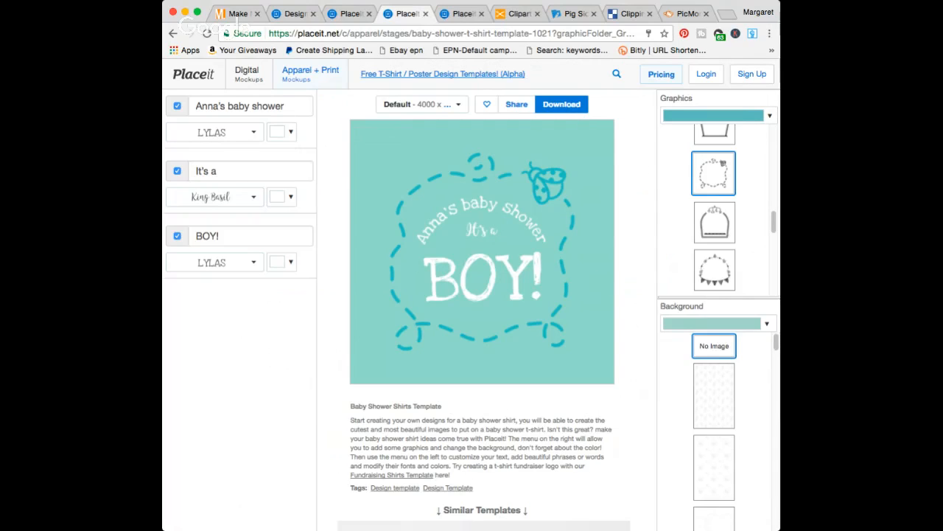
# - Recolor the dashed ladybug frame graphic black and make the design's background transparent
pyautogui.click(736, 118)
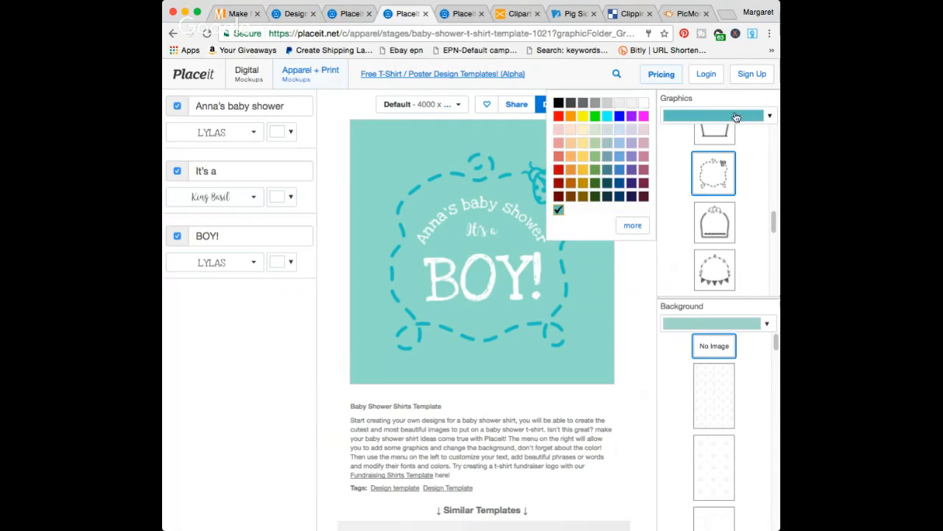
pyautogui.click(559, 104)
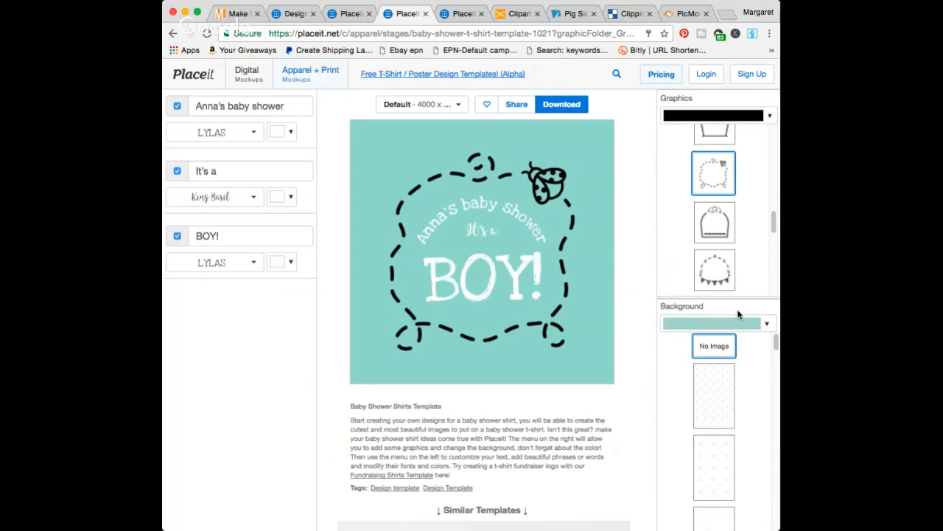
pyautogui.click(725, 325)
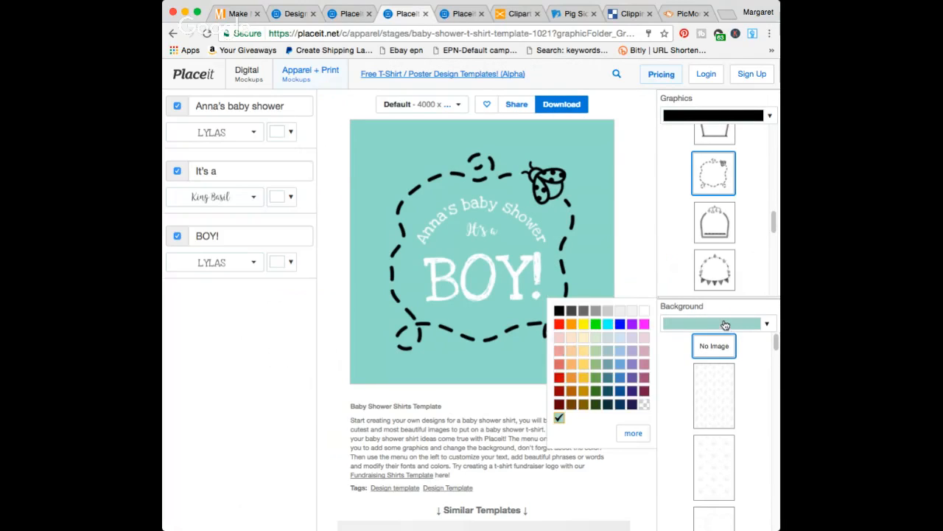
pyautogui.click(645, 405)
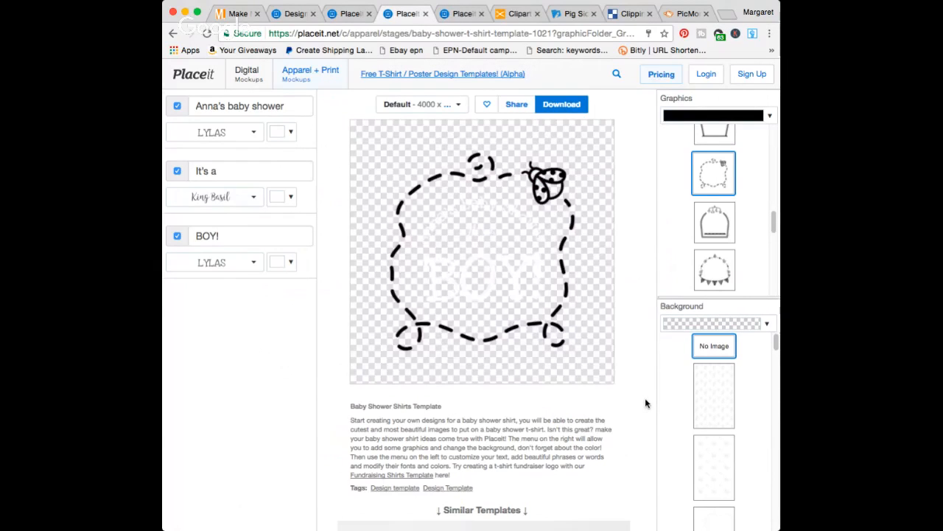
# - Change the design's background color to a medium blue
pyautogui.click(730, 325)
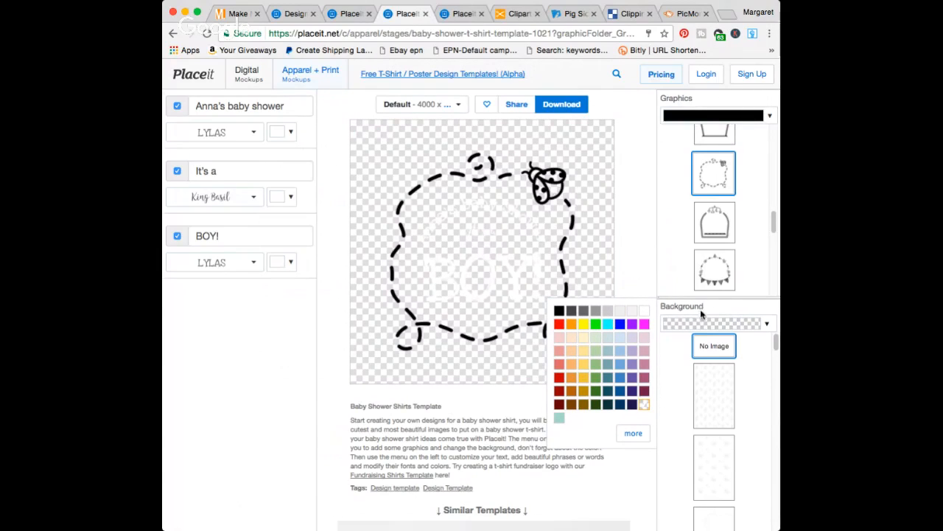
pyautogui.click(646, 406)
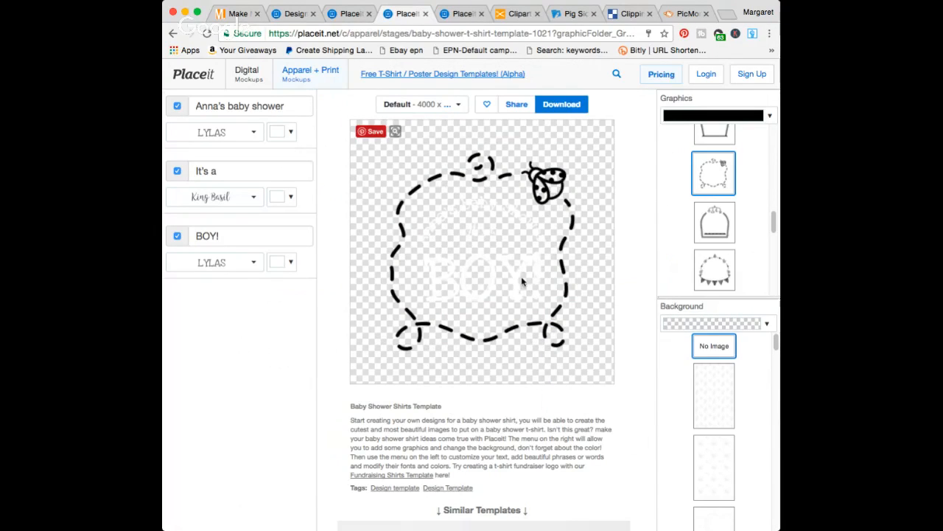
pyautogui.click(712, 325)
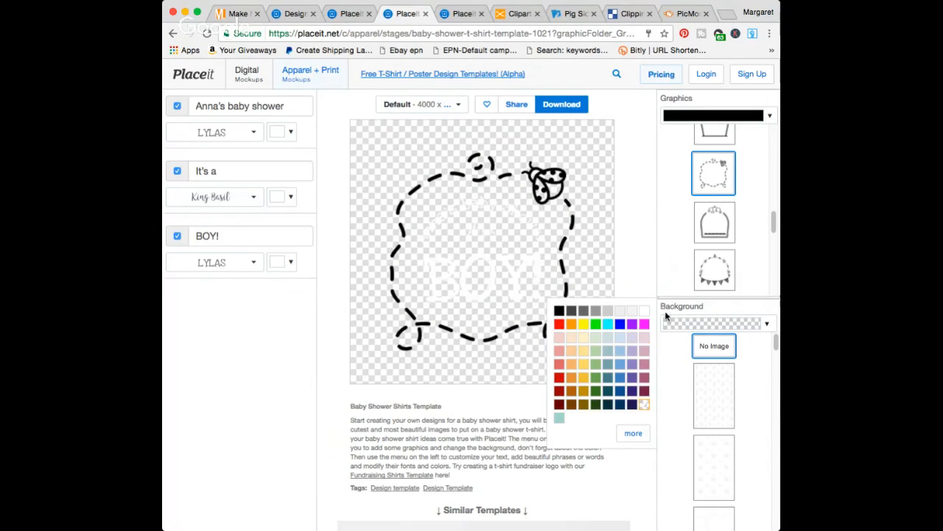
pyautogui.click(619, 364)
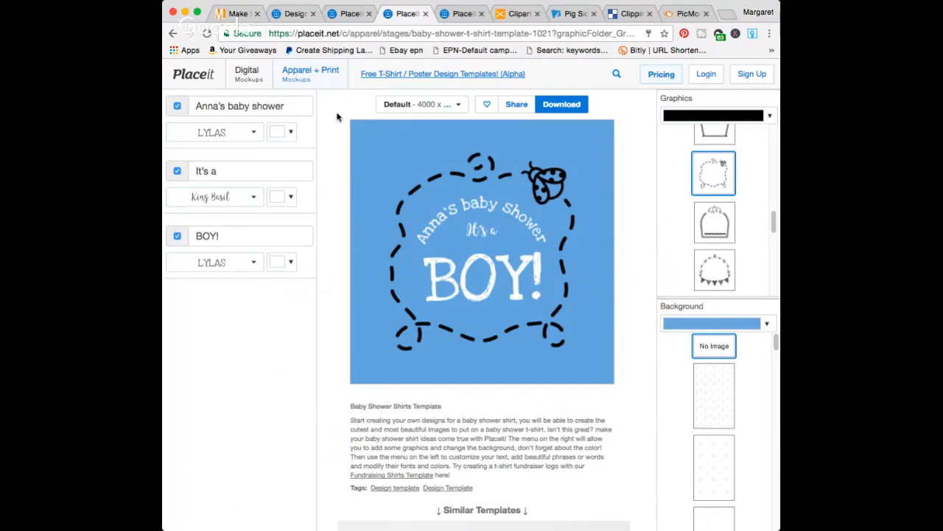
# - Replace the first text line, the curved baby shower title, with "Any day in the"
pyautogui.click(233, 233)
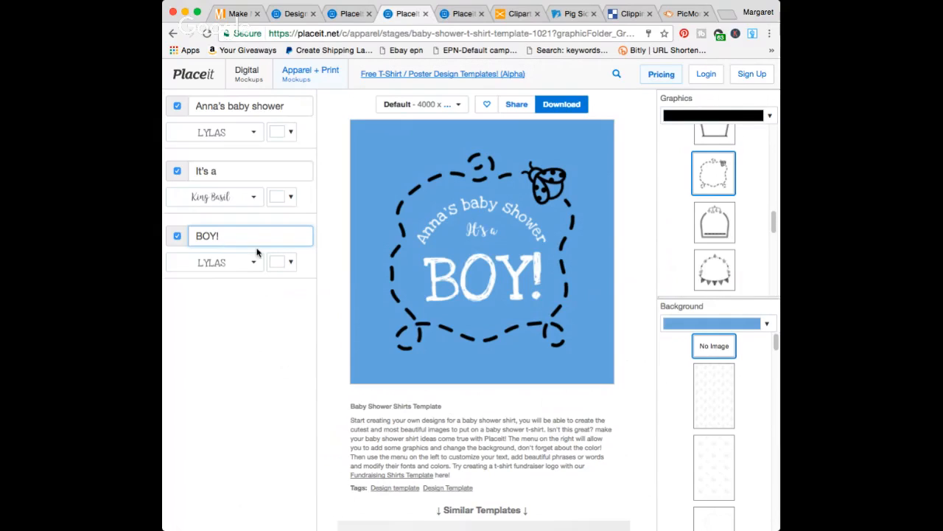
pyautogui.click(227, 136)
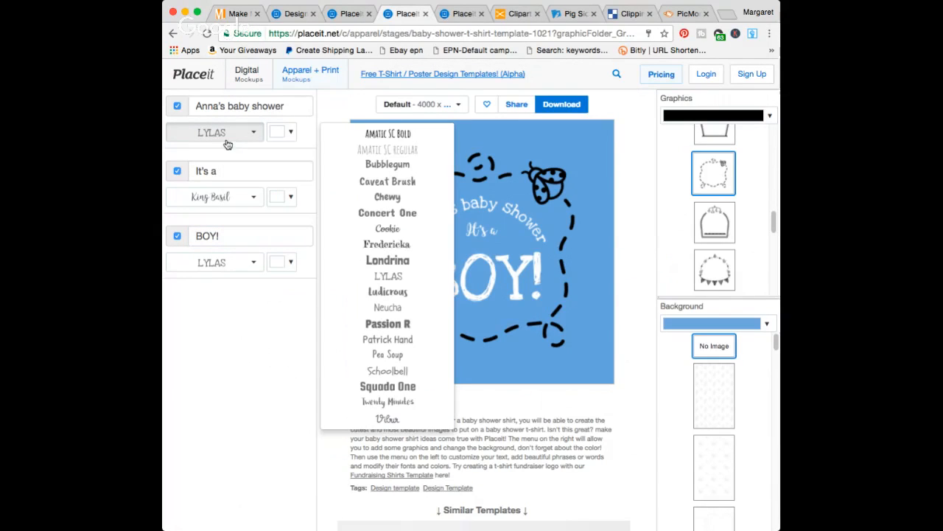
pyautogui.click(229, 106)
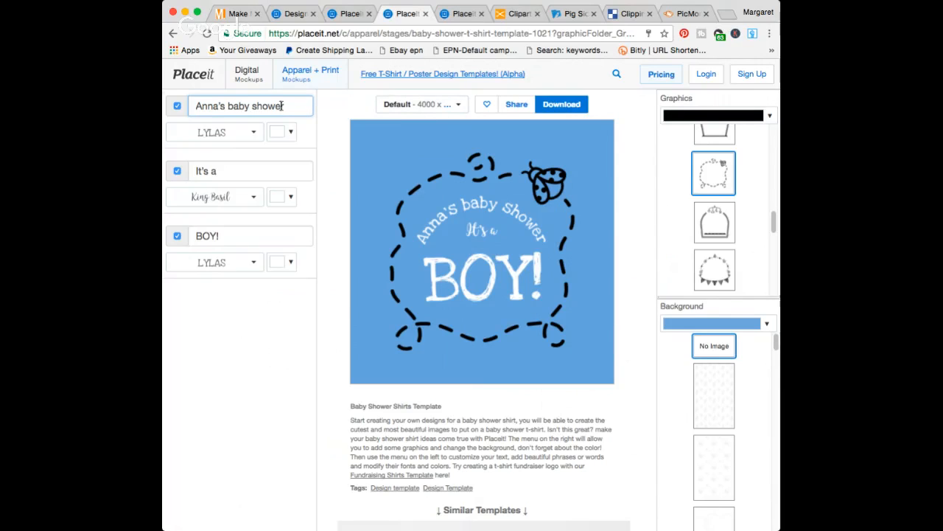
pyautogui.tripleClick(281, 106)
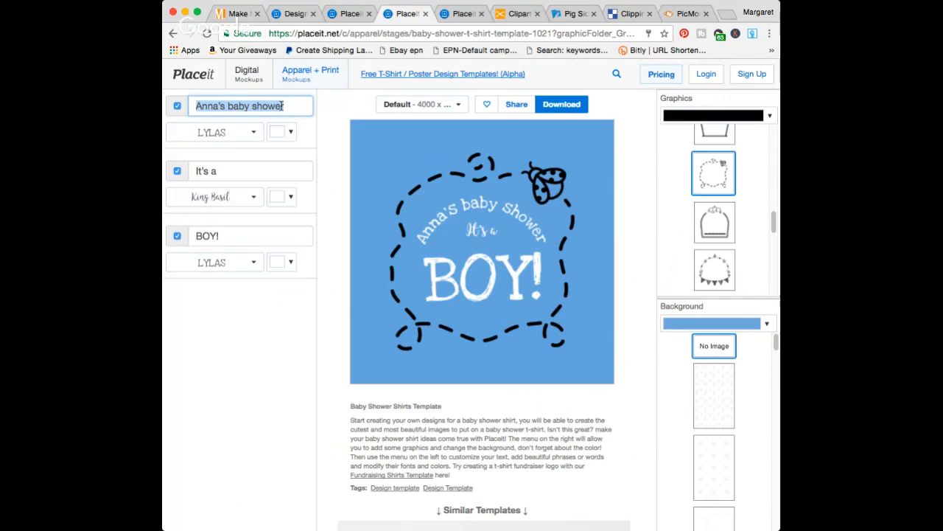
pyautogui.write('A')
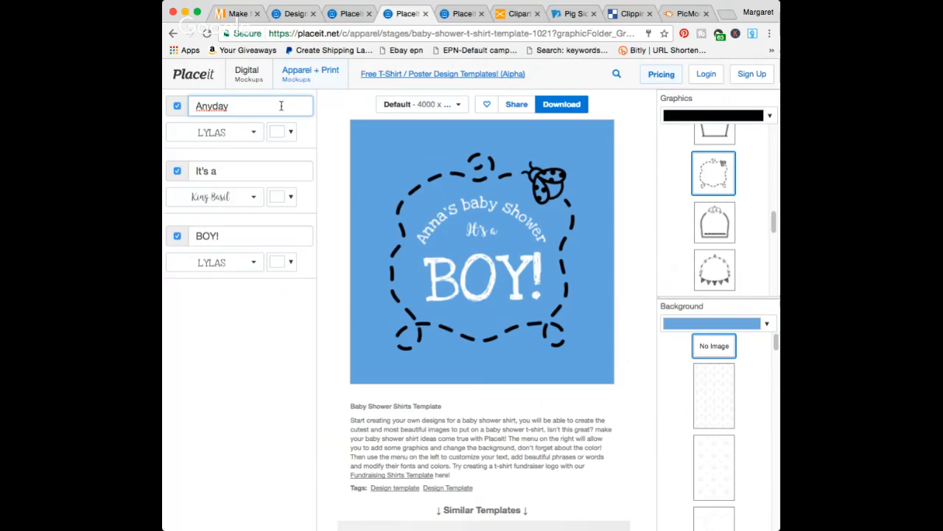
pyautogui.write('nyday')
pyautogui.press('BackSpace')
pyautogui.press('BackSpace')
pyautogui.press('BackSpace')
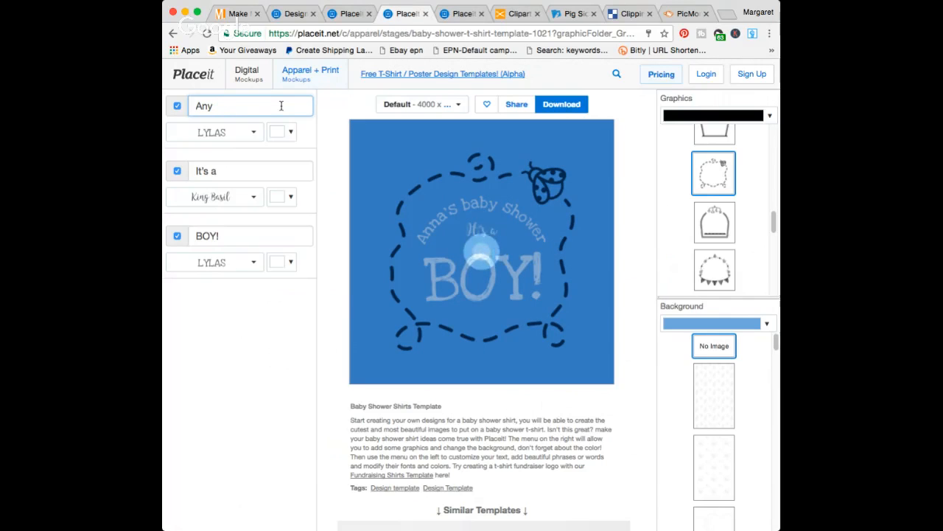
pyautogui.write('day in the')
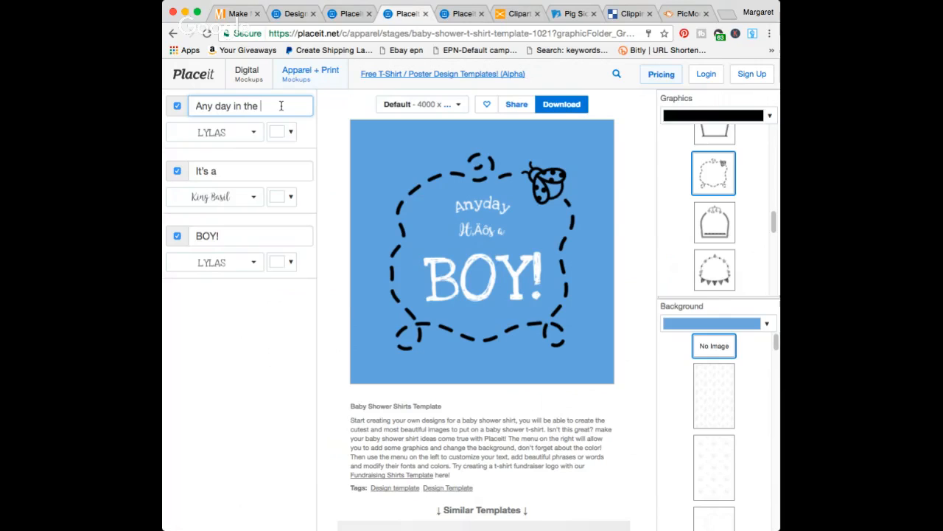
# - Replace the second text line "It's a" with "Garden"
pyautogui.click(244, 170)
pyautogui.press('super+a')
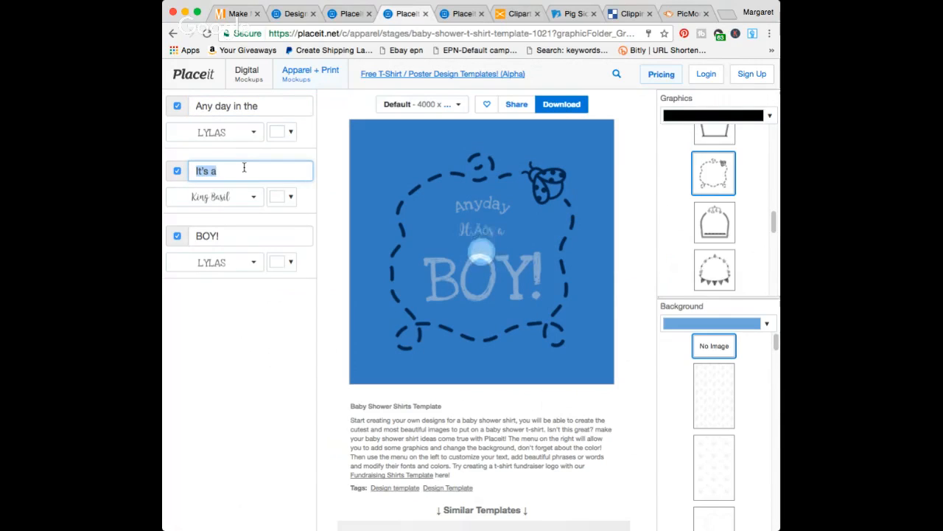
pyautogui.write('Garden')
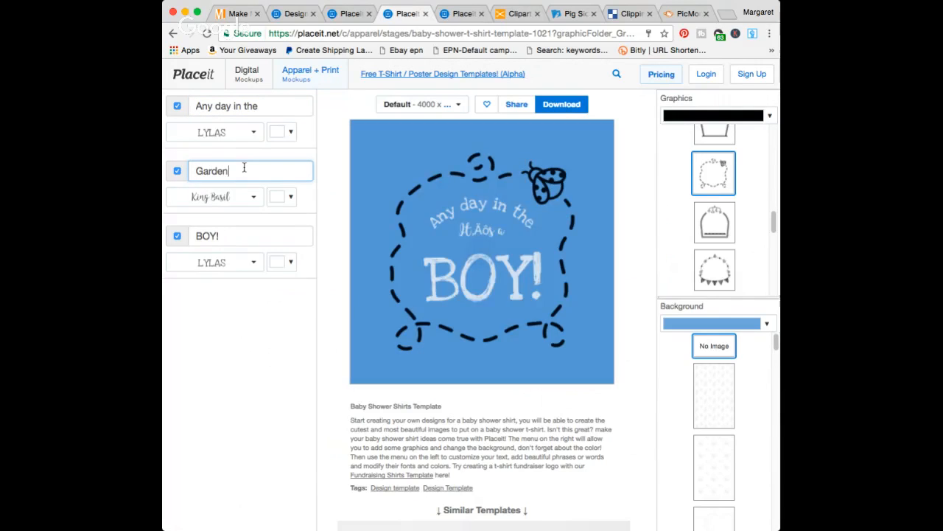
# - Replace the third text line "BOY!" with "Garden"
pyautogui.click(231, 235)
pyautogui.press('super+a')
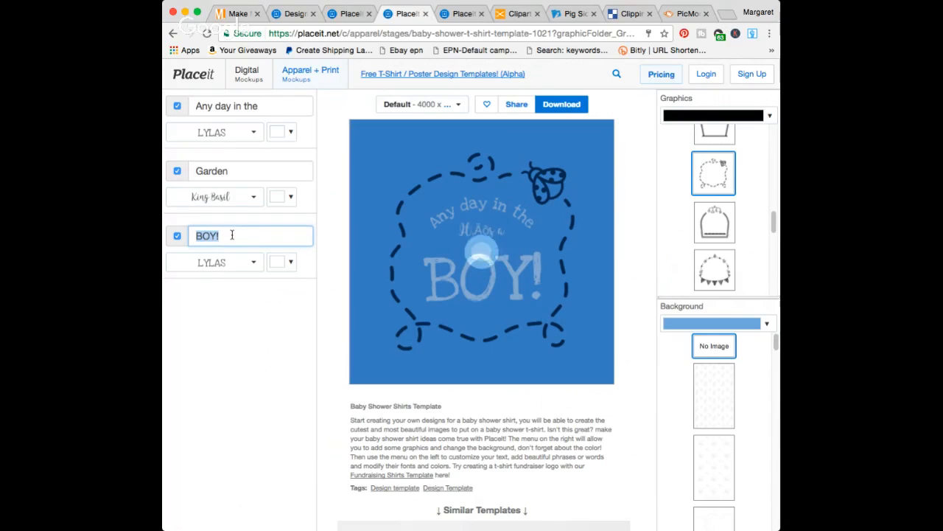
pyautogui.write('Is a goo')
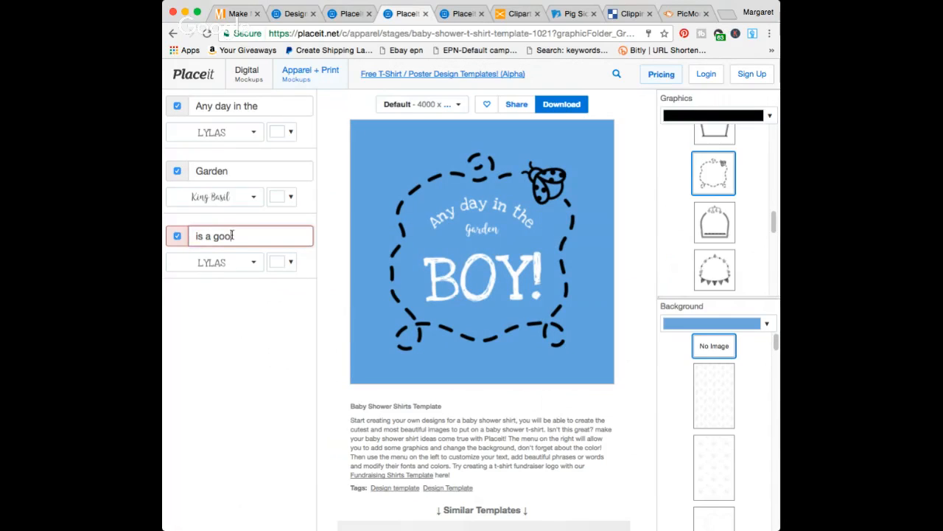
pyautogui.press('super+a')
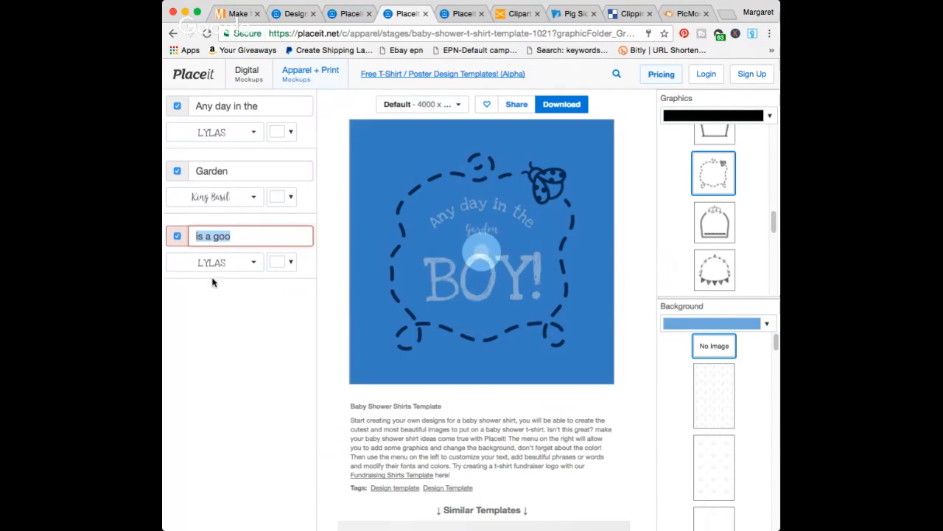
pyautogui.press('BackSpace')
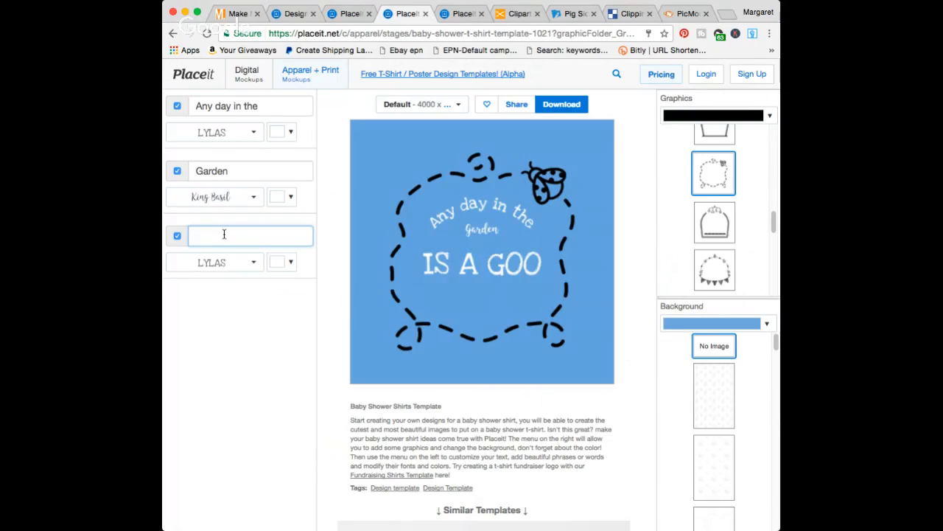
pyautogui.write('Garden')
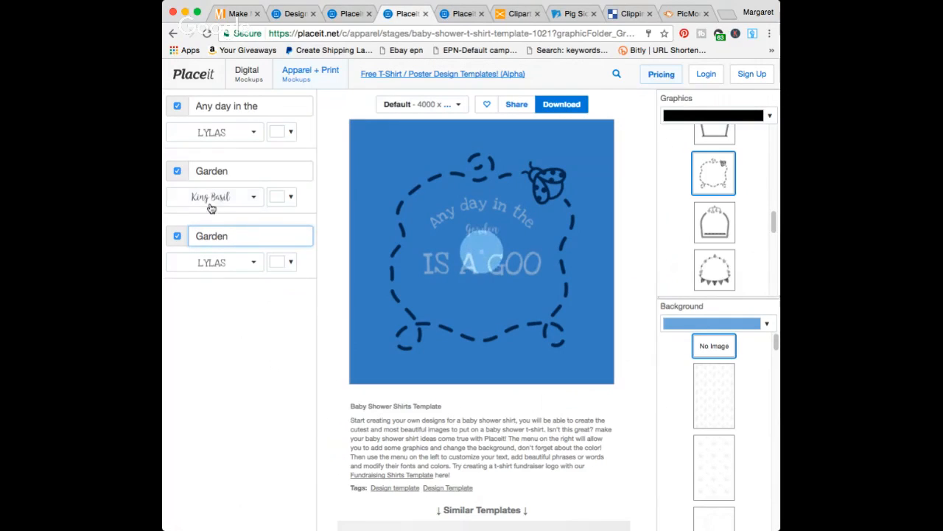
# - Clear the second text line and change the first text line to "Good day"
pyautogui.click(230, 172)
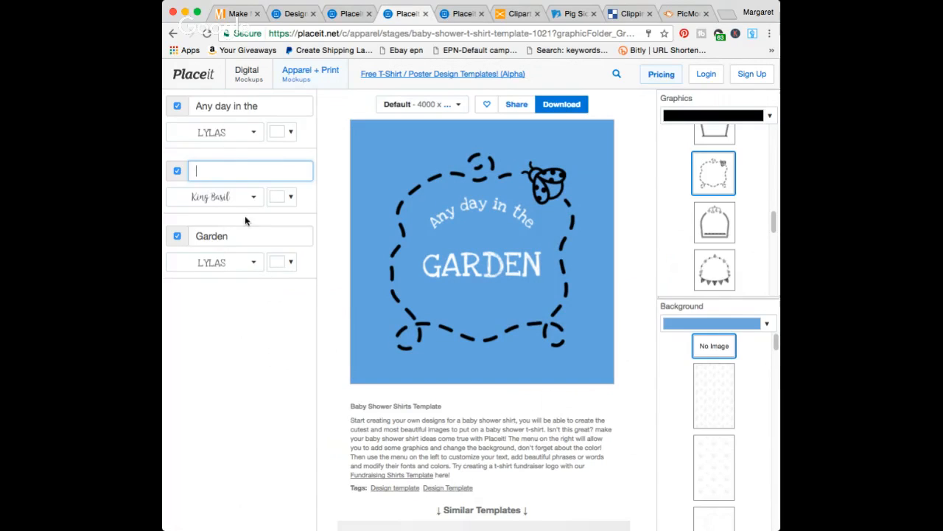
pyautogui.click(269, 107)
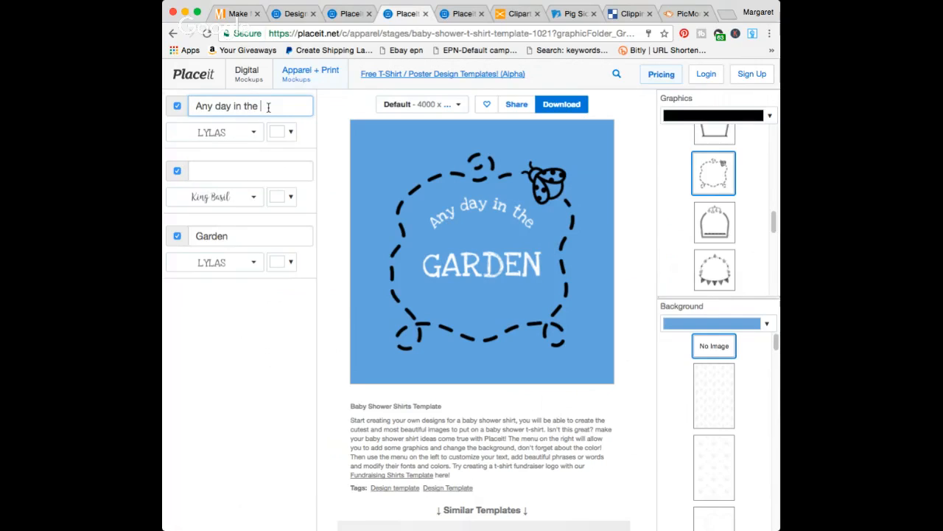
pyautogui.tripleClick(268, 107)
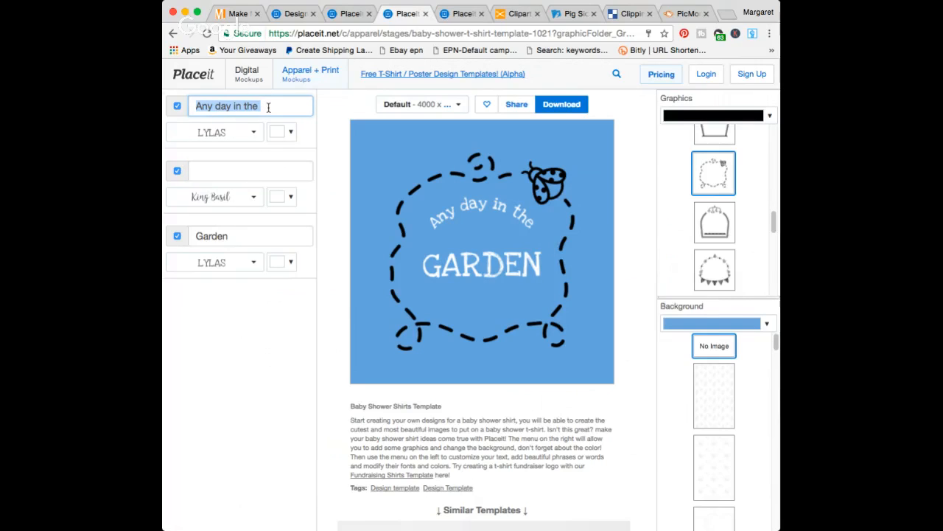
pyautogui.write('Good day')
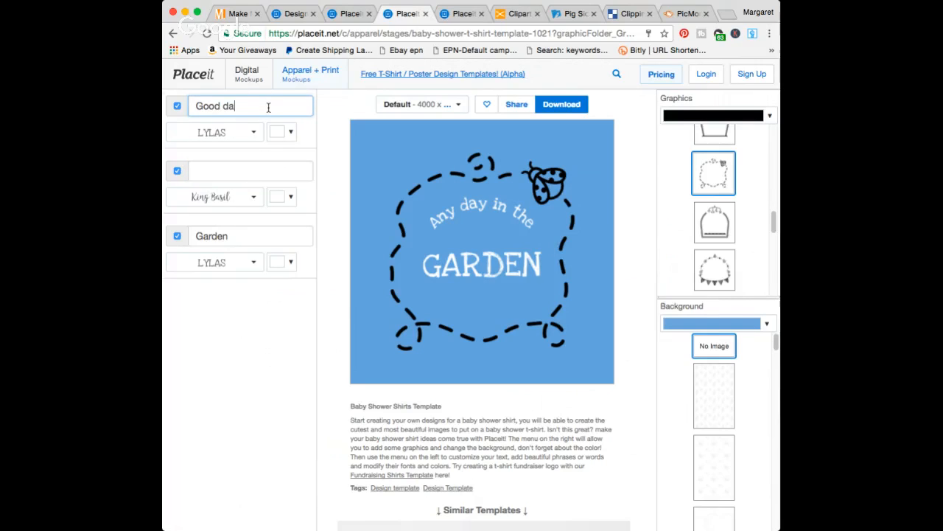
# - Fill the empty second text line with "for", between "Good day" and "Garden"
pyautogui.click(270, 163)
pyautogui.write('fo')
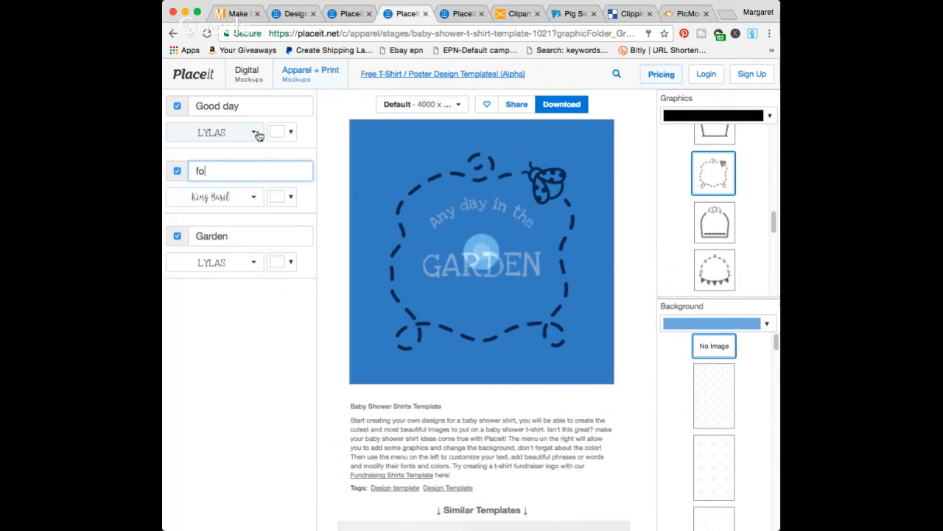
pyautogui.write('r')
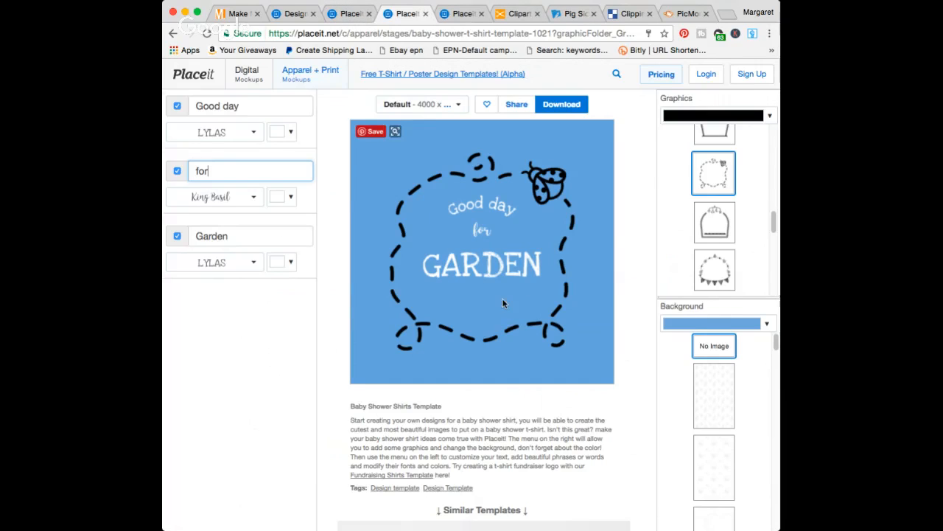
pyautogui.click(249, 108)
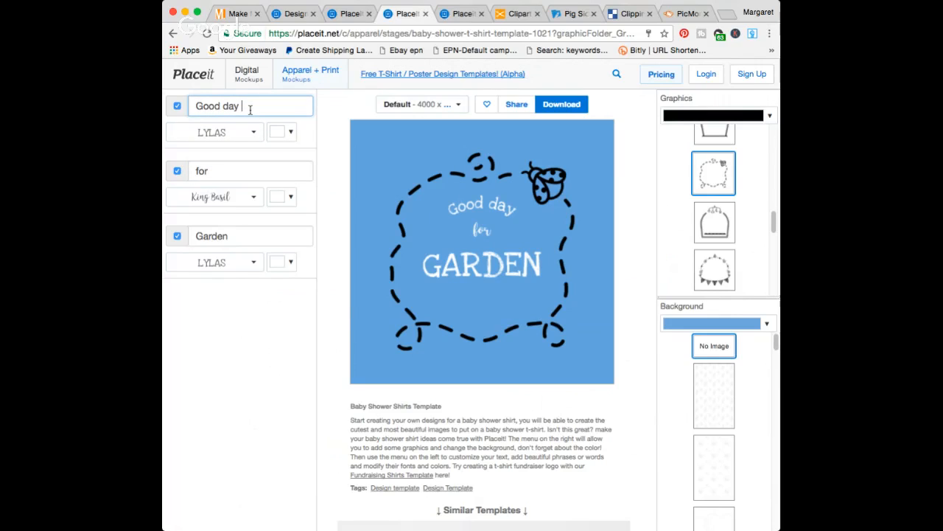
# - Switch to the Family Reunion Shirts template and apply the first frame graphic, a thin circular frame with a small tree
pyautogui.click(347, 15)
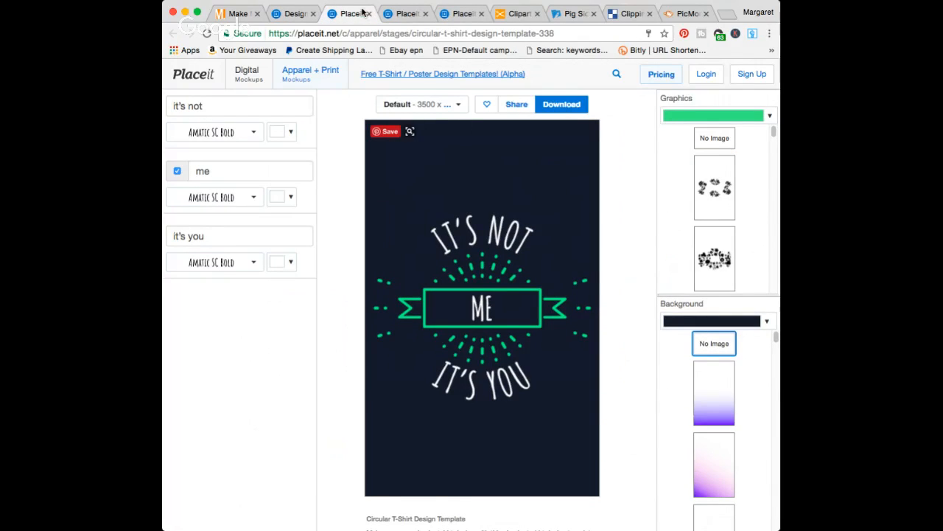
pyautogui.click(403, 15)
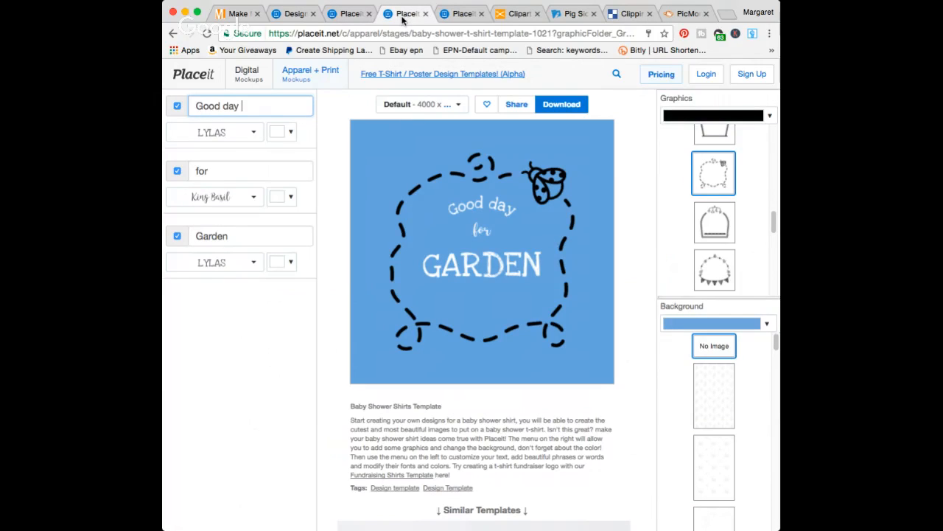
pyautogui.click(458, 15)
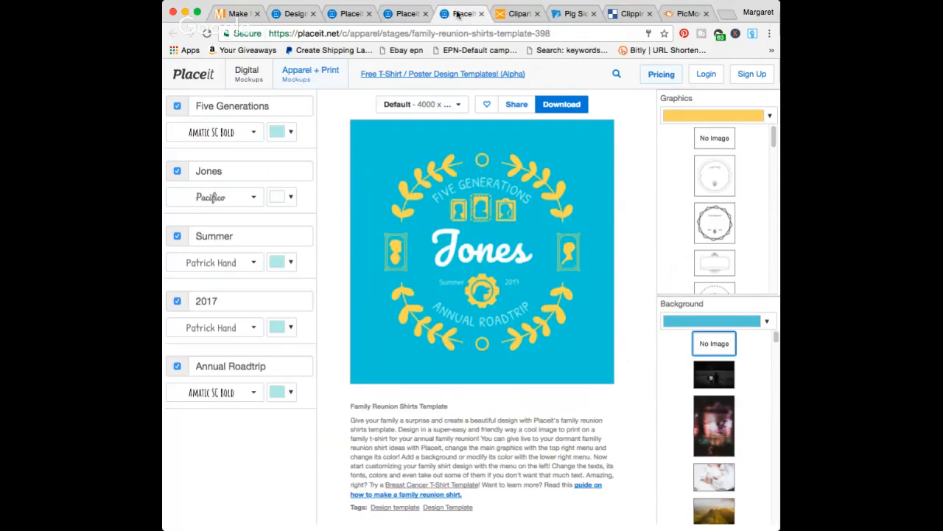
pyautogui.click(700, 175)
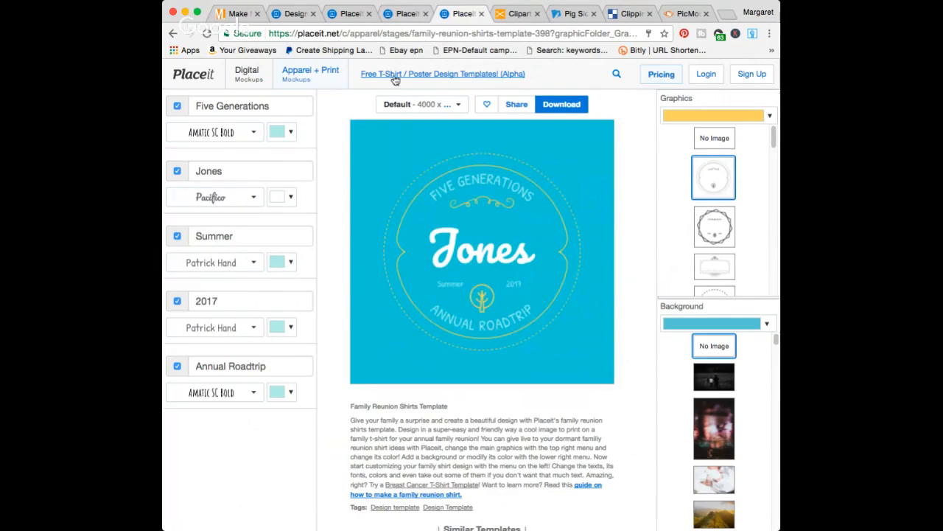
# - Look over the free design template gallery and return to the Circular T-Shirt Design Template
pyautogui.click(294, 10)
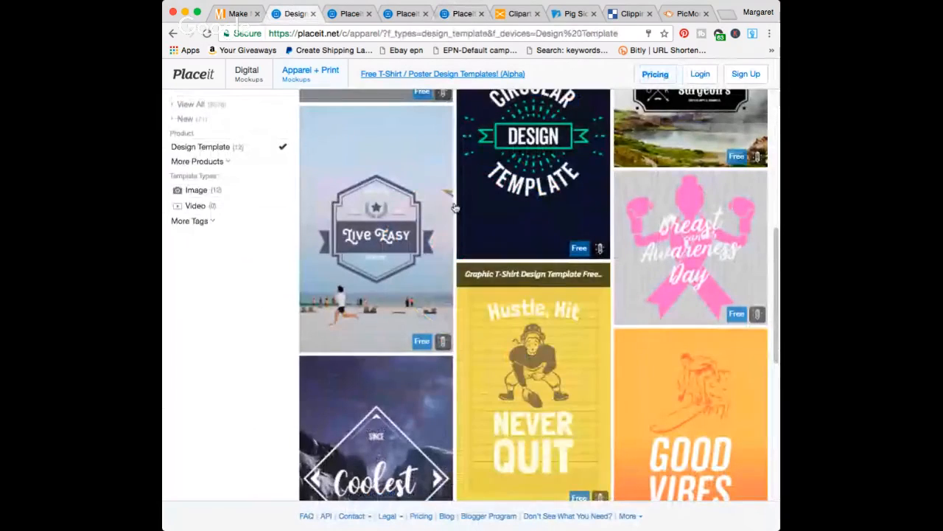
pyautogui.click(351, 13)
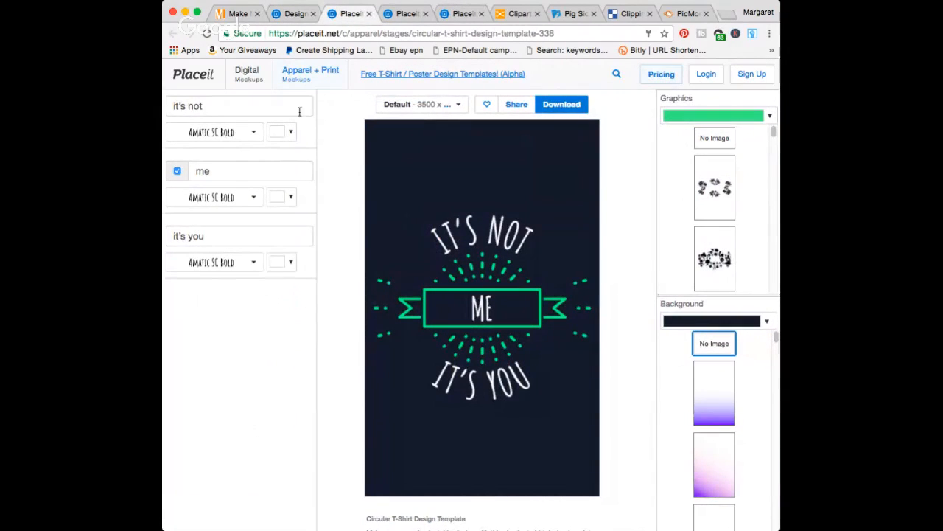
# - Replace the ribbon graphic of the circular template with the leafy floral arrangement
pyautogui.click(715, 190)
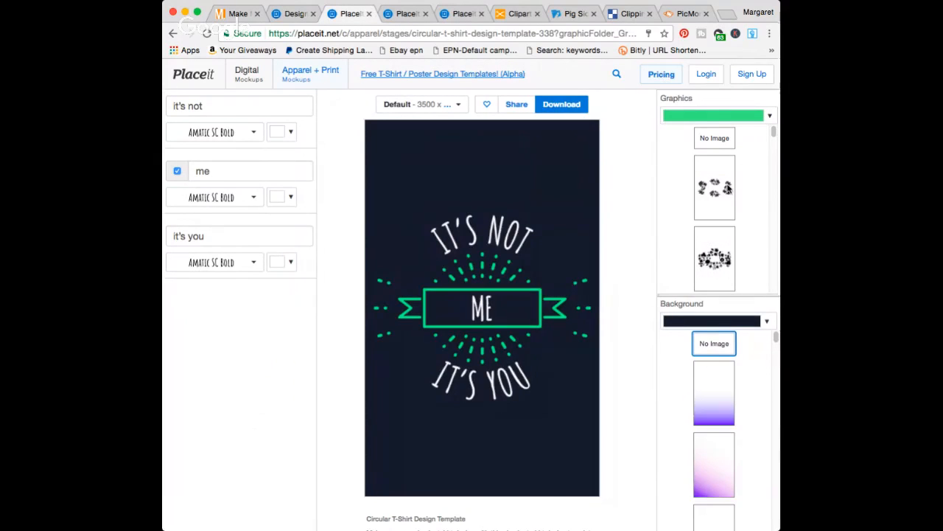
pyautogui.scroll(-1, 704, 225)
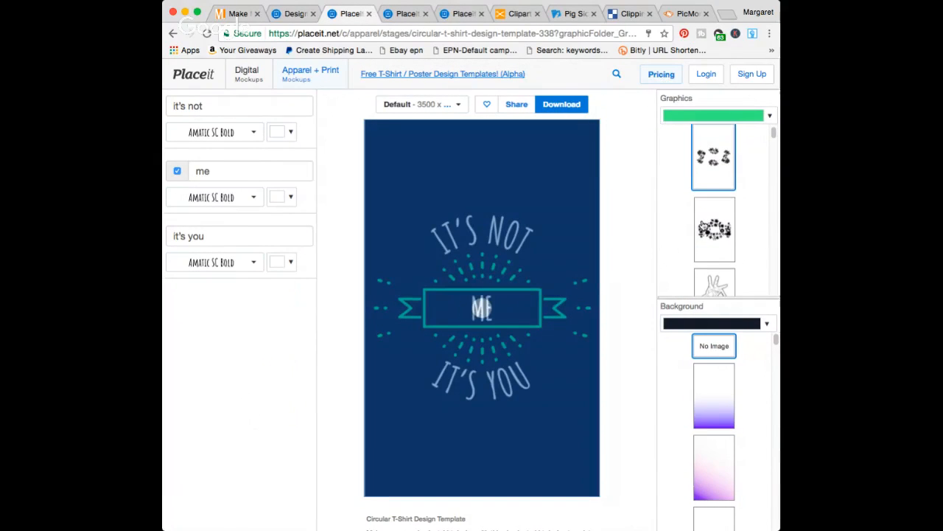
pyautogui.scroll(-3, 704, 225)
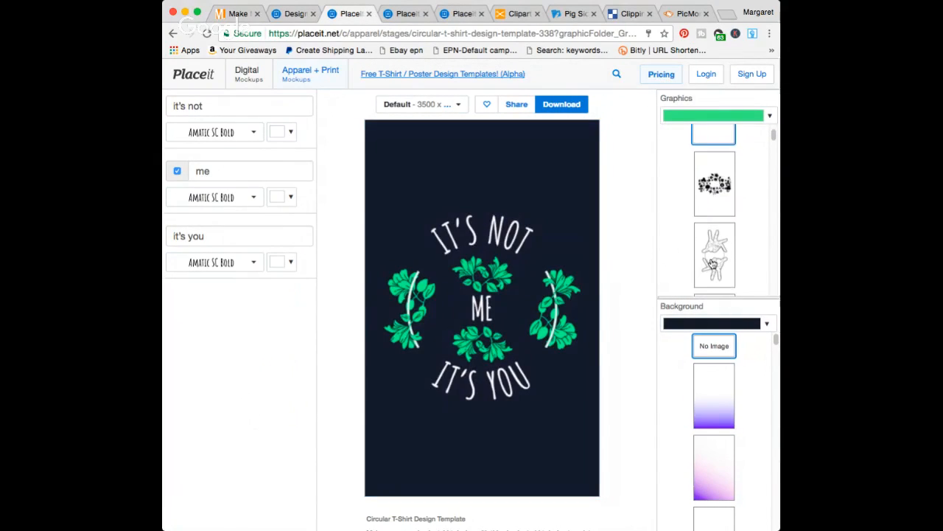
# - Try the open-hands graphic and the solid heart with jagged edges as the design's graphic
pyautogui.click(711, 254)
pyautogui.scroll(-5, 713, 266)
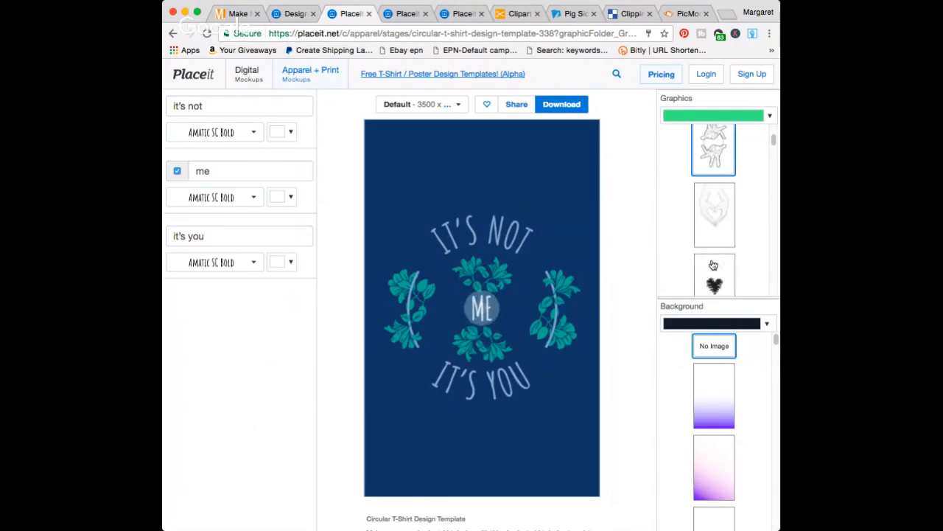
pyautogui.click(715, 218)
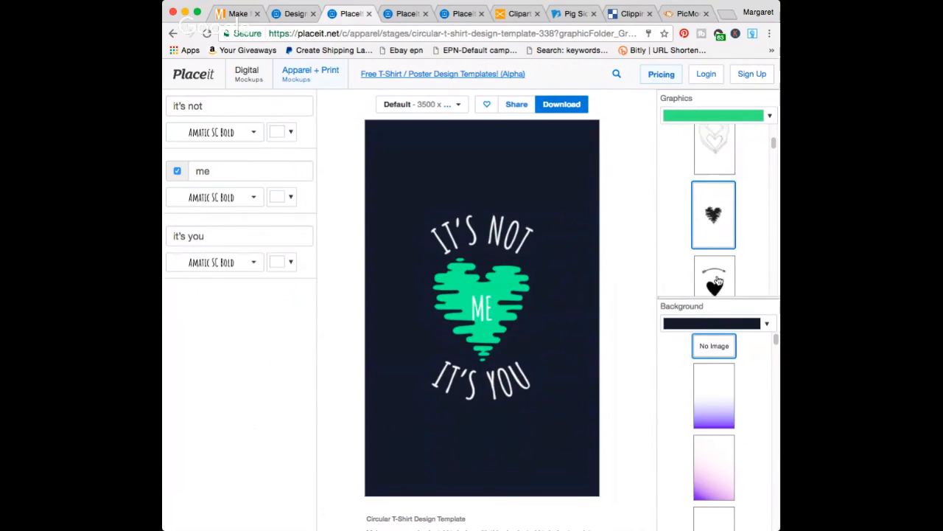
pyautogui.scroll(-2, 718, 284)
pyautogui.scroll(-1, 717, 283)
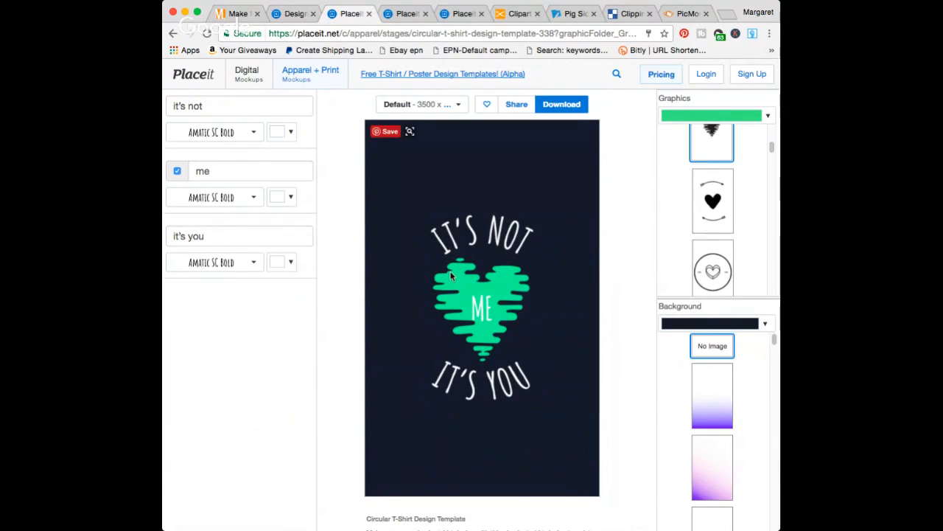
# - Try the outlined heart inside a circle and the heart pierced by an arrow as the design's graphic
pyautogui.click(724, 262)
pyautogui.scroll(-2, 618, 268)
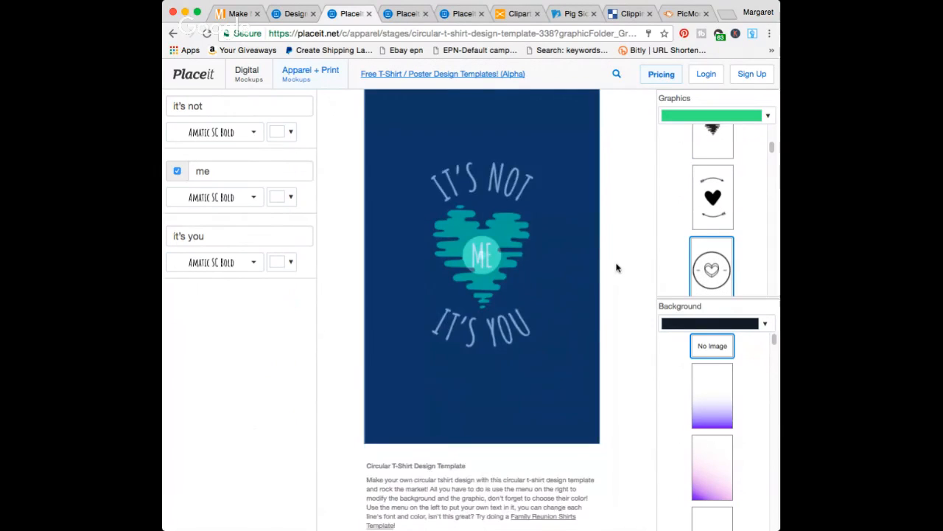
pyautogui.scroll(-3, 707, 250)
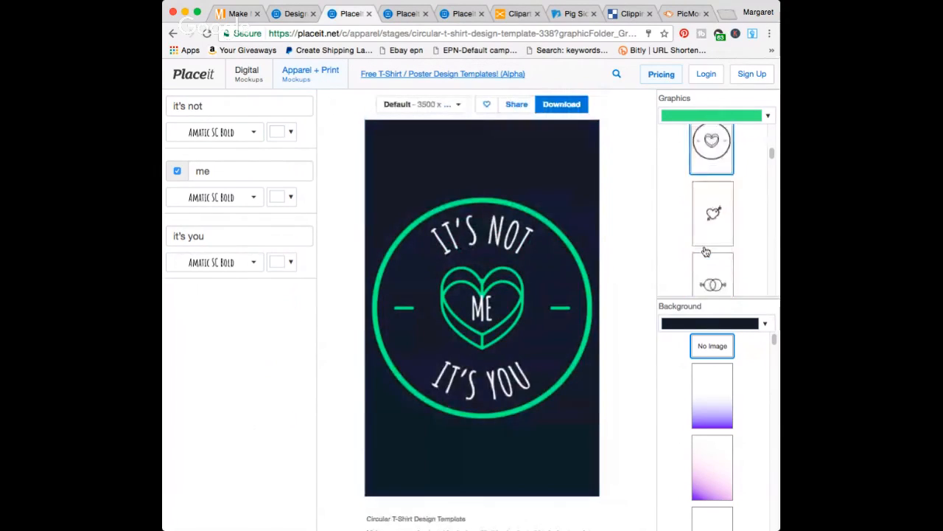
pyautogui.scroll(-1, 706, 253)
pyautogui.click(712, 170)
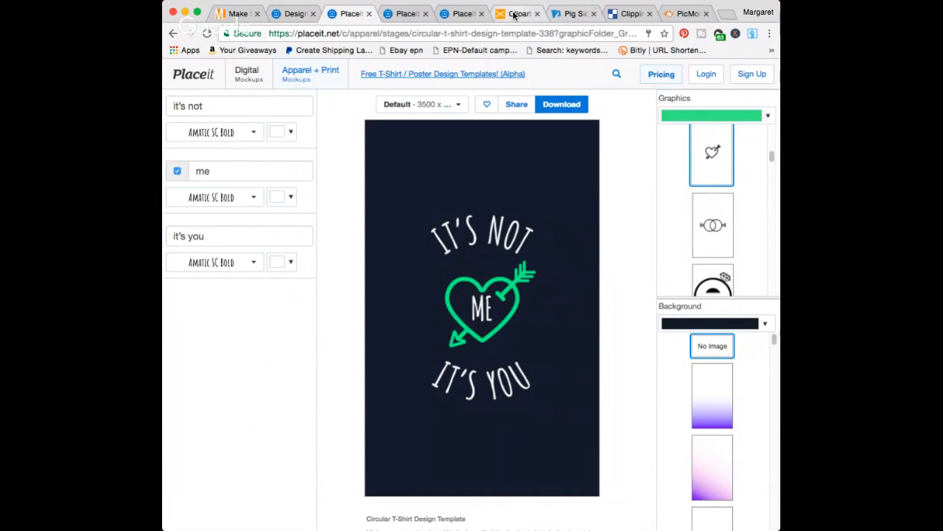
# - Apply the graphic of a runner with raised arms crossing a finish ribbon
pyautogui.scroll(-3, 709, 238)
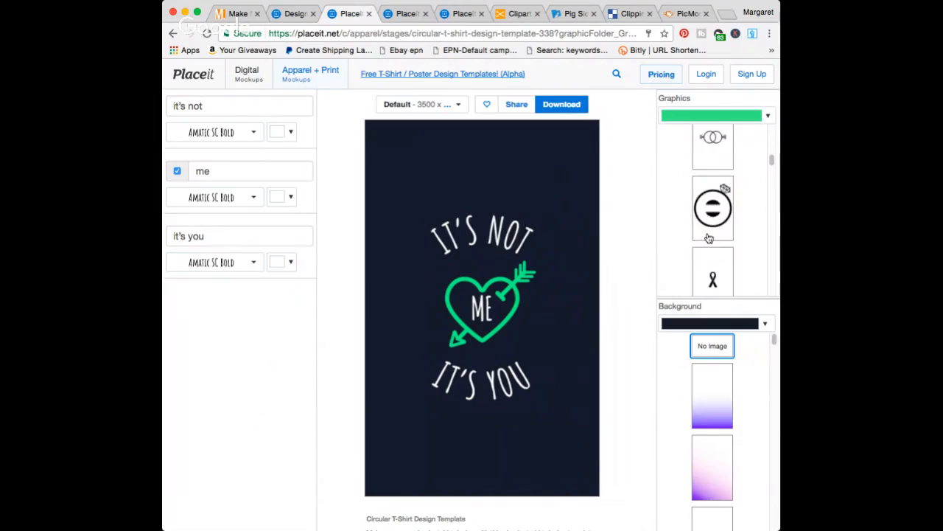
pyautogui.scroll(-5, 709, 238)
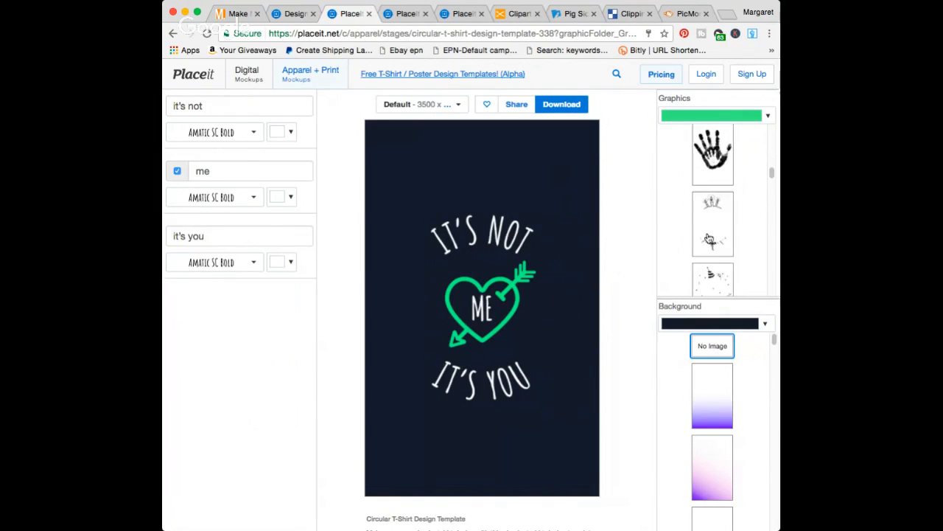
pyautogui.scroll(-5, 709, 236)
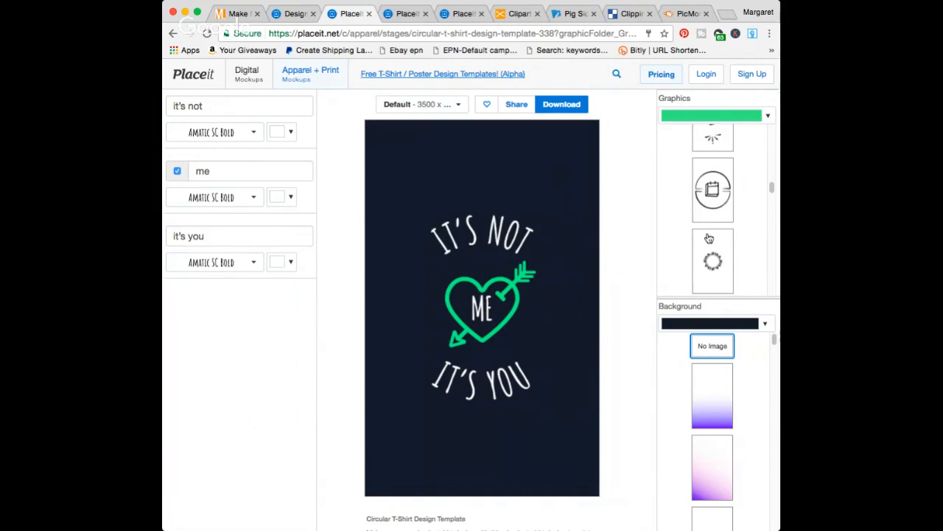
pyautogui.scroll(-3, 709, 237)
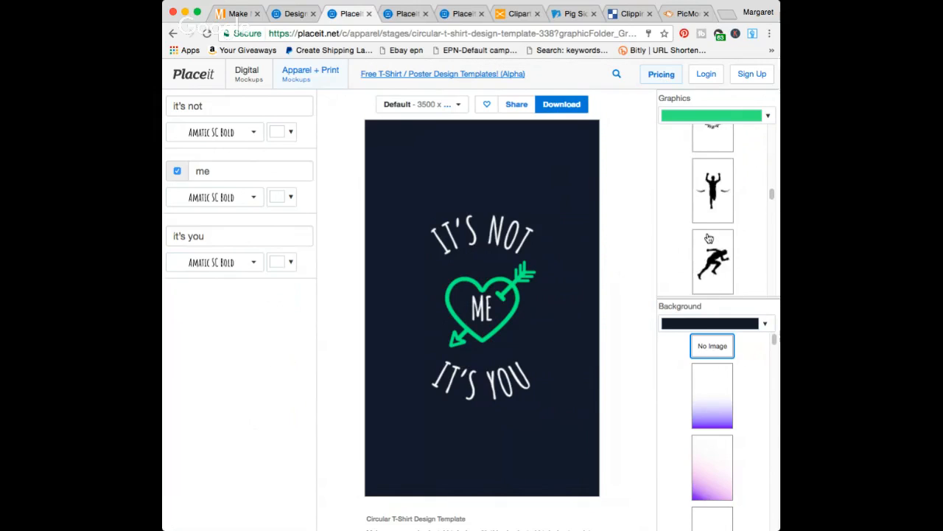
pyautogui.click(709, 237)
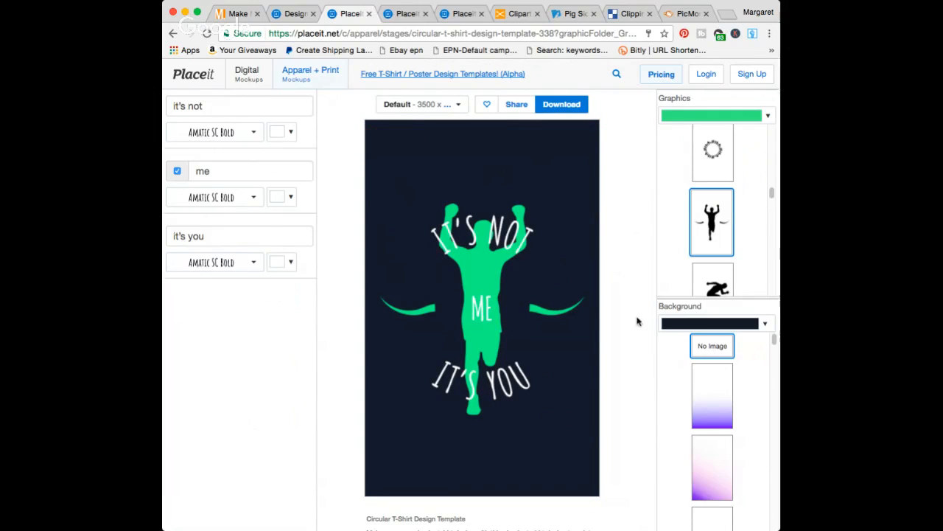
# - Try the circular running emblem and the plain sprinting runner silhouette as the design's graphic
pyautogui.scroll(-2, 742, 221)
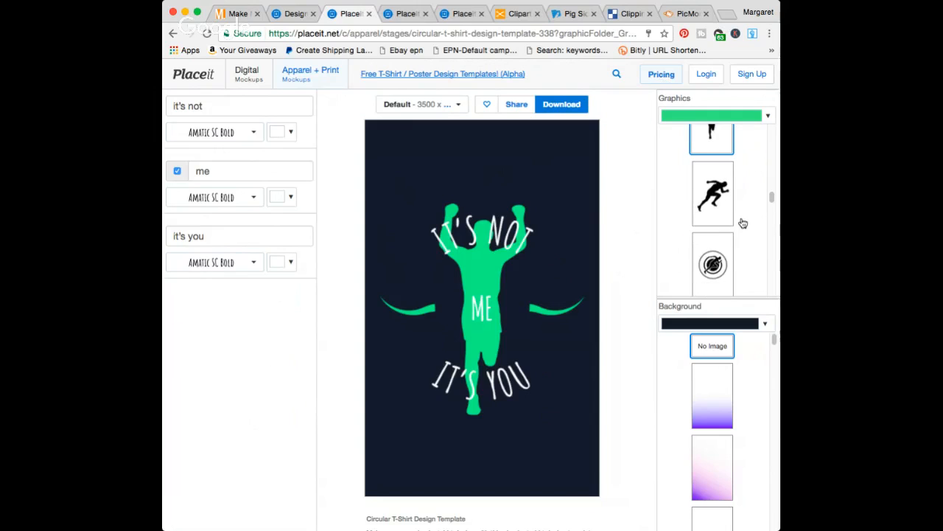
pyautogui.click(705, 265)
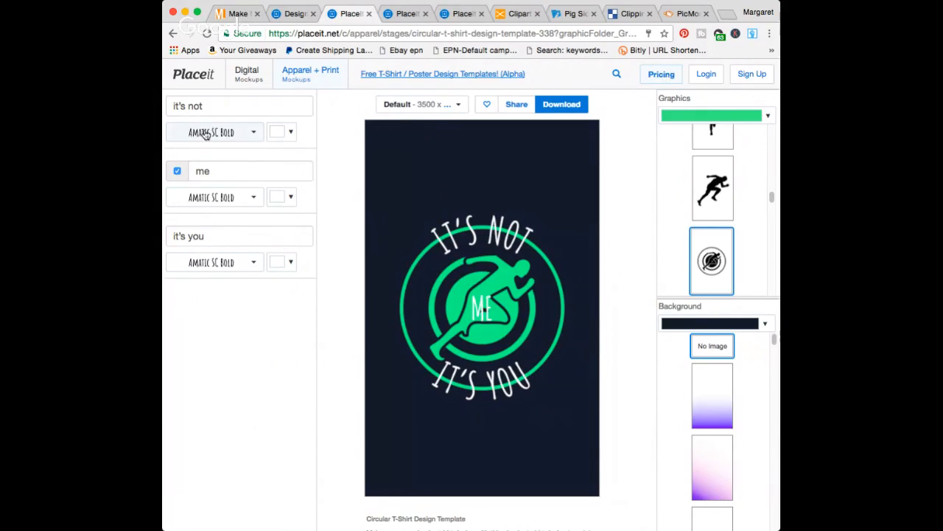
pyautogui.click(709, 189)
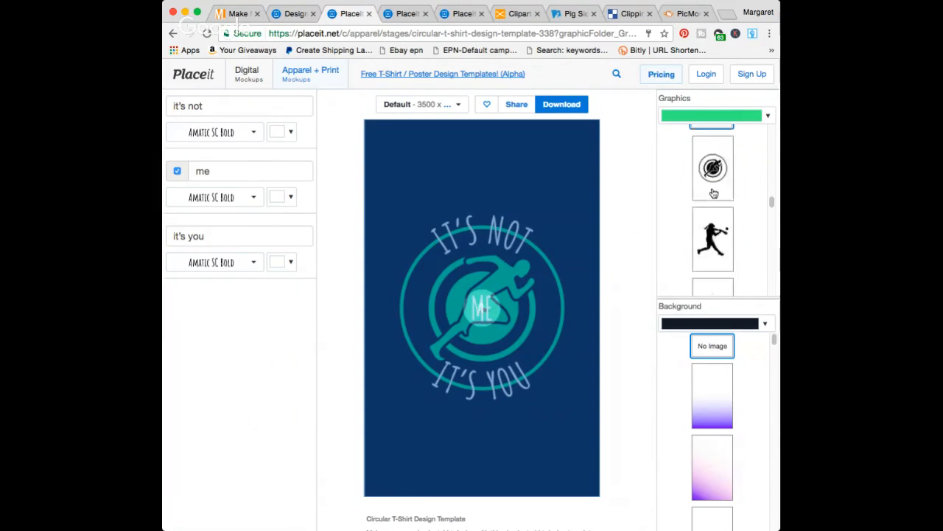
pyautogui.scroll(-1, 713, 193)
pyautogui.click(713, 193)
pyautogui.scroll(-3, 712, 193)
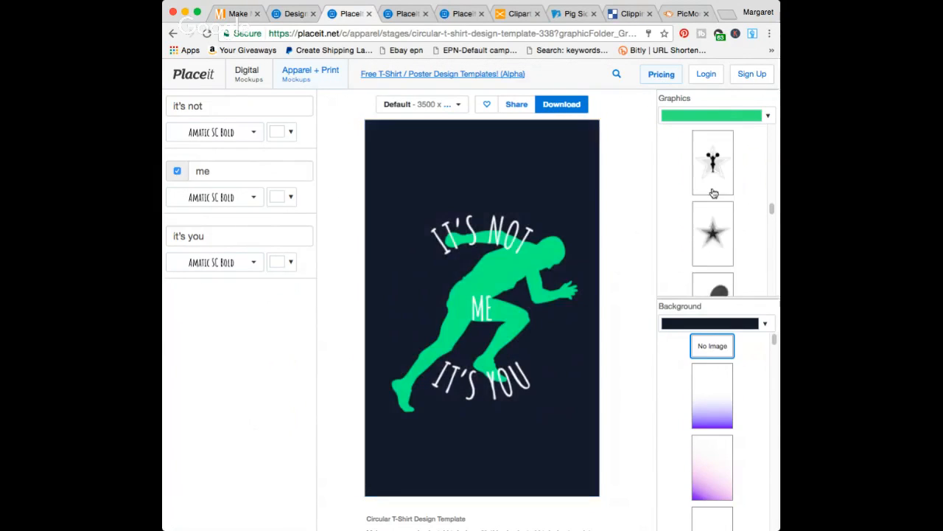
# - Apply the layered five-pointed star graphic behind the text
pyautogui.click(713, 234)
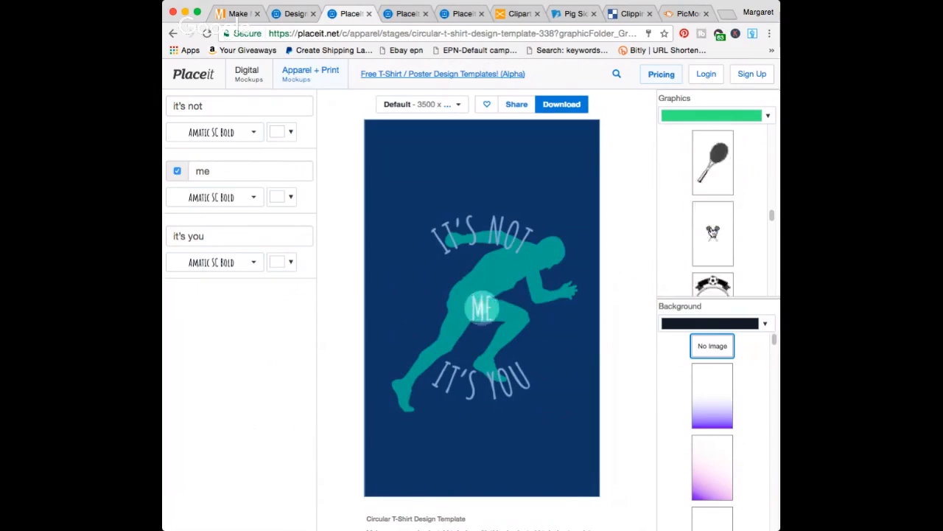
pyautogui.scroll(-2, 713, 232)
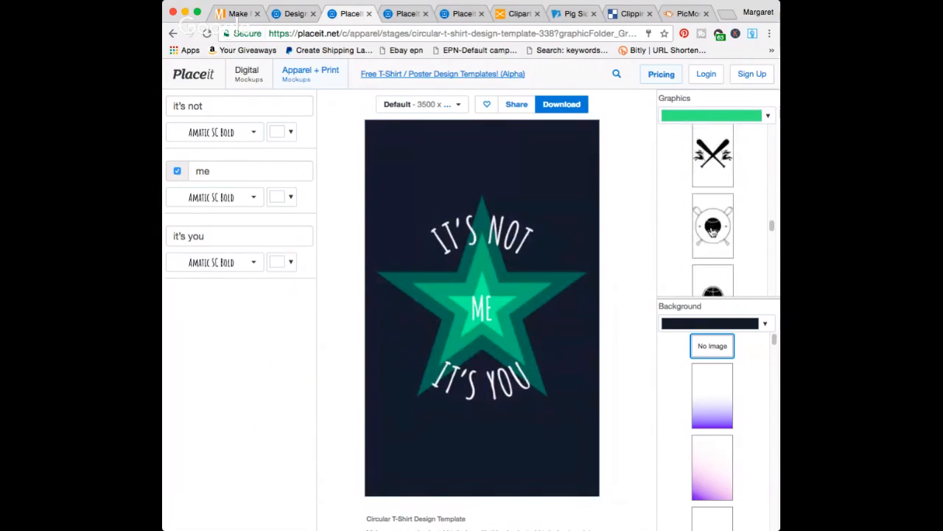
pyautogui.scroll(4, 712, 231)
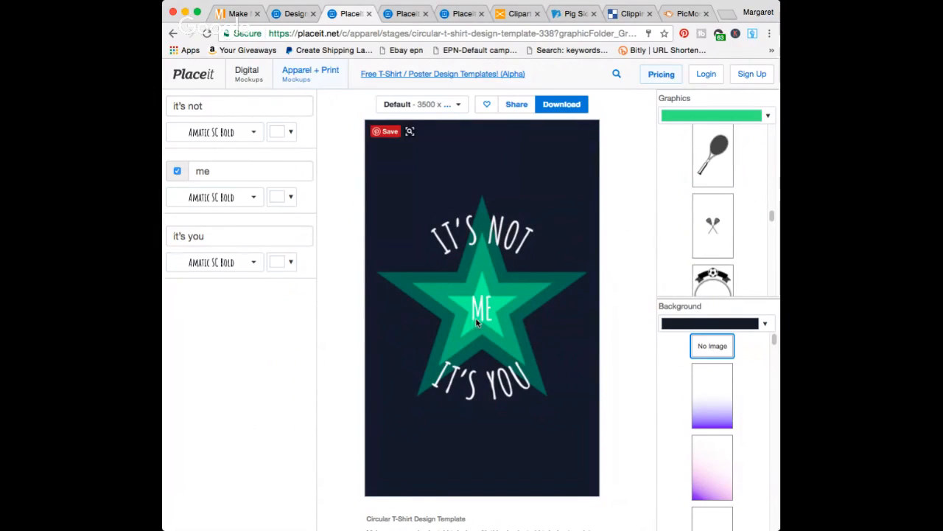
# - Apply the dashed circle graphic with a shoe print on each side
pyautogui.scroll(-5, 723, 277)
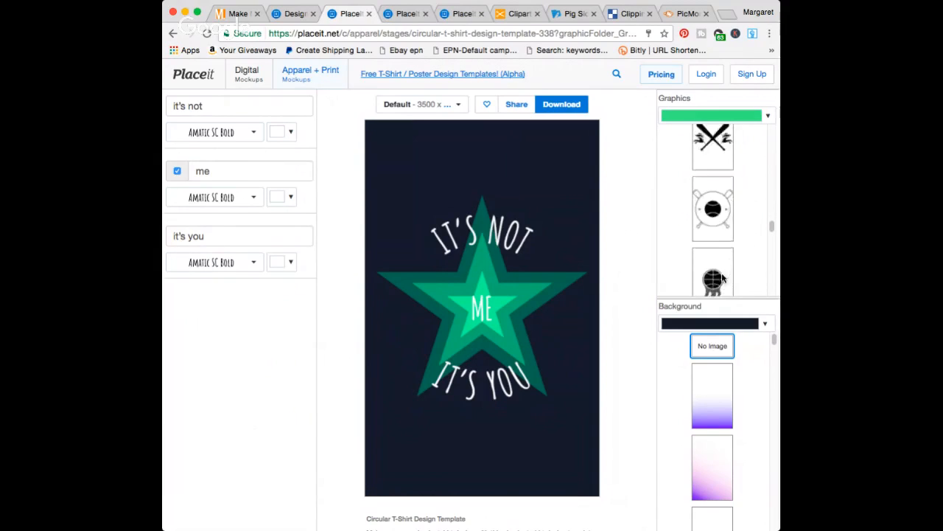
pyautogui.scroll(-3, 722, 275)
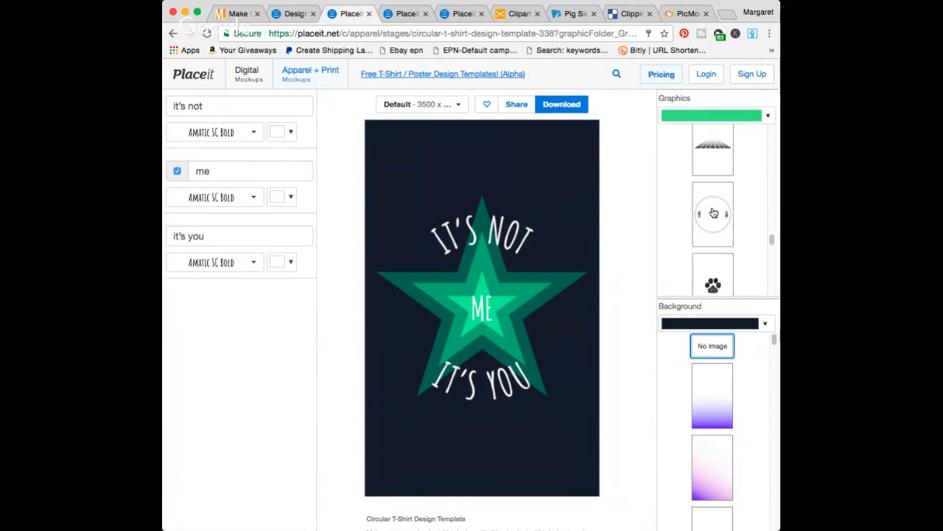
pyautogui.click(713, 175)
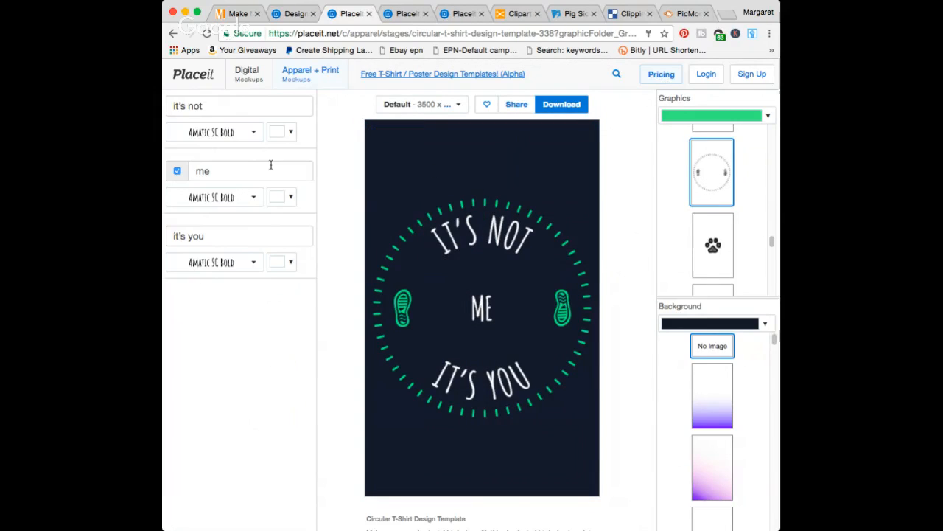
pyautogui.click(223, 104)
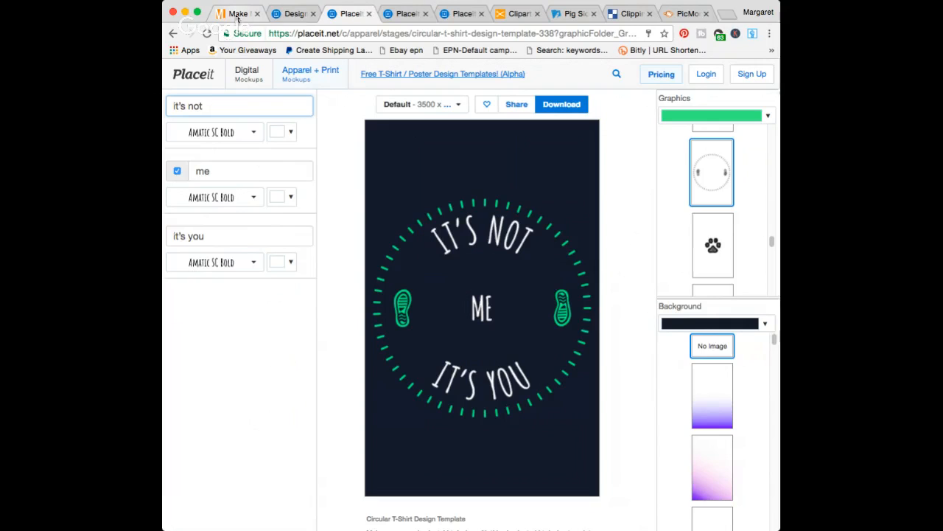
pyautogui.click(406, 15)
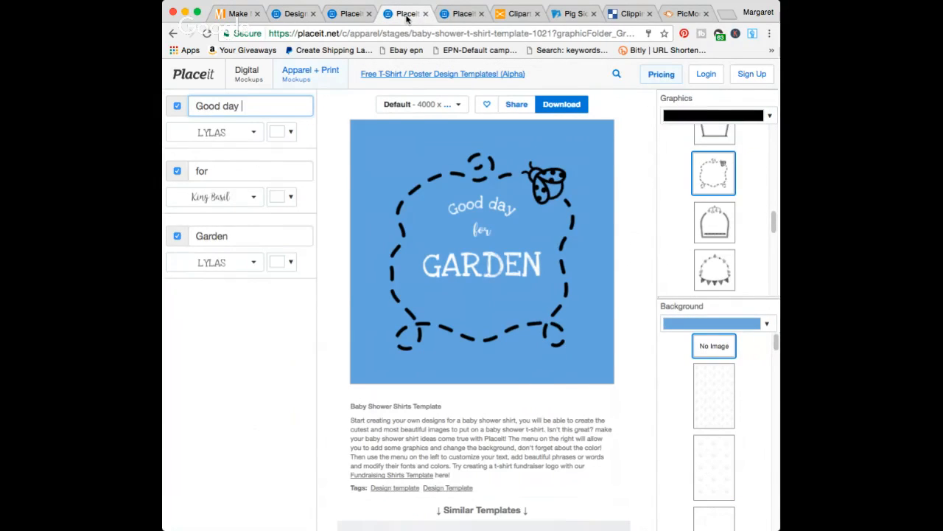
pyautogui.click(516, 15)
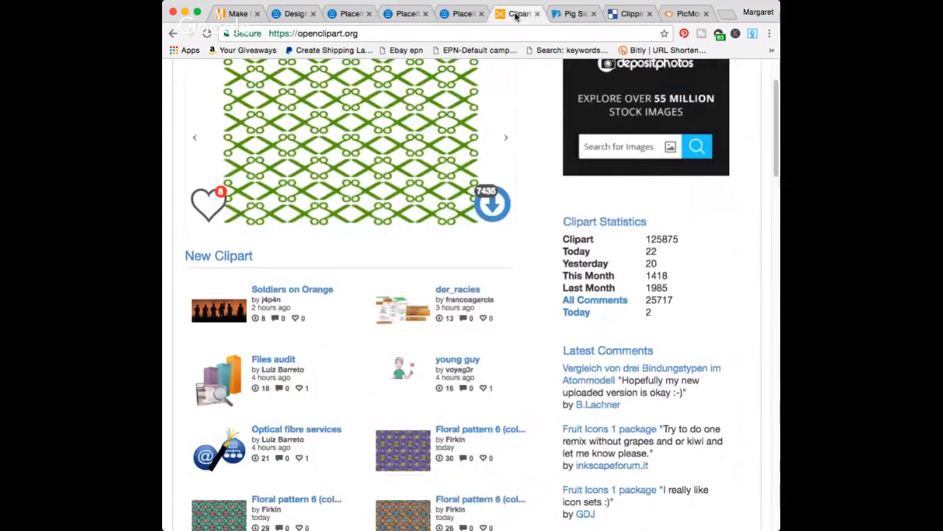
pyautogui.click(351, 13)
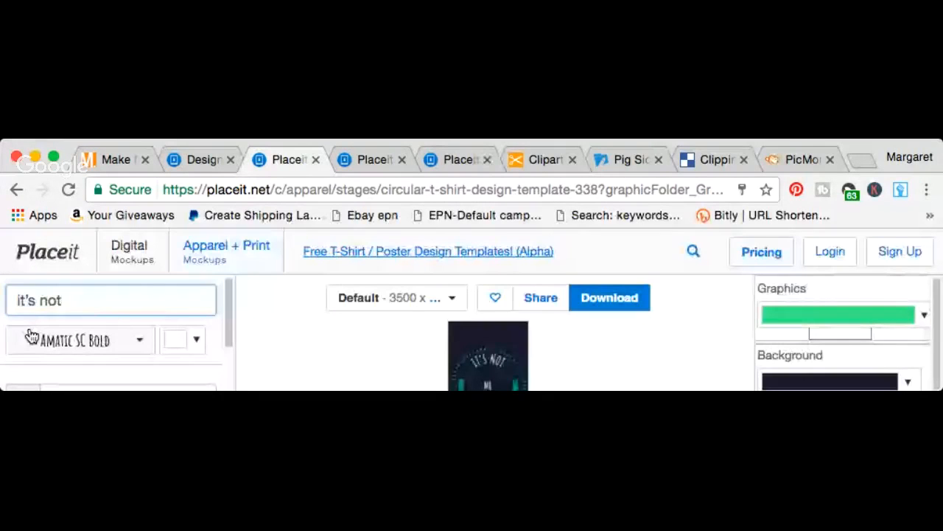
# - Look through the fonts available for the first text line, "it's not"
pyautogui.click(183, 130)
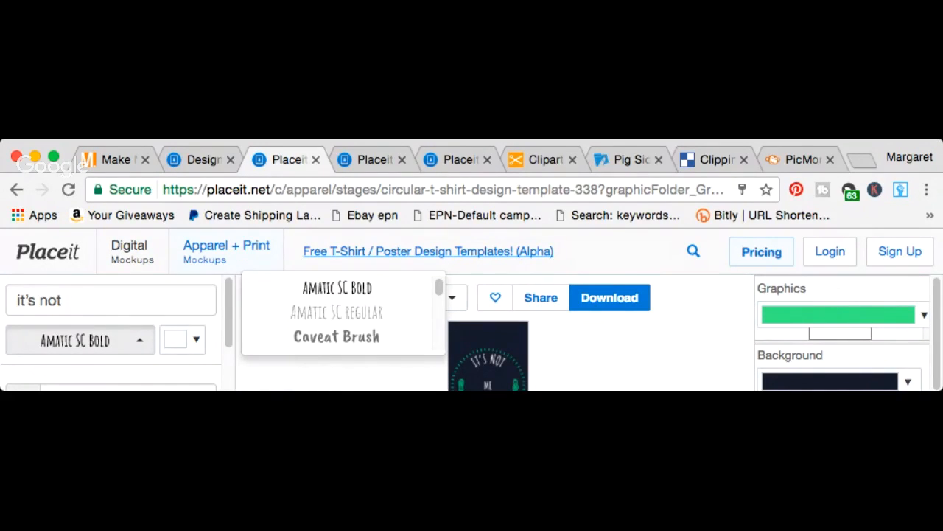
pyautogui.moveTo(325, 388); pyautogui.dragTo(337, 529)
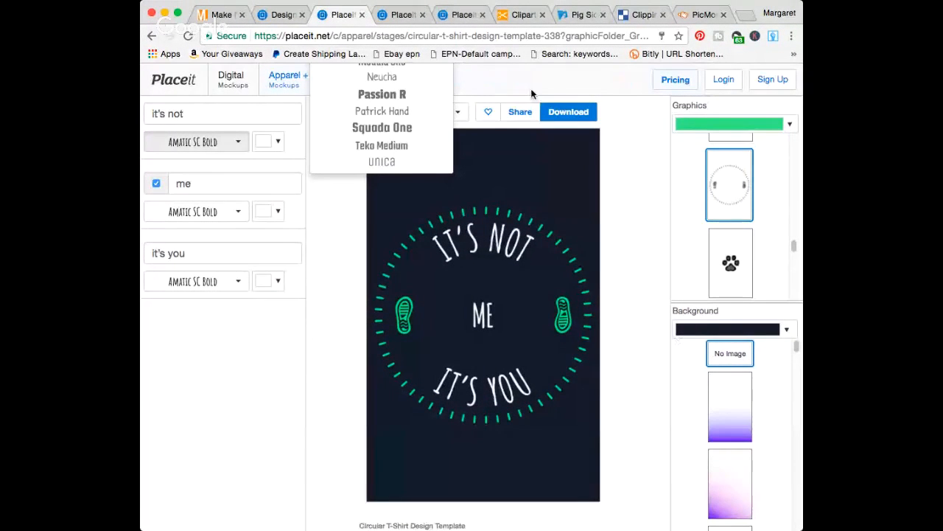
# - Open google.com in a new browser tab
pyautogui.click(744, 16)
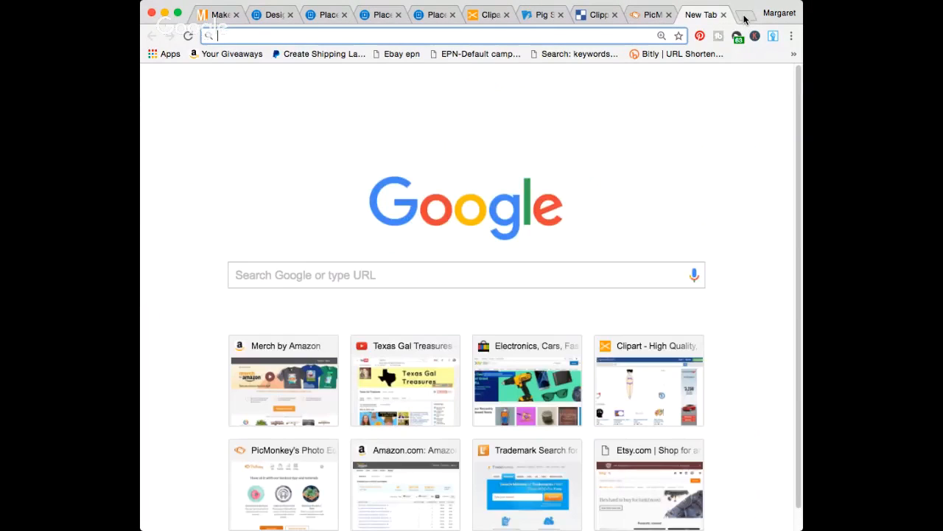
pyautogui.write('google.com')
pyautogui.press('Return')
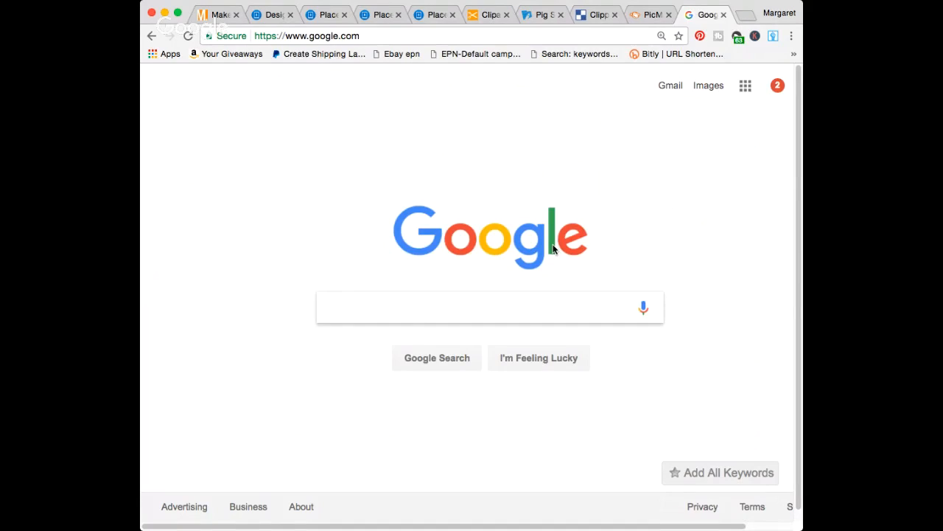
# - Search Google for "hiking puns" and show the image results
pyautogui.write('hik')
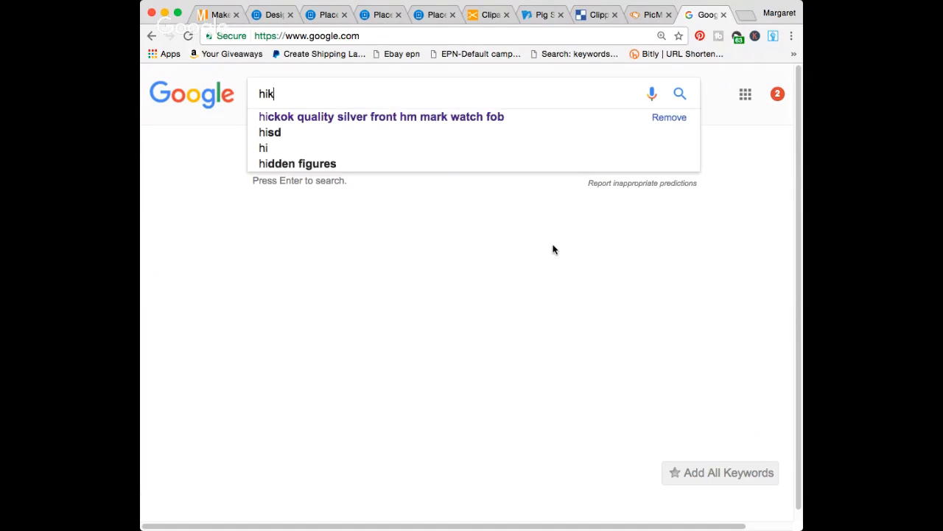
pyautogui.write('ing pi')
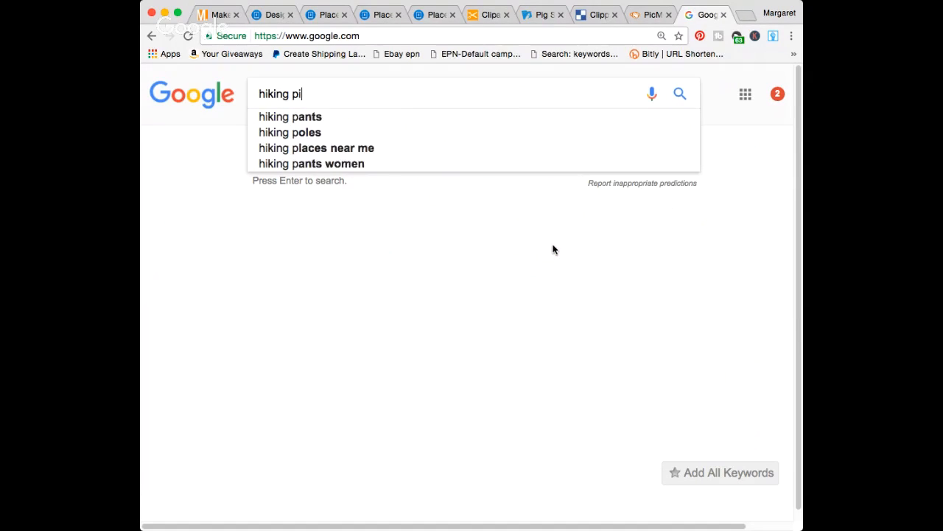
pyautogui.write('n')
pyautogui.press('BackSpace')
pyautogui.press('BackSpace')
pyautogui.write('uns')
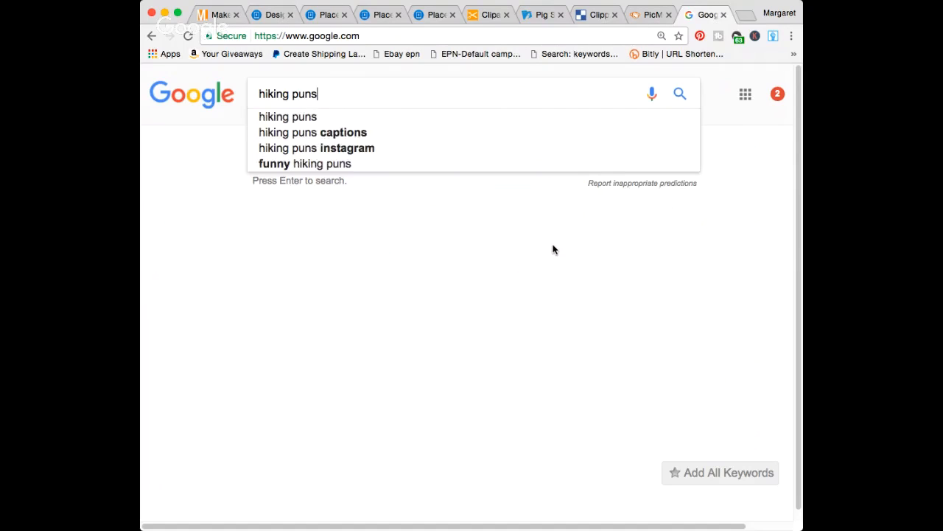
pyautogui.press('Return')
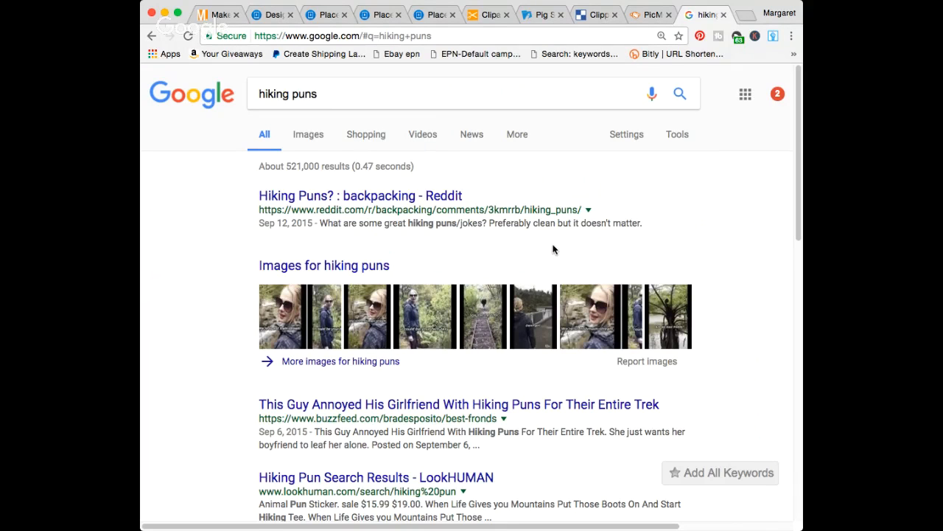
pyautogui.click(307, 137)
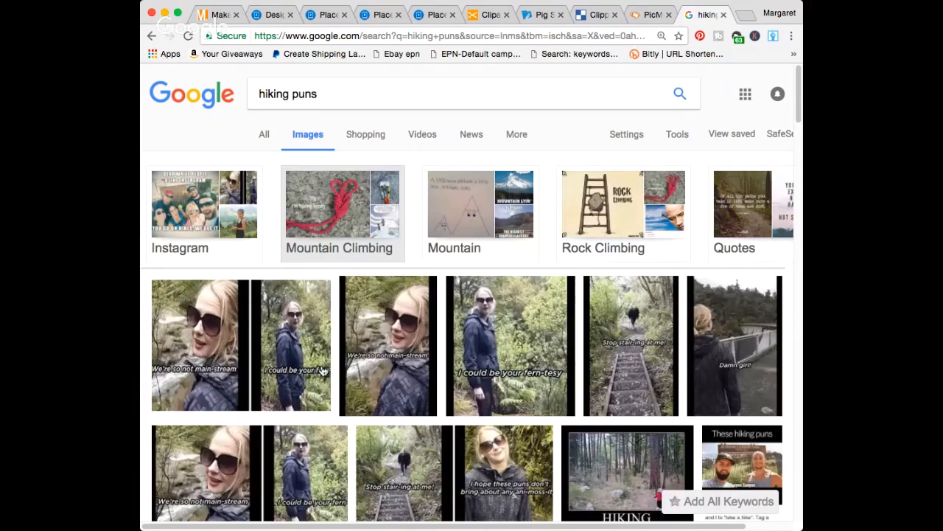
# - Look through the hiking pun images for slogan ideas, enlarging the "HIKING" forest poster
pyautogui.scroll(-5, 323, 371)
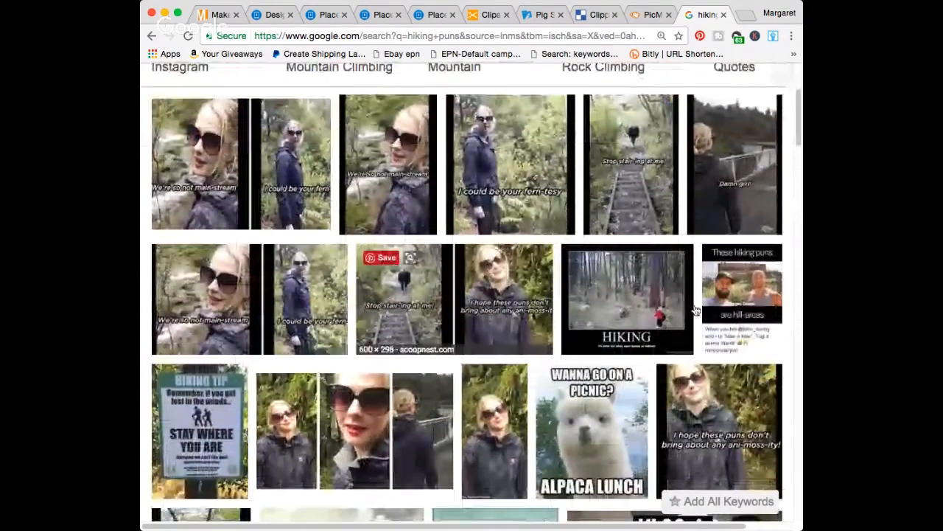
pyautogui.click(628, 305)
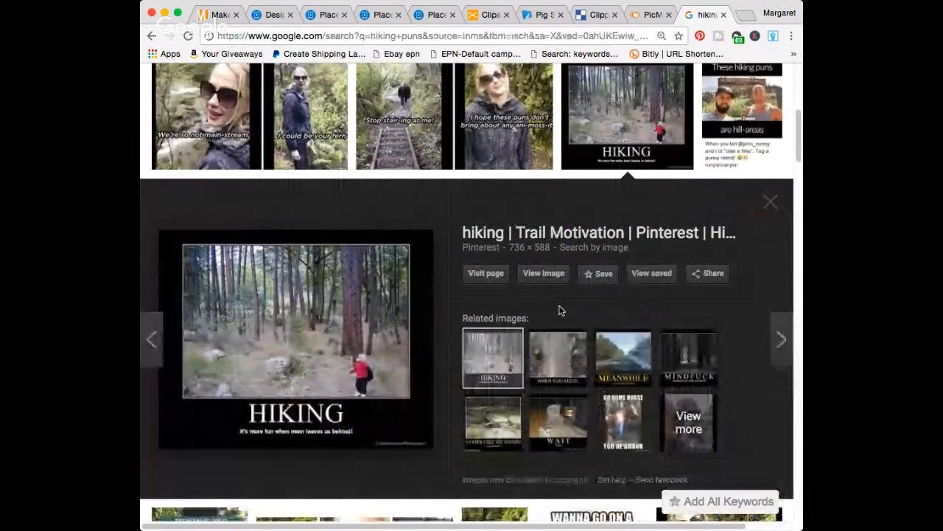
pyautogui.scroll(-5, 440, 301)
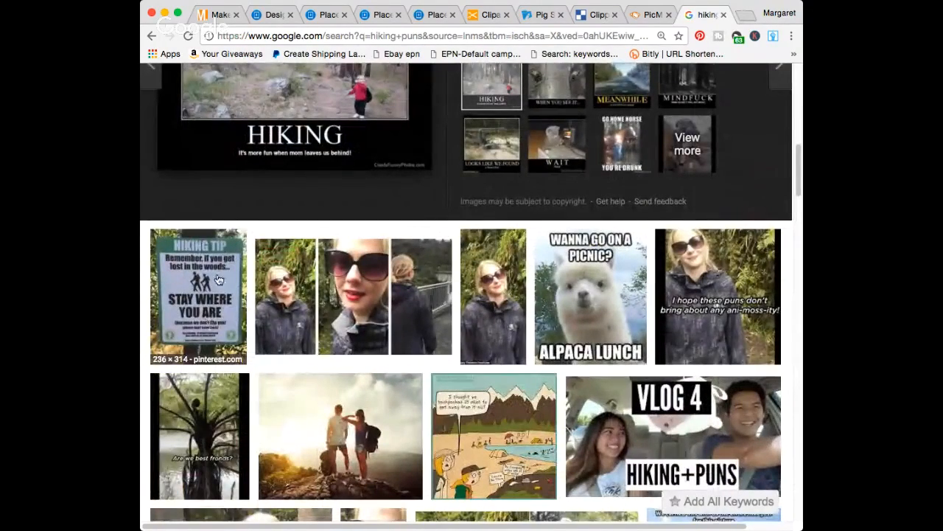
pyautogui.scroll(-3, 219, 280)
pyautogui.scroll(-5, 219, 280)
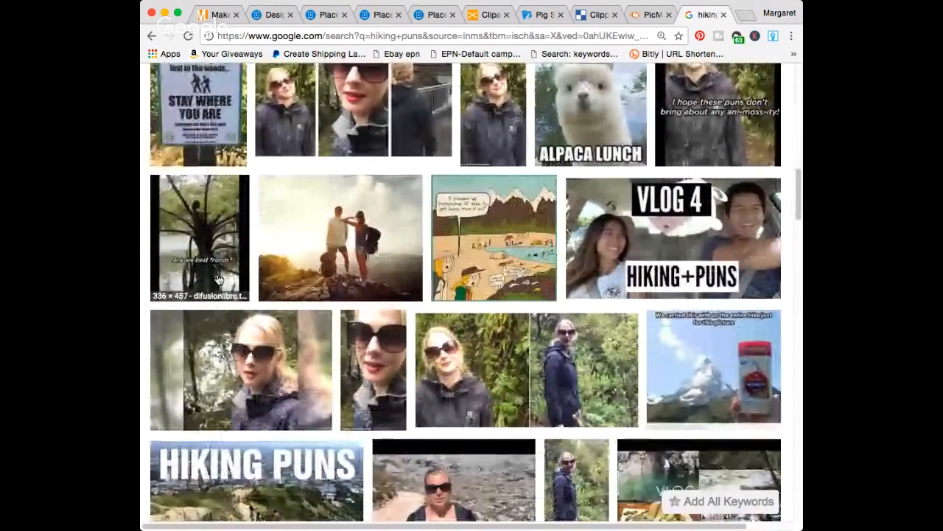
pyautogui.scroll(-5, 219, 280)
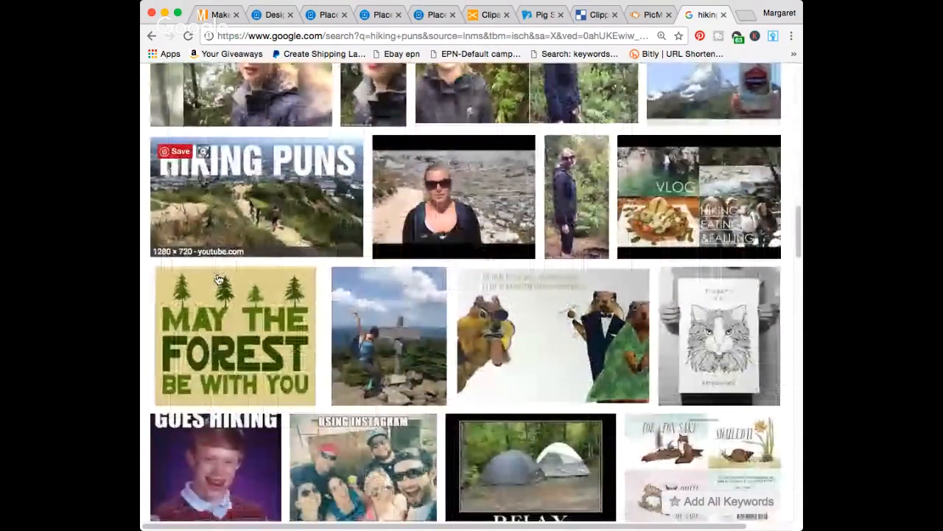
pyautogui.scroll(-3, 218, 279)
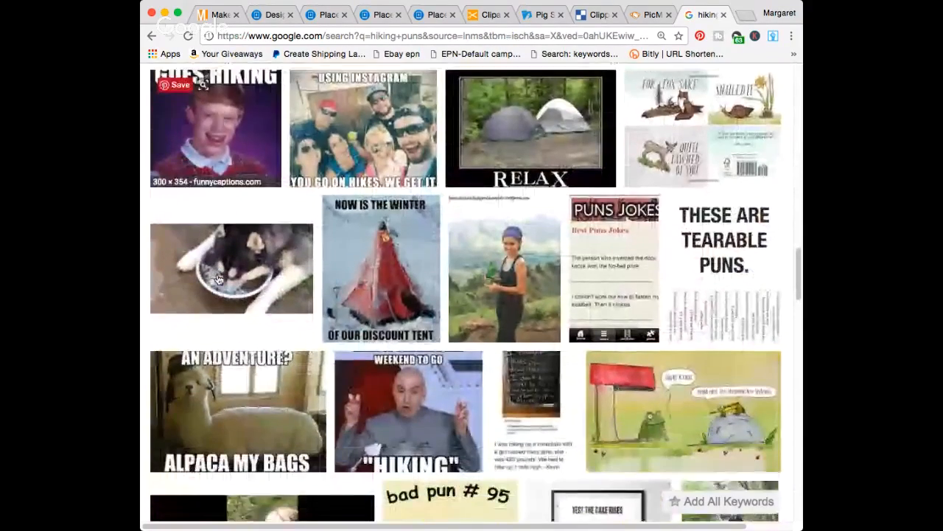
pyautogui.scroll(-3, 218, 277)
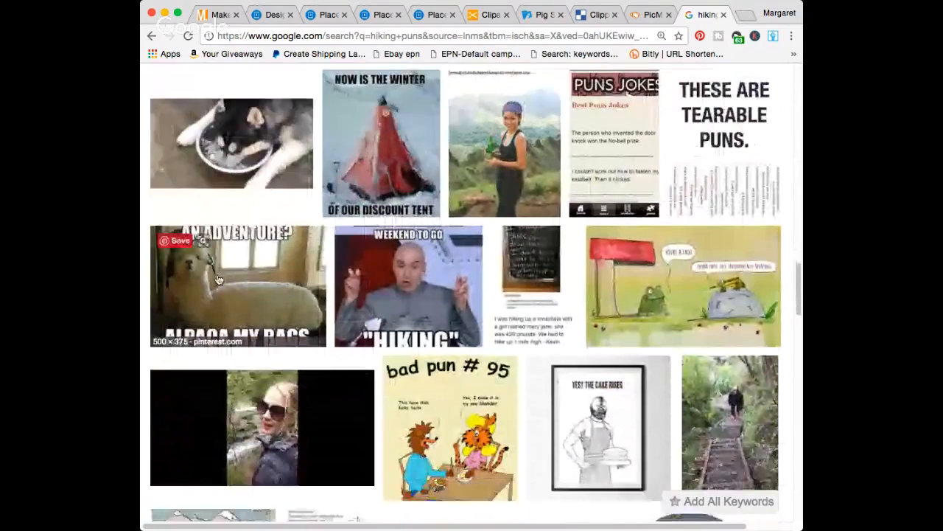
pyautogui.scroll(-3, 219, 280)
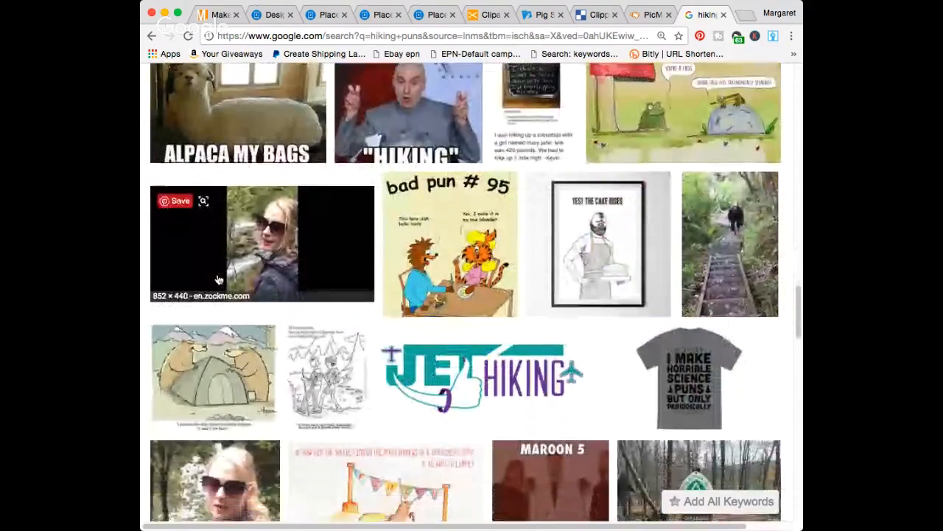
pyautogui.scroll(-5, 218, 279)
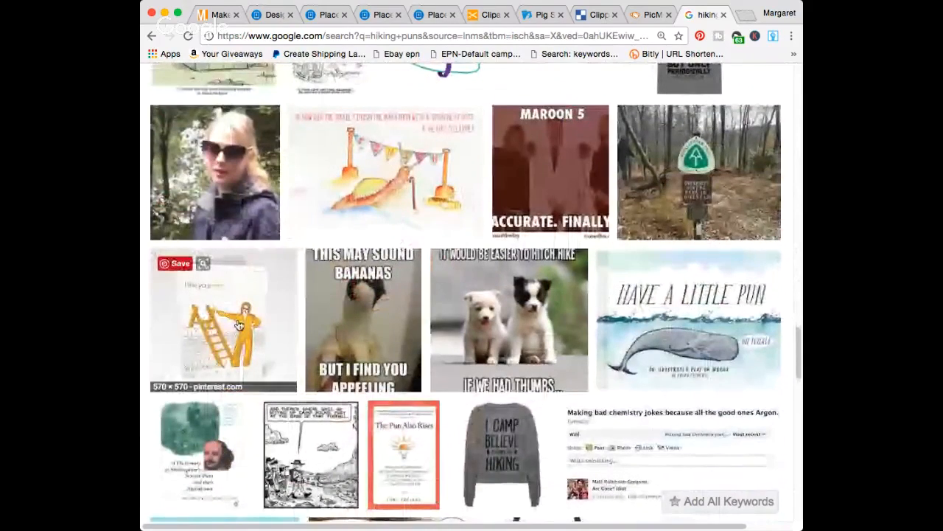
# - Preview the orange ladder drawing and the set of eight pun postcards, and return to the start of the image results
pyautogui.click(237, 324)
pyautogui.scroll(-5, 275, 360)
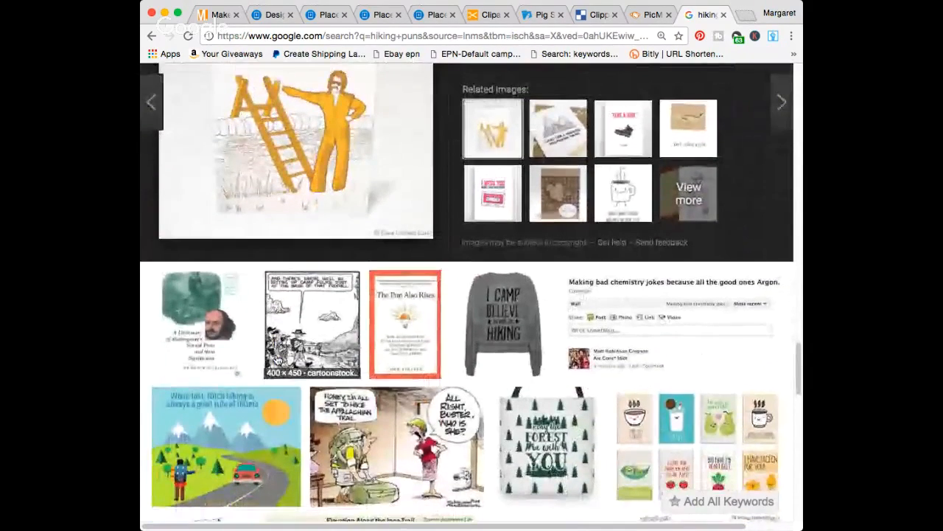
pyautogui.scroll(-5, 277, 359)
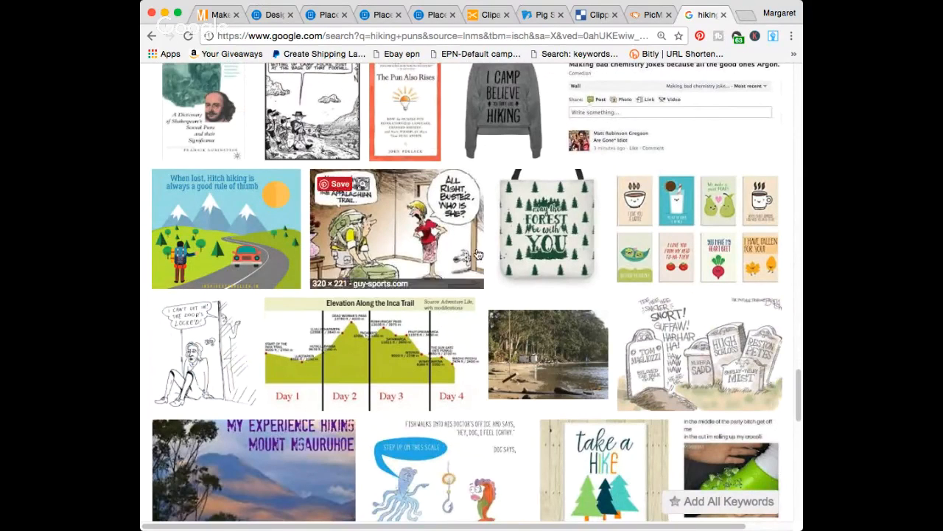
pyautogui.click(730, 212)
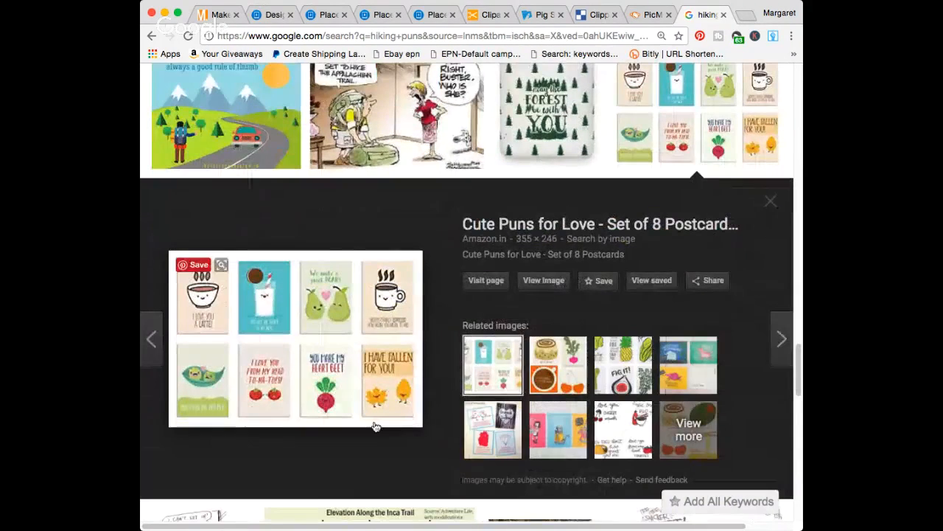
pyautogui.scroll(-3, 375, 426)
pyautogui.scroll(6, 375, 426)
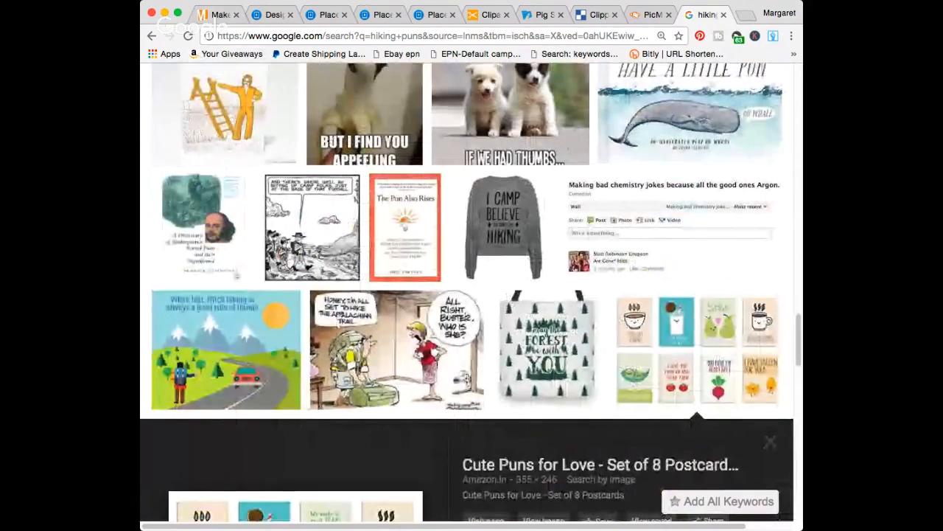
pyautogui.scroll(8, 292, 303)
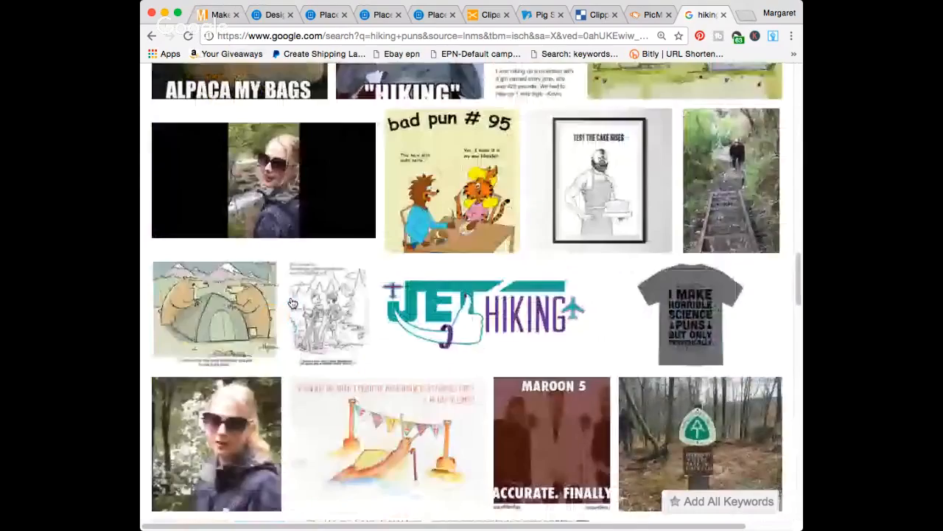
pyautogui.scroll(10, 292, 303)
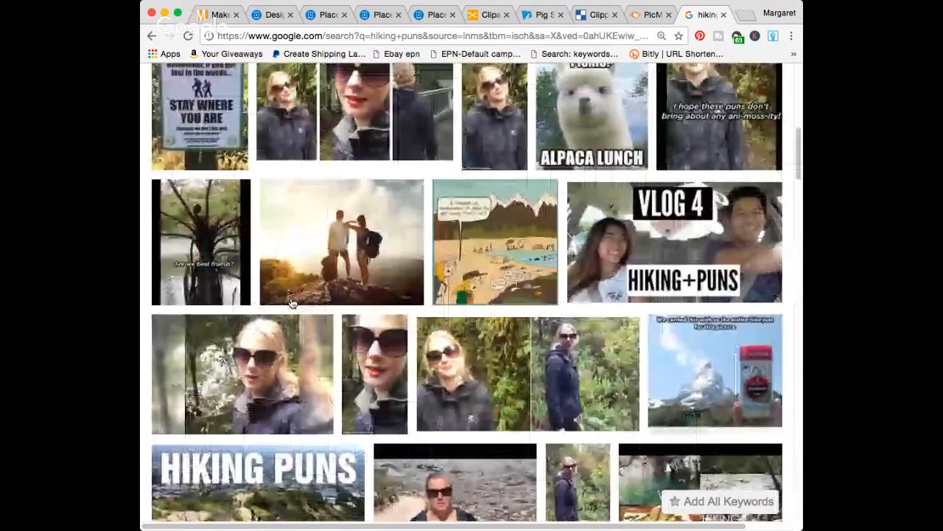
pyautogui.scroll(5, 292, 303)
pyautogui.scroll(2, 292, 303)
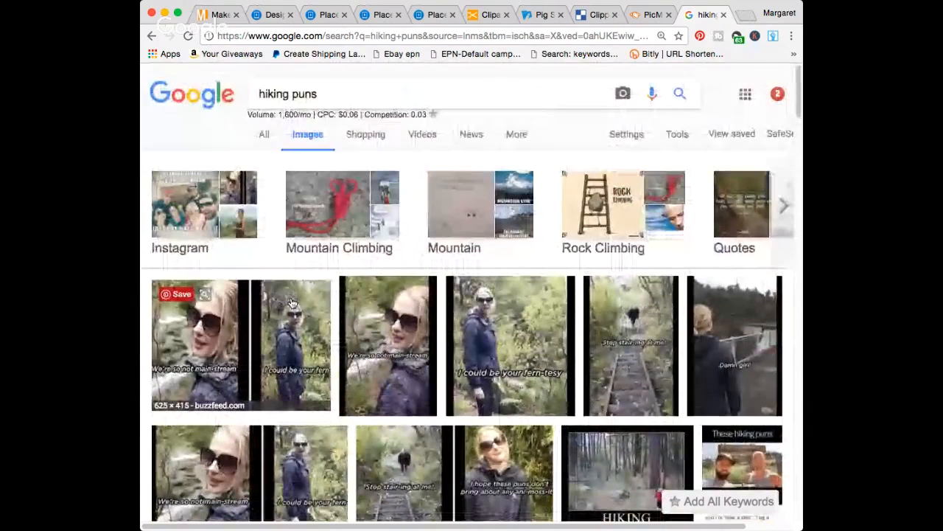
# - Return to the circular Placeit template and change the first text line to "Hiking" and the second to "Makes"
pyautogui.click(219, 15)
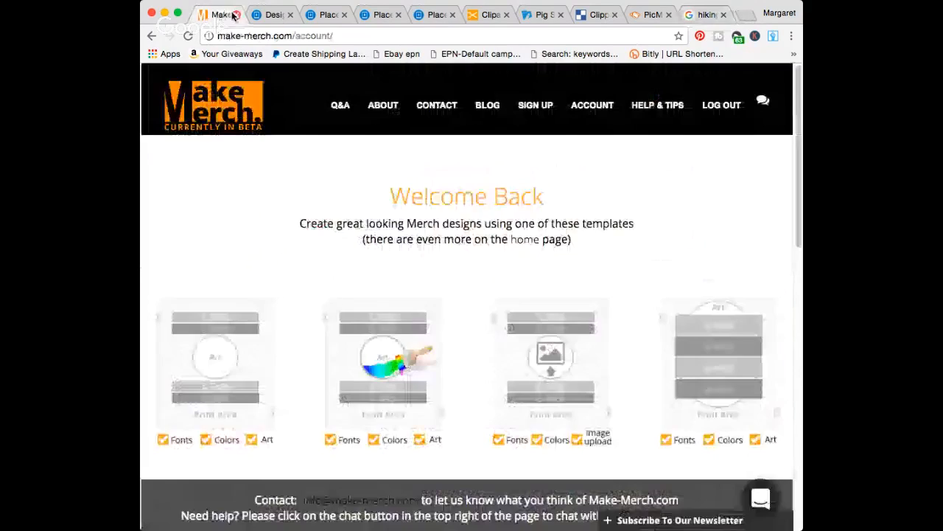
pyautogui.click(315, 14)
pyautogui.tripleClick(189, 111)
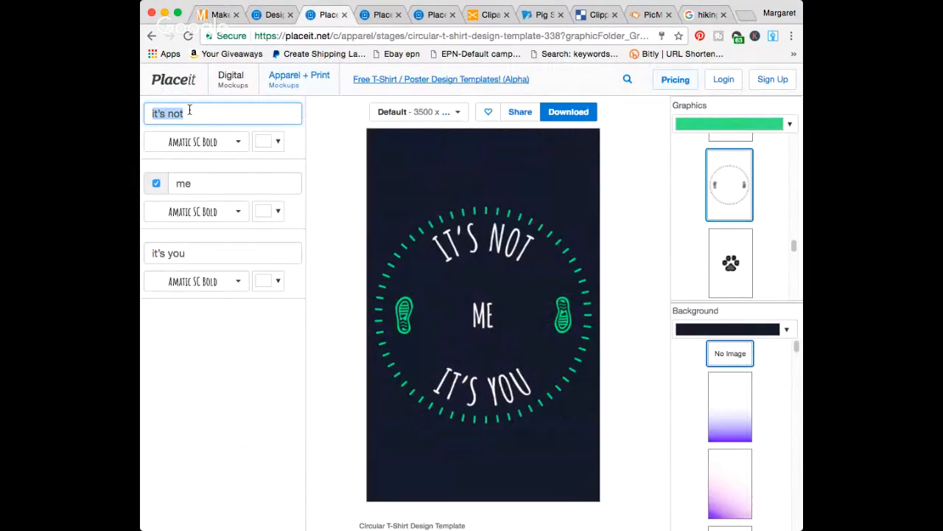
pyautogui.write('h')
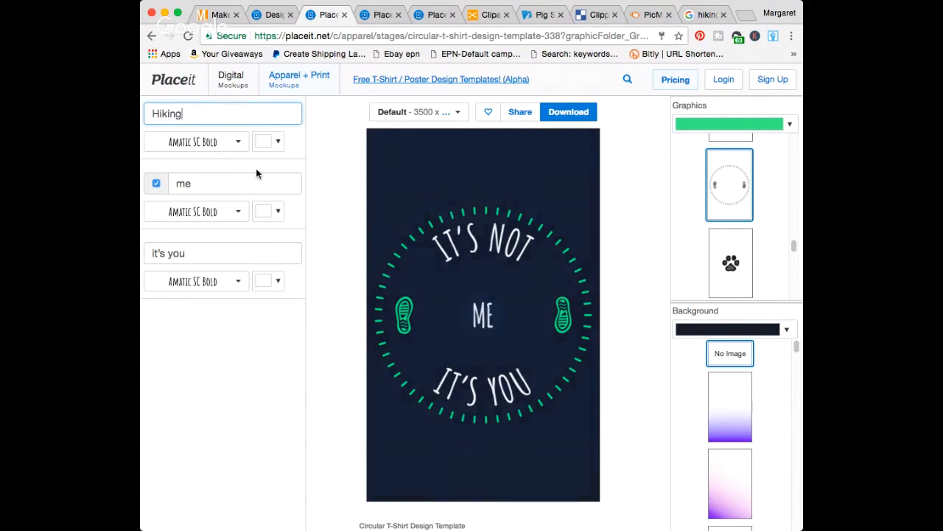
pyautogui.doubleClick(218, 182)
pyautogui.write('Makes')
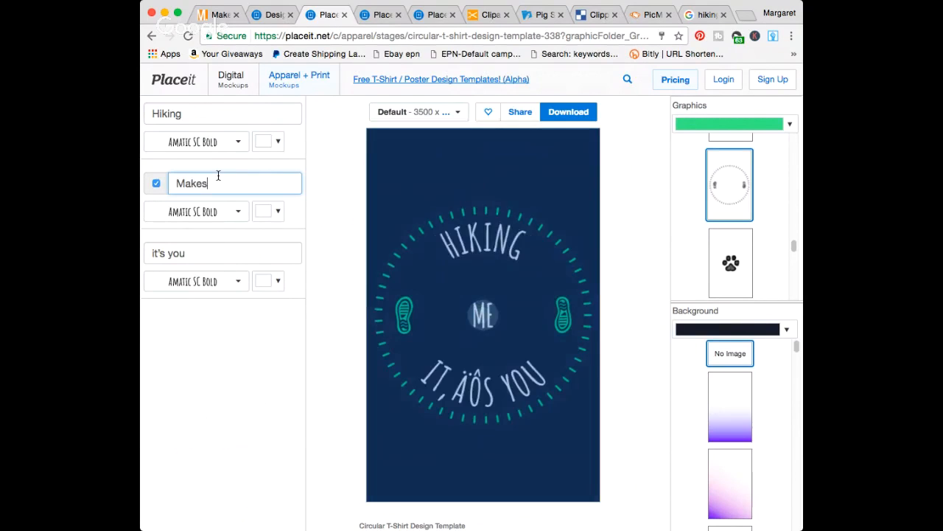
# - Try wording that starts with "The world" in place of "it's you" and clear the third text line
pyautogui.click(194, 250)
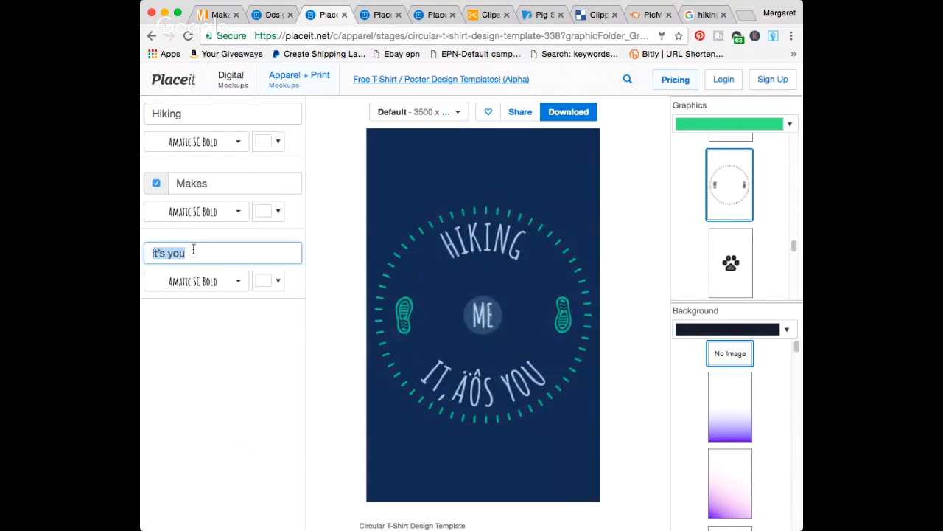
pyautogui.write('The world g')
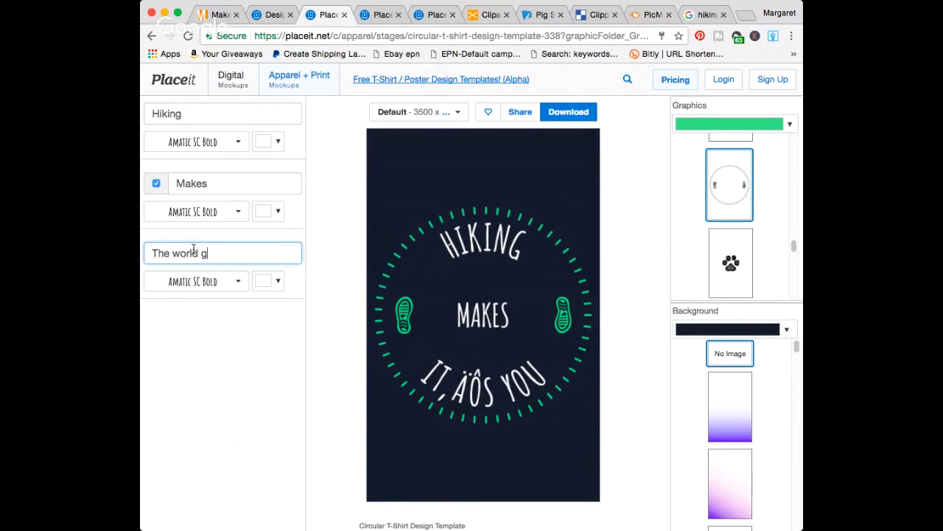
pyautogui.tripleClick(194, 251)
pyautogui.press('BackSpace')
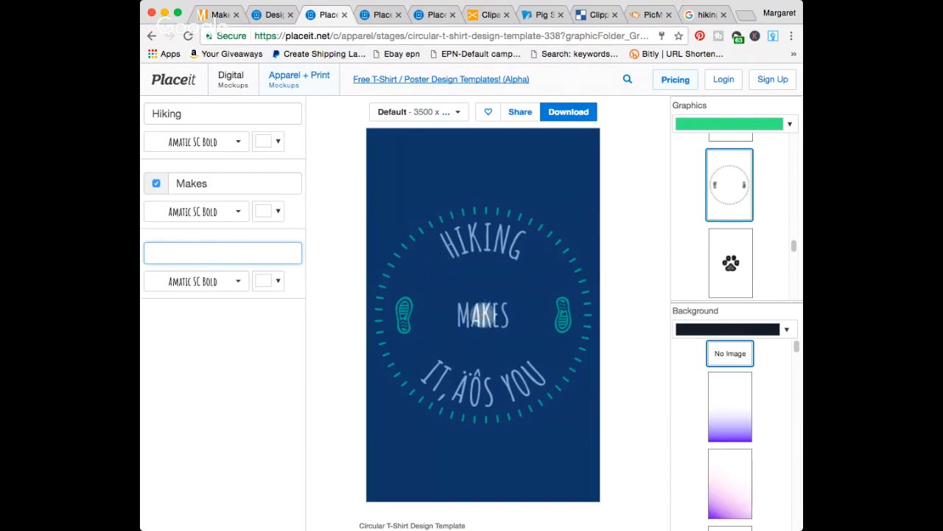
# - Go back to the hiking puns image results and enlarge the backpacking cartoon with the campers by the lake
pyautogui.click(709, 16)
pyautogui.scroll(-1, 405, 264)
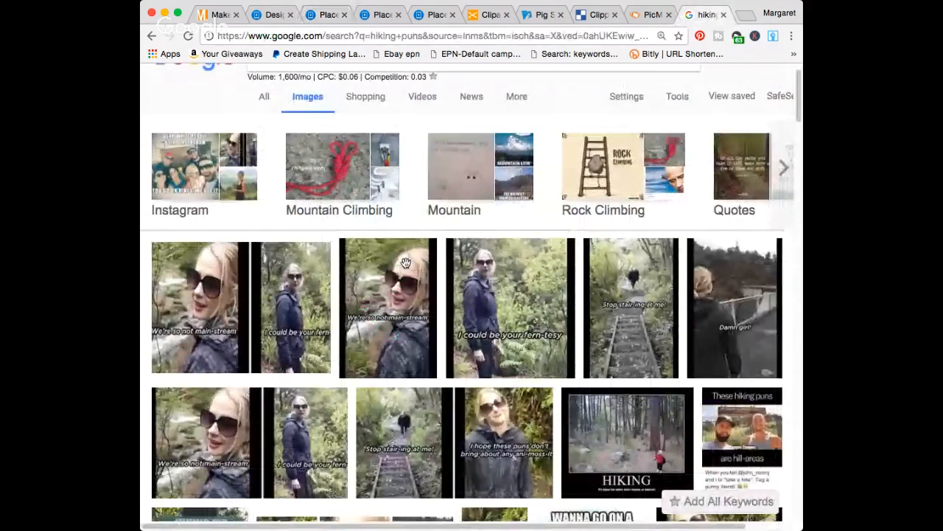
pyautogui.scroll(-1, 405, 263)
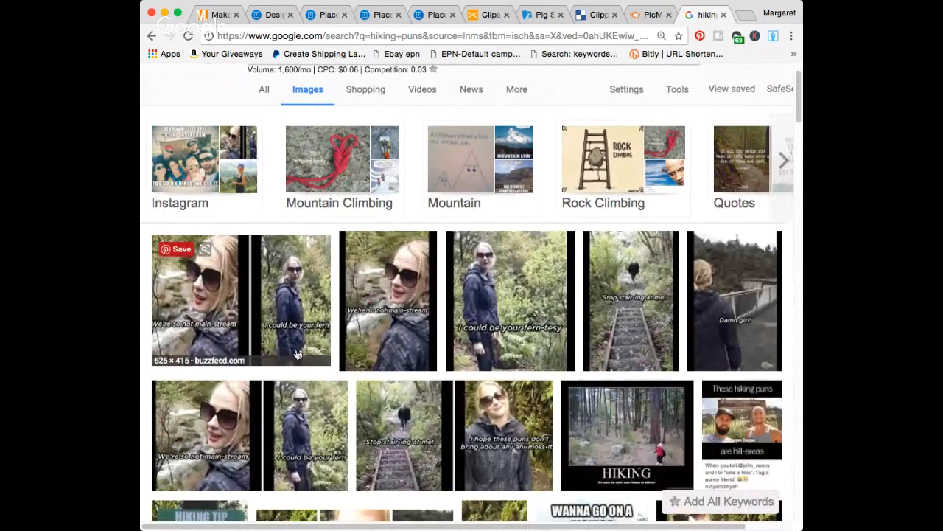
pyautogui.scroll(-1, 297, 354)
pyautogui.scroll(-1, 297, 355)
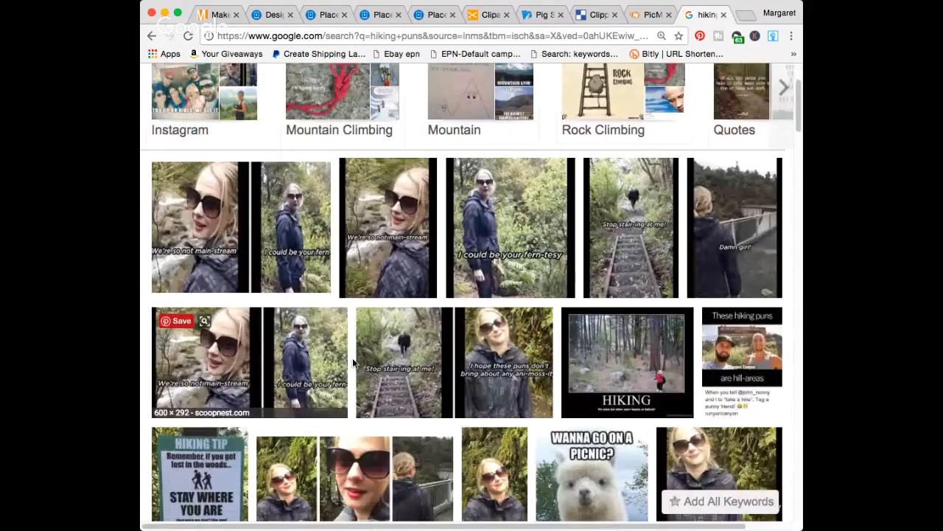
pyautogui.scroll(-3, 498, 394)
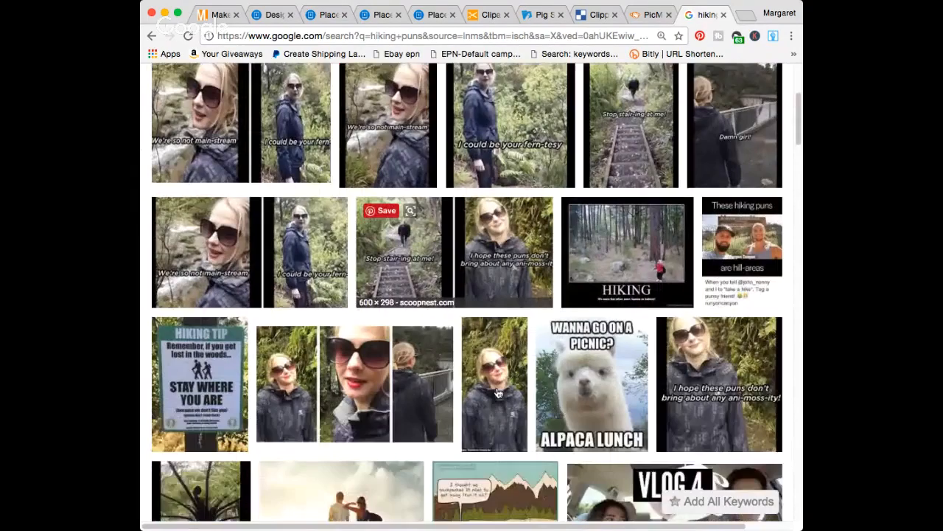
pyautogui.scroll(-6, 498, 394)
pyautogui.click(490, 265)
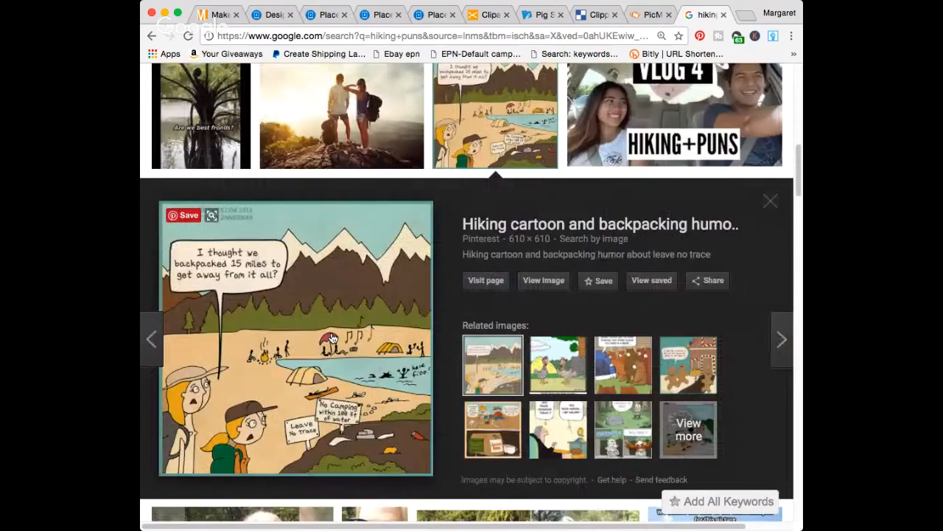
# - Finish browsing the hiking pun images and return to the circular Placeit template to set the third text line to "Me Happy"
pyautogui.scroll(-3, 331, 338)
pyautogui.scroll(-5, 333, 338)
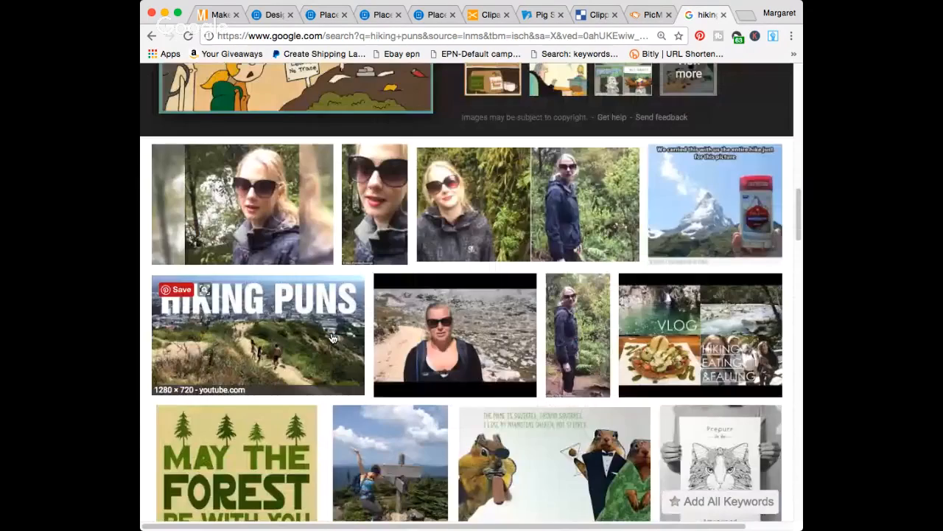
pyautogui.scroll(-3, 332, 337)
pyautogui.scroll(15, 332, 338)
pyautogui.click(218, 14)
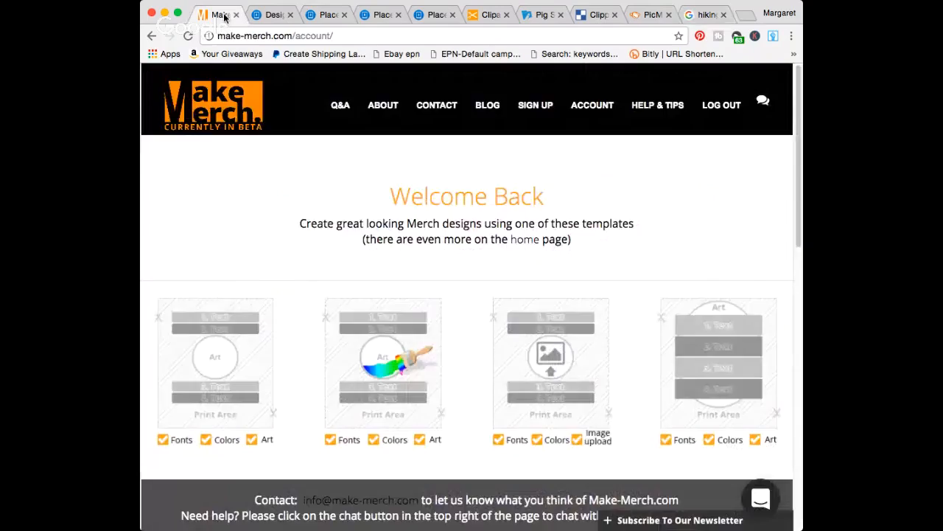
pyautogui.click(271, 14)
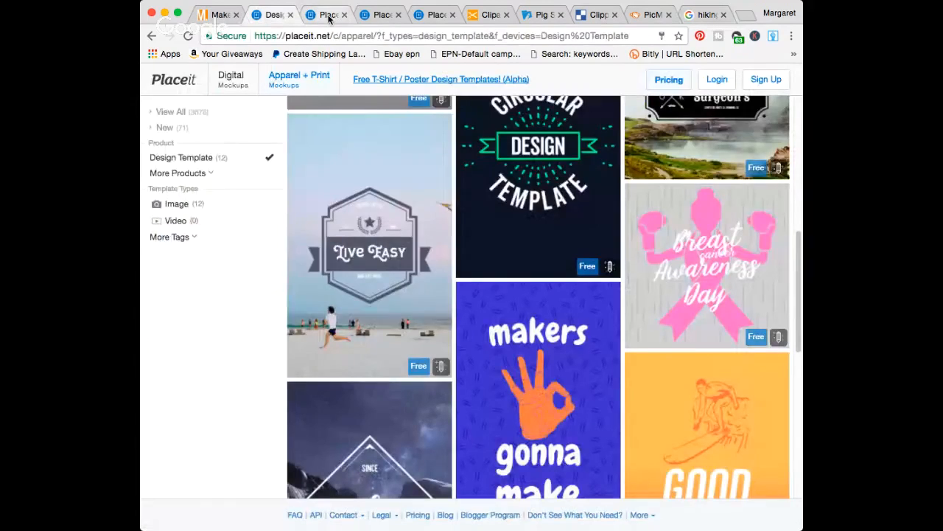
pyautogui.click(329, 16)
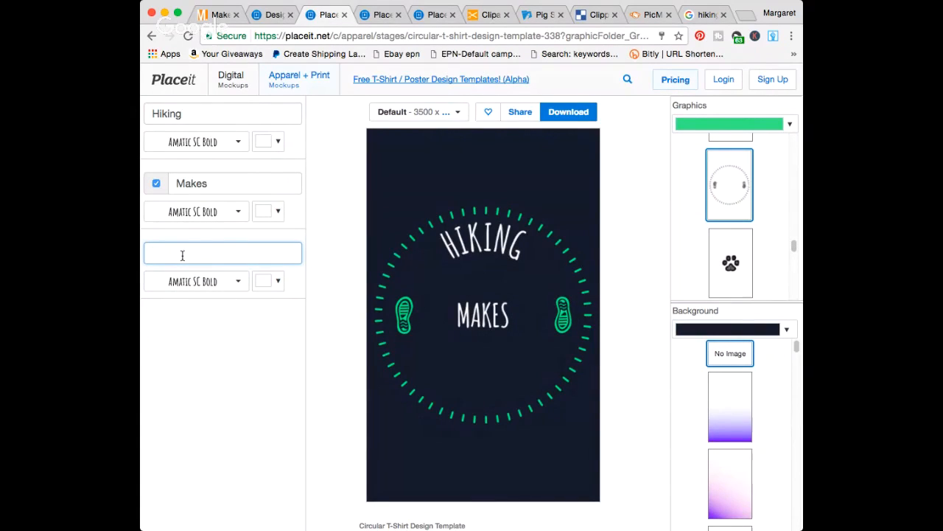
pyautogui.write('Me Happy')
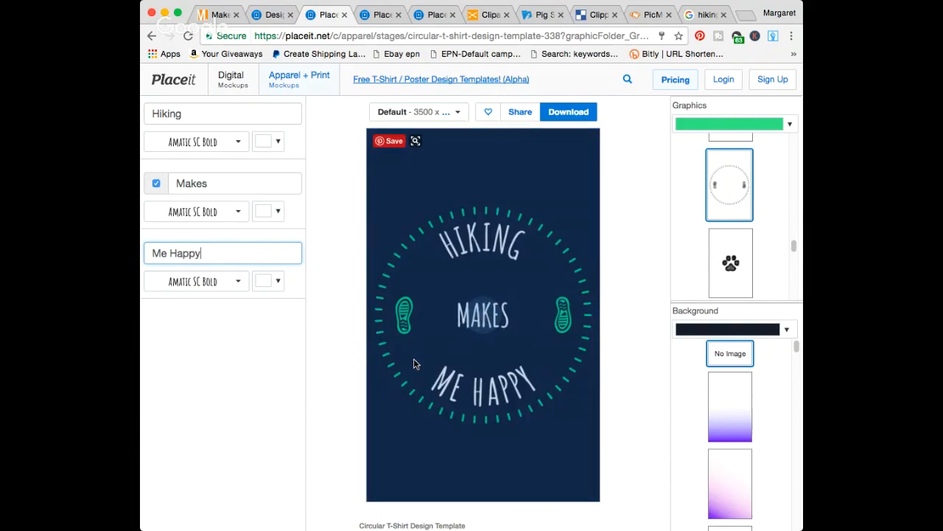
# - Change the color of all three text lines to black
pyautogui.click(269, 145)
pyautogui.click(322, 148)
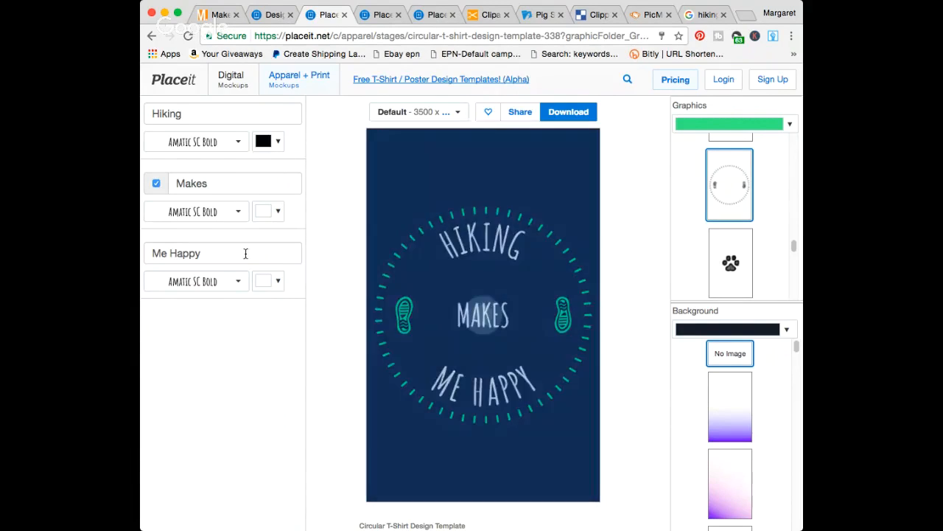
pyautogui.click(272, 211)
pyautogui.click(319, 215)
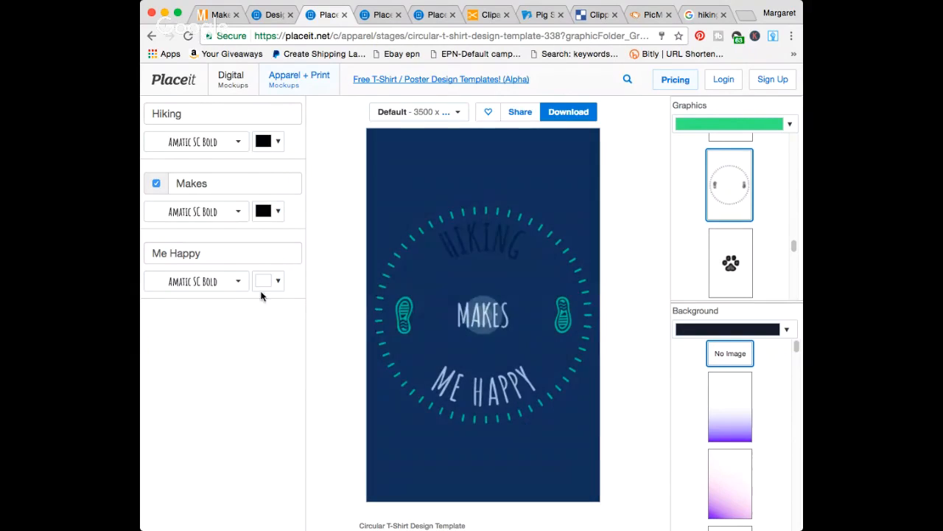
pyautogui.click(266, 281)
pyautogui.click(320, 287)
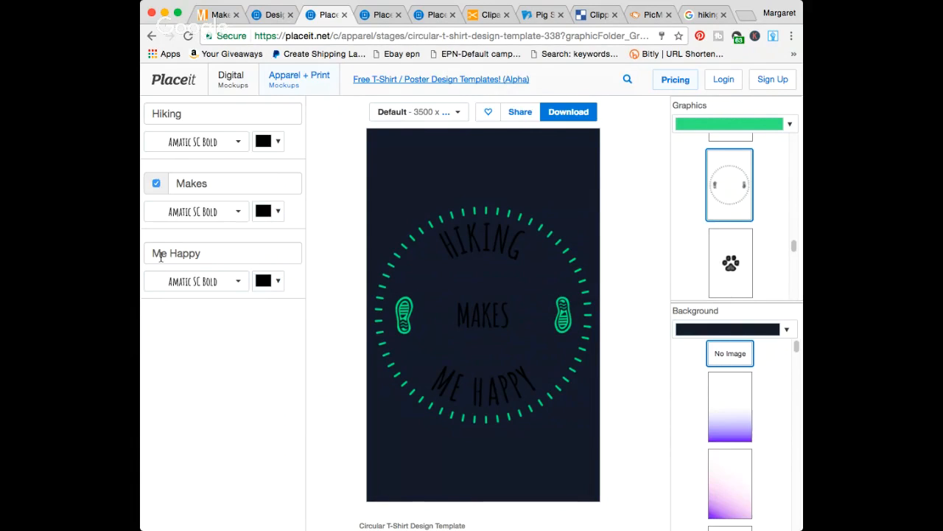
# - Color the dotted circle and boot print graphic black and make the background transparent
pyautogui.click(729, 126)
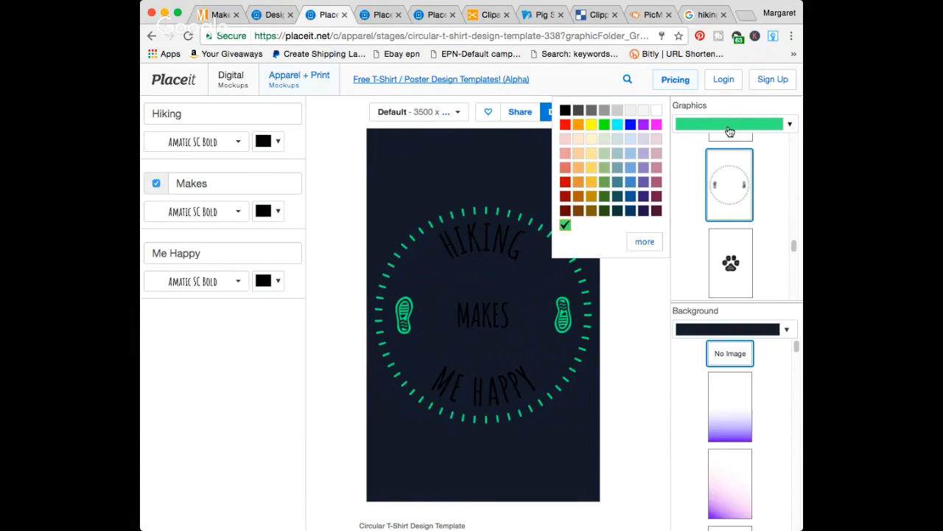
pyautogui.click(565, 112)
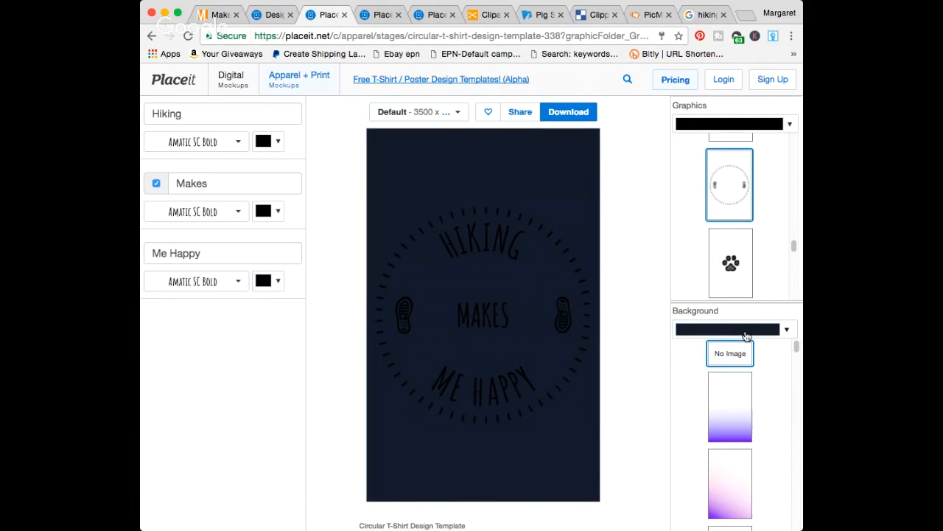
pyautogui.click(746, 329)
pyautogui.click(660, 421)
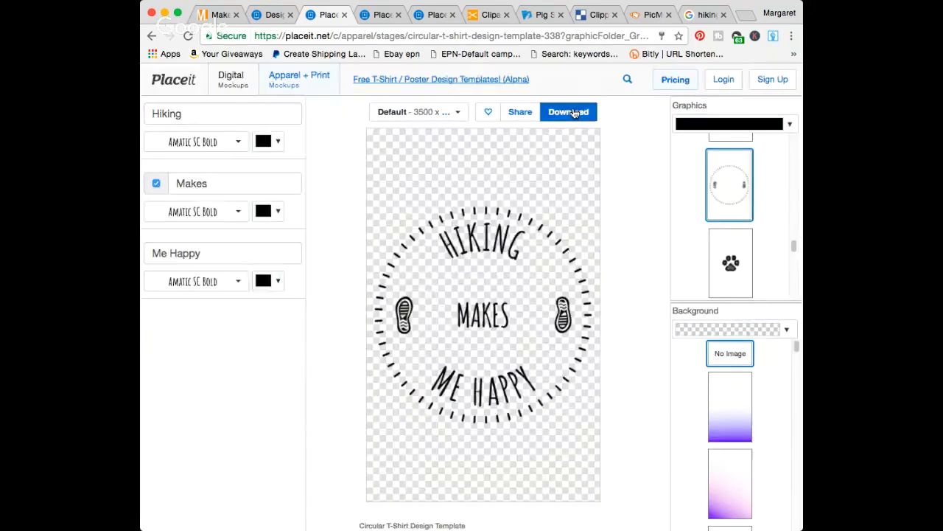
# - Log in with the existing account and request the free PNG download of the "Hiking Makes Me Happy" design
pyautogui.click(573, 112)
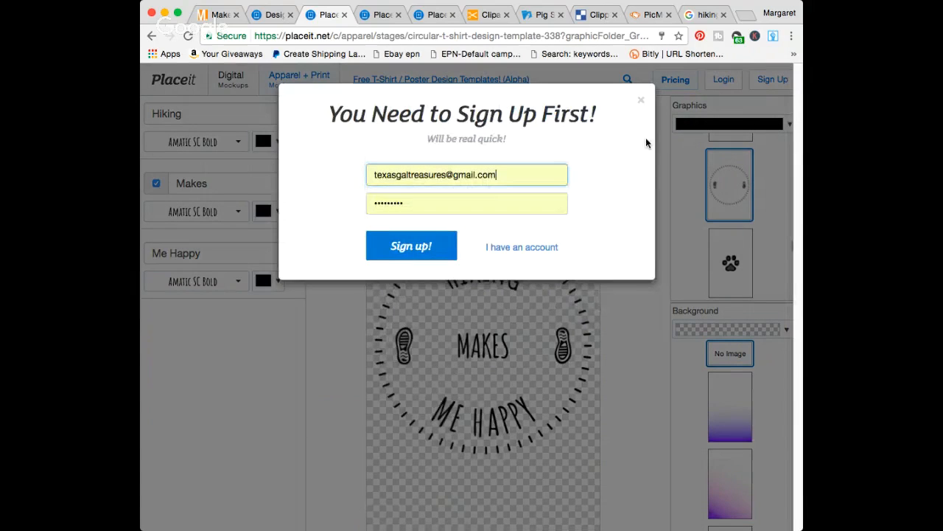
pyautogui.click(415, 250)
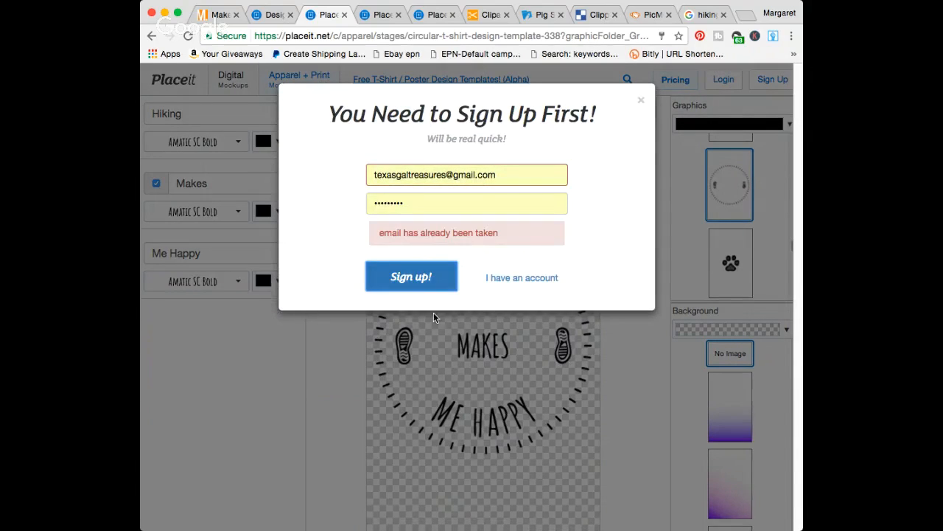
pyautogui.click(516, 279)
pyautogui.click(718, 170)
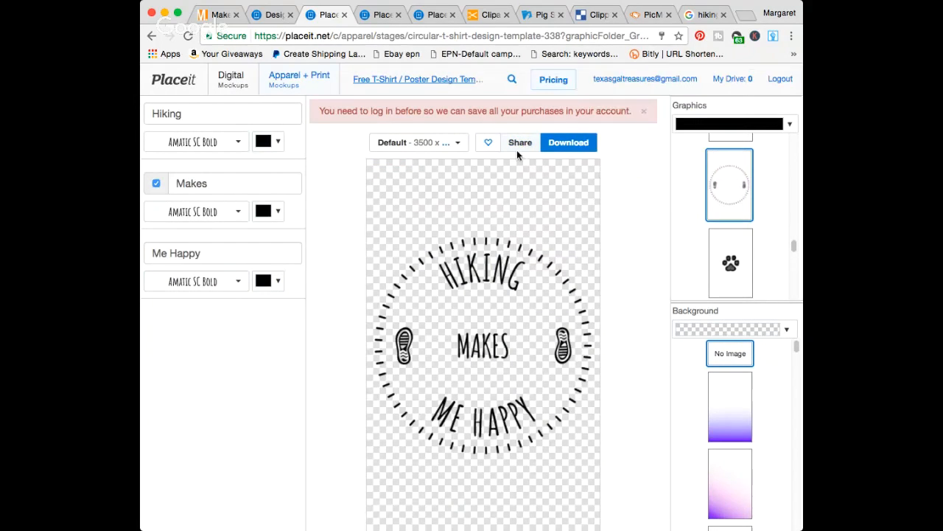
pyautogui.click(565, 142)
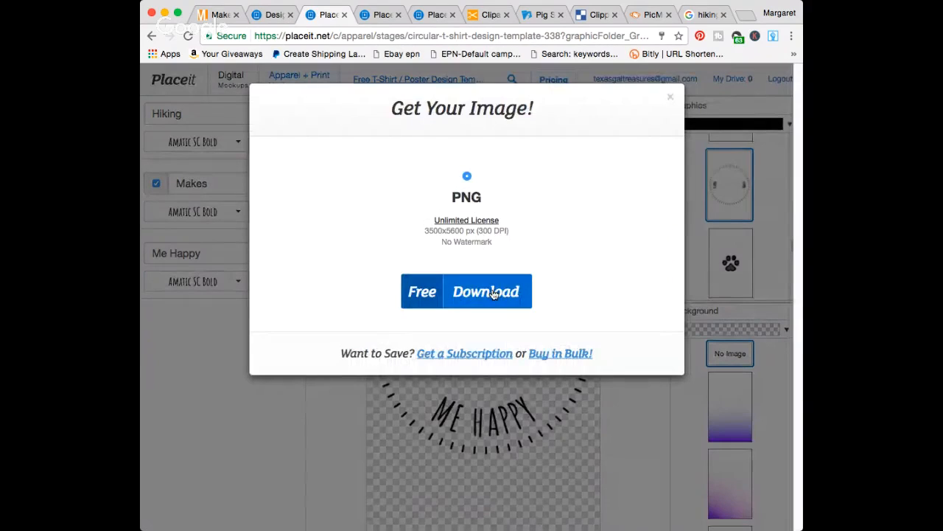
pyautogui.click(488, 297)
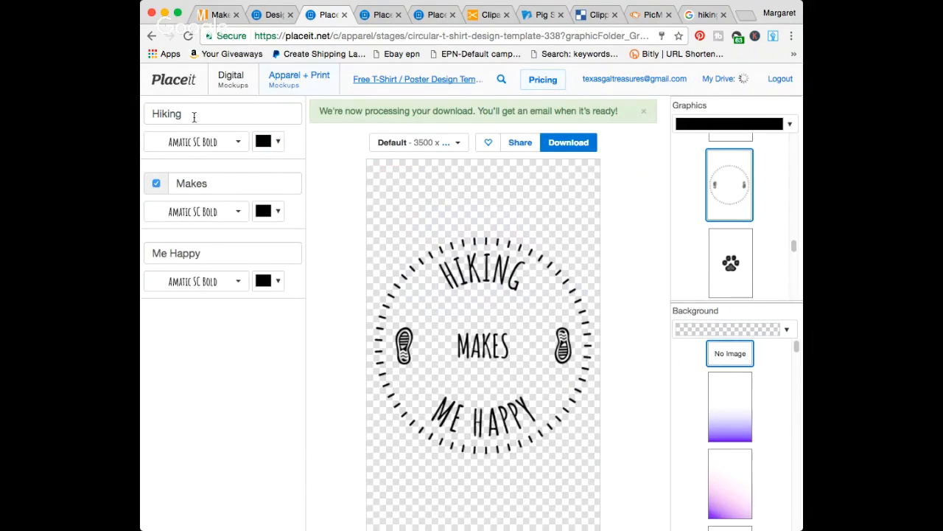
# - Replace the three text lines with "Take Me", "to the" and "Woods"
pyautogui.click(196, 114)
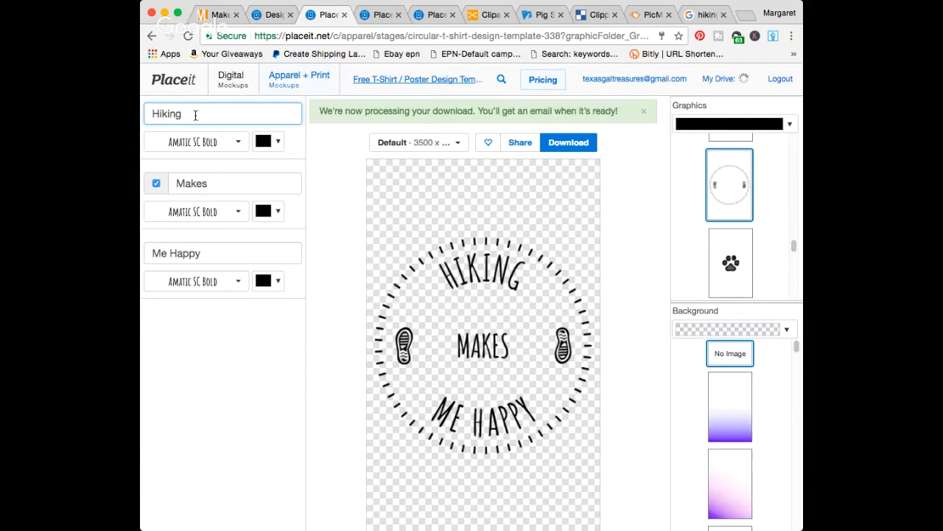
pyautogui.doubleClick(195, 114)
pyautogui.write('Take Me')
pyautogui.click(205, 179)
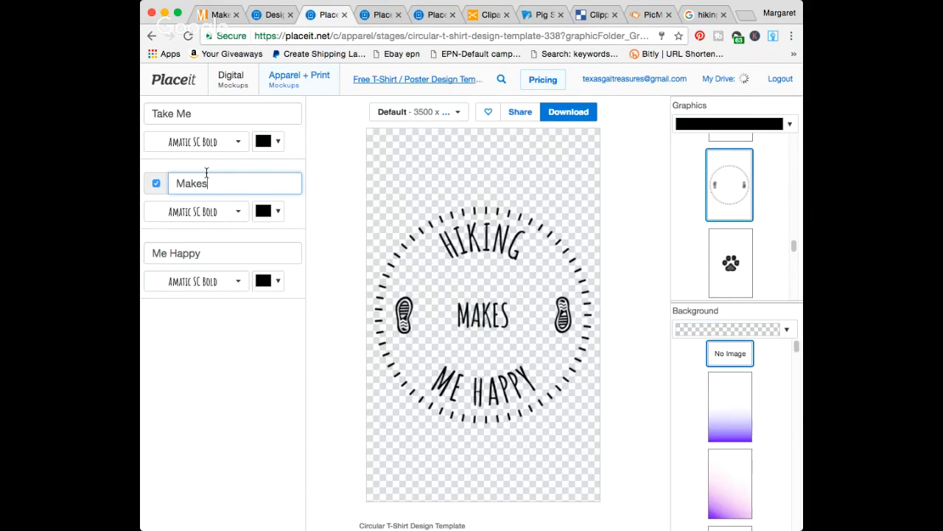
pyautogui.doubleClick(206, 173)
pyautogui.write('to the')
pyautogui.tripleClick(206, 251)
pyautogui.write('Woods')
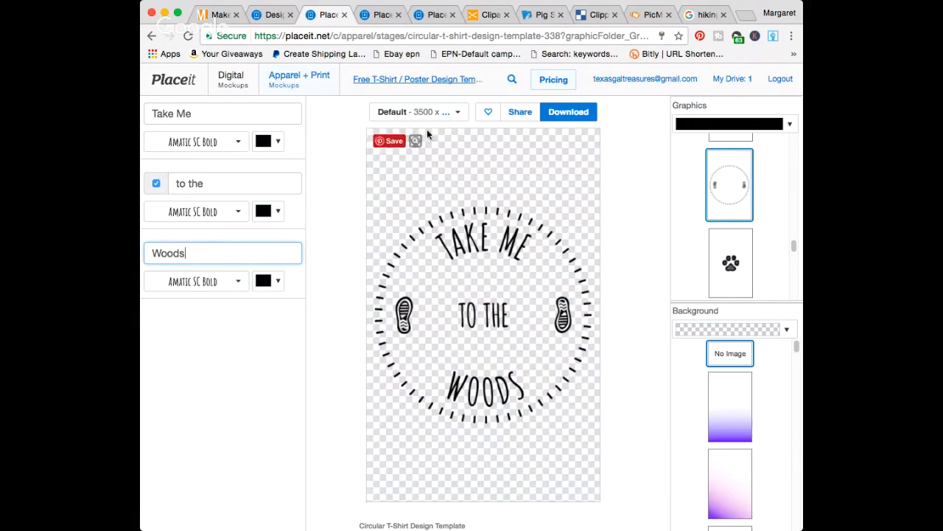
# - Request the free PNG of the "Take Me to the Woods" version and save the finished designs from My Drive
pyautogui.click(569, 112)
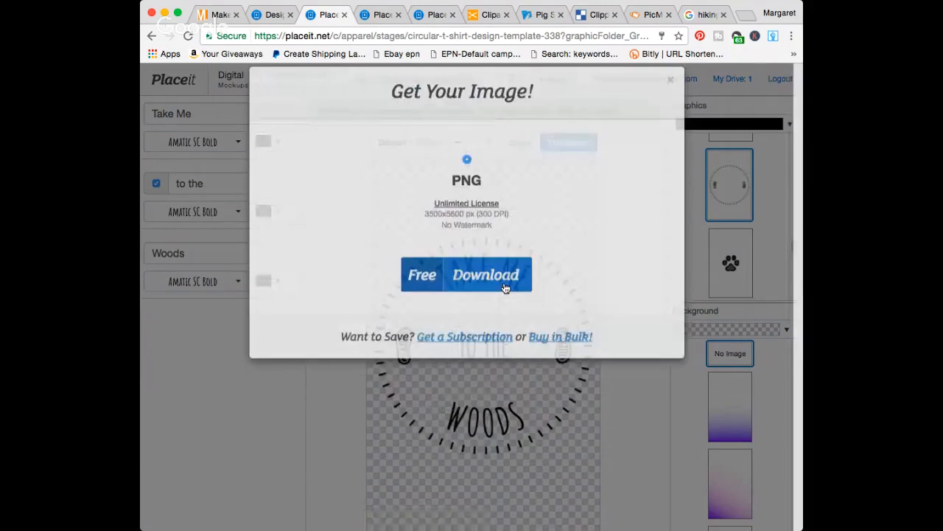
pyautogui.click(506, 285)
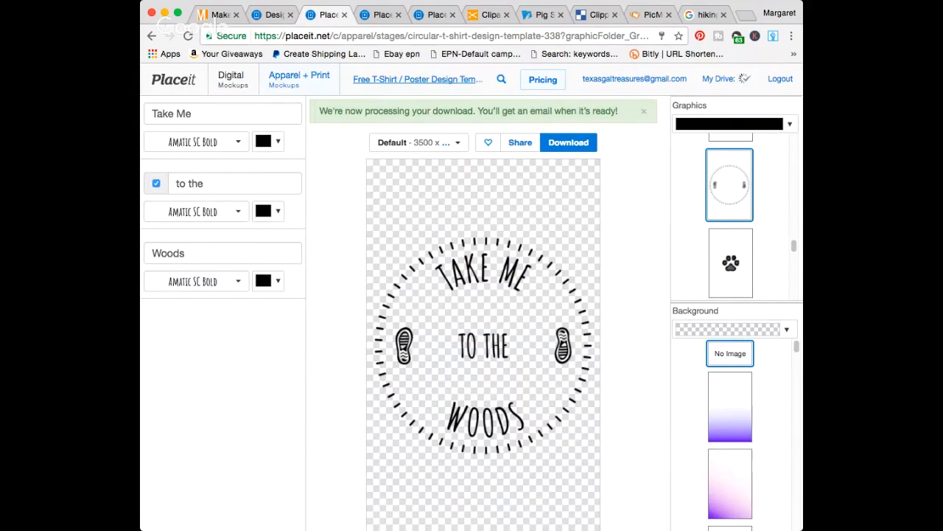
pyautogui.moveTo(298, 79)
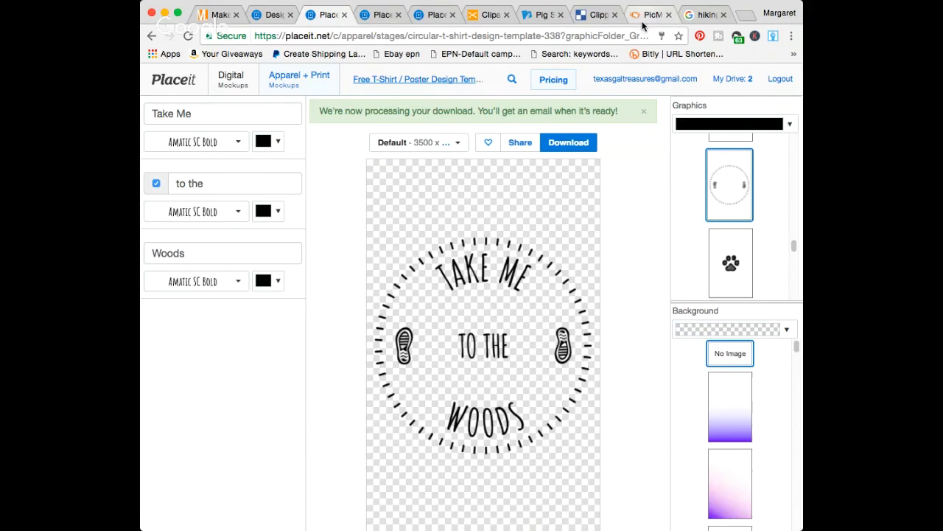
pyautogui.moveTo(729, 81)
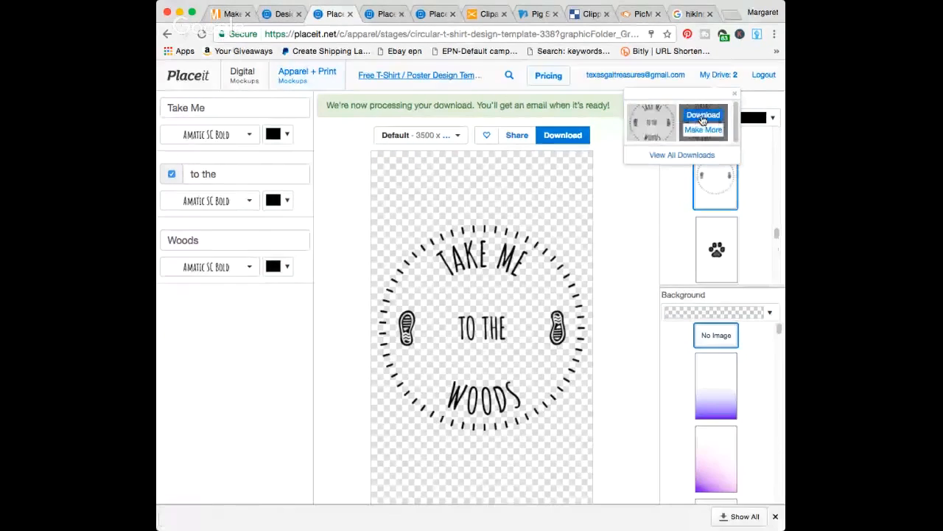
pyautogui.click(704, 116)
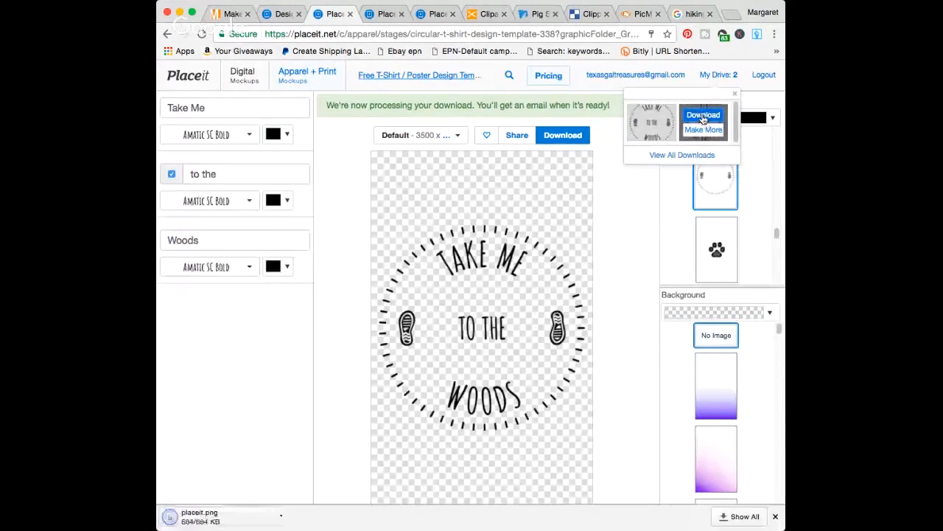
pyautogui.click(704, 116)
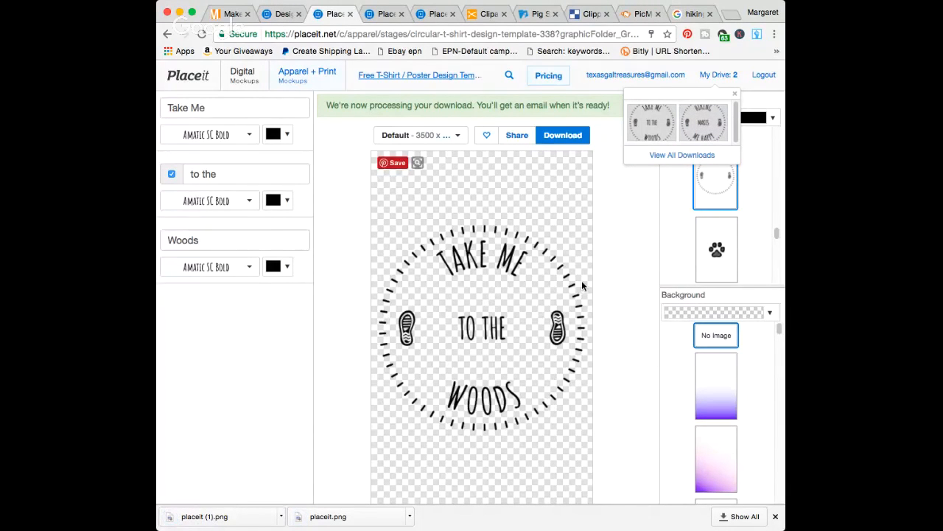
# - Switch to Make Merch, open the first four-line text and art template, and examine its text, print and artwork filter options
pyautogui.click(225, 14)
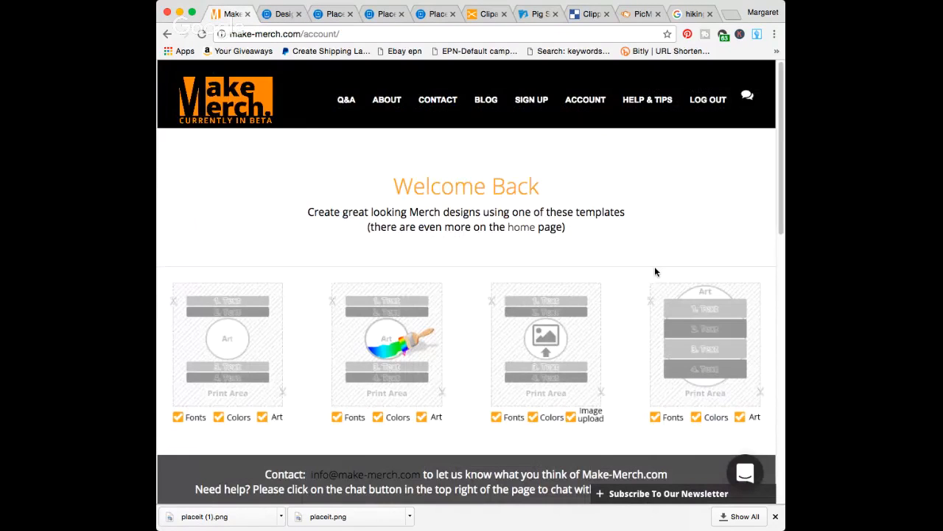
pyautogui.click(220, 342)
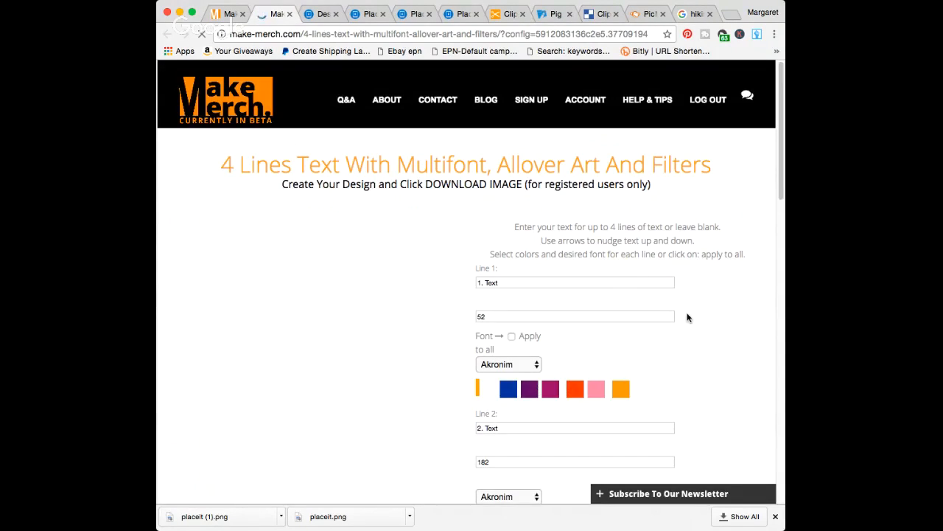
pyautogui.scroll(-10, 690, 320)
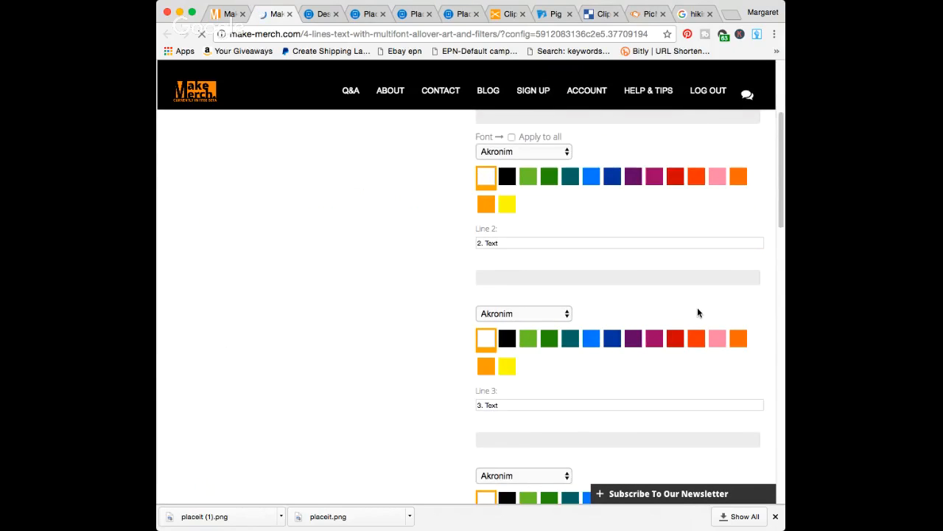
pyautogui.scroll(-5, 698, 306)
pyautogui.scroll(-2, 645, 306)
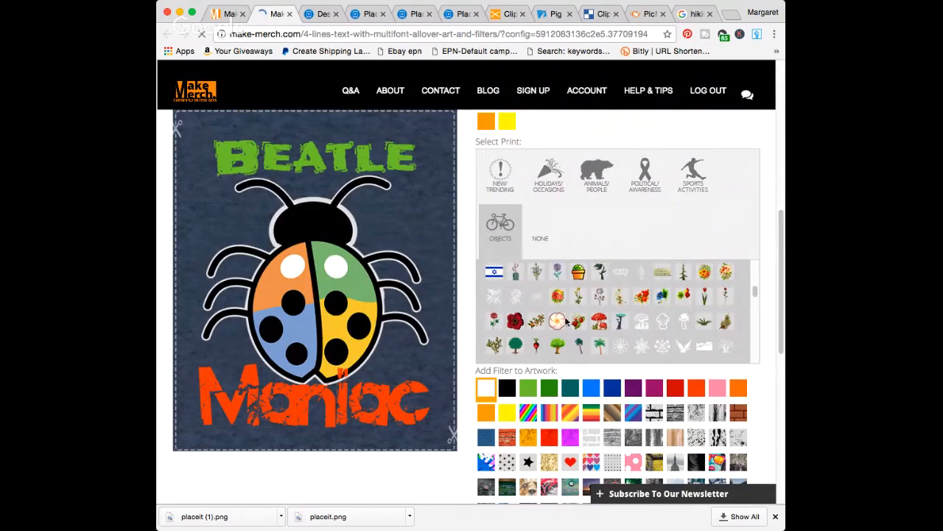
pyautogui.click(221, 15)
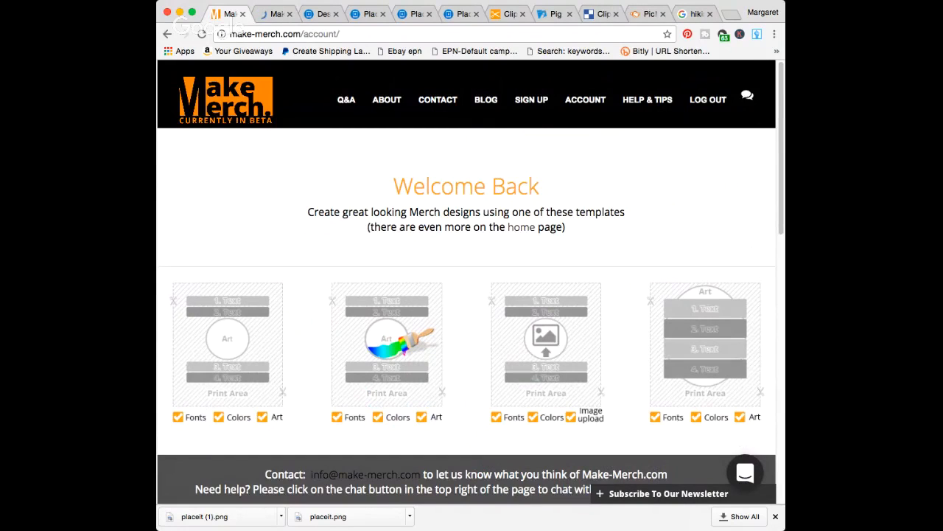
# - Return to the circular Placeit template and replace its three text lines with "Let's Hit", "the" and "Trails"
pyautogui.click(603, 13)
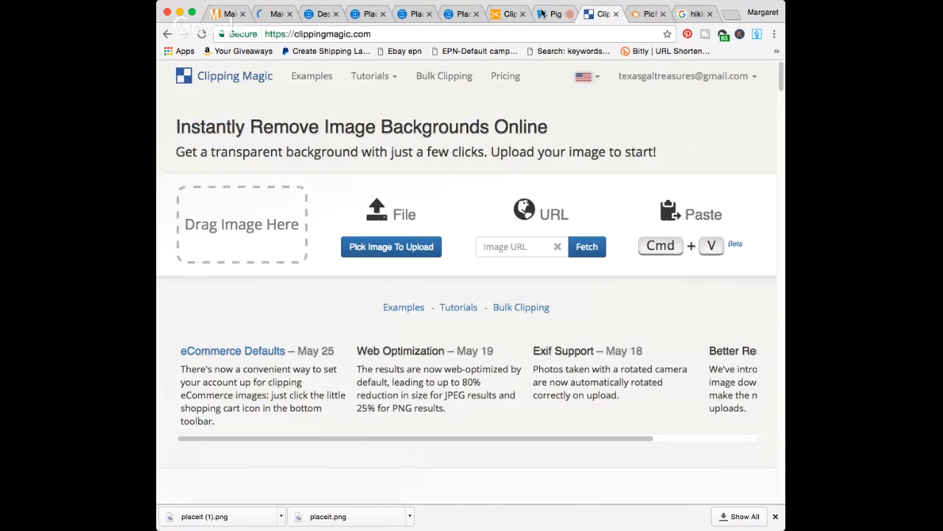
pyautogui.click(545, 13)
pyautogui.click(362, 17)
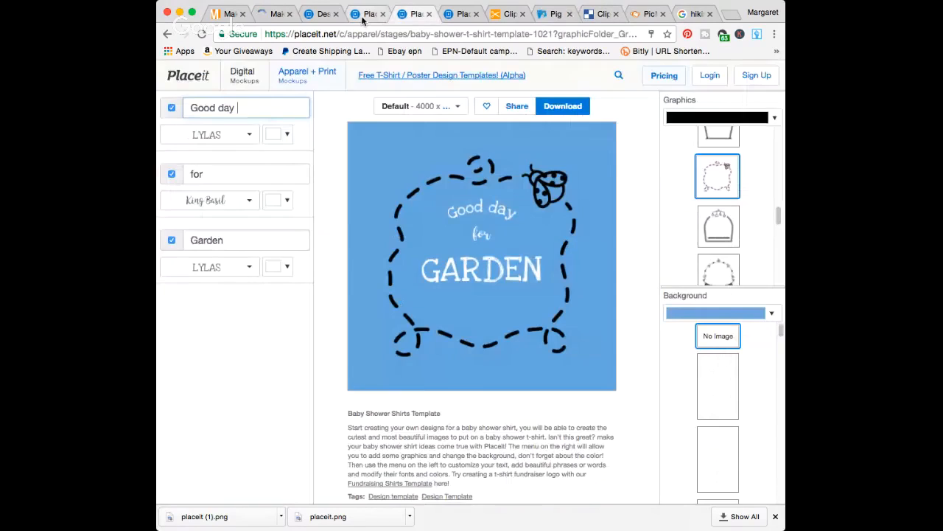
pyautogui.click(357, 17)
pyautogui.click(222, 109)
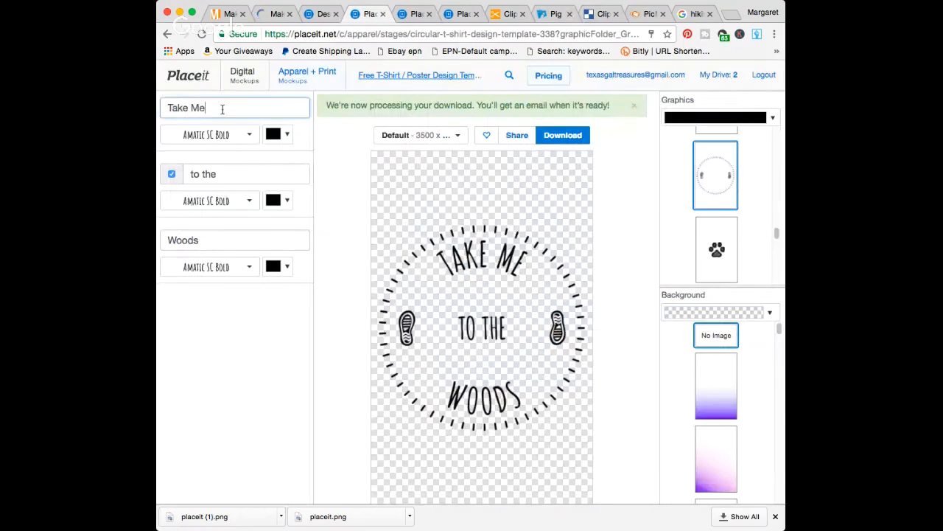
pyautogui.tripleClick(222, 108)
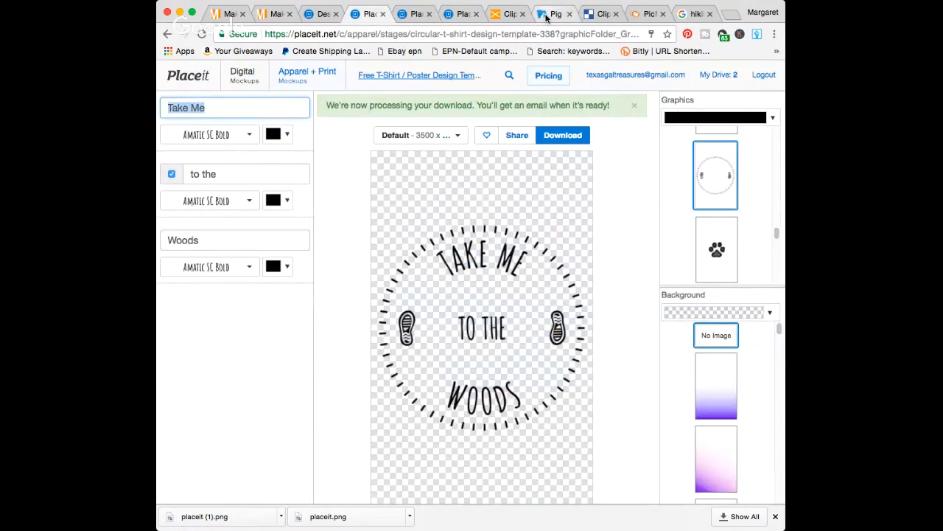
pyautogui.write("Let's Hit")
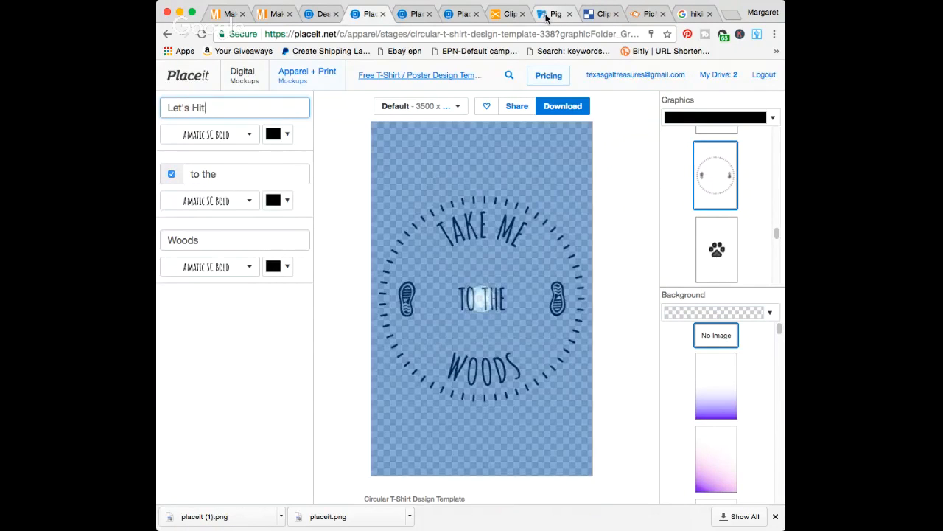
pyautogui.tripleClick(273, 168)
pyautogui.write('the')
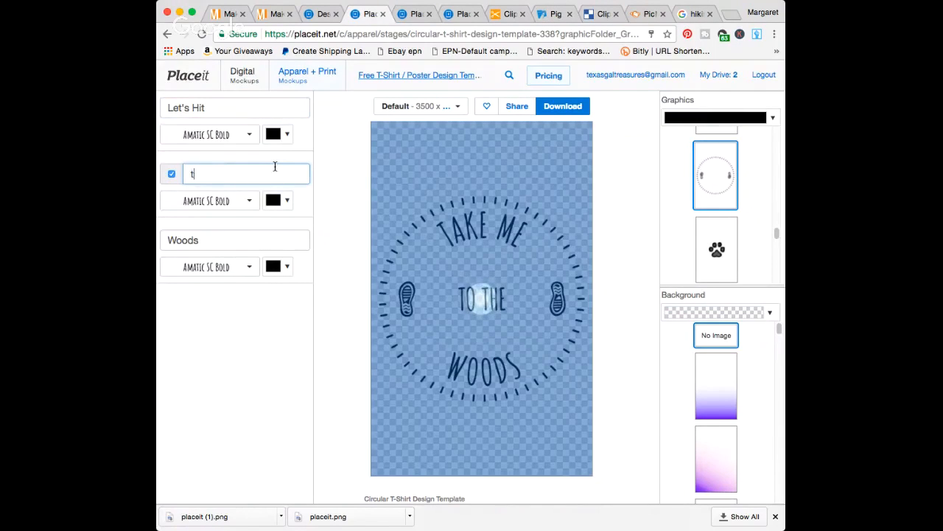
pyautogui.doubleClick(210, 243)
pyautogui.write('Tr')
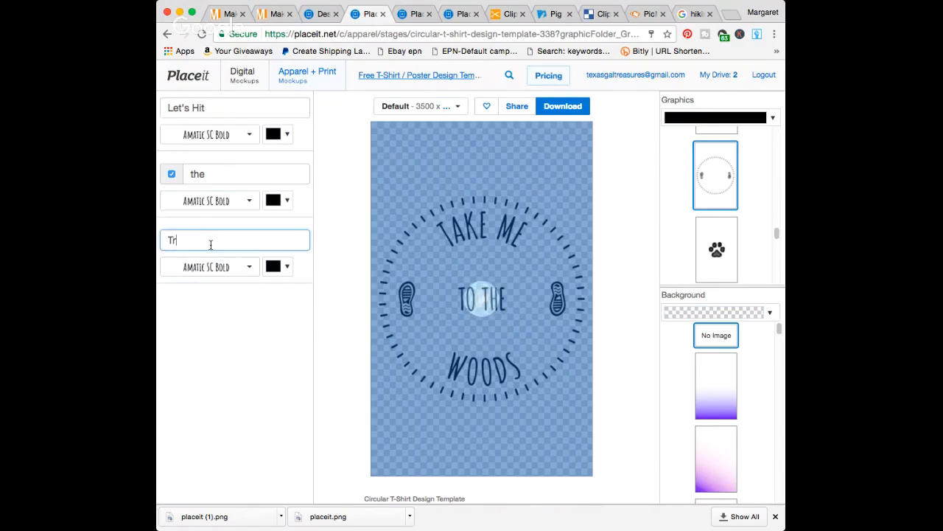
pyautogui.write('ails')
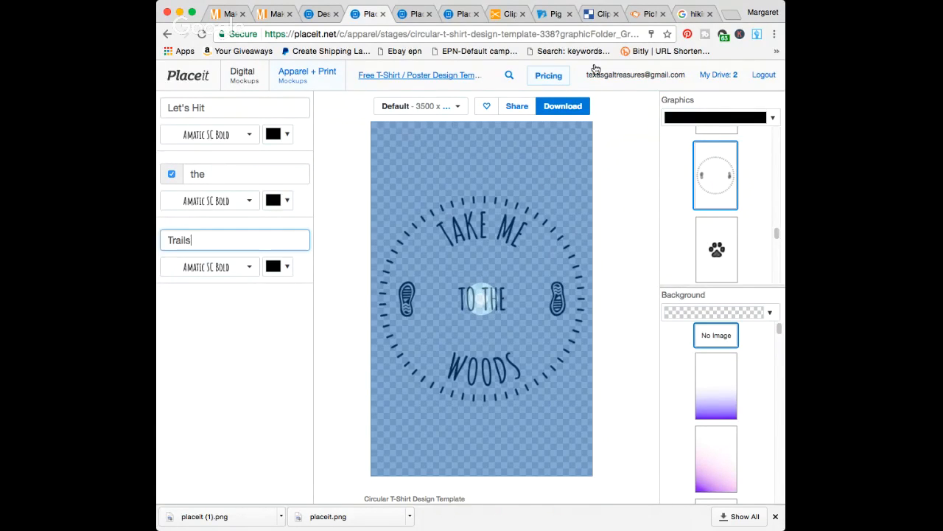
# - Request the free PNG of the "Let's Hit the Trails" version and save the finished image from My Drive
pyautogui.click(562, 108)
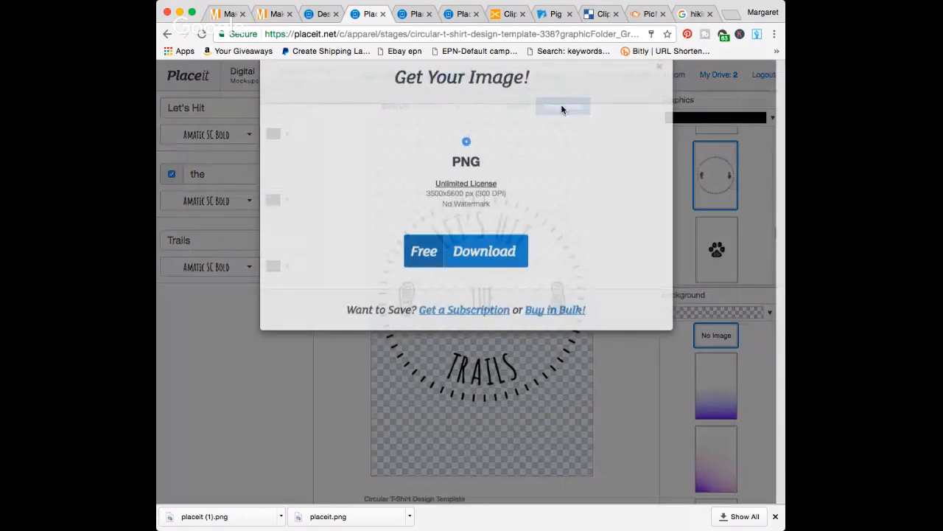
pyautogui.click(472, 277)
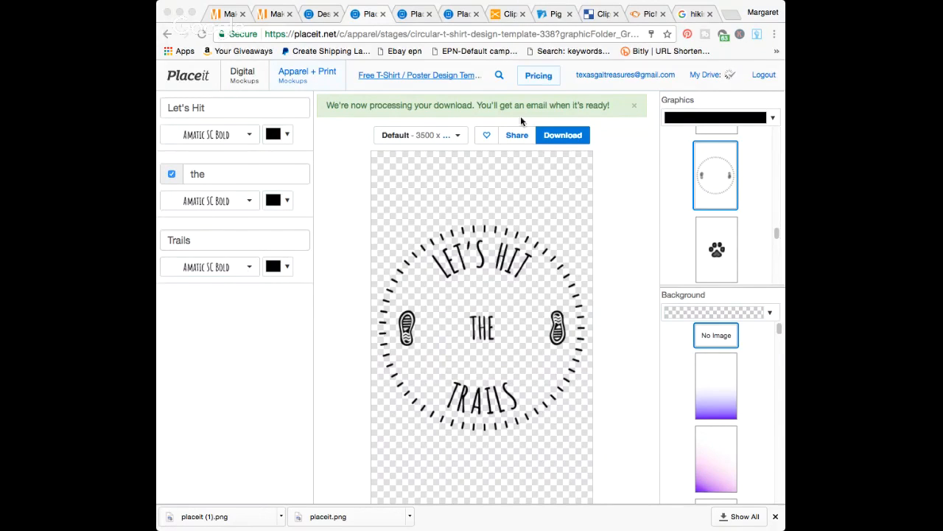
pyautogui.click(566, 135)
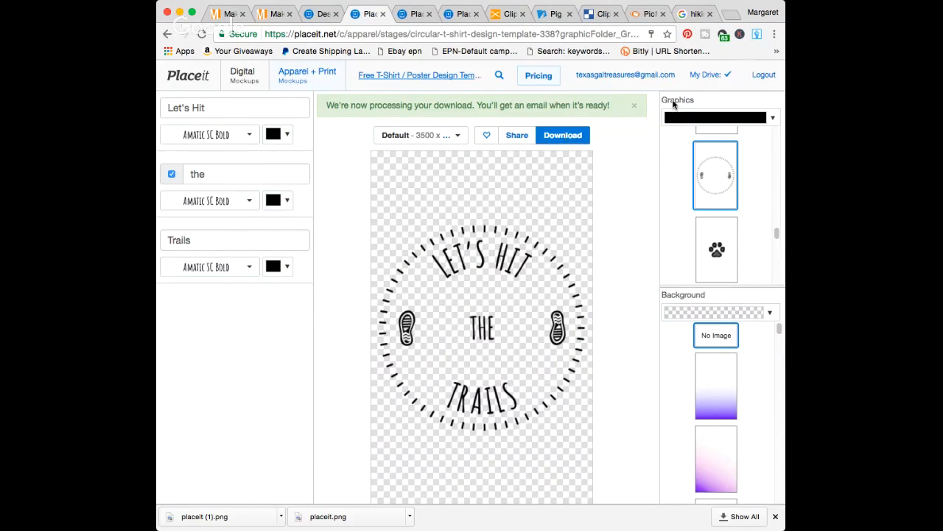
pyautogui.click(718, 75)
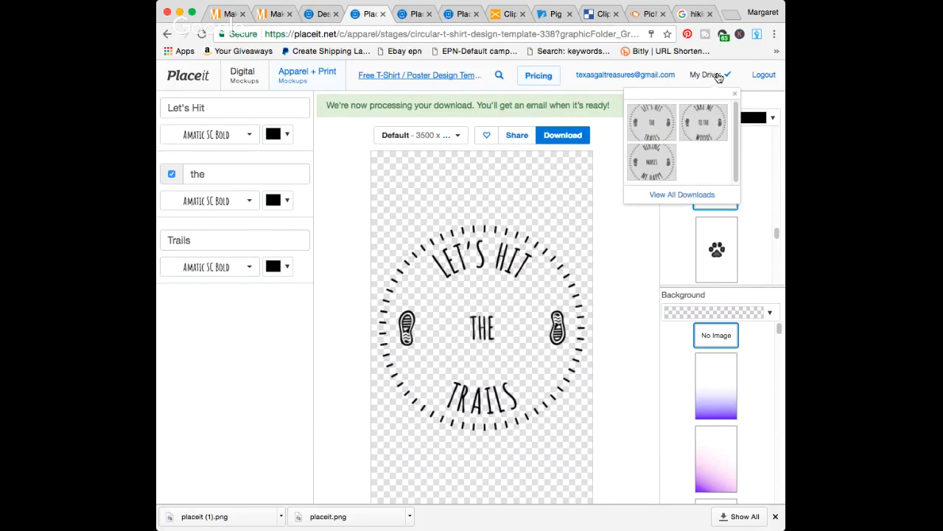
pyautogui.click(659, 119)
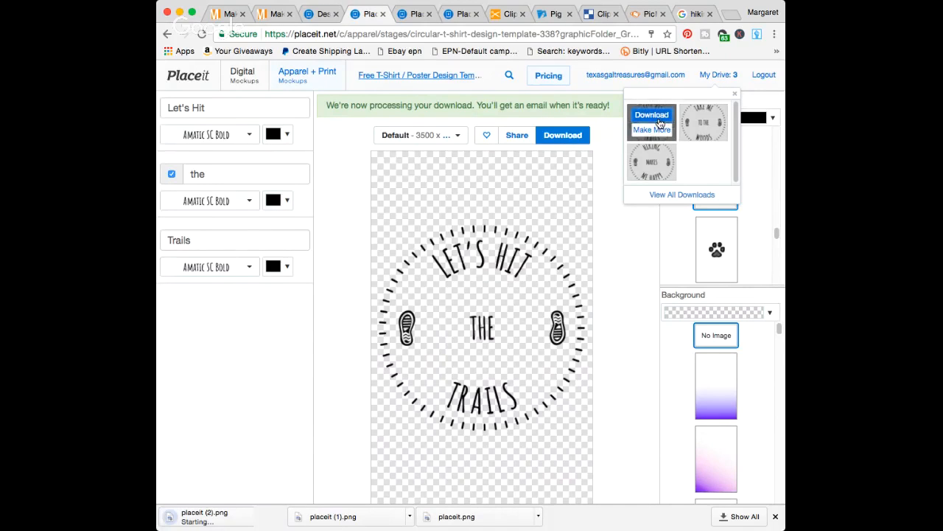
# - Switch to the Make Merch four-line text and art template and look through the artwork in its Objects print category
pyautogui.click(232, 15)
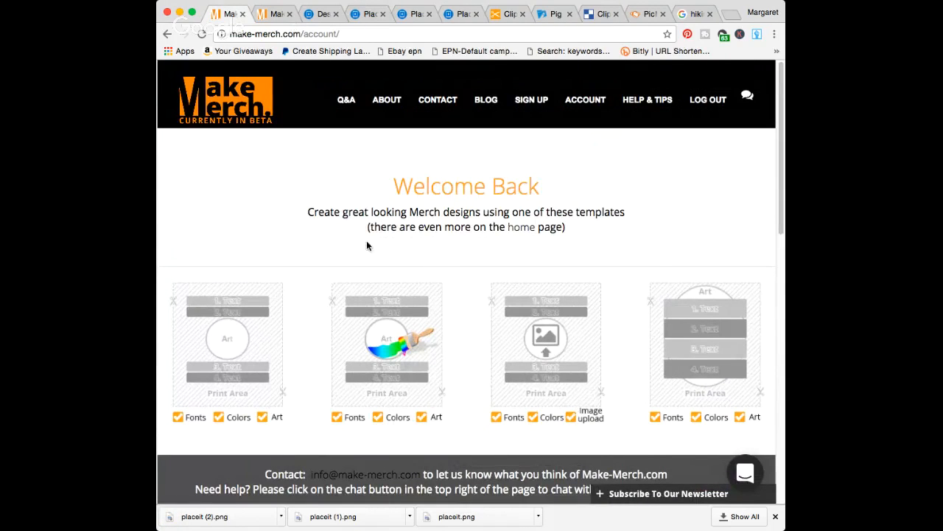
pyautogui.scroll(-1, 368, 245)
pyautogui.scroll(1, 366, 246)
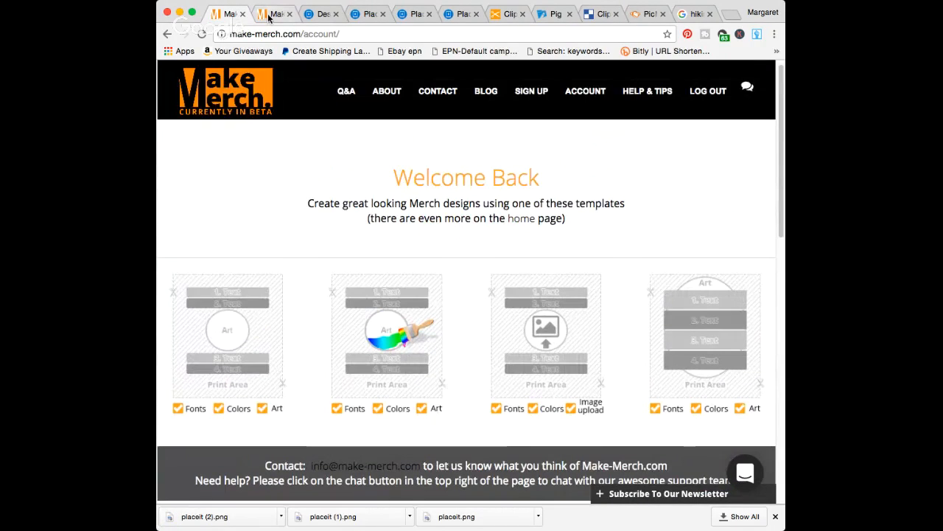
pyautogui.hotkey('ctrl', 'Tab')
pyautogui.scroll(2, 599, 296)
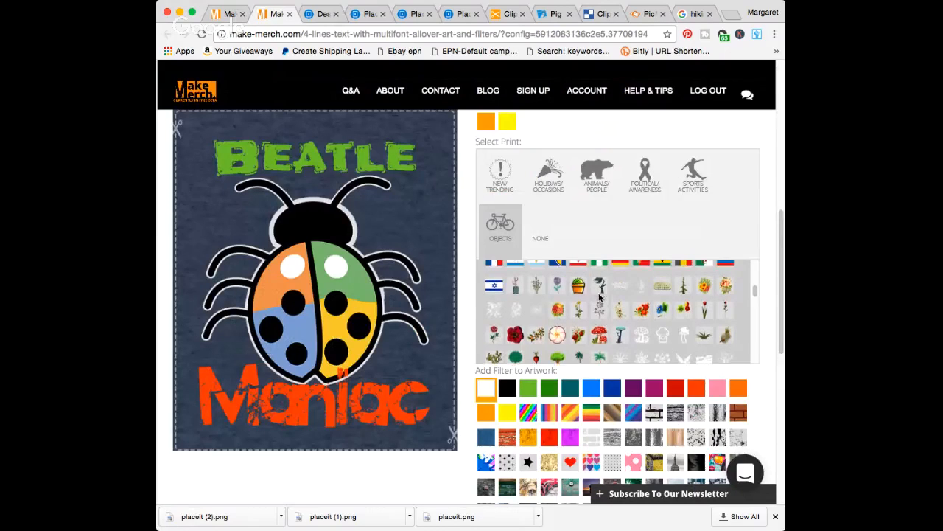
pyautogui.scroll(-3, 599, 297)
pyautogui.scroll(-3, 599, 297)
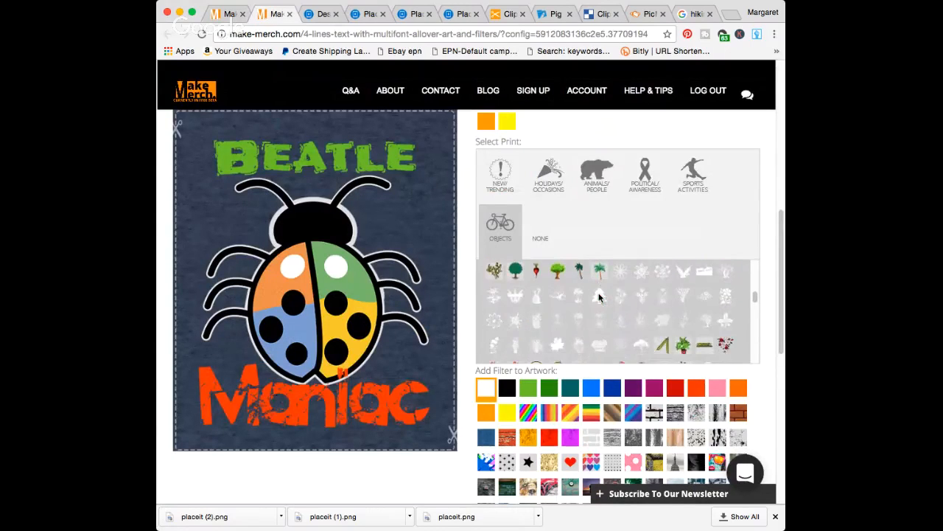
pyautogui.scroll(-5, 599, 296)
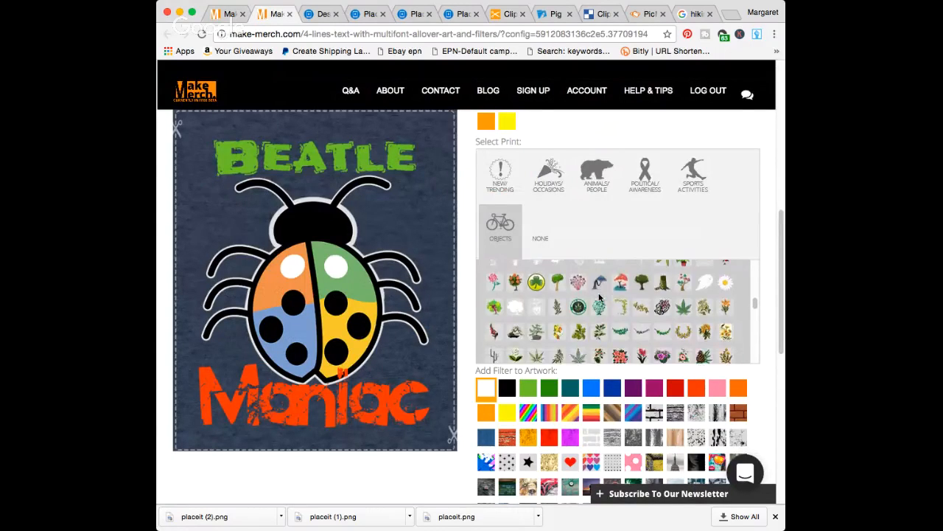
pyautogui.scroll(-6, 599, 298)
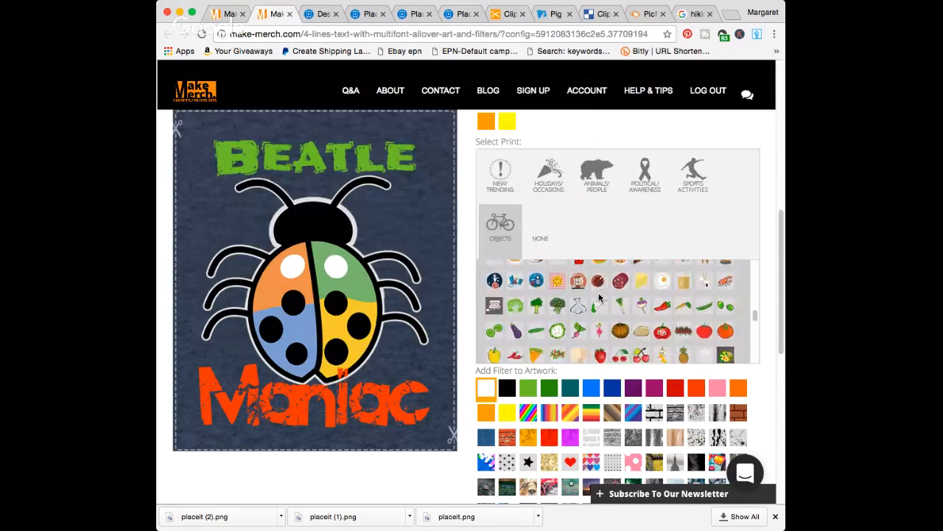
pyautogui.scroll(-6, 599, 298)
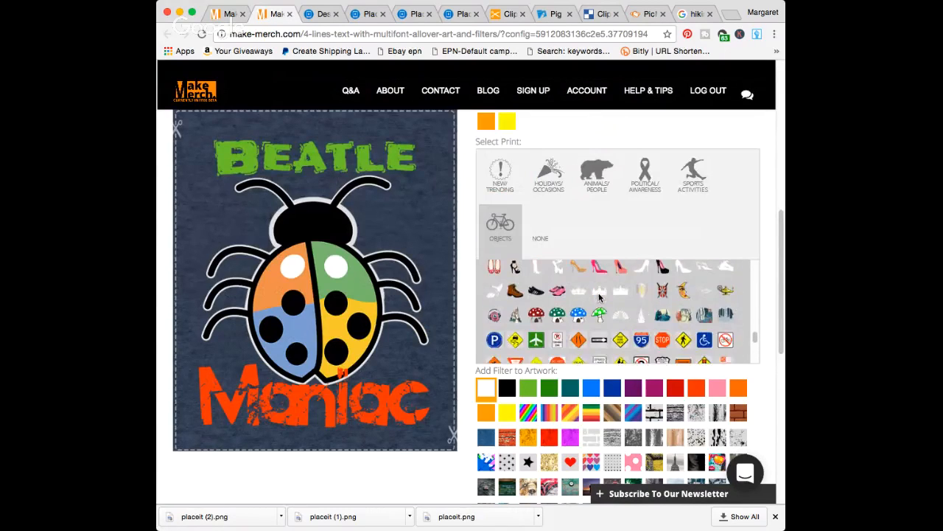
pyautogui.scroll(-6, 599, 296)
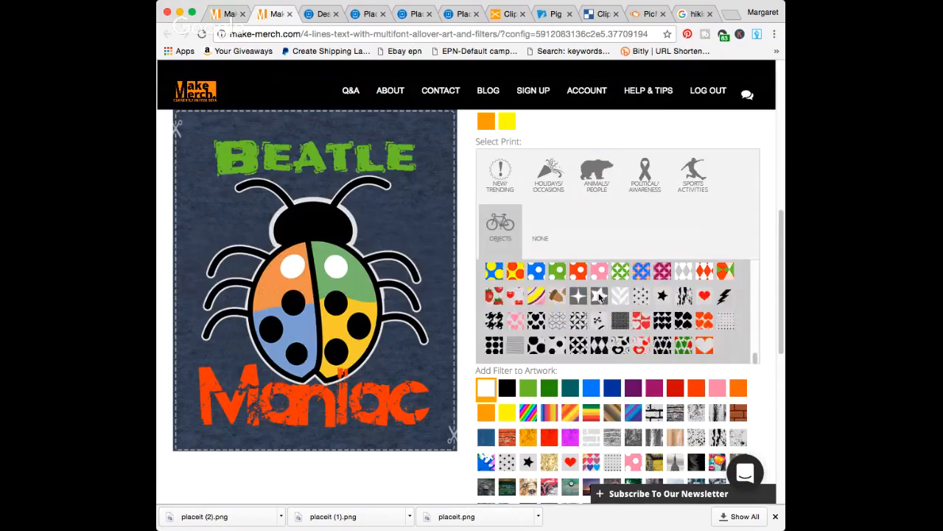
pyautogui.scroll(10, 601, 297)
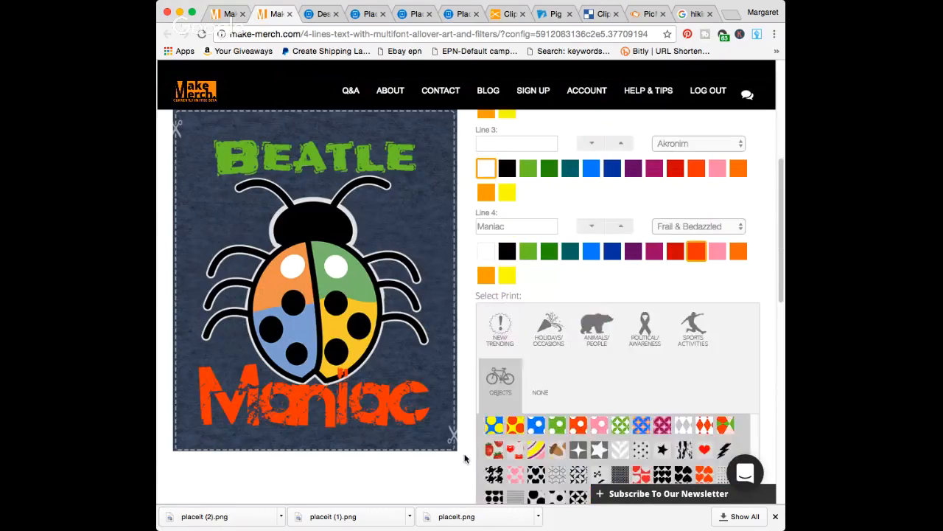
pyautogui.scroll(-8, 566, 382)
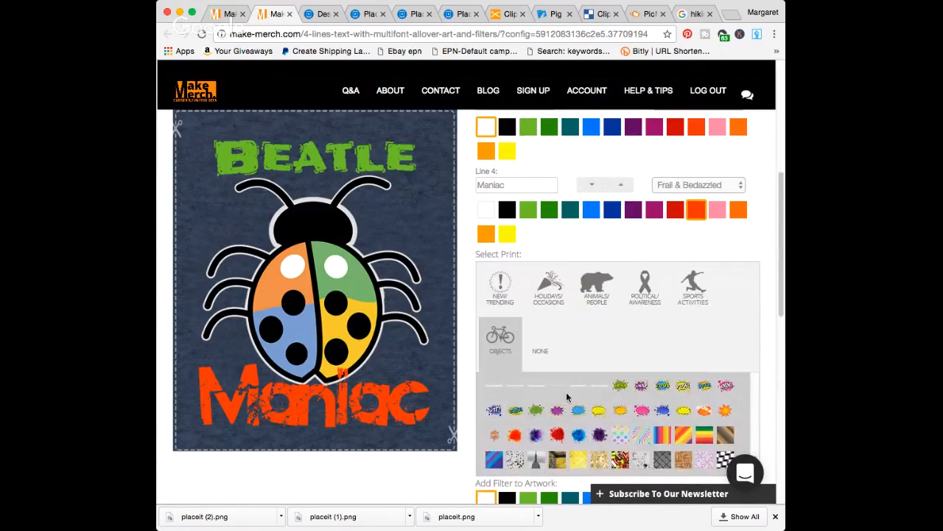
pyautogui.scroll(4, 571, 430)
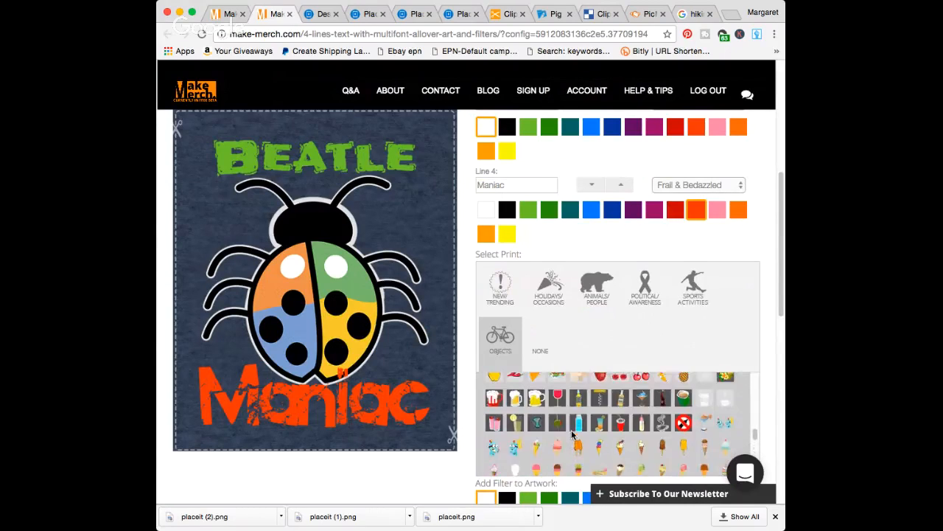
pyautogui.scroll(3, 573, 437)
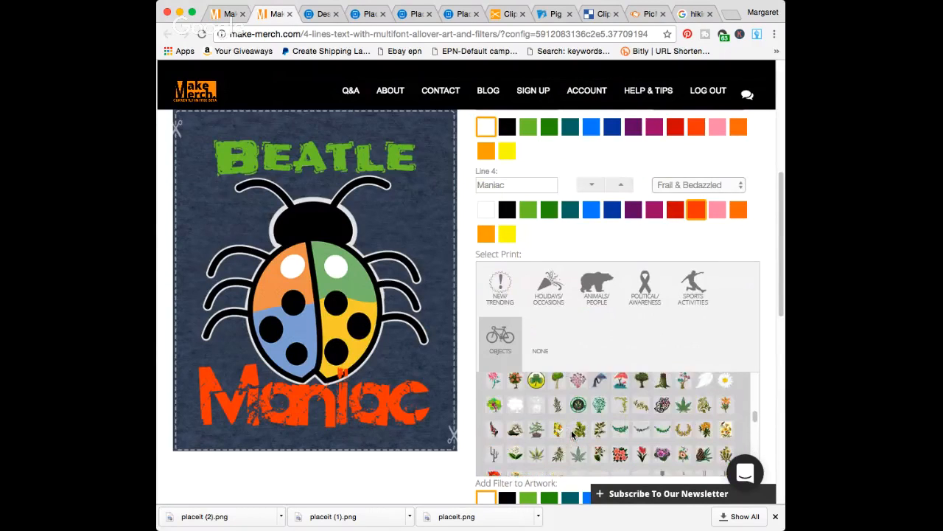
pyautogui.scroll(6, 572, 435)
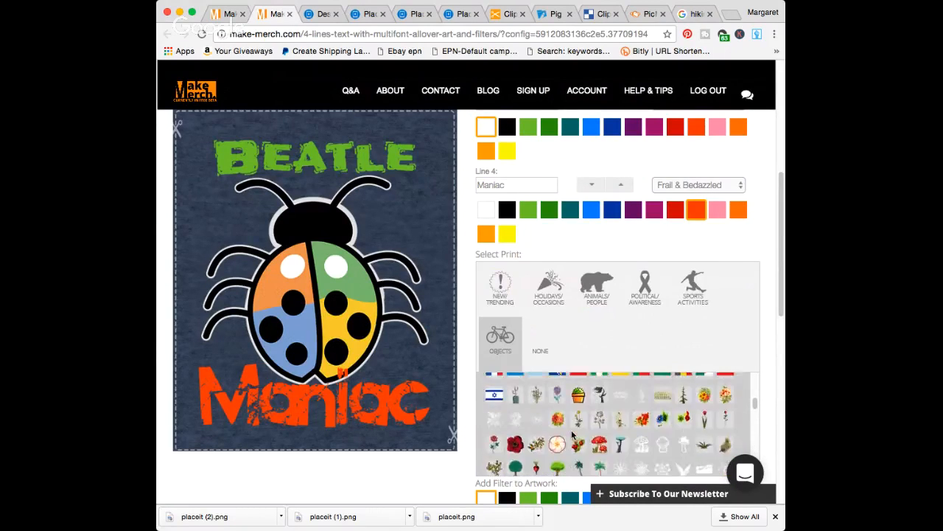
pyautogui.scroll(4, 571, 433)
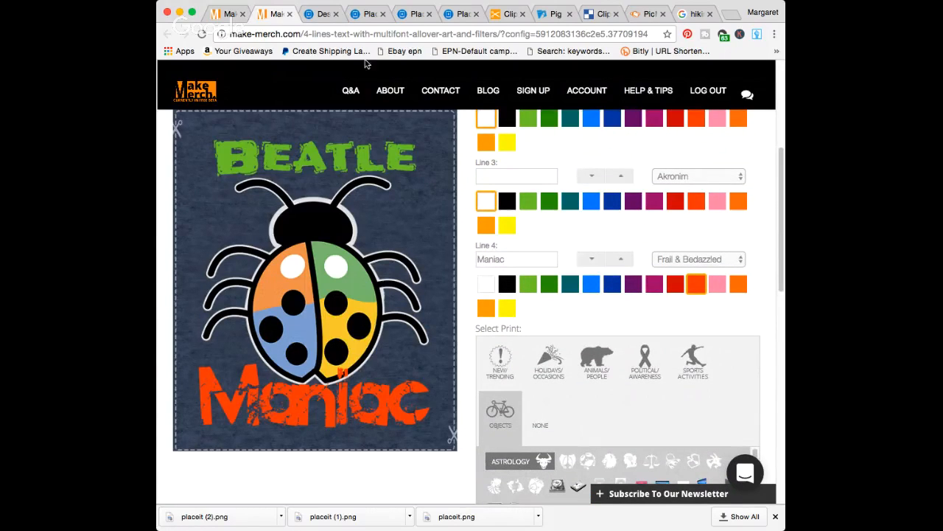
# - Switch to Openclipart and search its clipart library for "forest"
pyautogui.click(499, 15)
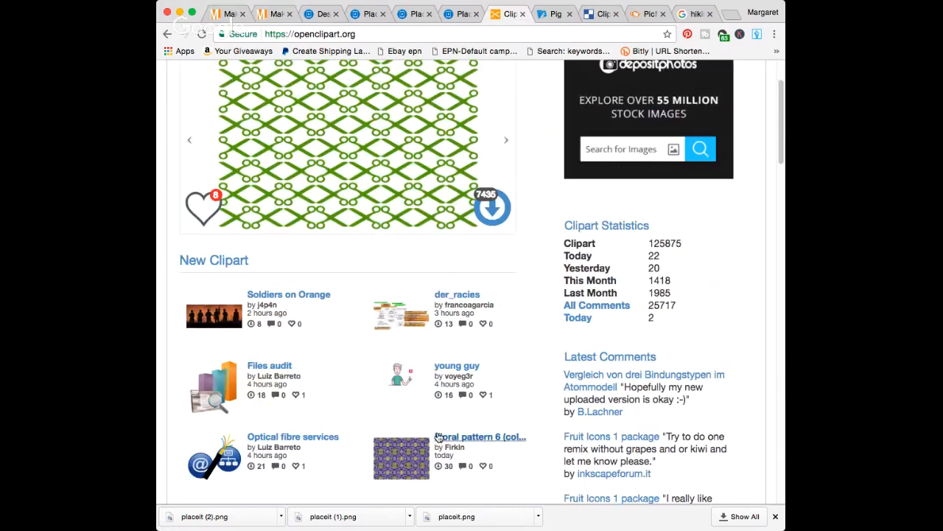
pyautogui.scroll(2, 286, 230)
pyautogui.click(275, 107)
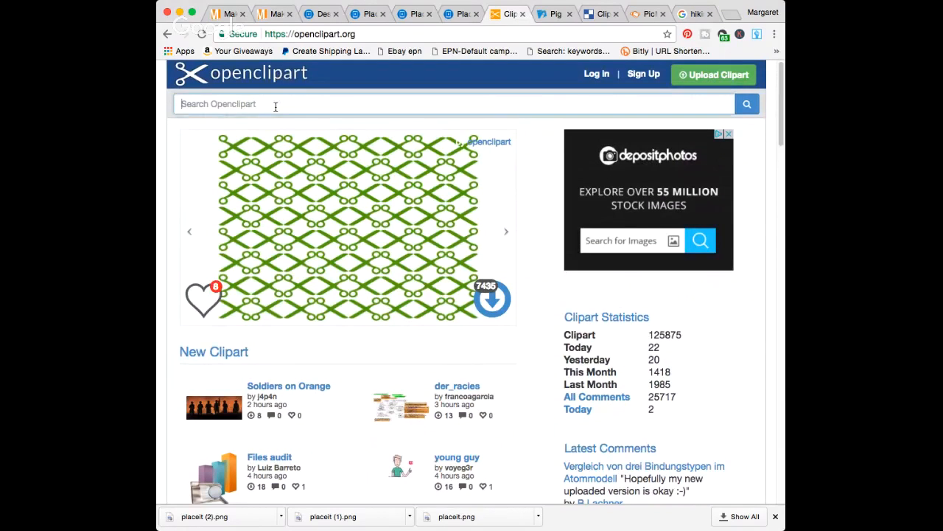
pyautogui.write('forest')
pyautogui.press('Return')
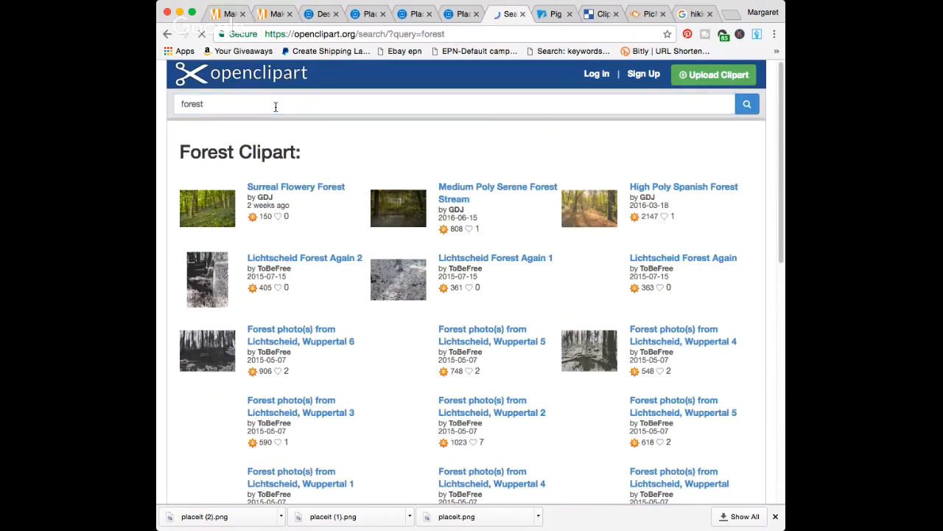
# - Look through the first two pages of forest results and open the tree drawing titled "forest" from the first page in a new tab
pyautogui.scroll(-1, 339, 294)
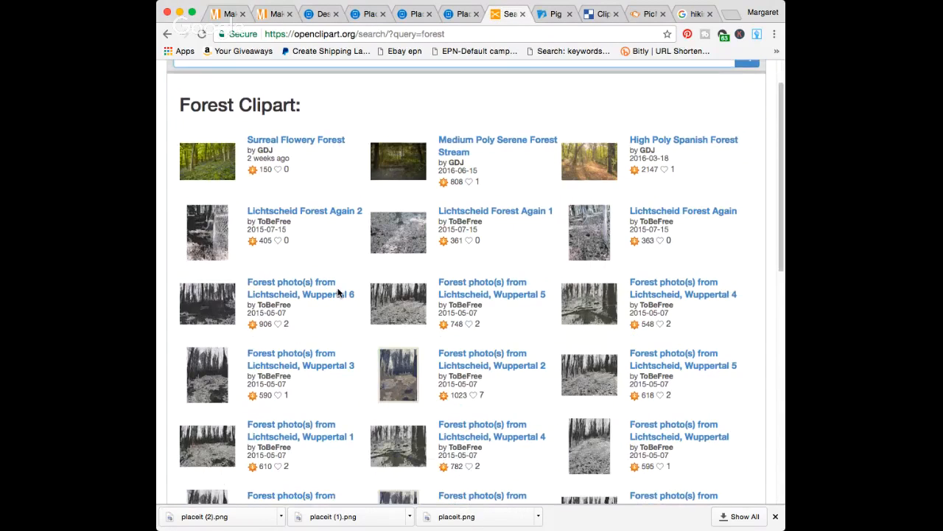
pyautogui.scroll(-10, 339, 293)
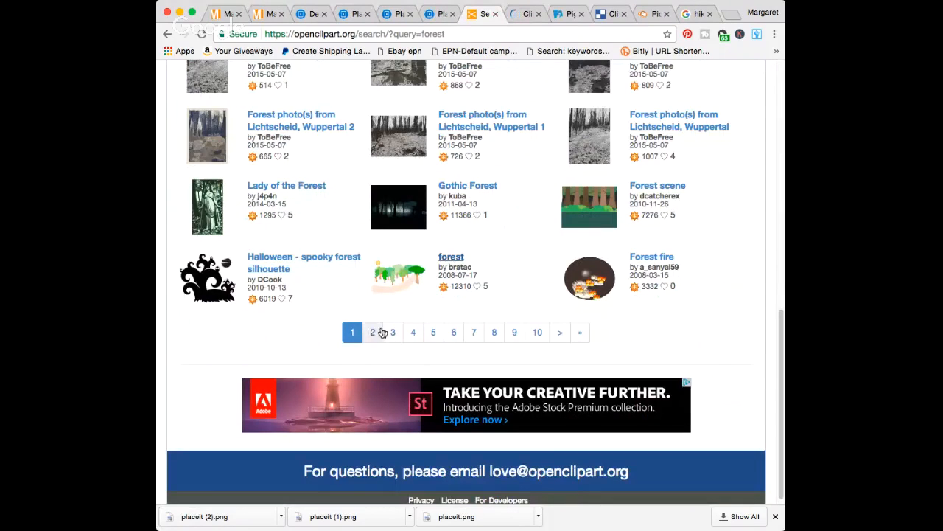
pyautogui.click(373, 333)
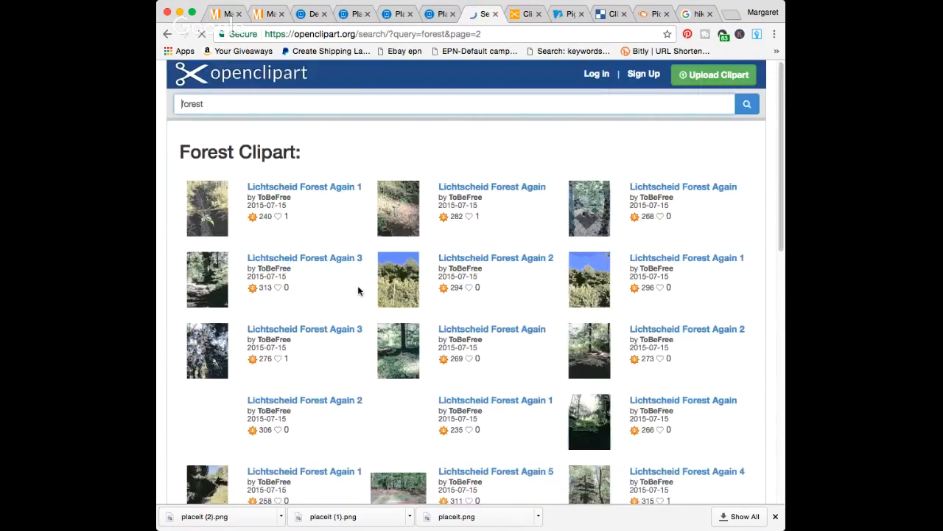
pyautogui.scroll(-5, 280, 172)
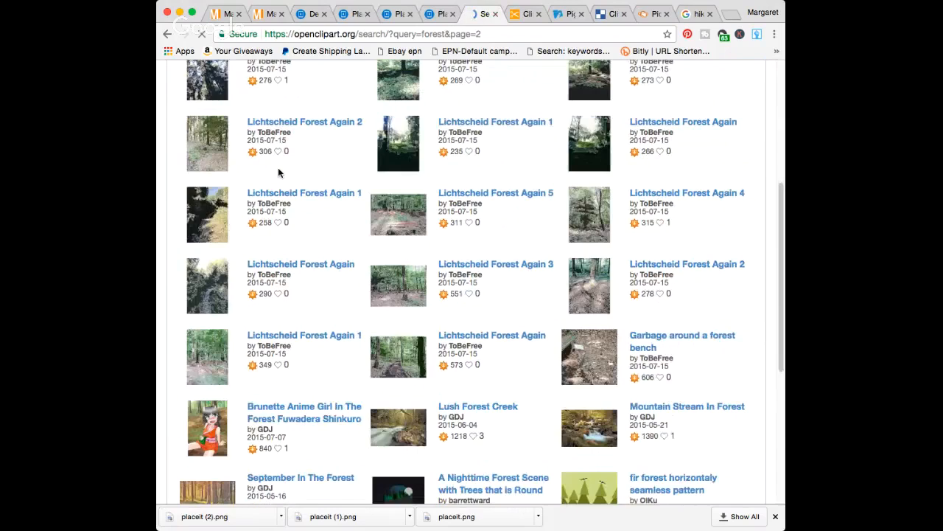
pyautogui.scroll(-5, 676, 221)
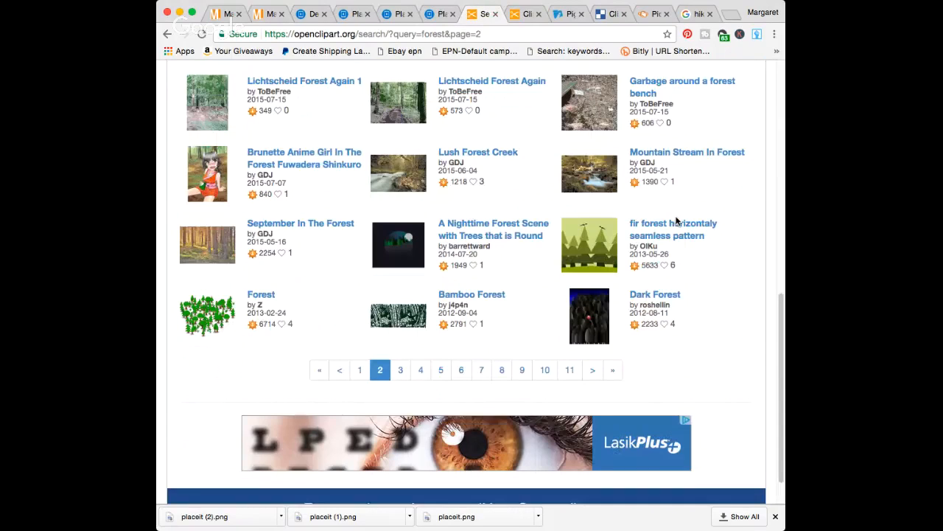
# - Look through pages 3 to 6 of the forest results for graphics that could suit a T-shirt design
pyautogui.click(401, 370)
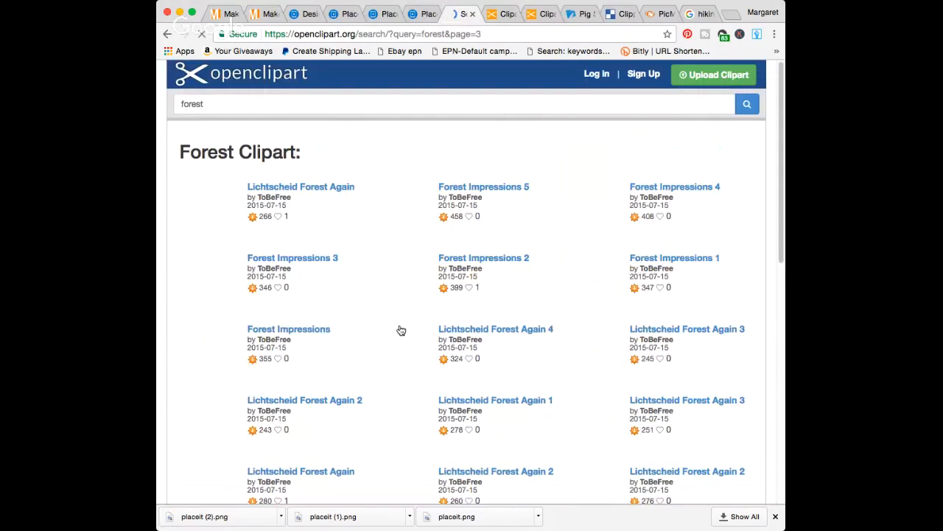
pyautogui.scroll(-5, 277, 325)
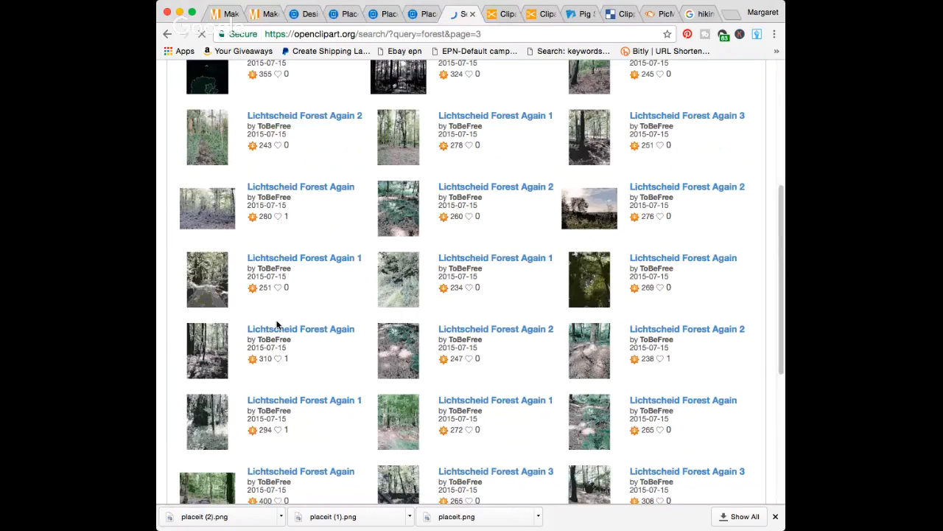
pyautogui.scroll(-5, 278, 324)
pyautogui.click(408, 406)
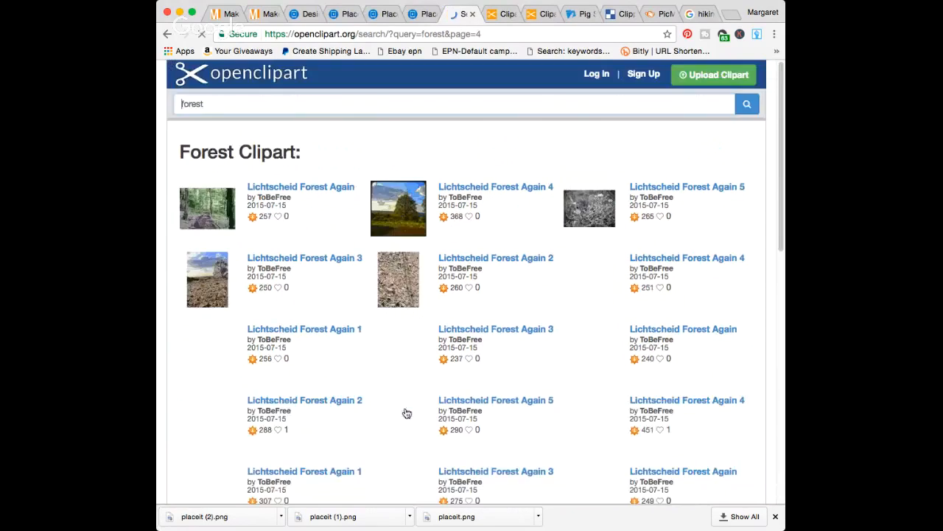
pyautogui.scroll(-7, 406, 413)
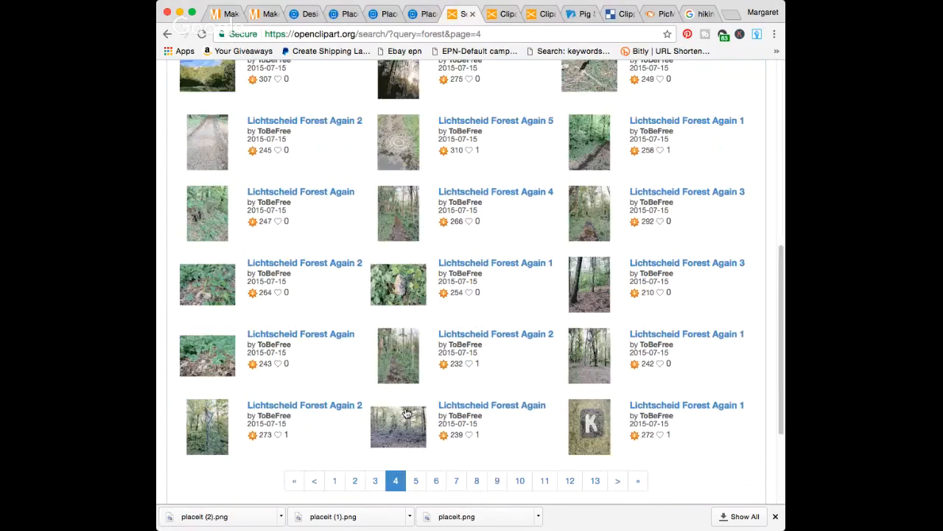
pyautogui.scroll(-3, 406, 412)
pyautogui.click(419, 325)
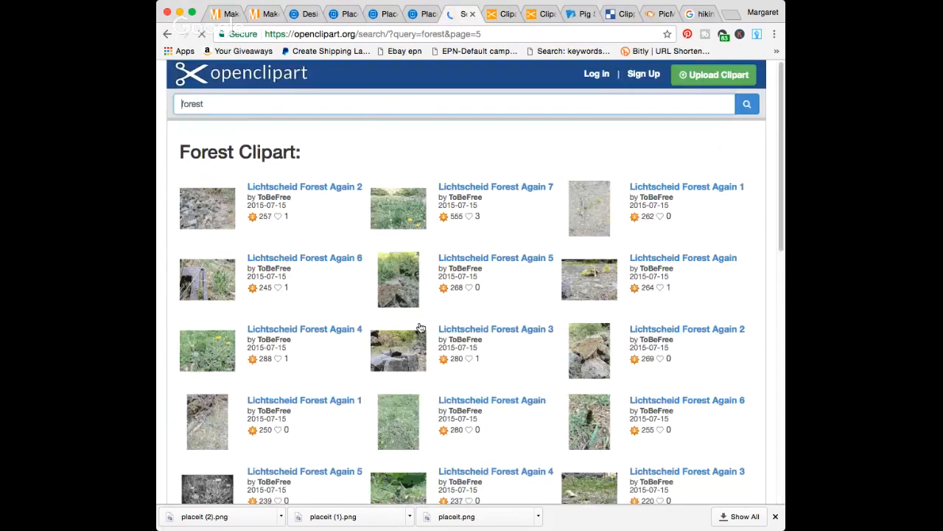
pyautogui.scroll(-3, 447, 342)
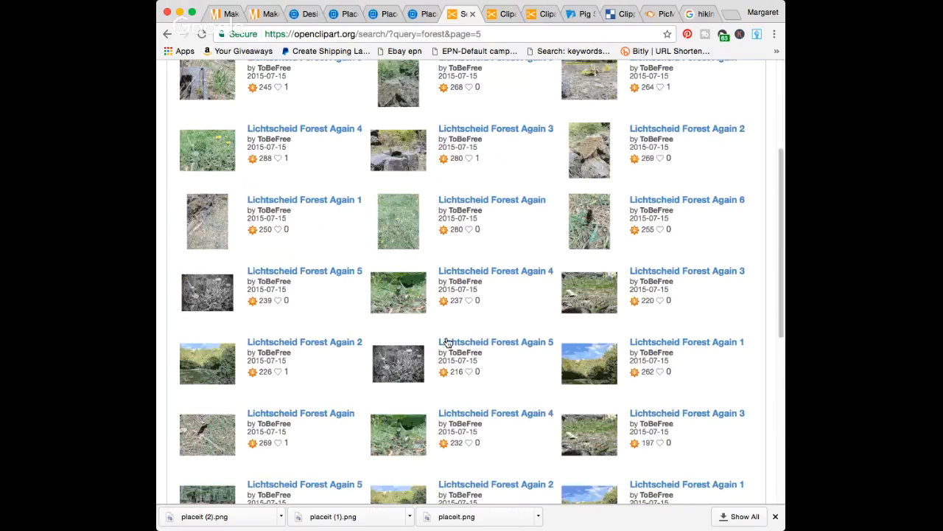
pyautogui.scroll(-6, 448, 343)
pyautogui.click(422, 325)
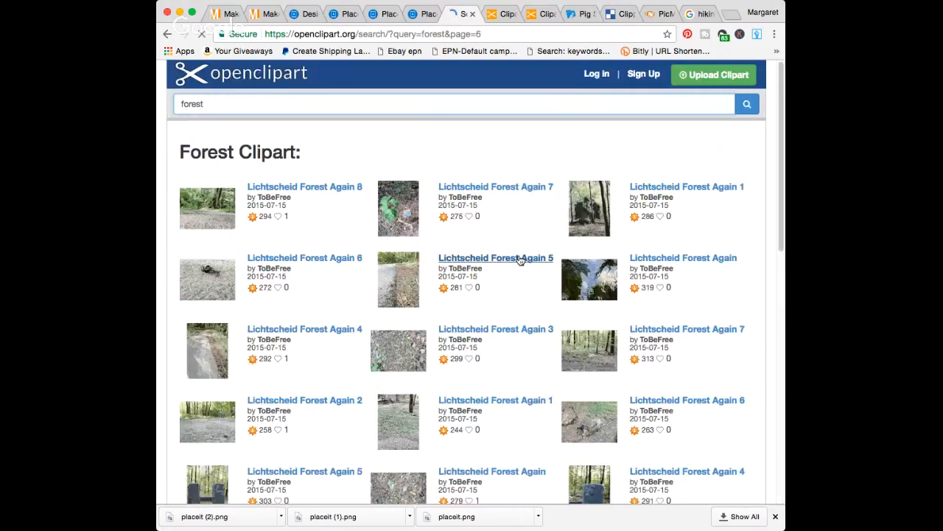
pyautogui.scroll(-1, 520, 259)
pyautogui.scroll(-3, 520, 263)
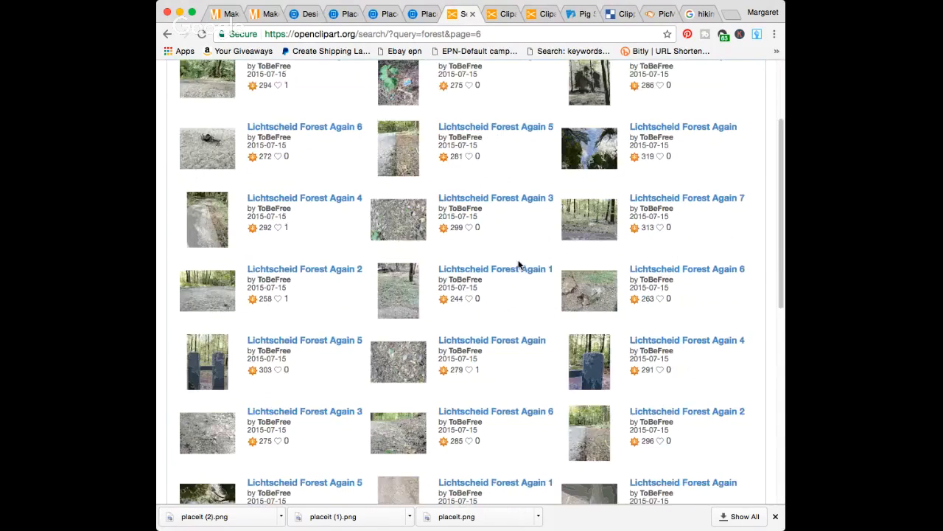
pyautogui.scroll(-10, 520, 265)
# - Browse pages 7 to 9 of the forest results, examining the tree, animal frame and plant drawings
pyautogui.click(435, 414)
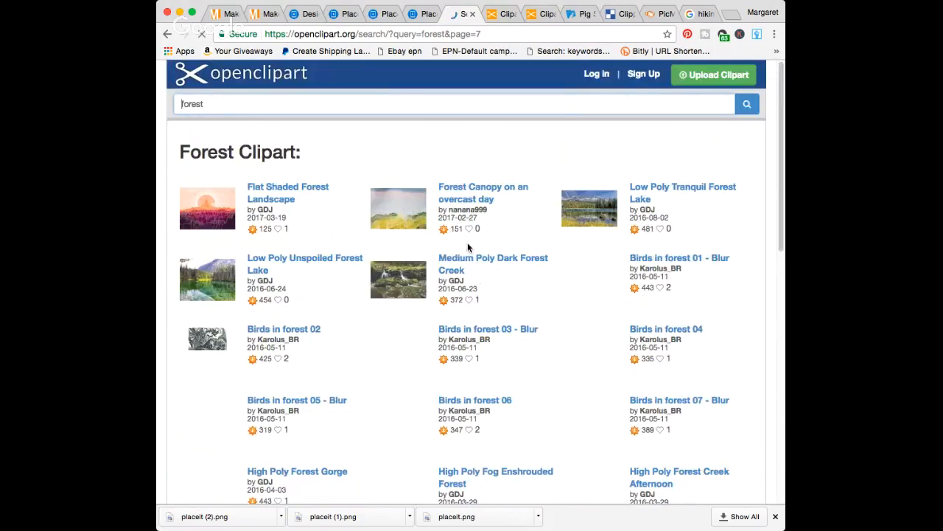
pyautogui.scroll(-10, 472, 272)
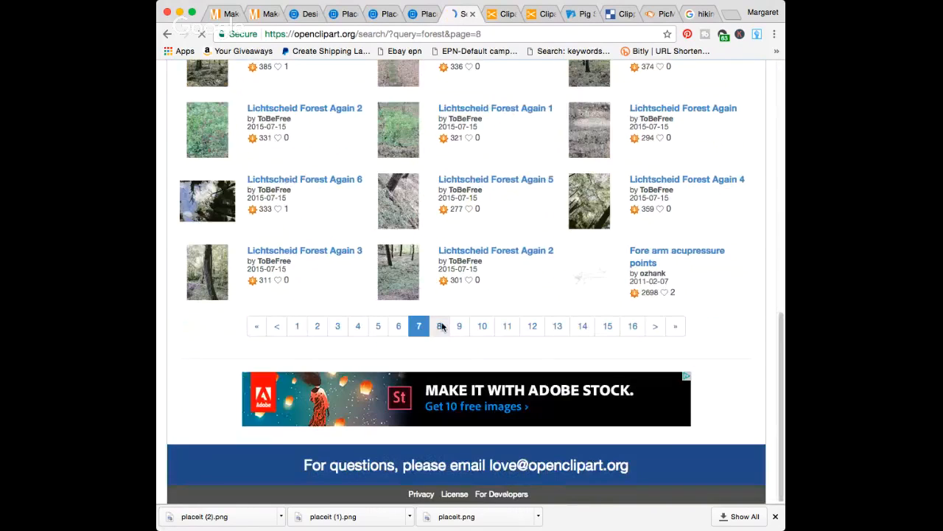
pyautogui.click(441, 328)
pyautogui.scroll(-4, 472, 276)
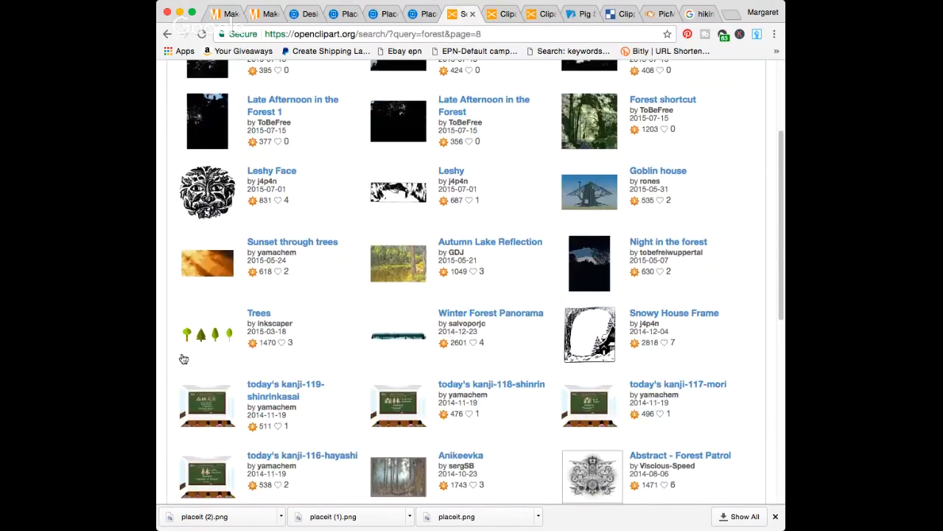
pyautogui.scroll(-5, 258, 342)
pyautogui.scroll(-3, 483, 335)
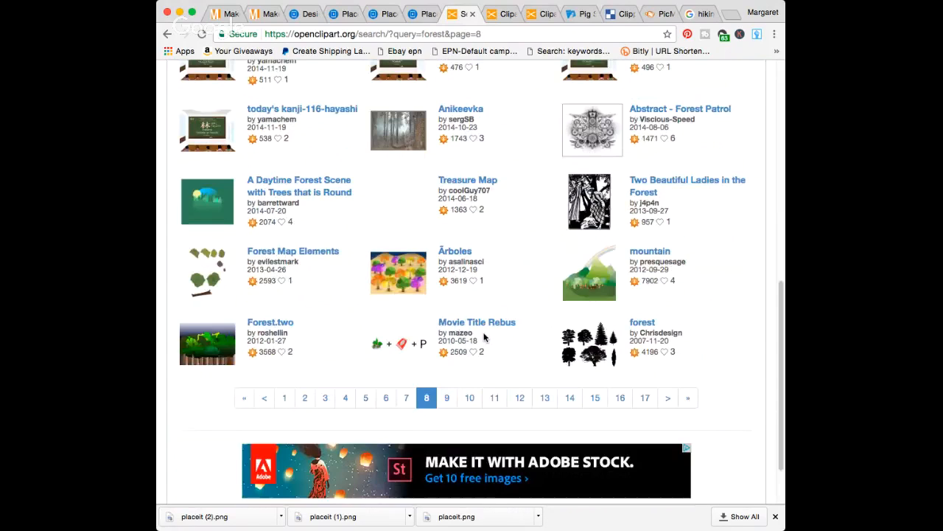
pyautogui.click(447, 398)
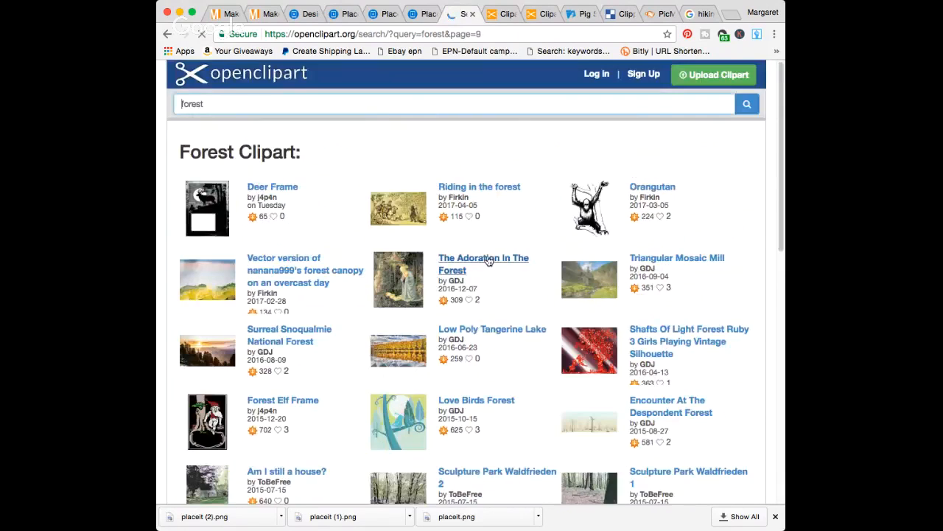
pyautogui.scroll(-1, 488, 271)
pyautogui.scroll(-6, 488, 271)
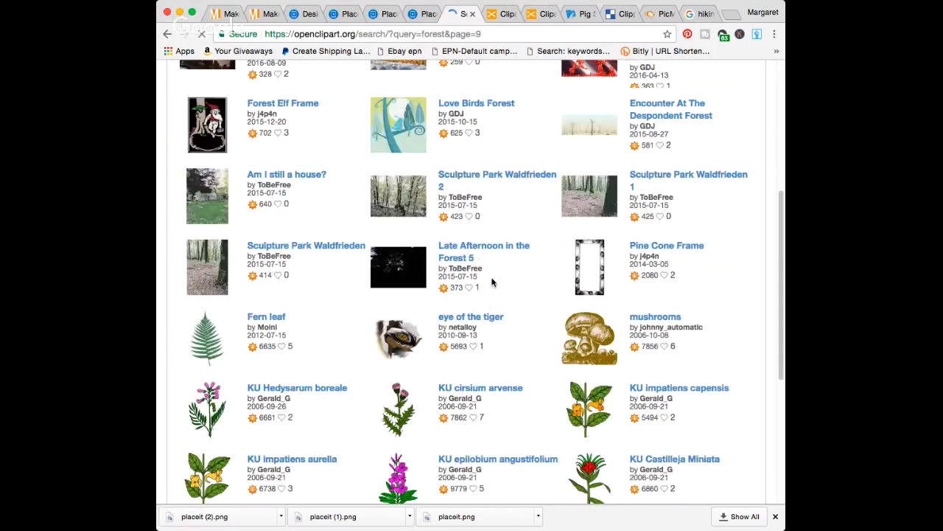
pyautogui.scroll(5, 493, 283)
pyautogui.scroll(-4, 492, 284)
pyautogui.scroll(6, 493, 284)
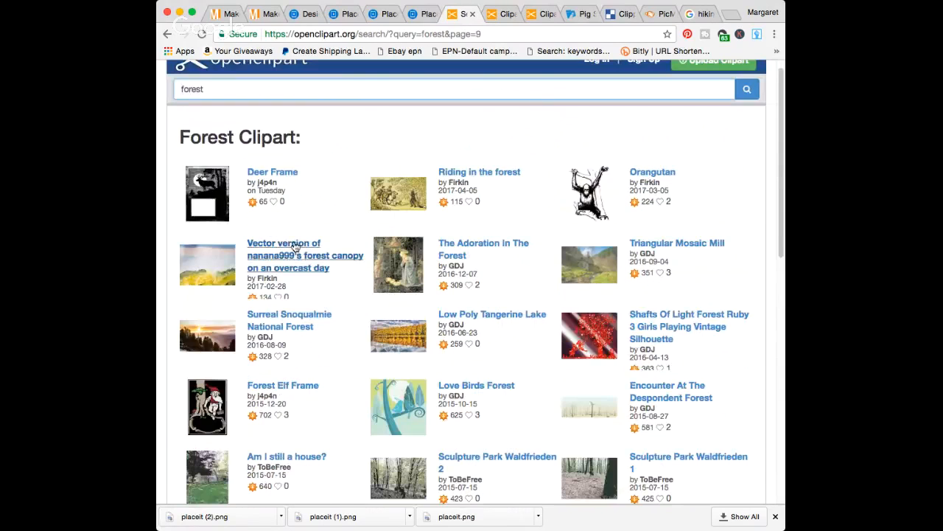
pyautogui.scroll(-5, 472, 286)
pyautogui.scroll(-9, 473, 286)
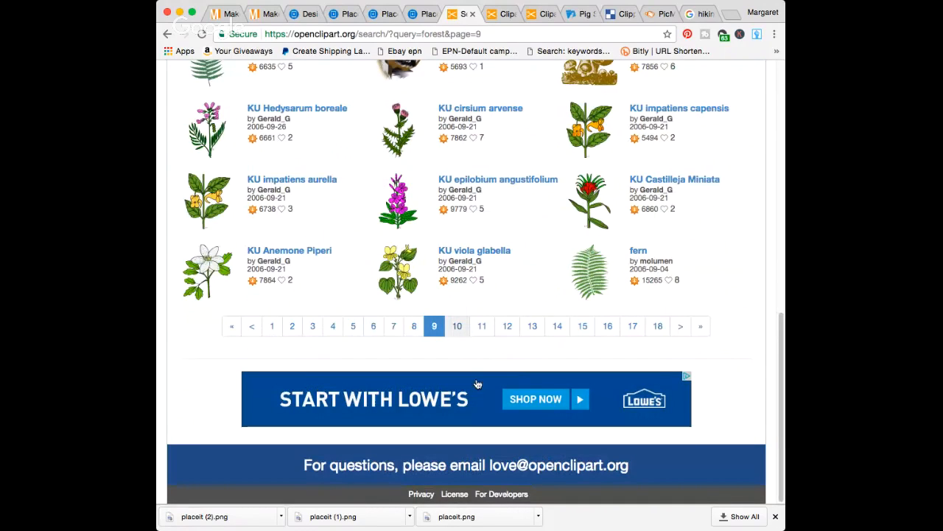
# - Review pages 10 to 12 of the forest results for tree, plant and animal clipart
pyautogui.click(458, 322)
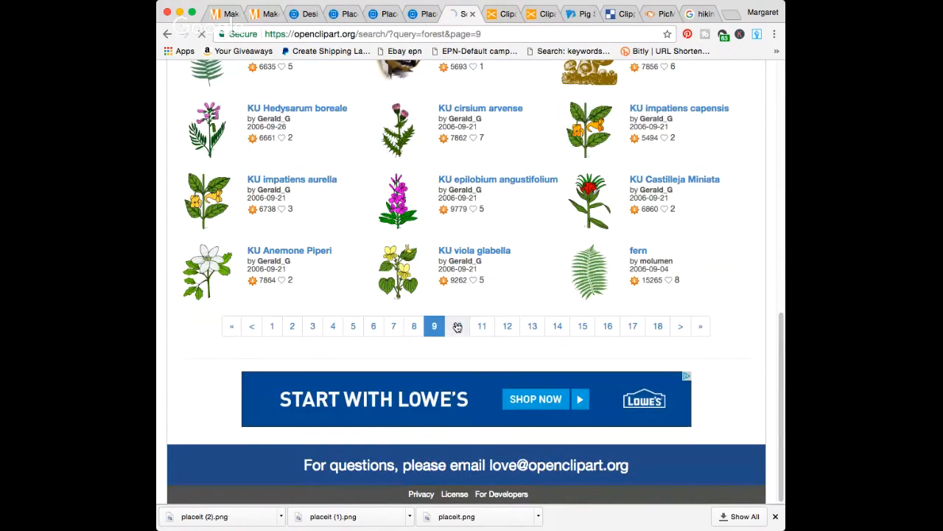
pyautogui.scroll(-1, 474, 250)
pyautogui.scroll(-5, 475, 249)
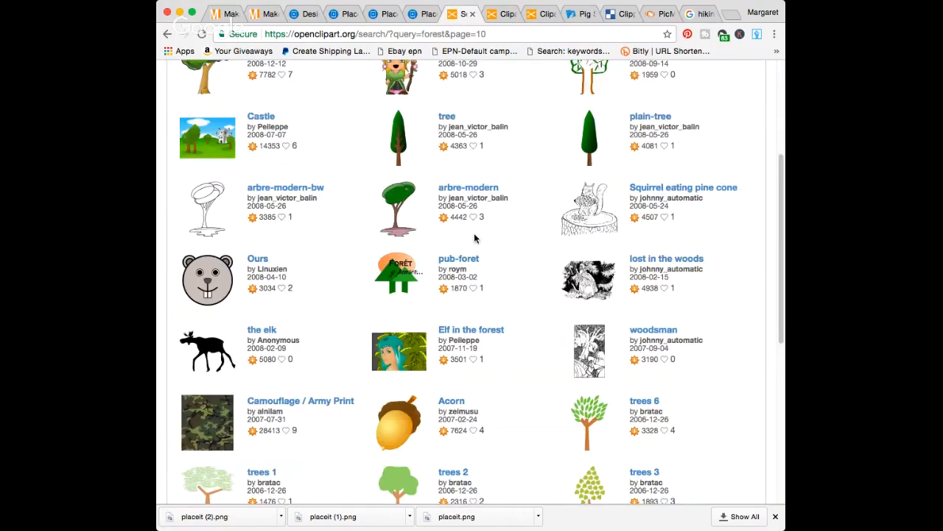
pyautogui.scroll(-6, 472, 238)
pyautogui.click(467, 331)
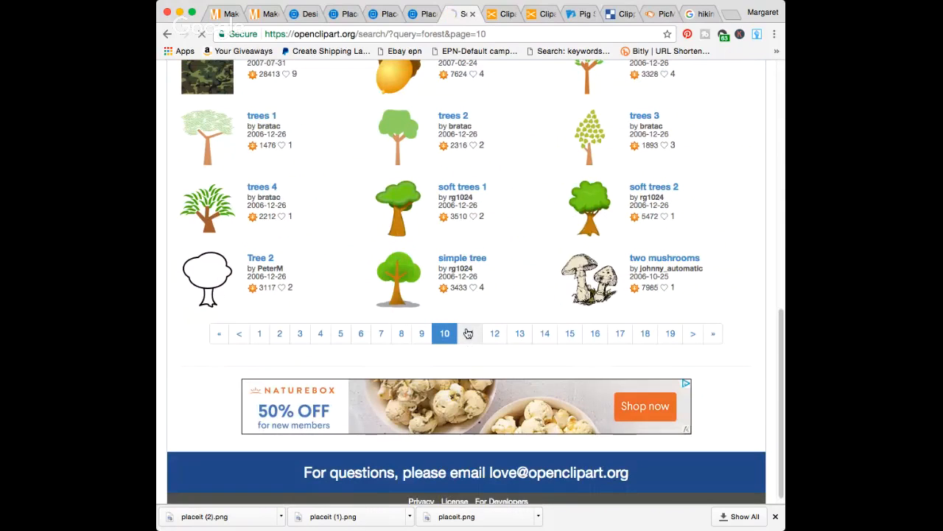
pyautogui.scroll(-10, 343, 298)
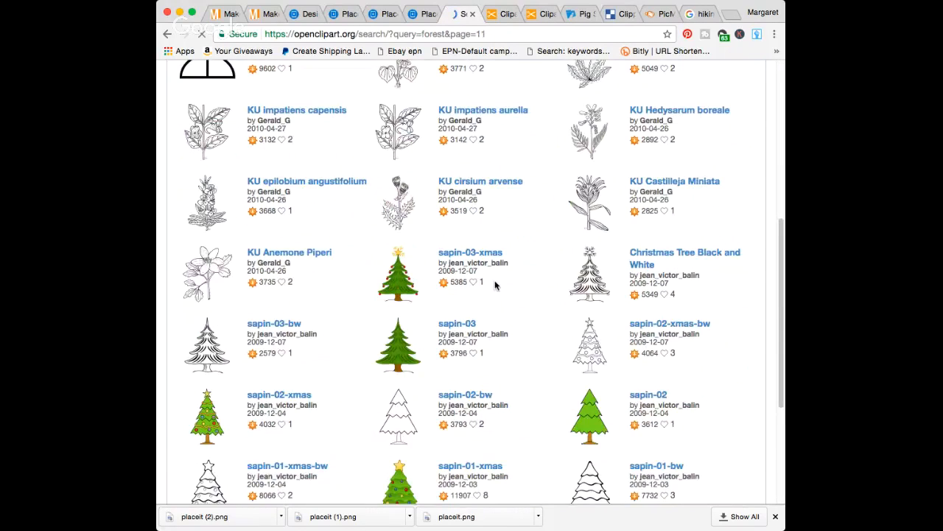
pyautogui.click(482, 326)
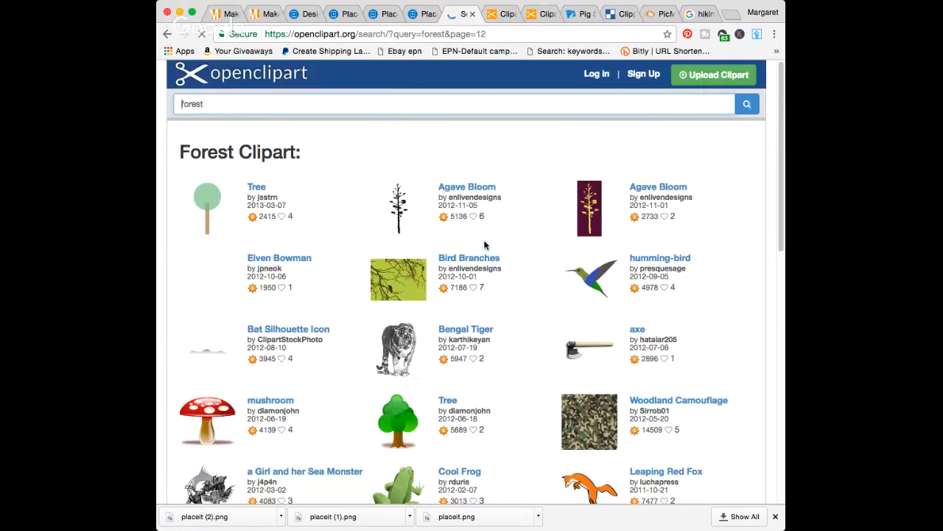
pyautogui.scroll(-4, 486, 249)
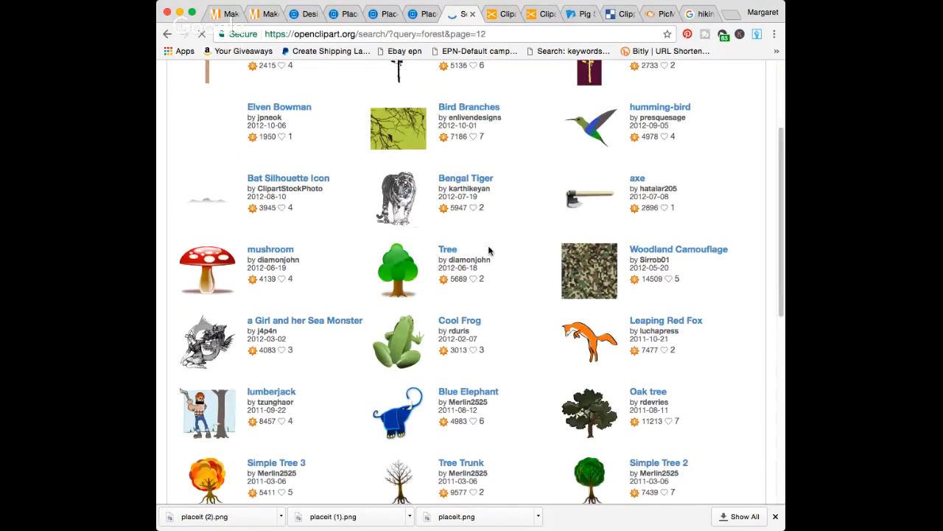
pyautogui.scroll(-8, 489, 251)
# - Look over the tree silhouettes and forest drawings on pages 13 and 14 of the results
pyautogui.click(495, 403)
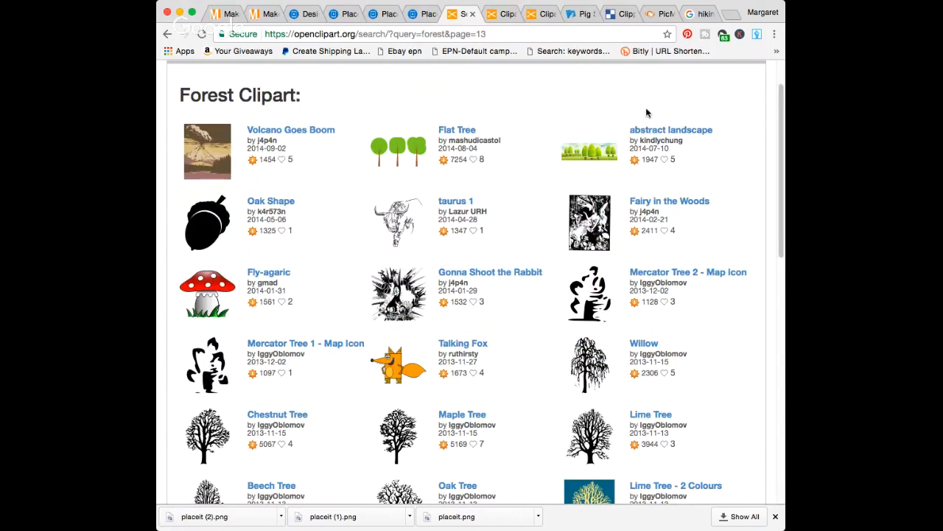
pyautogui.scroll(-3, 482, 255)
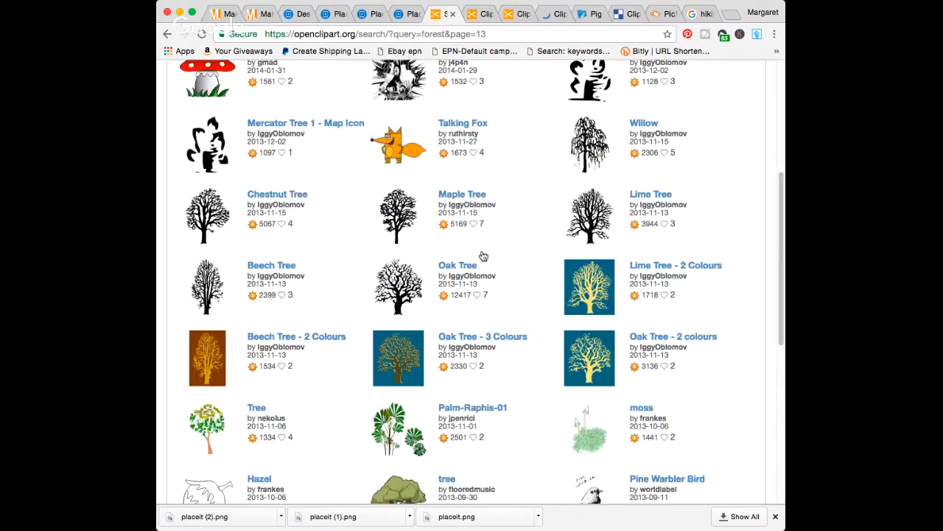
pyautogui.scroll(-3, 482, 255)
pyautogui.click(516, 481)
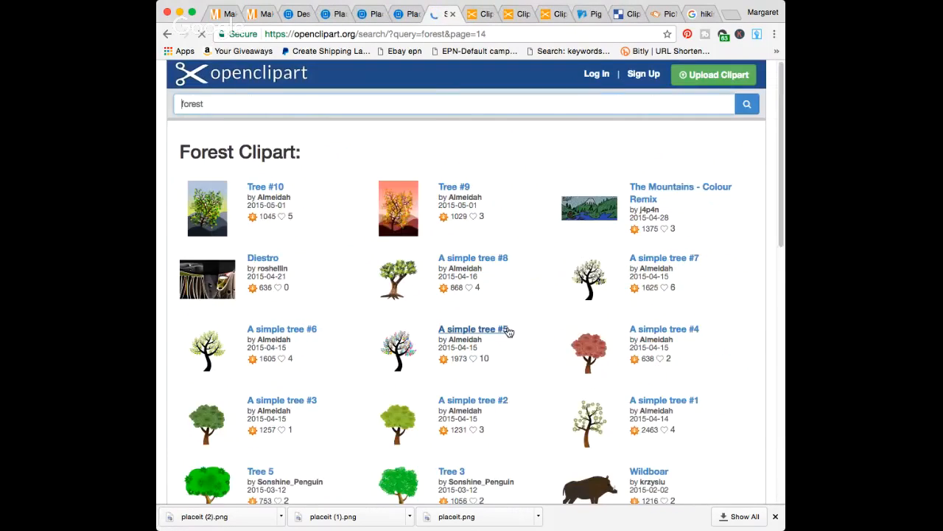
pyautogui.scroll(-5, 505, 331)
pyautogui.scroll(-5, 512, 332)
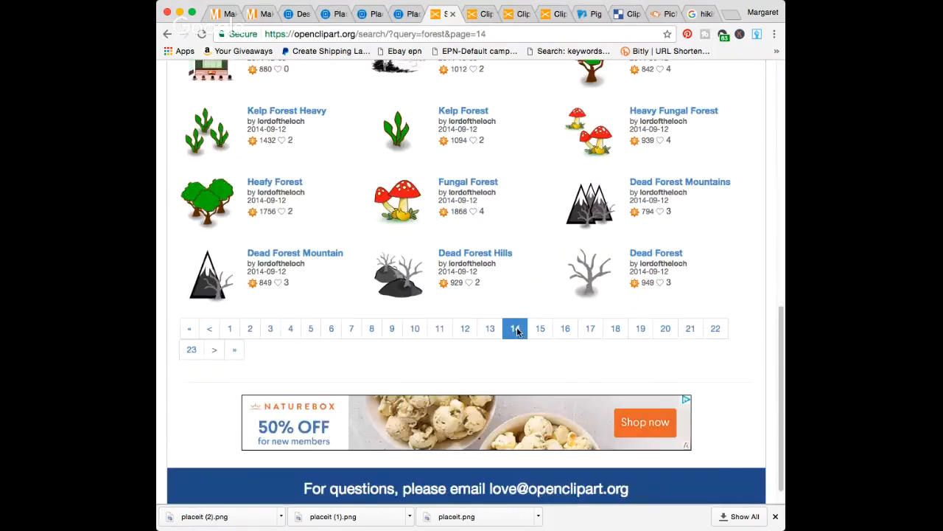
# - Go to page 15 of the forest results and open "Trees", "Sapphire Lake" and "Nature Primeval" in new tabs
pyautogui.click(540, 330)
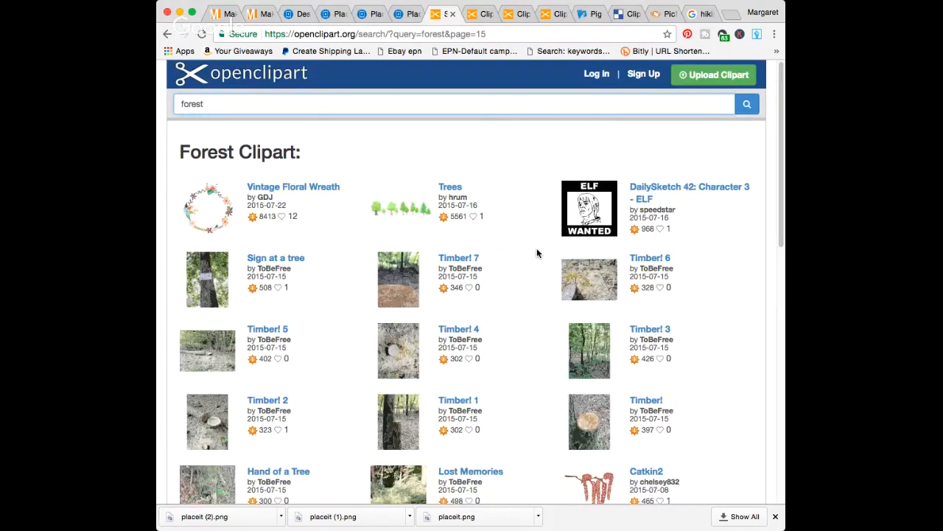
pyautogui.keyDown('super'); pyautogui.click(451, 187); pyautogui.keyUp('super')
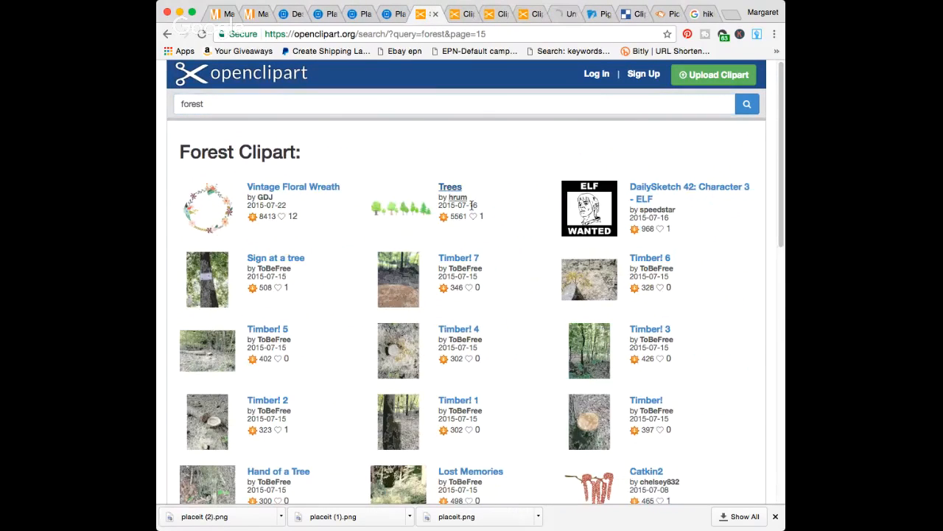
pyautogui.scroll(-5, 516, 308)
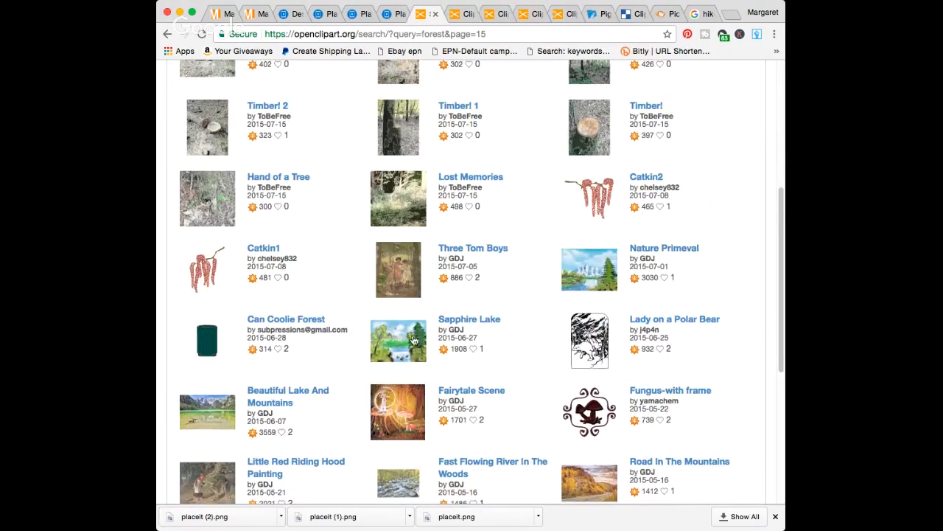
pyautogui.keyDown('super'); pyautogui.click(479, 319); pyautogui.keyUp('super')
pyautogui.keyDown('super'); pyautogui.click(684, 249); pyautogui.keyUp('super')
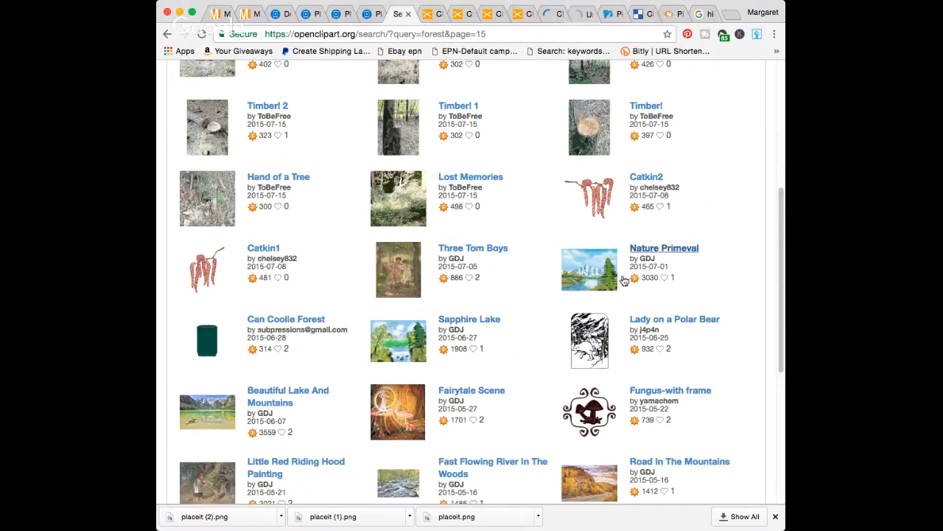
# - Look over the rest of page 15 and pages 16 and 17 of the forest results for usable clipart
pyautogui.scroll(-4, 555, 311)
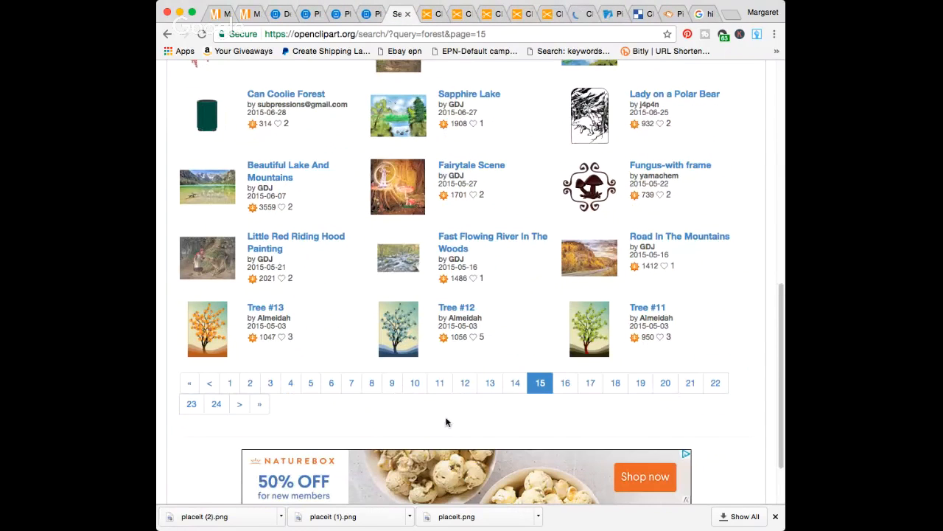
pyautogui.click(565, 381)
pyautogui.scroll(-3, 485, 356)
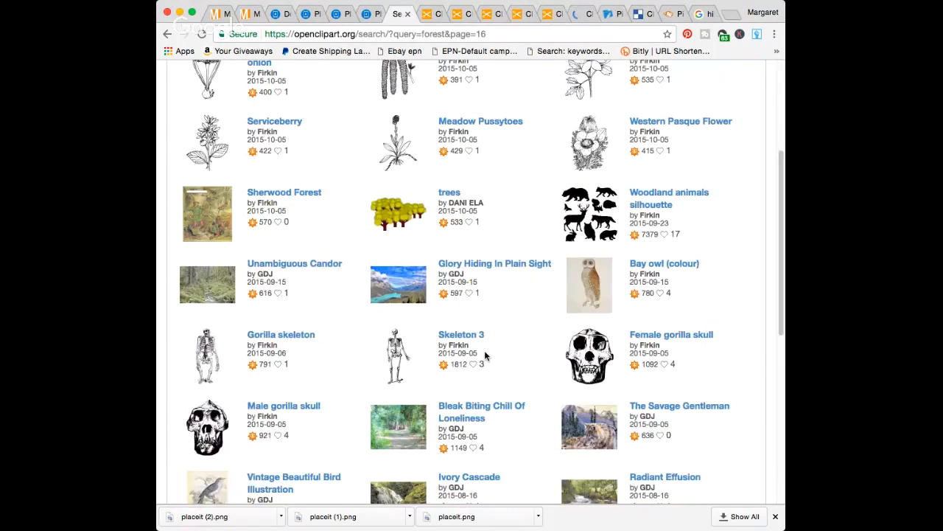
pyautogui.scroll(-5, 524, 285)
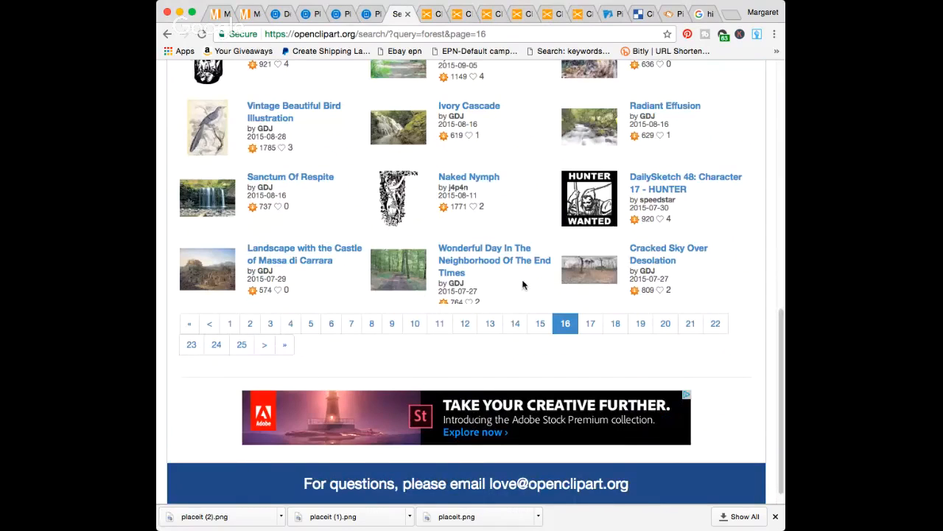
pyautogui.click(591, 323)
pyautogui.scroll(-5, 435, 212)
pyautogui.scroll(-3, 435, 212)
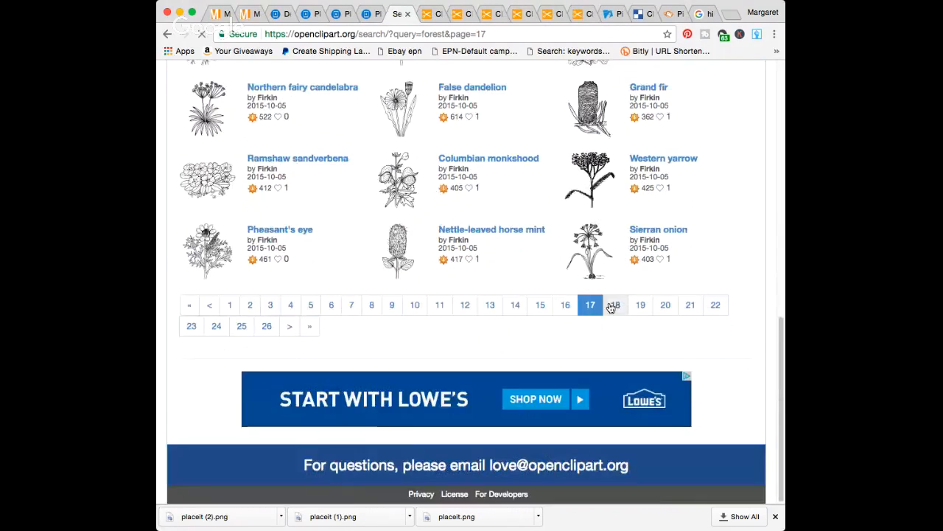
# - Skim pages 18 to 20 of the forest results, checking the plant and flower drawings
pyautogui.click(612, 305)
pyautogui.scroll(-9, 634, 319)
pyautogui.click(640, 305)
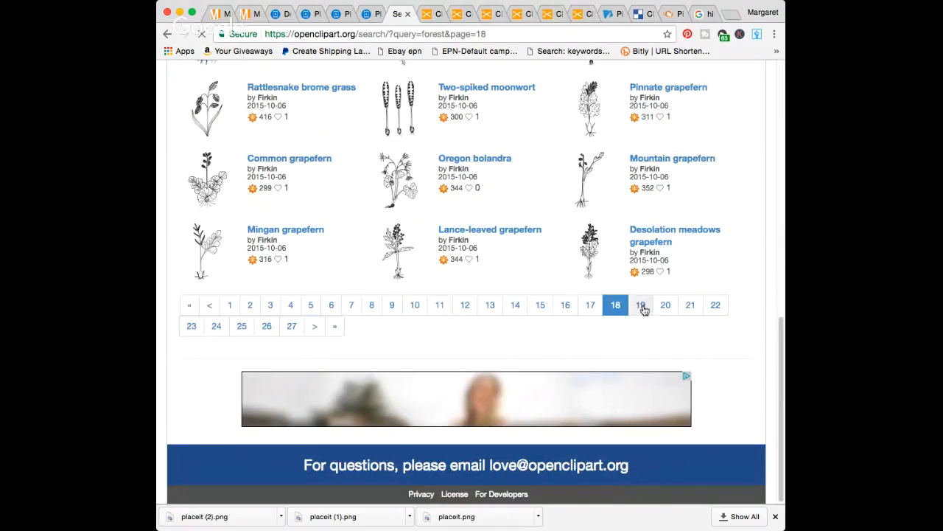
pyautogui.scroll(-6, 636, 320)
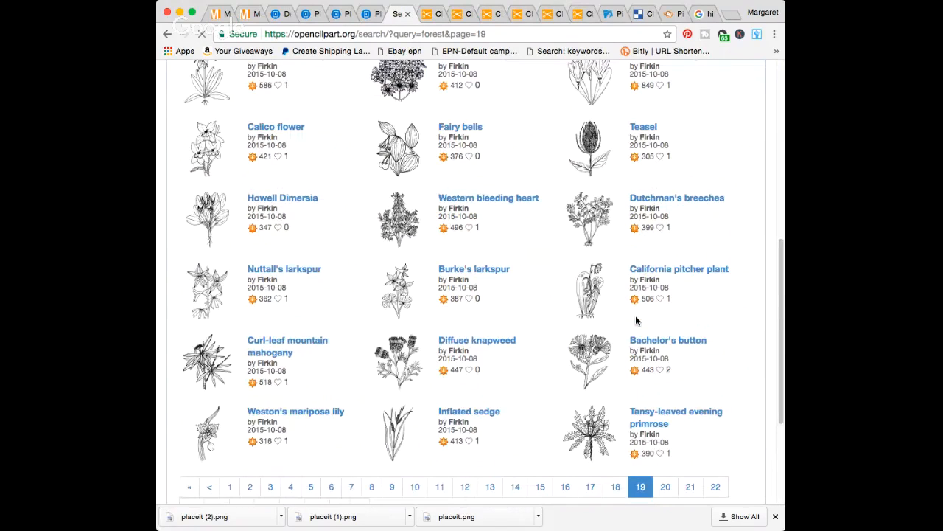
pyautogui.scroll(-3, 637, 320)
pyautogui.click(666, 307)
pyautogui.scroll(-9, 676, 301)
pyautogui.scroll(3, 455, 195)
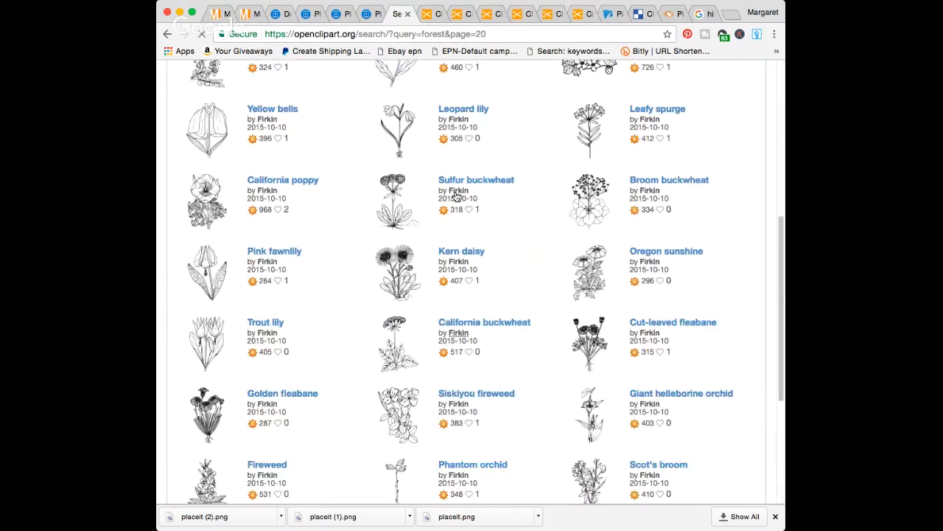
pyautogui.scroll(-4, 455, 196)
# - Skip ahead to page 29 of the forest results and review its tree and animal clipart
pyautogui.click(340, 326)
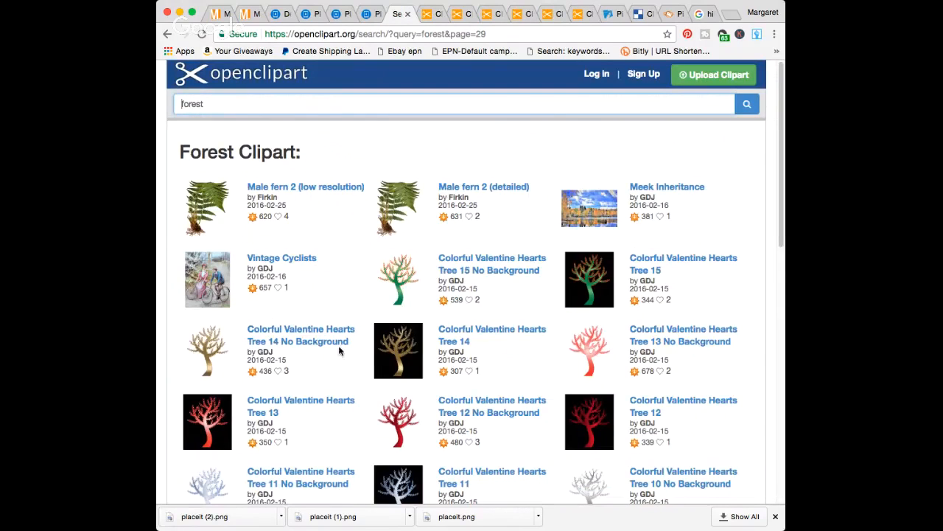
pyautogui.scroll(-5, 339, 351)
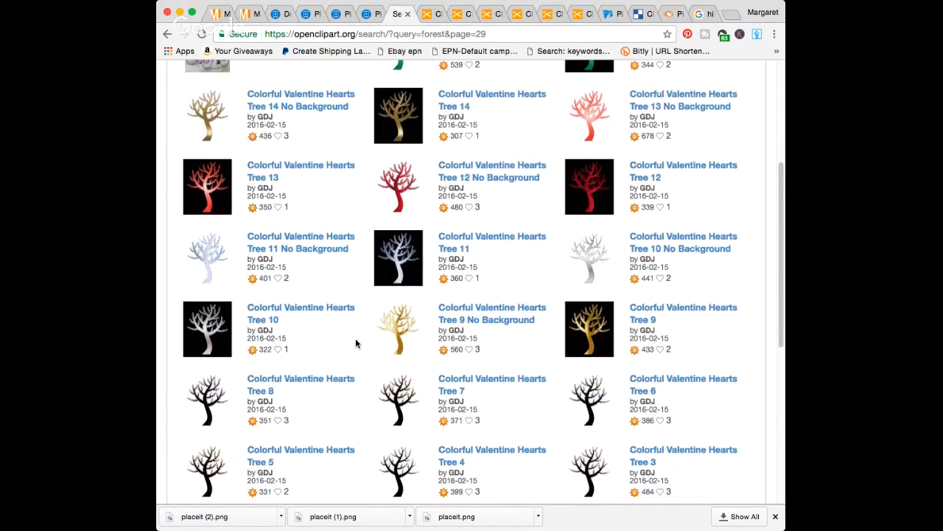
pyautogui.scroll(-5, 356, 339)
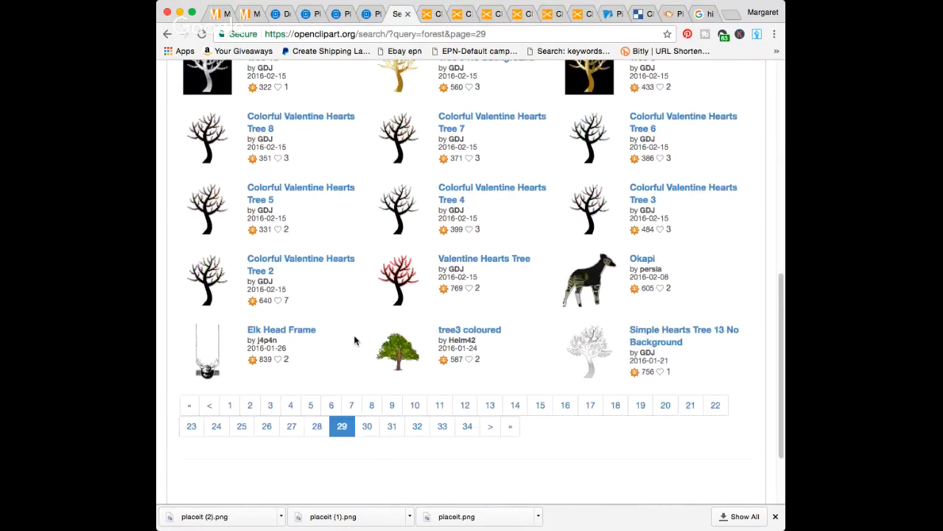
pyautogui.scroll(-1, 354, 335)
# - Go to page 30 of the forest results and open "Owls" and "Squirrel 2" in new tabs
pyautogui.click(366, 407)
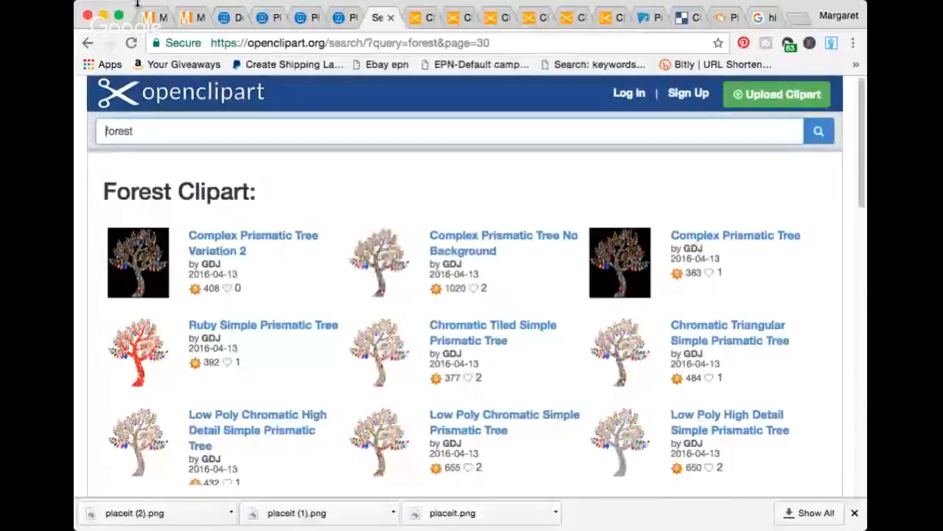
pyautogui.scroll(-2, 451, 317)
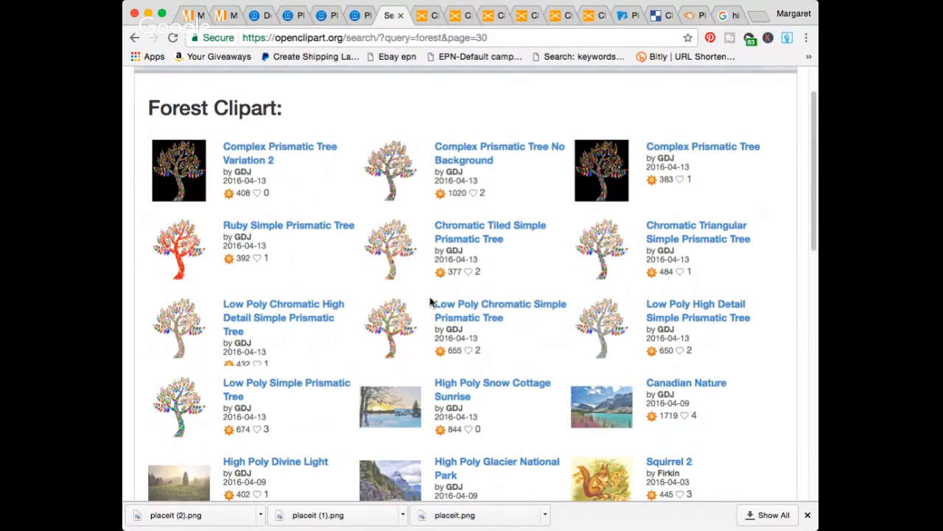
pyautogui.scroll(-5, 442, 305)
pyautogui.scroll(-1, 456, 309)
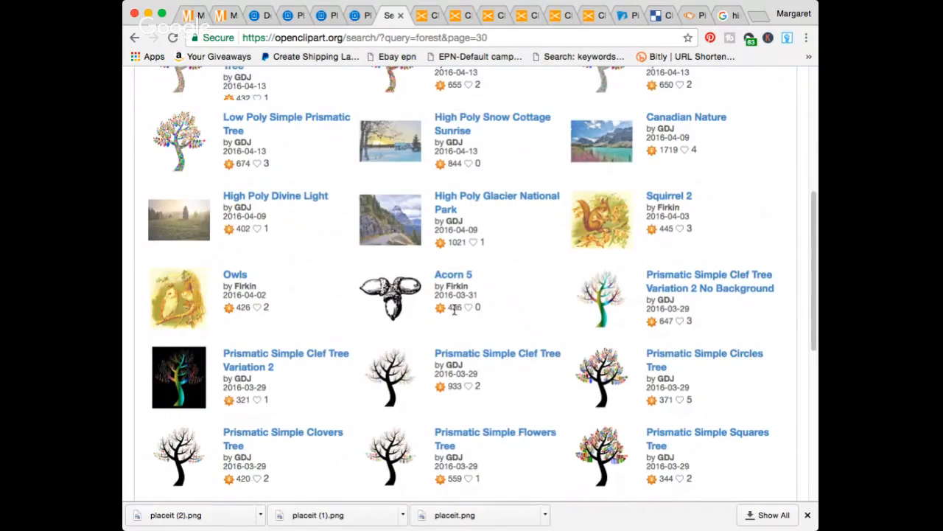
pyautogui.keyDown('super'); pyautogui.click(234, 276); pyautogui.keyUp('super')
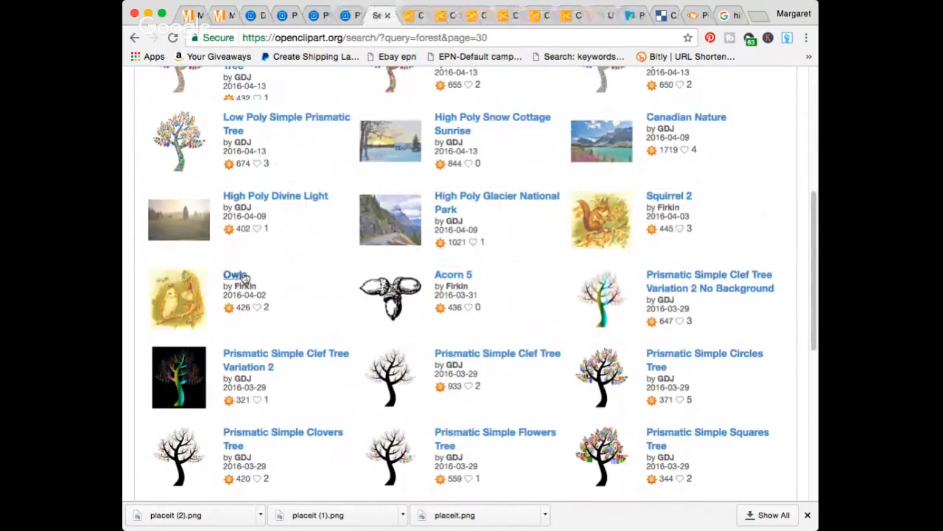
pyautogui.keyDown('super'); pyautogui.click(682, 197); pyautogui.keyUp('super')
pyautogui.scroll(-8, 638, 229)
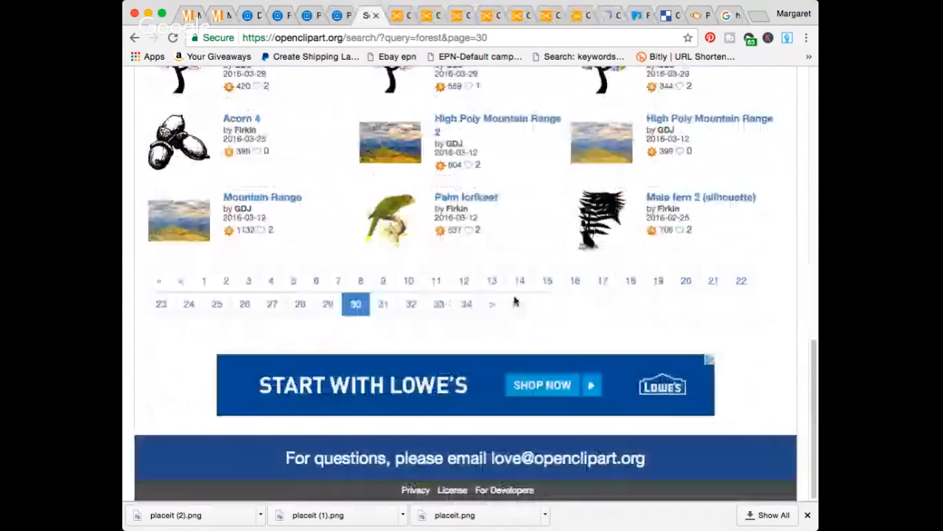
# - Browse pages 31 and 32 of the forest results, examining the landscapes, owls, trees and flowers
pyautogui.click(382, 305)
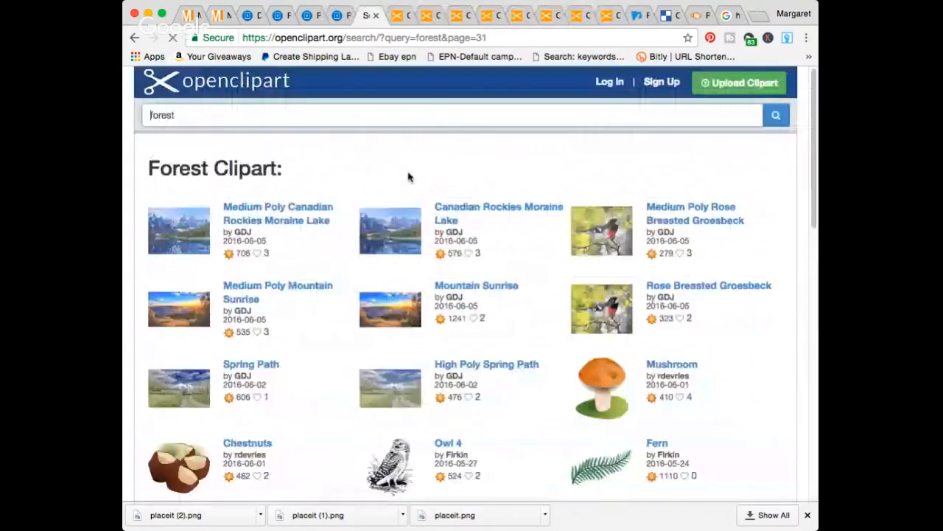
pyautogui.scroll(-8, 413, 192)
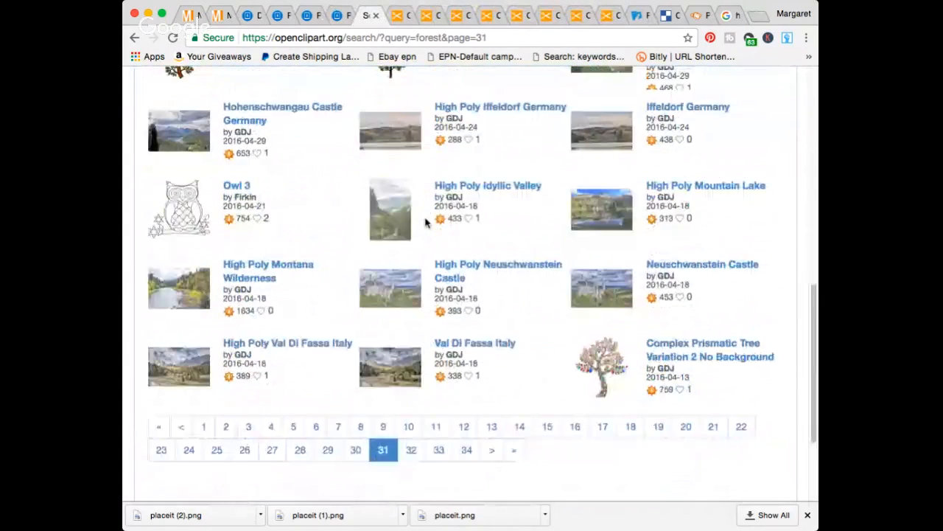
pyautogui.scroll(-2, 387, 236)
pyautogui.click(411, 384)
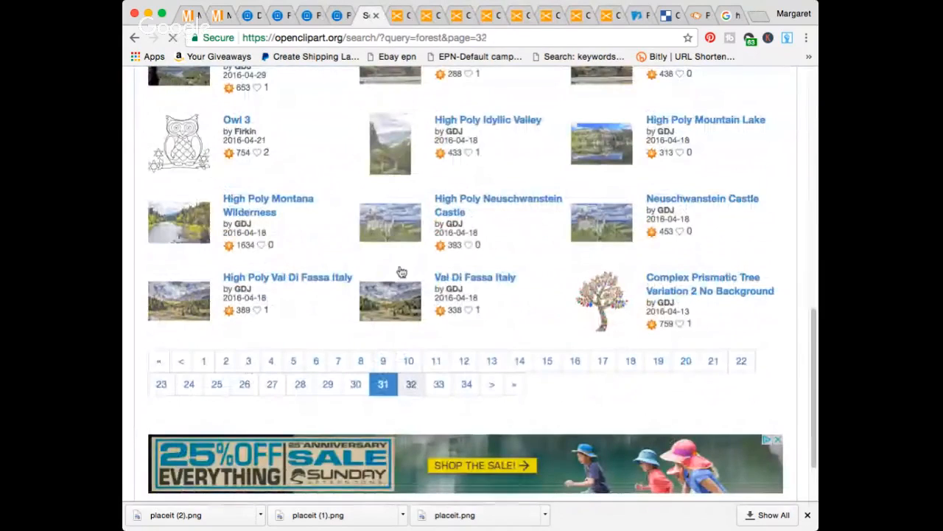
pyautogui.scroll(-10, 428, 240)
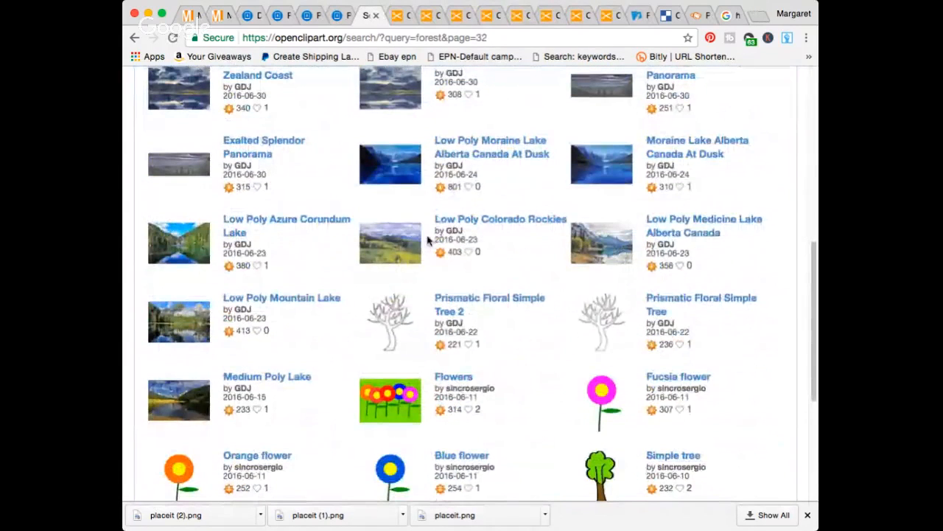
pyautogui.scroll(-5, 428, 239)
# - Review page 33 and the last page, 34, of the forest results for usable graphics
pyautogui.click(440, 303)
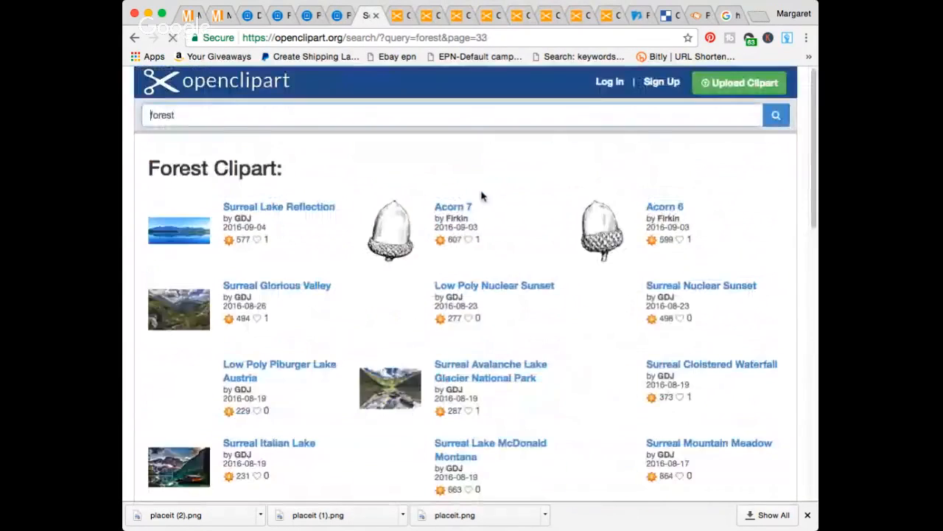
pyautogui.scroll(-5, 483, 196)
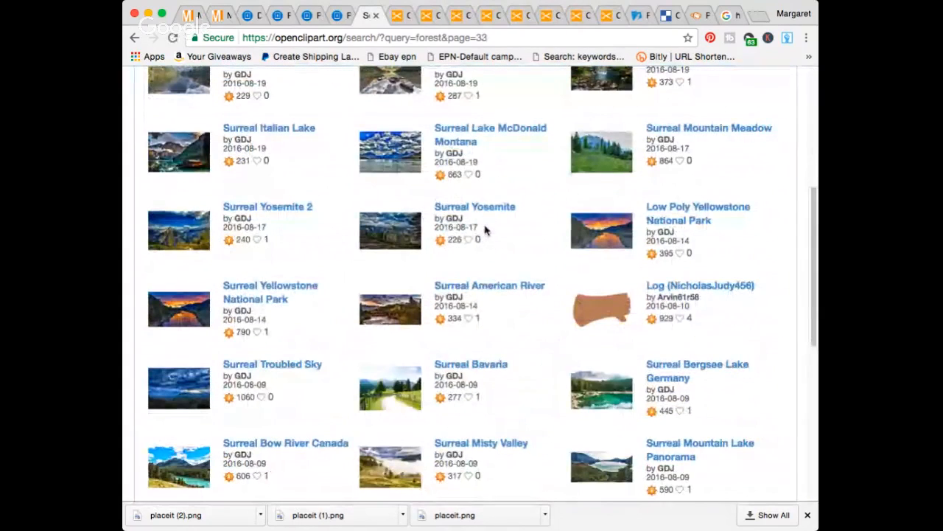
pyautogui.scroll(-5, 486, 231)
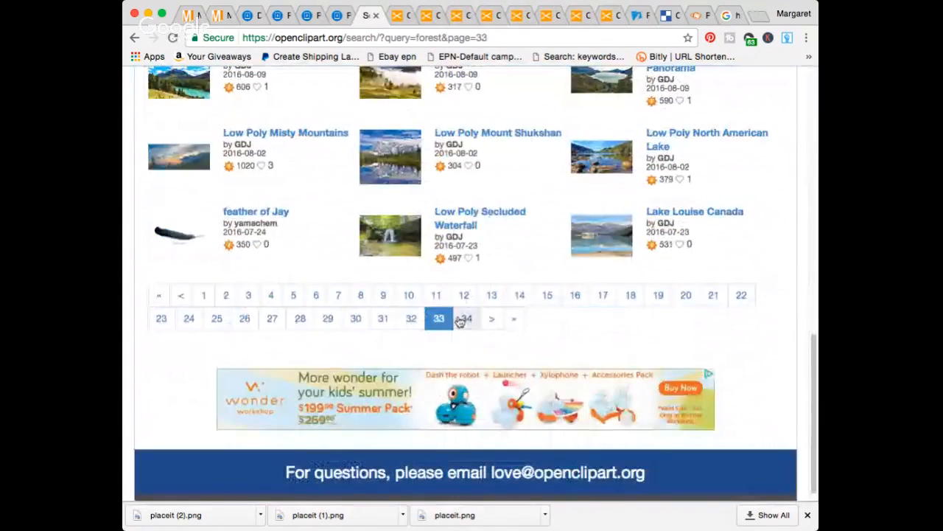
pyautogui.click(463, 319)
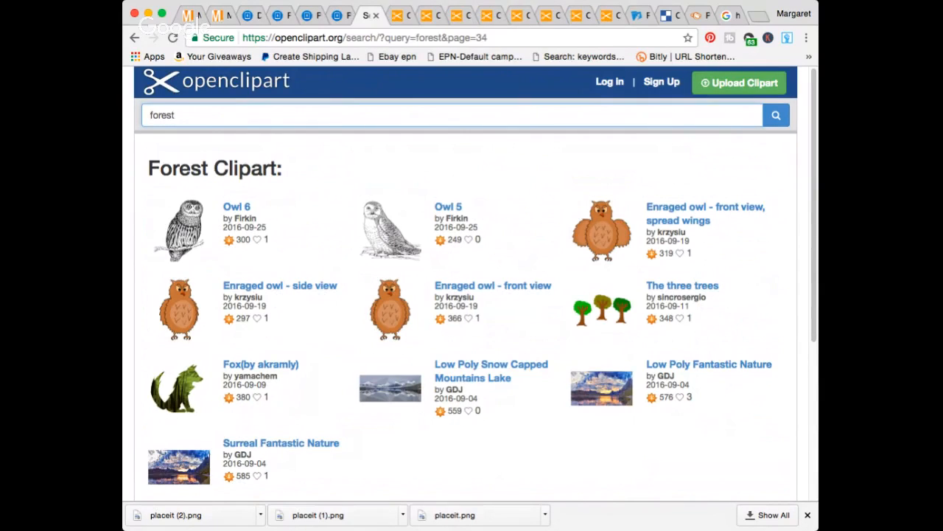
# - Glance at the GraphicStock tab, return to the Openclipart results and search for "woods" instead
pyautogui.click(638, 16)
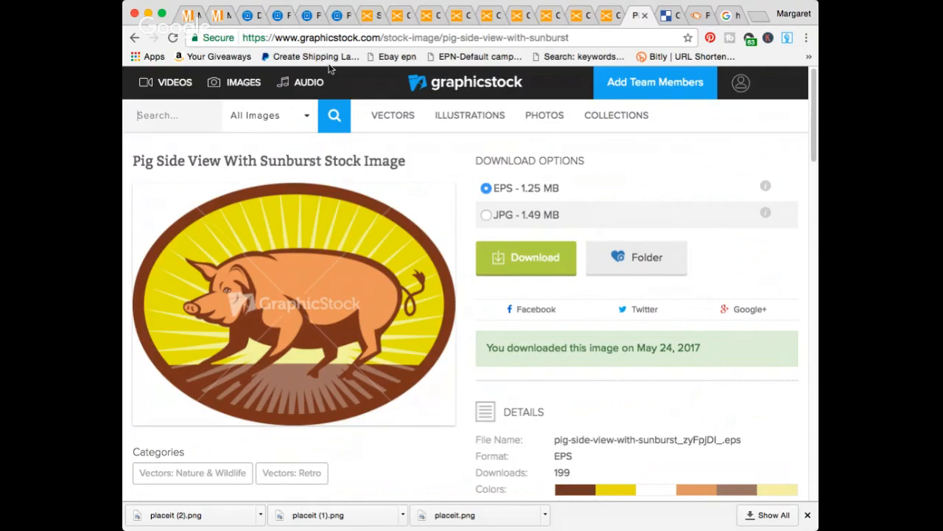
pyautogui.click(369, 15)
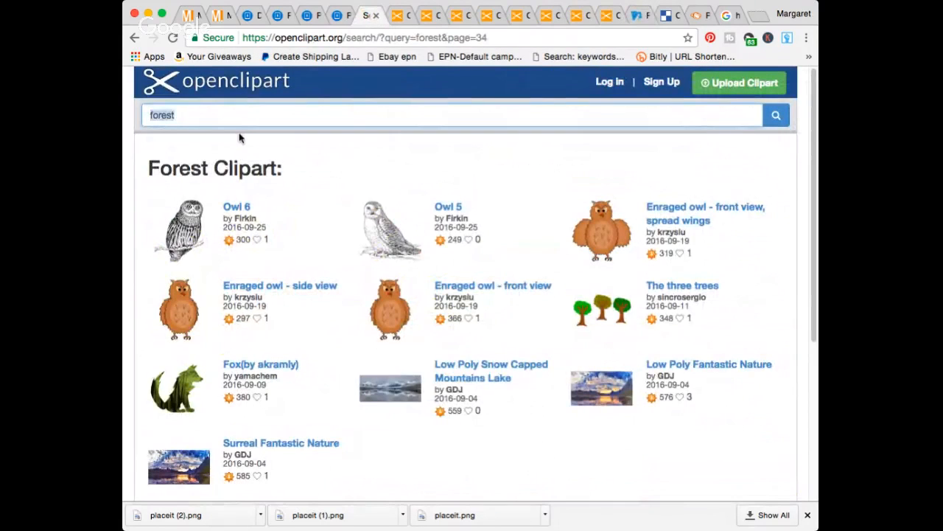
pyautogui.write('woods')
pyautogui.press('Return')
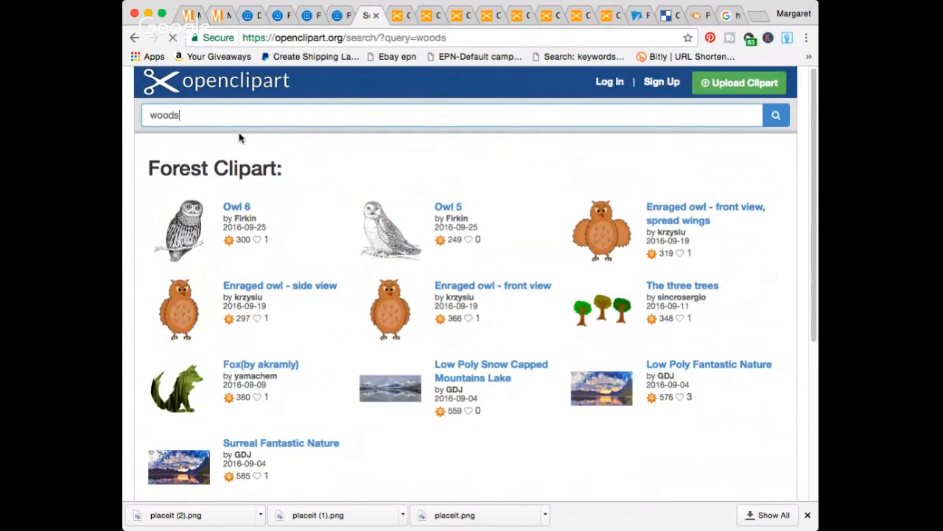
# - Browse pages 1, 2 and 8 of the woods results for suitable clipart
pyautogui.scroll(-15, 302, 322)
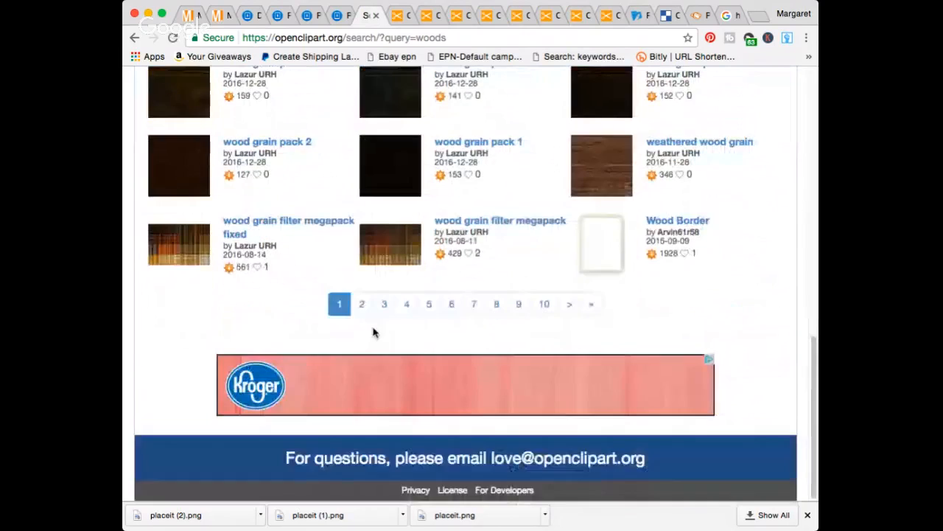
pyautogui.click(361, 304)
pyautogui.scroll(-15, 487, 269)
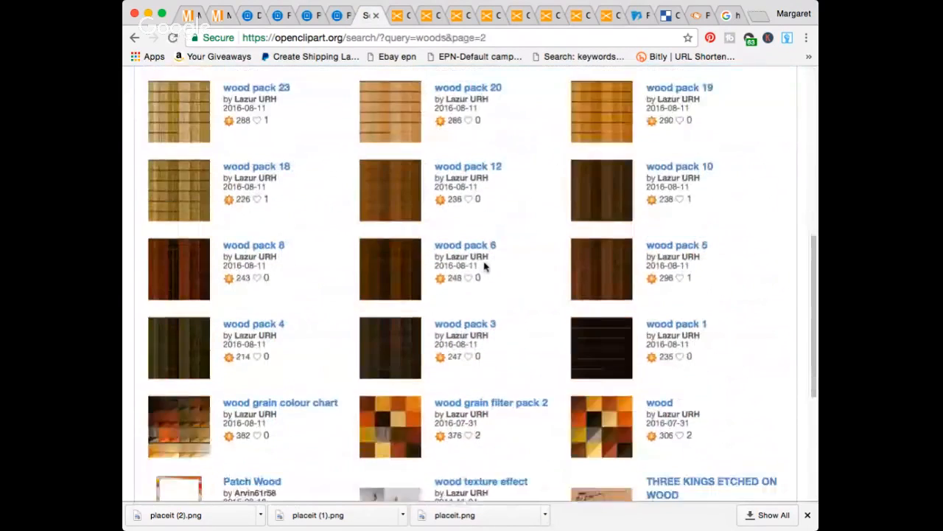
pyautogui.click(507, 360)
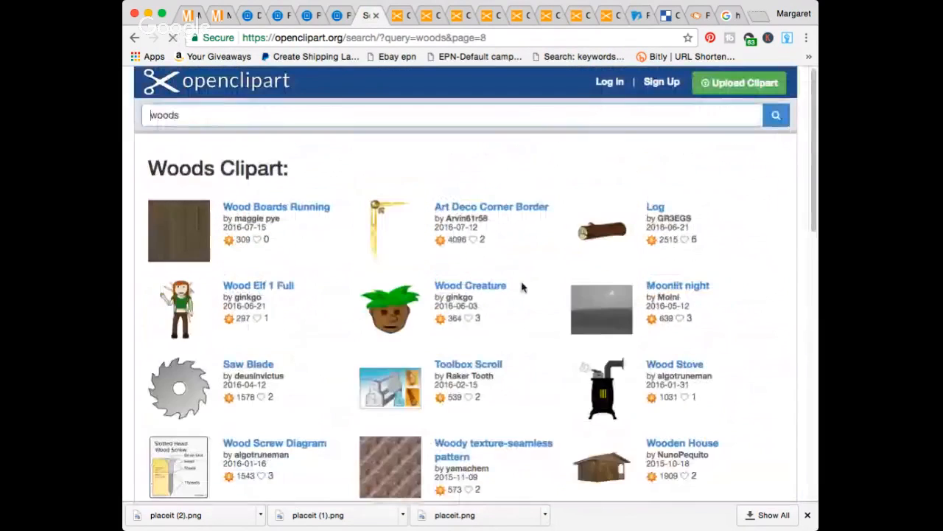
pyautogui.scroll(-5, 523, 284)
pyautogui.scroll(-10, 523, 284)
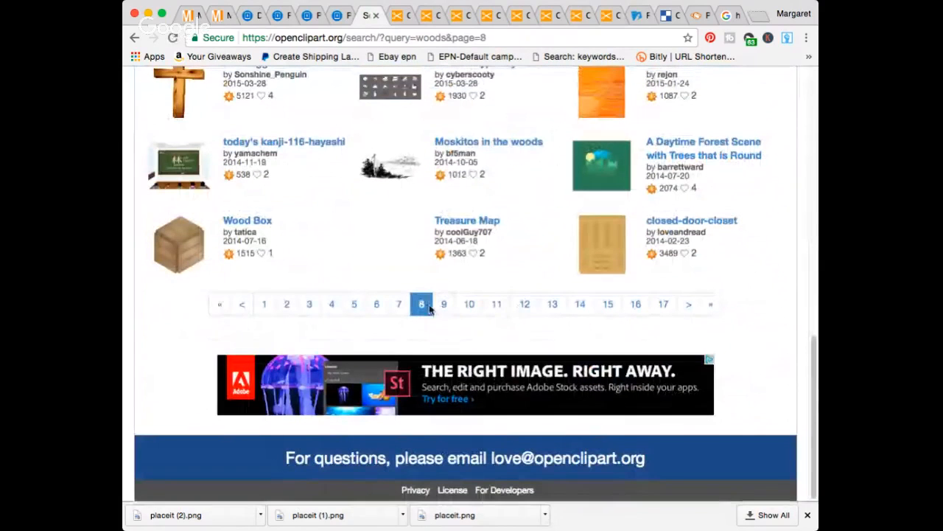
# - Look through pages 10 and 15 of the woods results for tree and woodland drawings
pyautogui.click(476, 308)
pyautogui.scroll(-5, 477, 309)
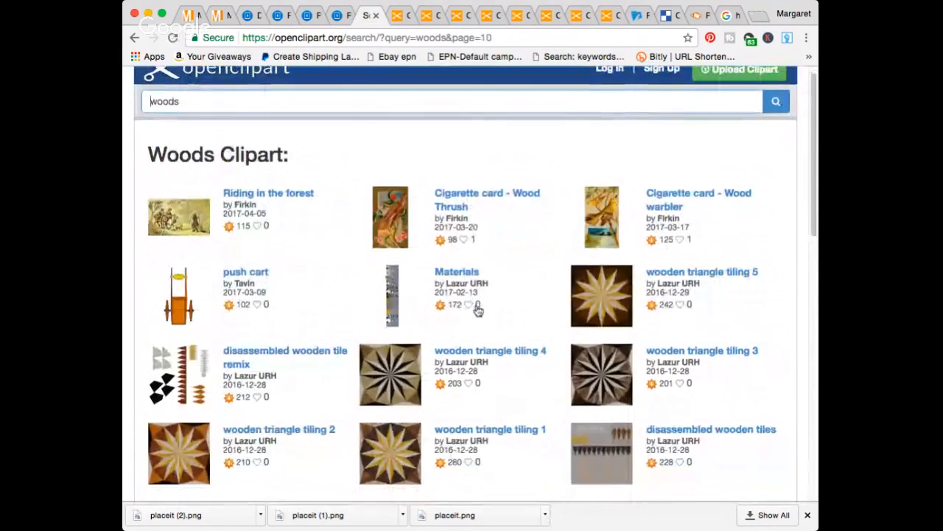
pyautogui.scroll(-5, 476, 310)
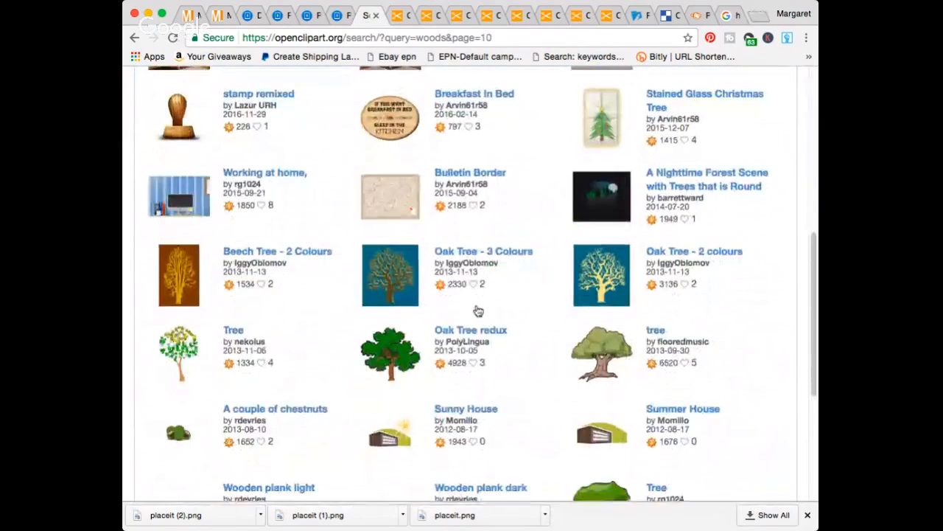
pyautogui.click(579, 329)
pyautogui.scroll(-10, 502, 315)
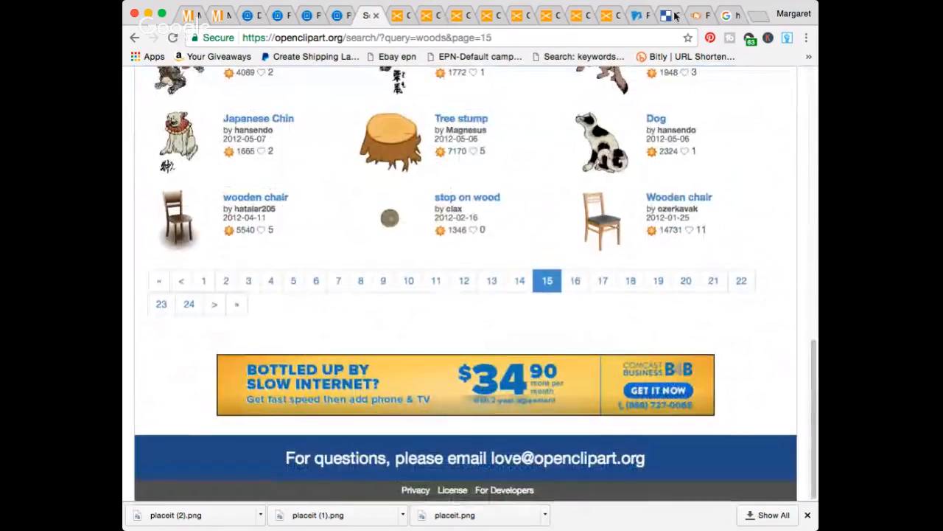
# - Switch to the GraphicStock tab and search its images for "woods"
pyautogui.click(636, 15)
pyautogui.click(193, 115)
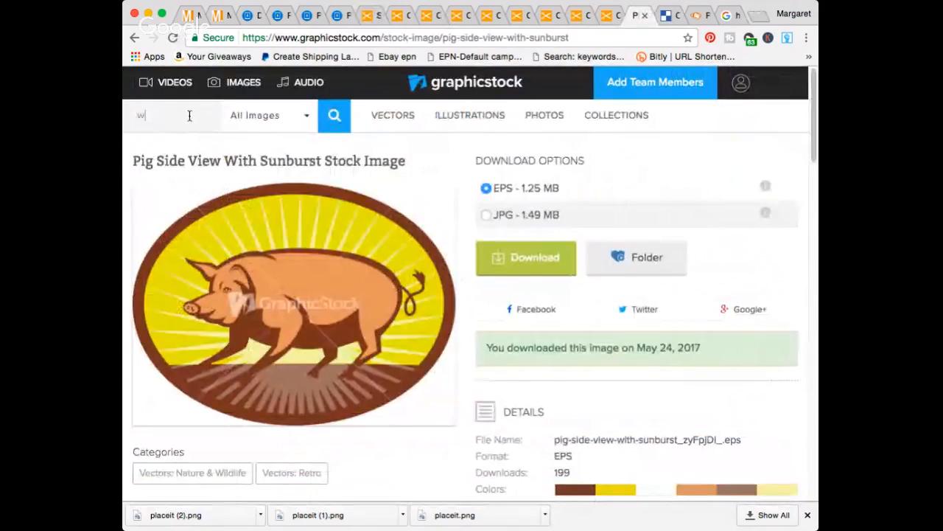
pyautogui.write('woods')
pyautogui.press('Return')
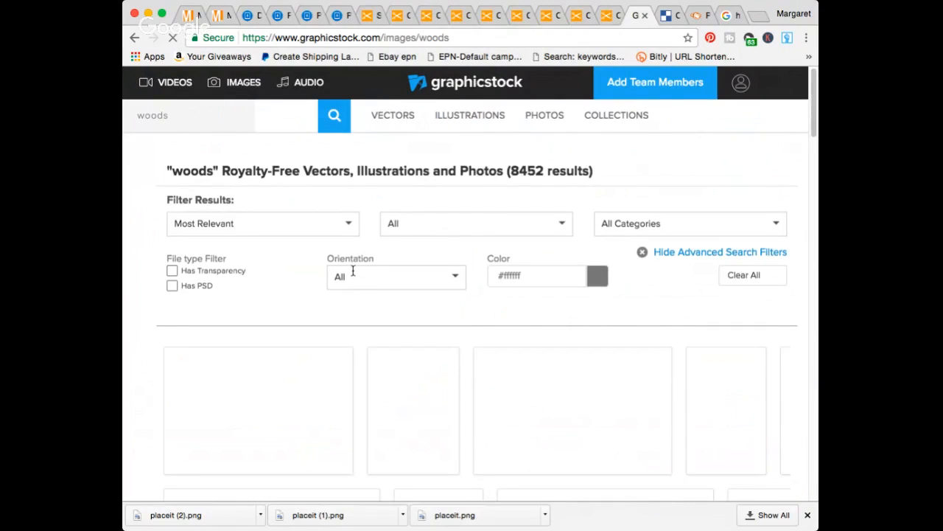
# - Limit the woods image search to Vectors and run it again
pyautogui.scroll(-1, 353, 305)
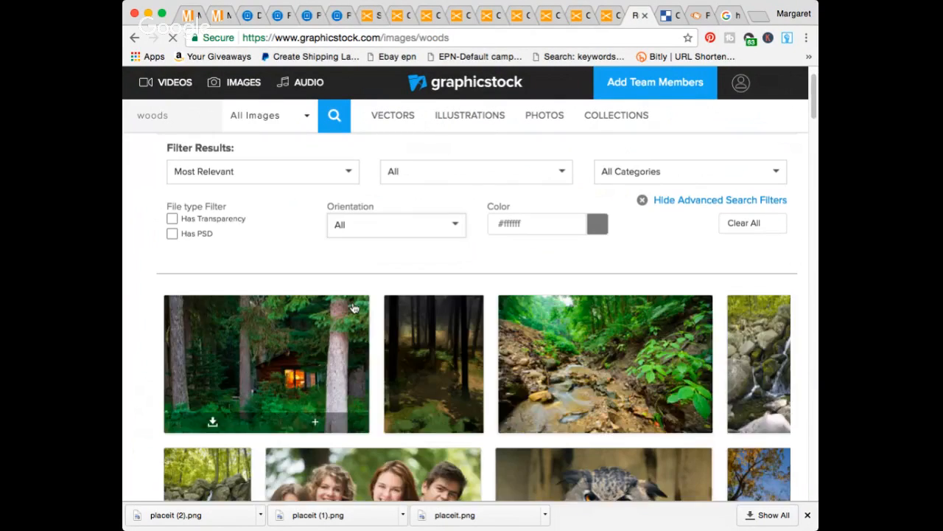
pyautogui.scroll(-2, 354, 308)
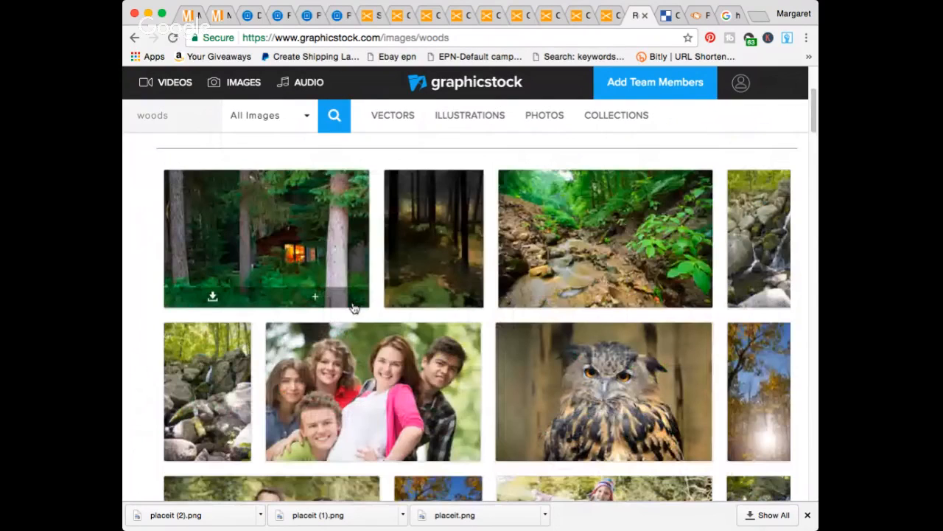
pyautogui.scroll(-5, 354, 308)
pyautogui.scroll(5, 353, 308)
pyautogui.click(278, 117)
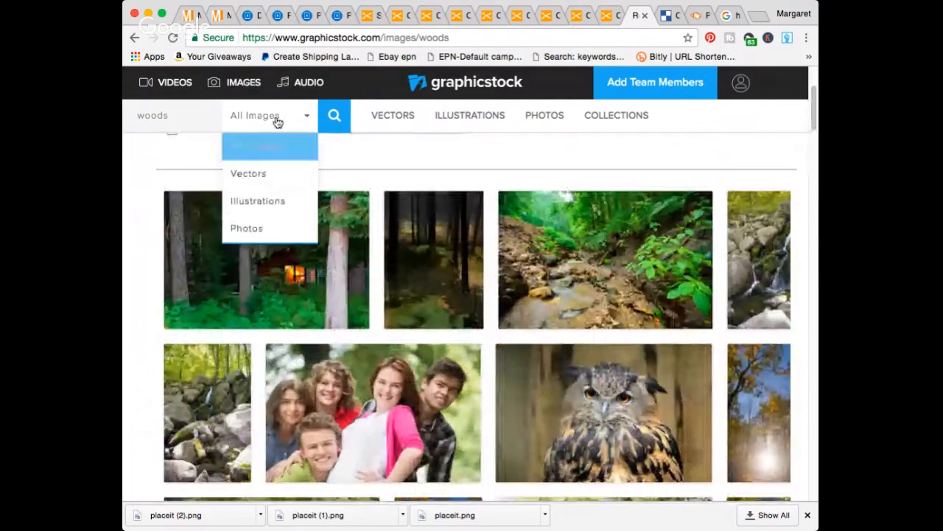
pyautogui.click(263, 175)
pyautogui.moveTo(441, 224)
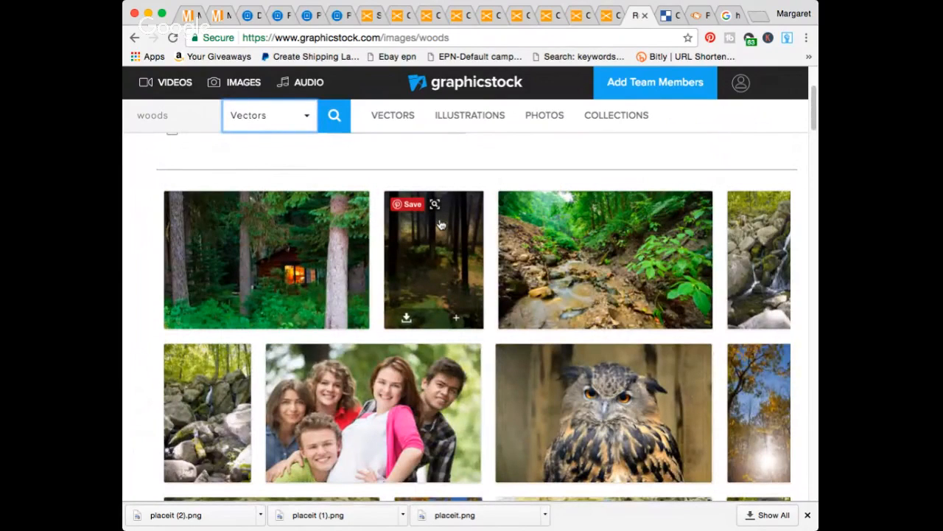
pyautogui.scroll(-3, 441, 224)
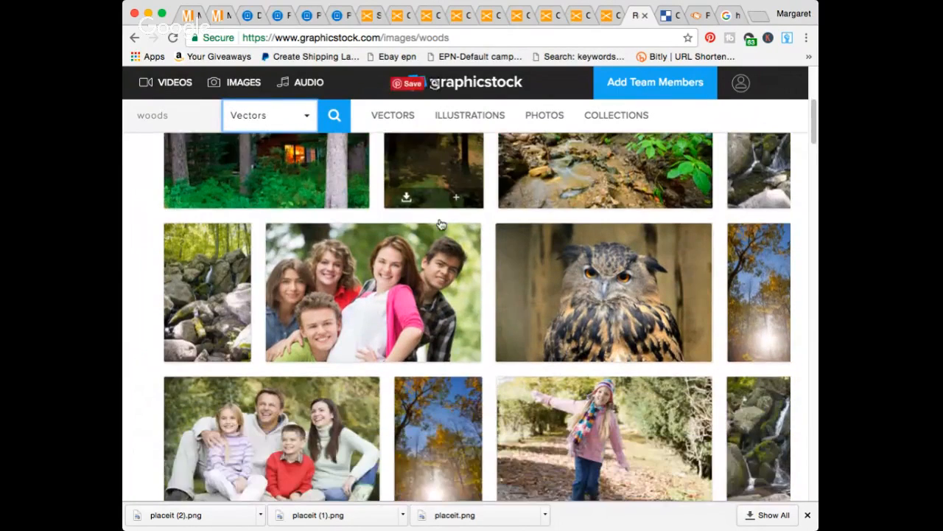
pyautogui.click(334, 118)
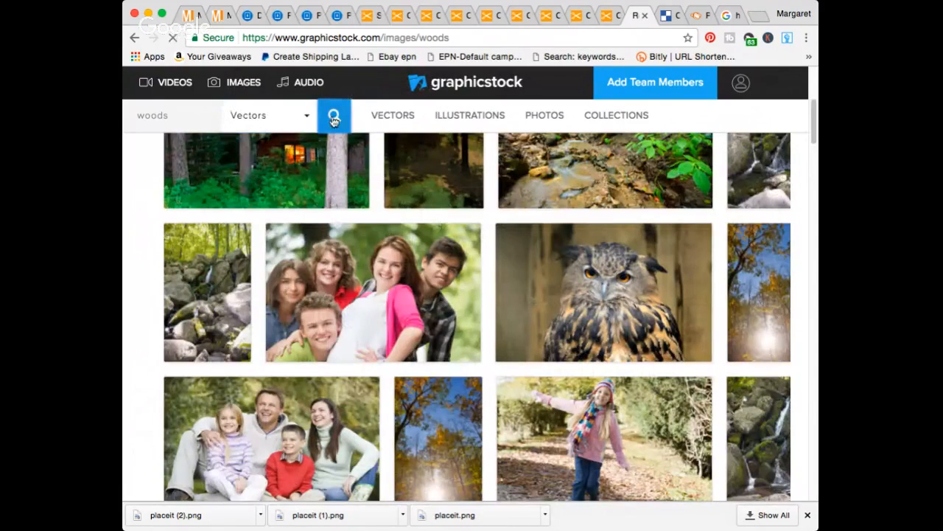
pyautogui.moveTo(351, 306)
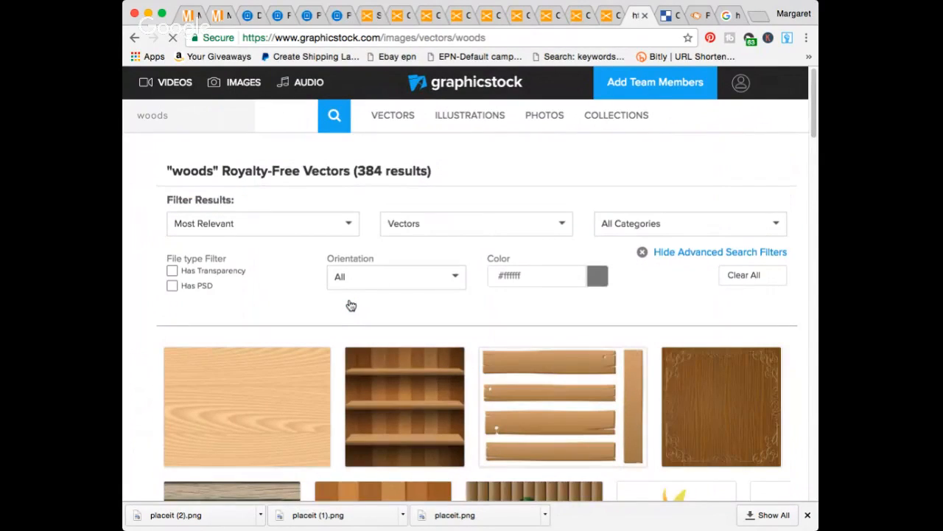
# - Skim the woods vectors for usable artwork and search all images for "forest" instead
pyautogui.scroll(-12, 319, 388)
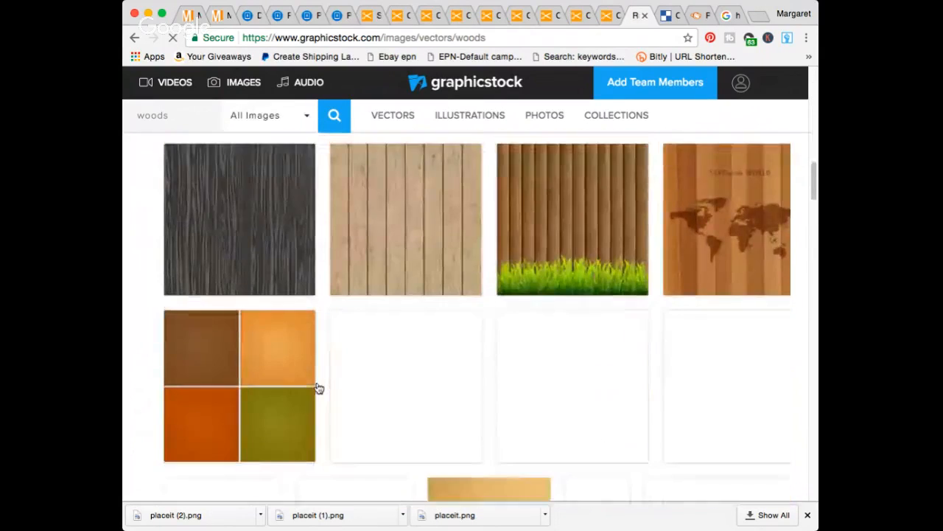
pyautogui.scroll(-10, 318, 389)
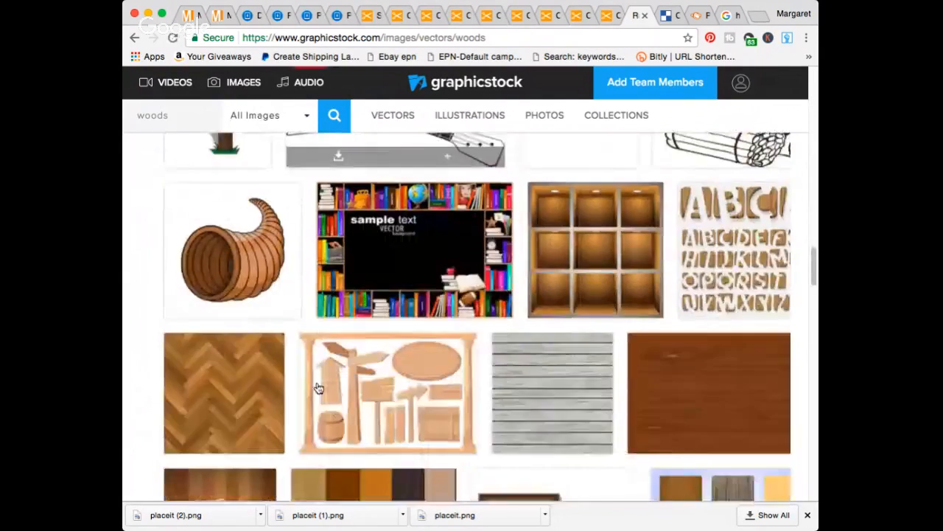
pyautogui.scroll(-5, 319, 388)
pyautogui.click(176, 115)
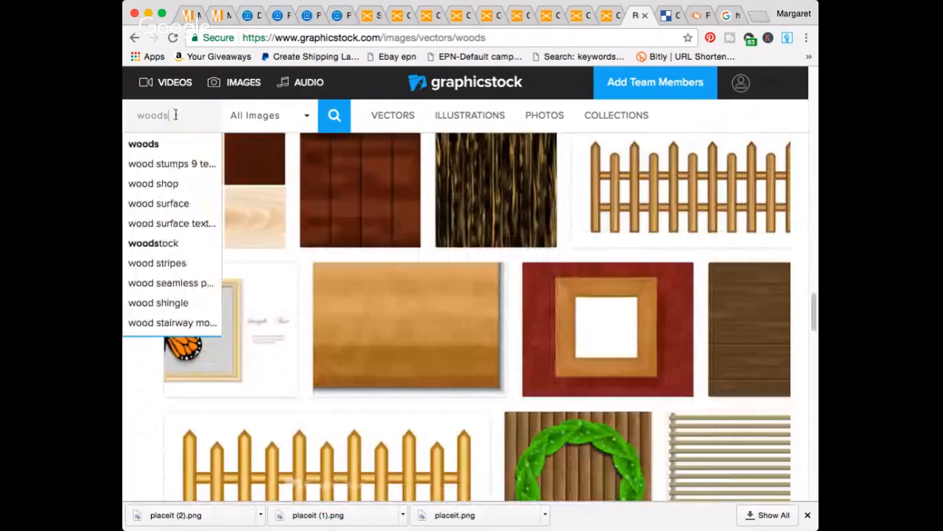
pyautogui.doubleClick(176, 115)
pyautogui.write('fores')
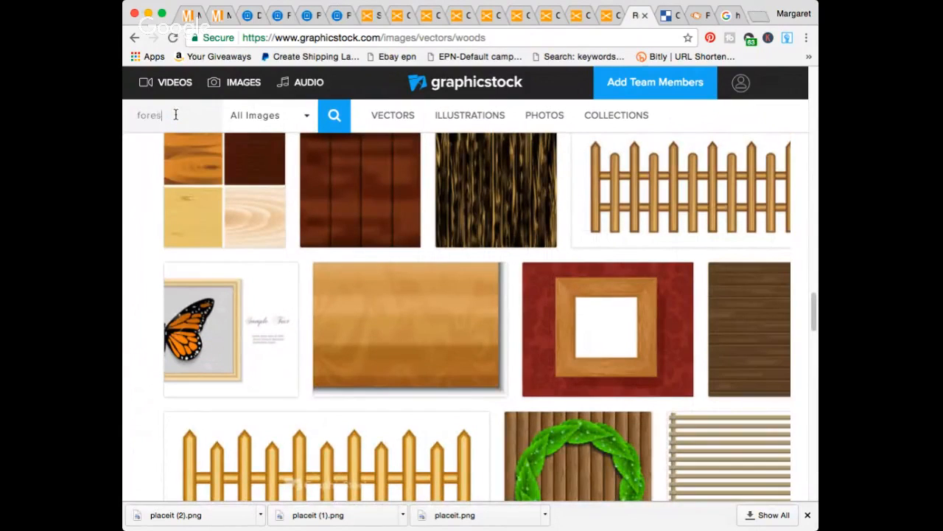
pyautogui.write('t')
pyautogui.press('Return')
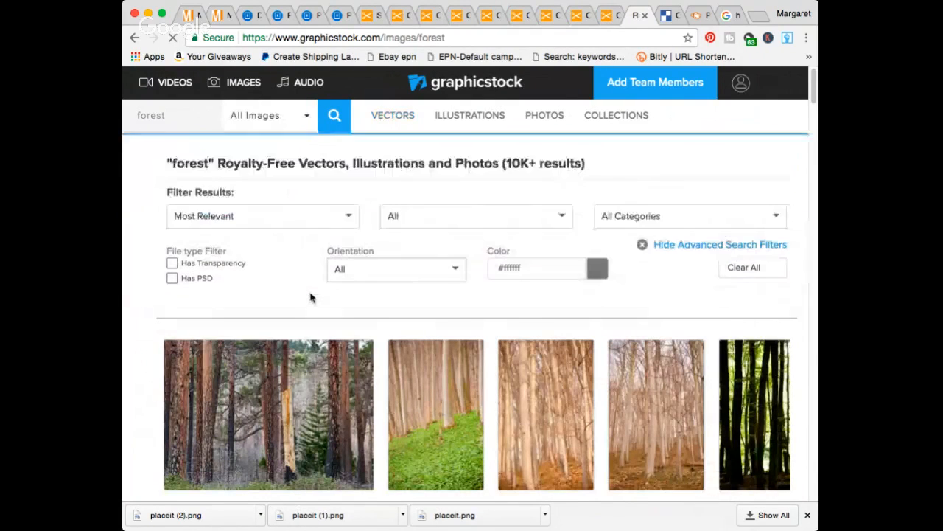
# - Look through the forest image results for suitable graphics, loading a second batch
pyautogui.scroll(-5, 308, 295)
pyautogui.scroll(-3, 308, 295)
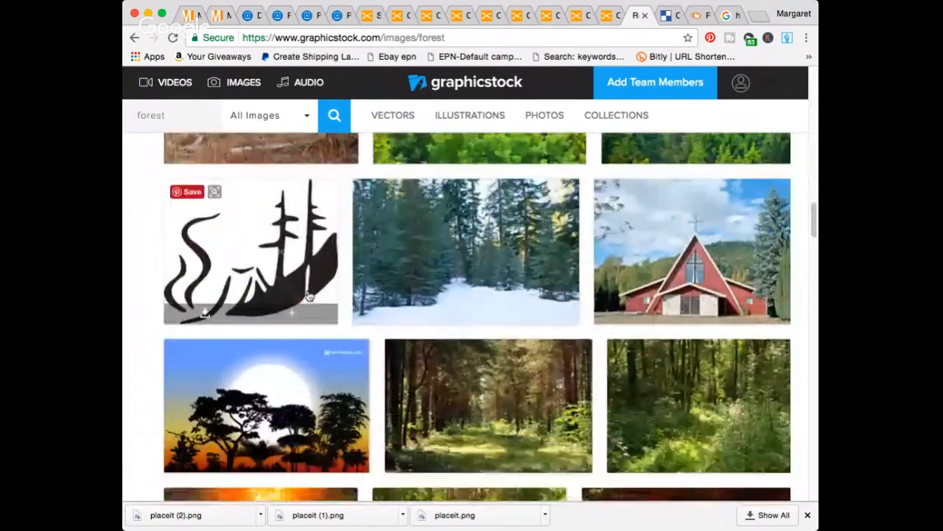
pyautogui.scroll(-2, 309, 295)
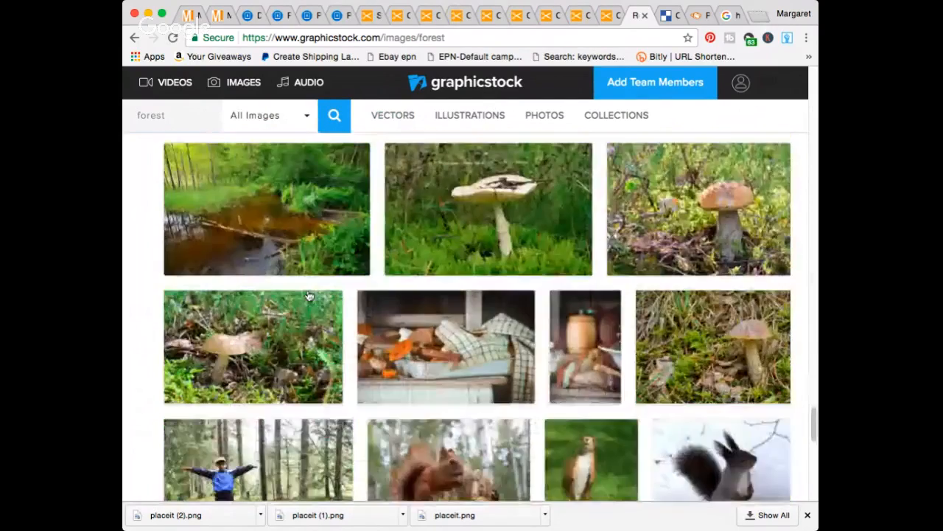
pyautogui.scroll(-3, 308, 295)
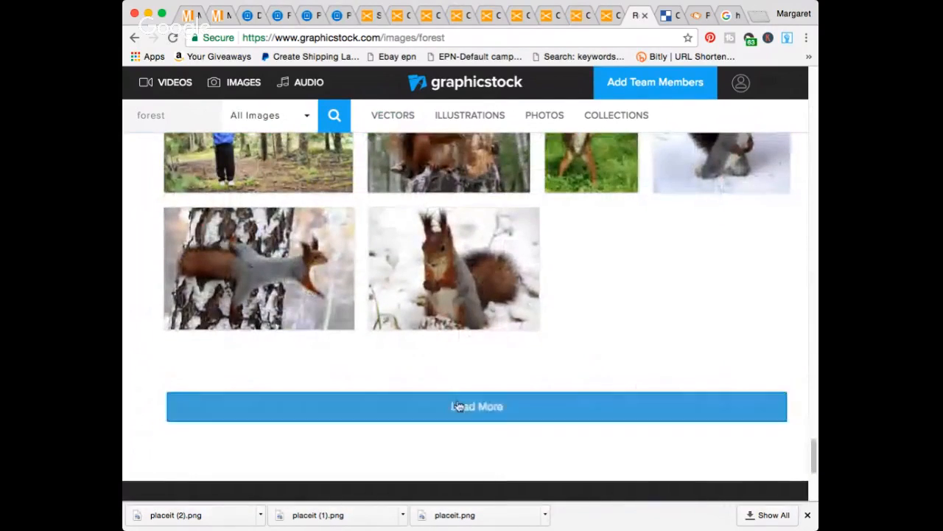
pyautogui.click(458, 406)
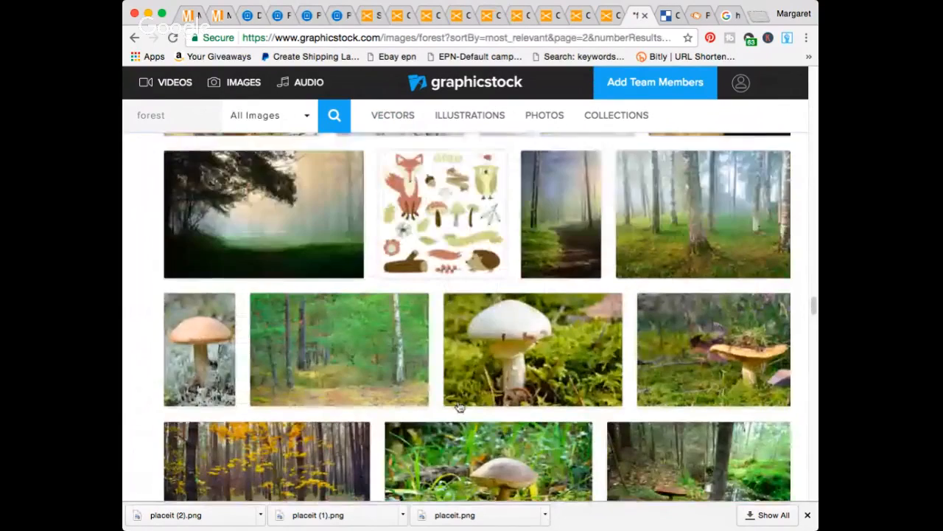
pyautogui.scroll(-6, 459, 406)
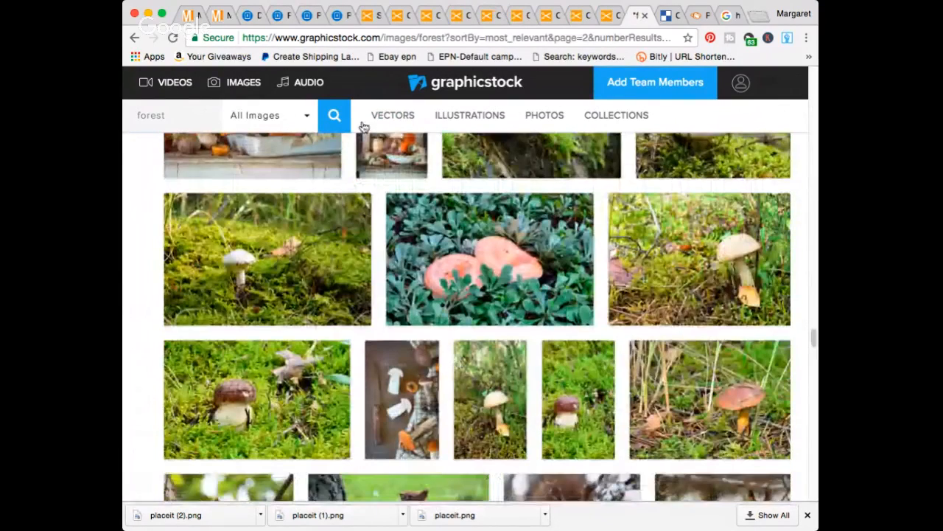
# - Restrict the forest search to Illustrations, check the initial results and rerun the filtered search
pyautogui.click(276, 122)
pyautogui.click(267, 200)
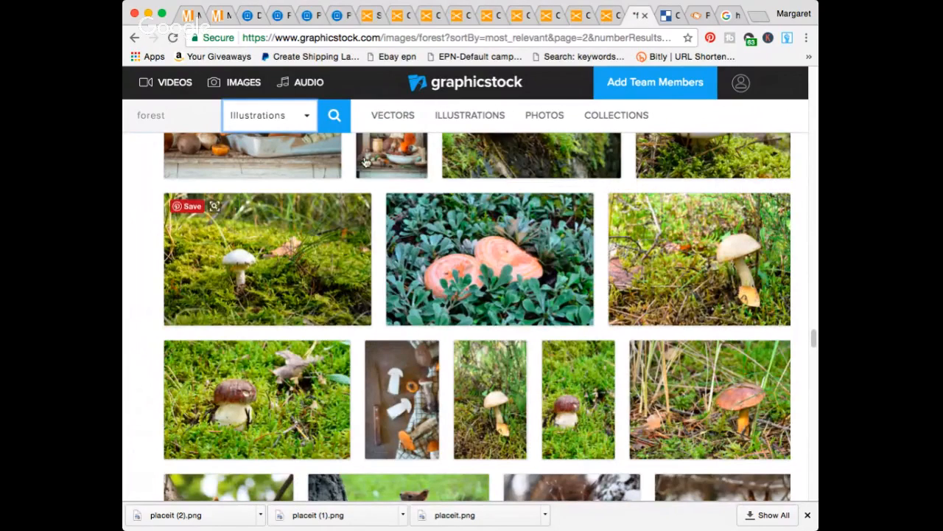
pyautogui.click(344, 126)
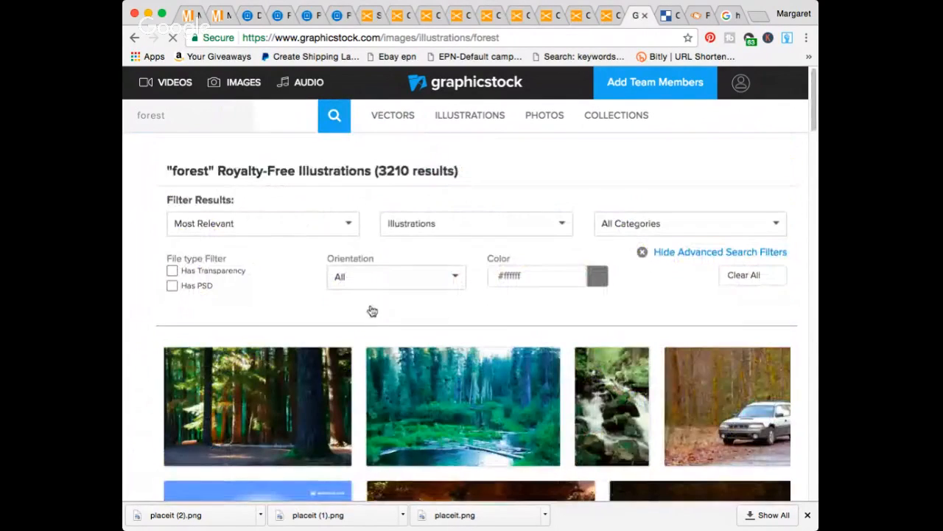
pyautogui.scroll(-4, 372, 311)
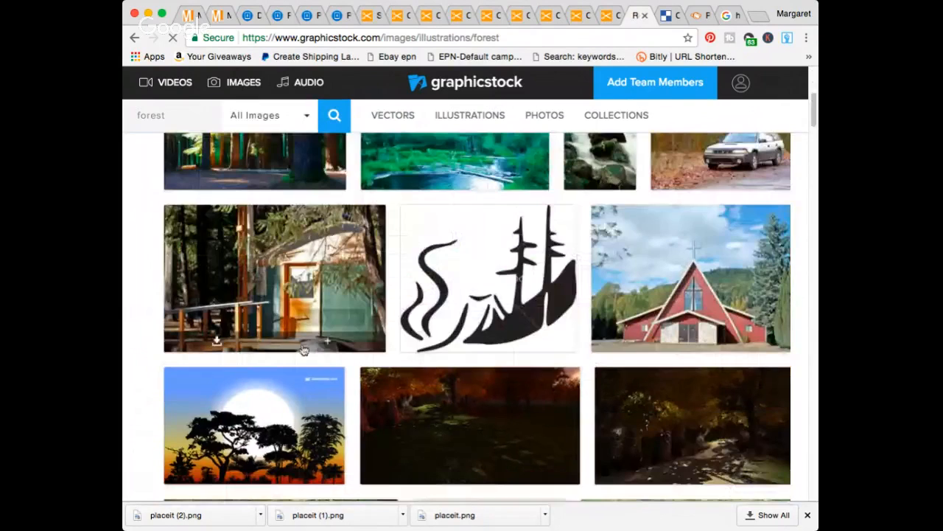
pyautogui.scroll(2, 302, 350)
pyautogui.scroll(2, 302, 350)
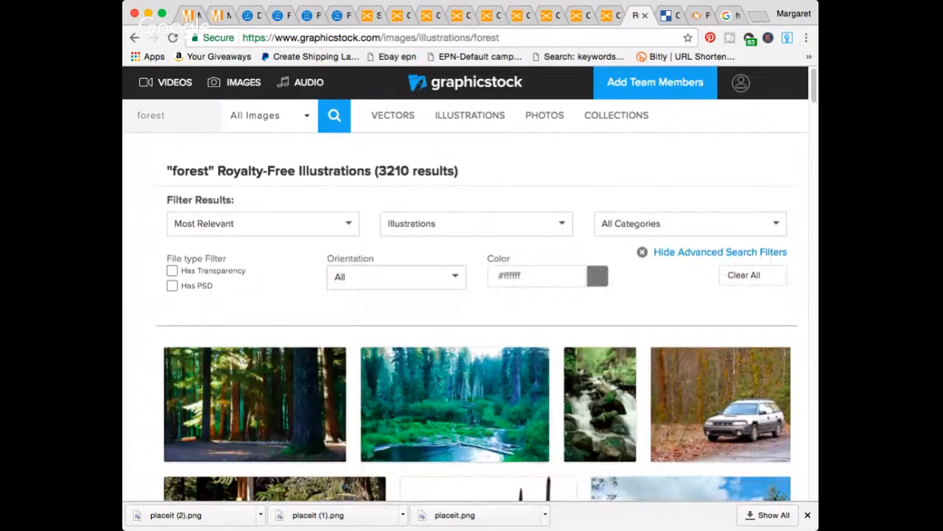
pyautogui.click(309, 118)
pyautogui.click(278, 201)
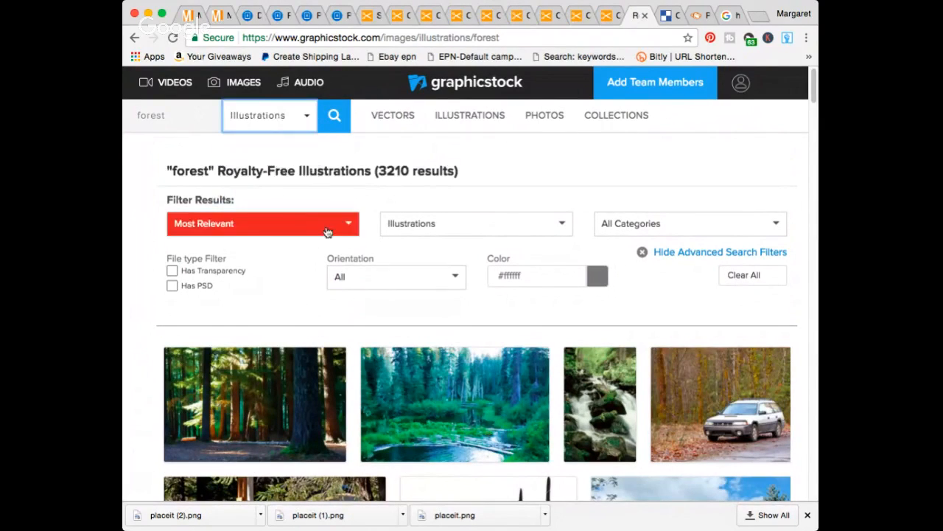
pyautogui.click(334, 115)
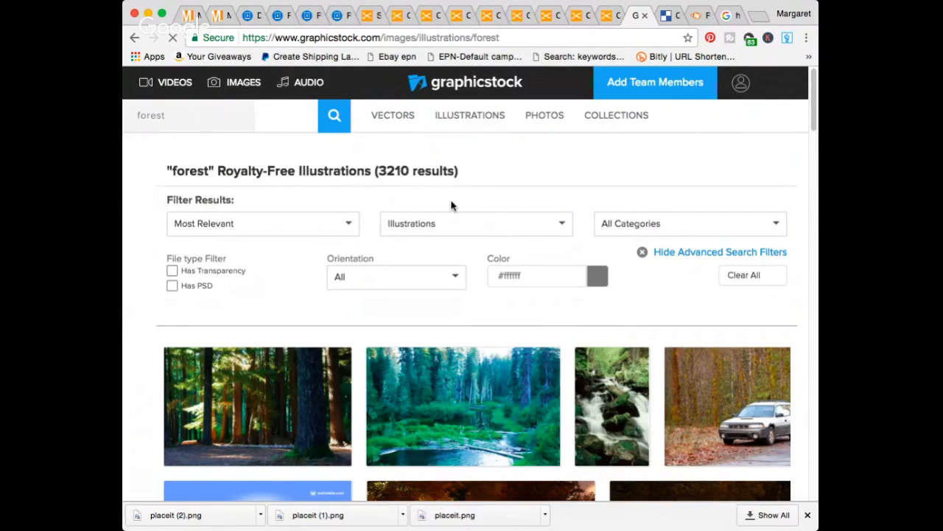
# - Look through the forest illustrations for T-shirt artwork and open two promising graphics in new tabs
pyautogui.scroll(-5, 450, 236)
pyautogui.scroll(-5, 448, 262)
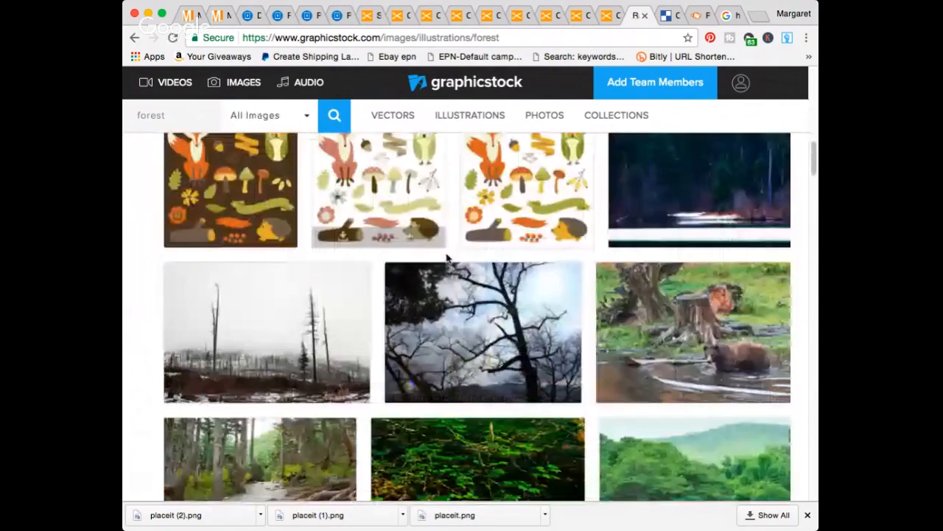
pyautogui.scroll(-4, 447, 256)
pyautogui.scroll(-3, 448, 256)
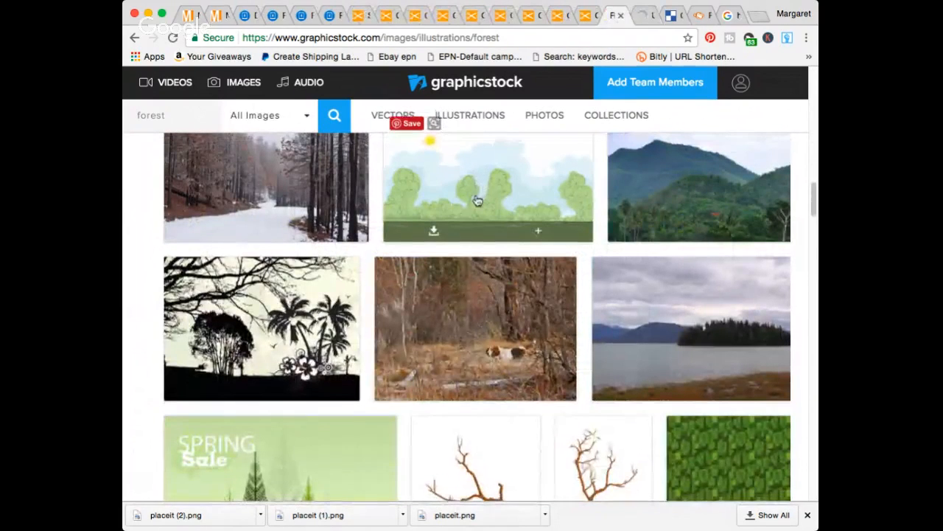
pyautogui.scroll(-4, 479, 203)
pyautogui.scroll(-3, 268, 247)
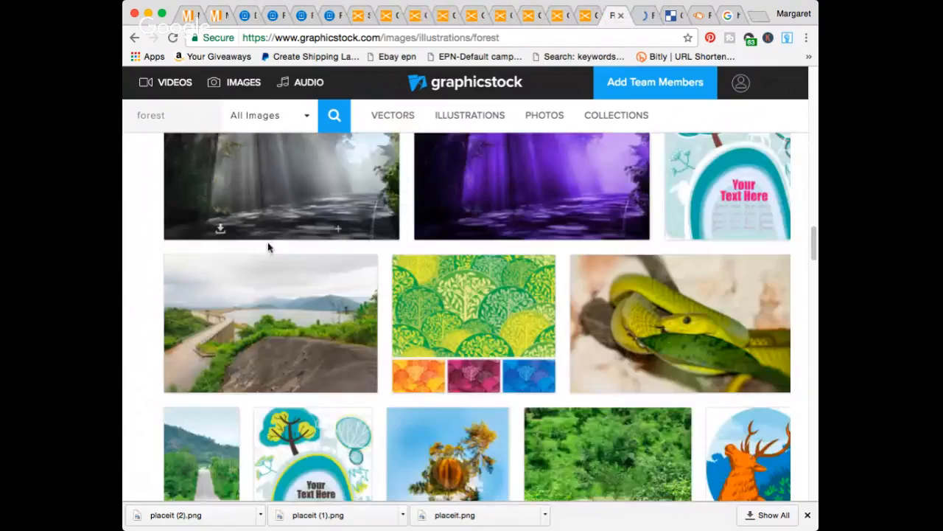
pyautogui.scroll(4, 267, 246)
pyautogui.scroll(-3, 352, 265)
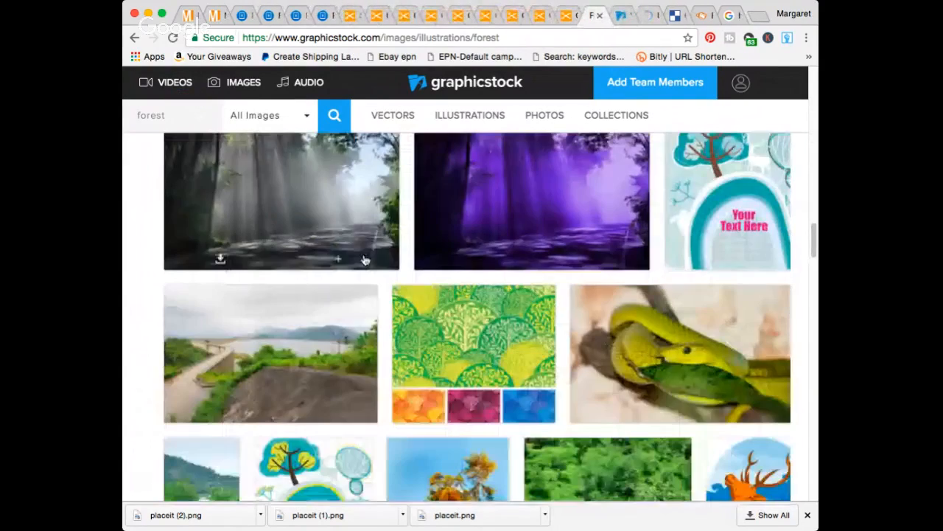
pyautogui.scroll(-1, 361, 265)
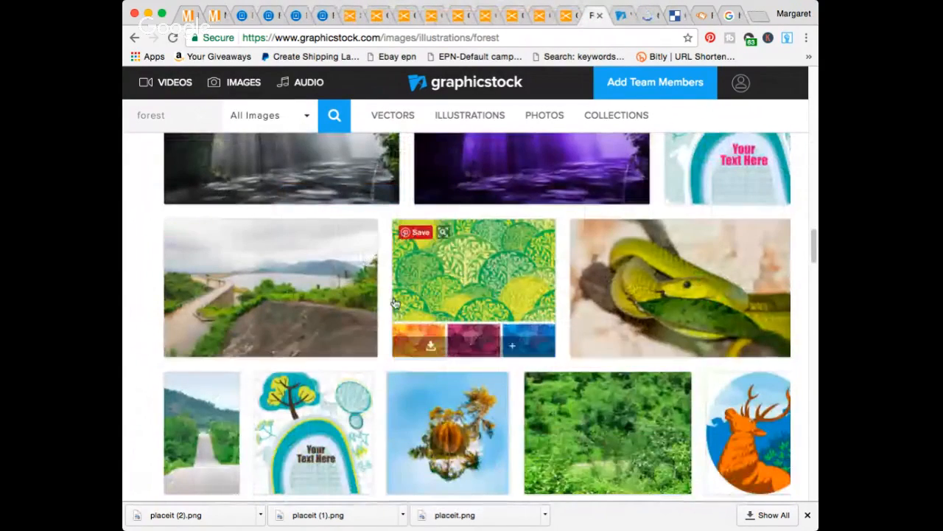
# - Browse the remaining forest illustrations in the first batch and open one more promising graphic in a new tab
pyautogui.scroll(-9, 603, 285)
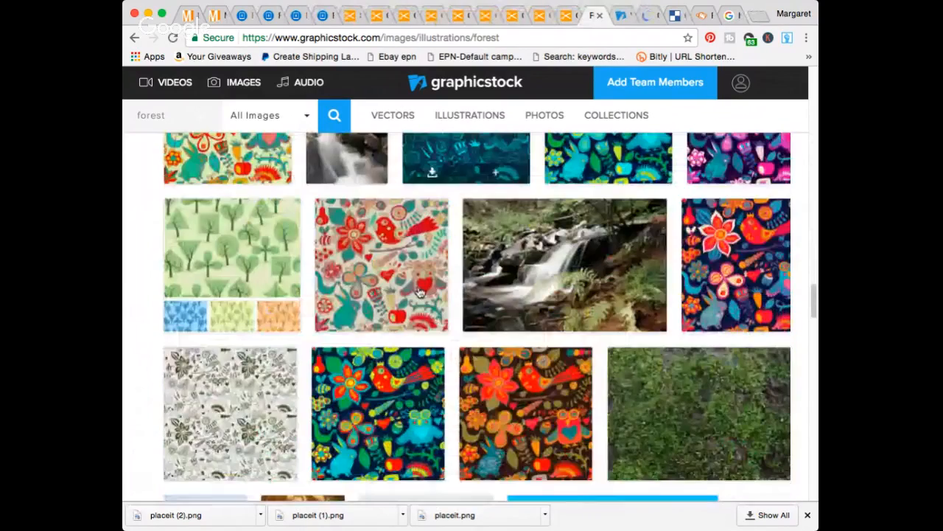
pyautogui.moveTo(420, 292)
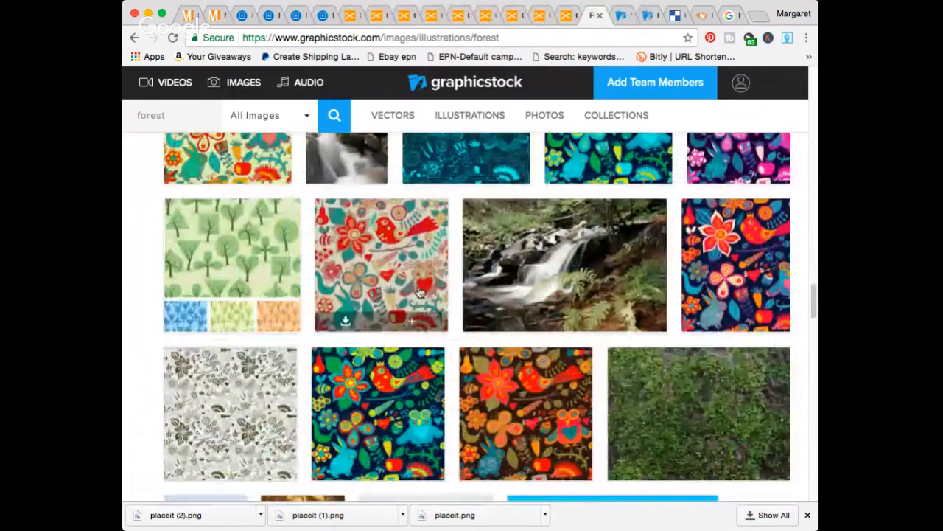
pyautogui.scroll(-9, 347, 324)
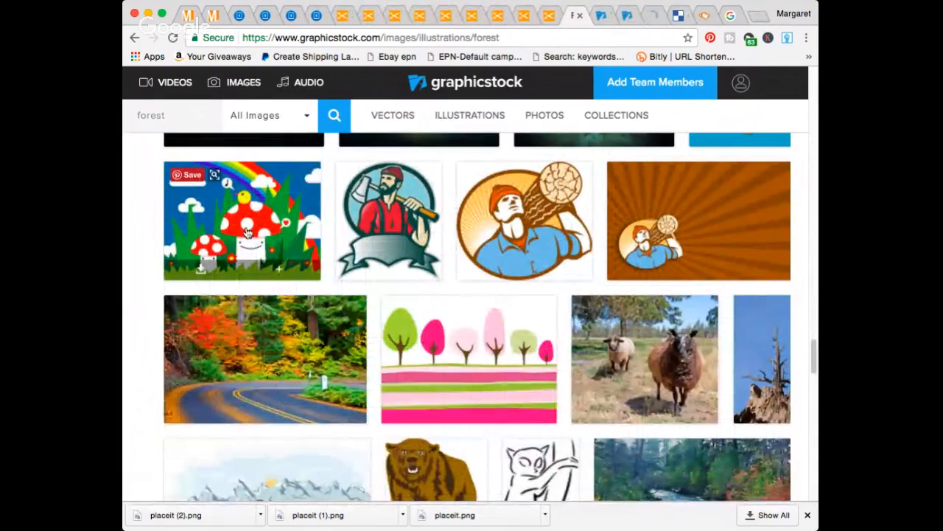
pyautogui.scroll(-2, 277, 305)
pyautogui.scroll(-7, 333, 273)
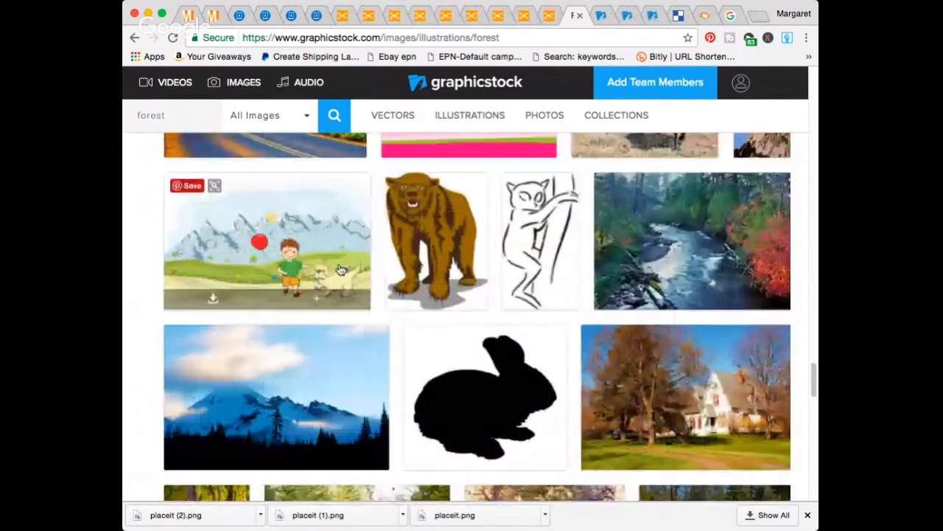
pyautogui.scroll(-8, 342, 276)
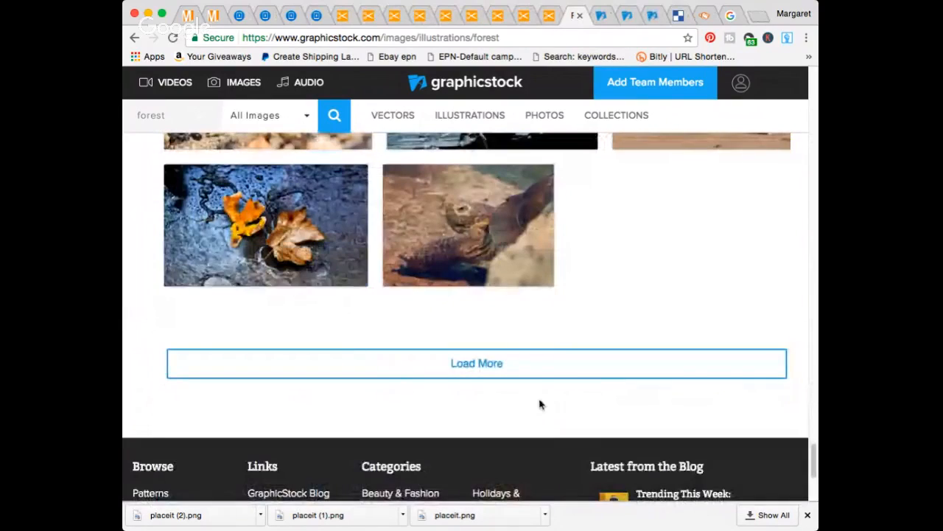
# - Load the second batch of forest illustrations and look through it for T-shirt artwork
pyautogui.click(468, 365)
pyautogui.scroll(-6, 569, 300)
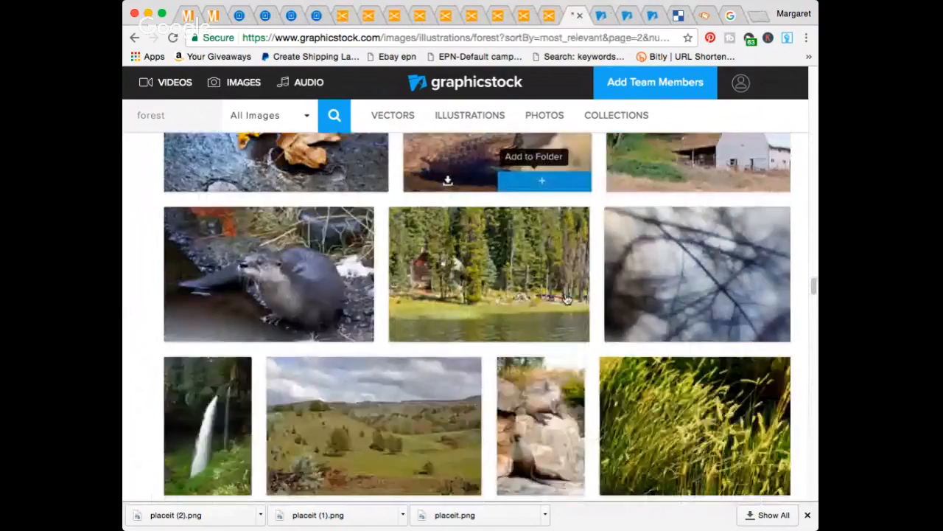
pyautogui.scroll(-7, 567, 309)
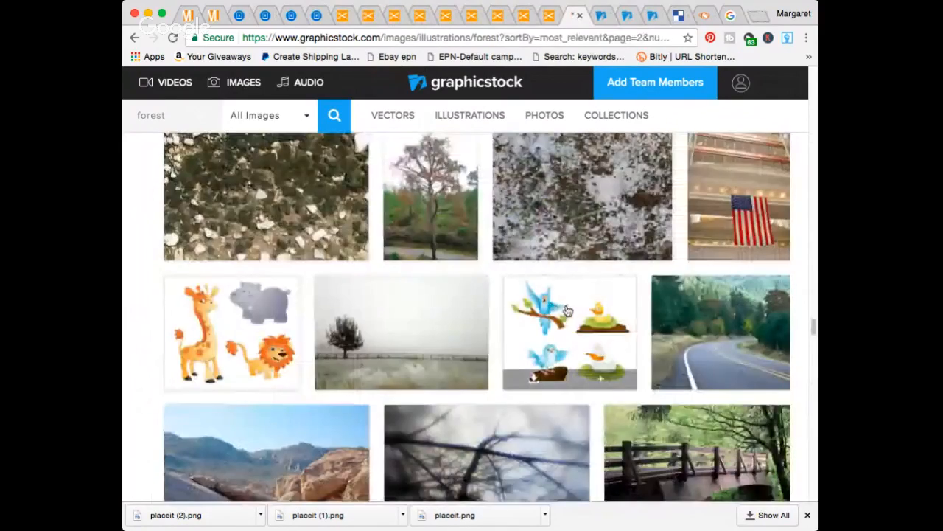
pyautogui.scroll(-3, 566, 303)
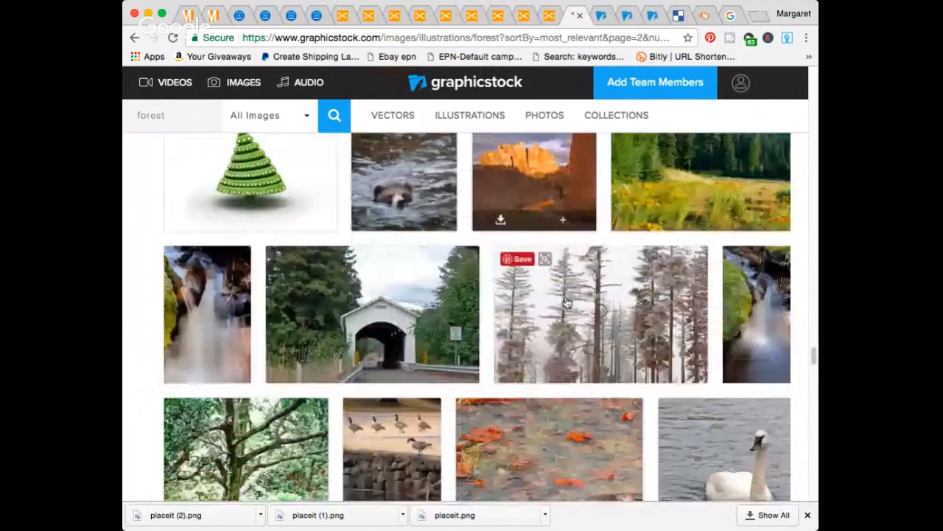
pyautogui.scroll(-5, 566, 302)
pyautogui.scroll(-5, 564, 301)
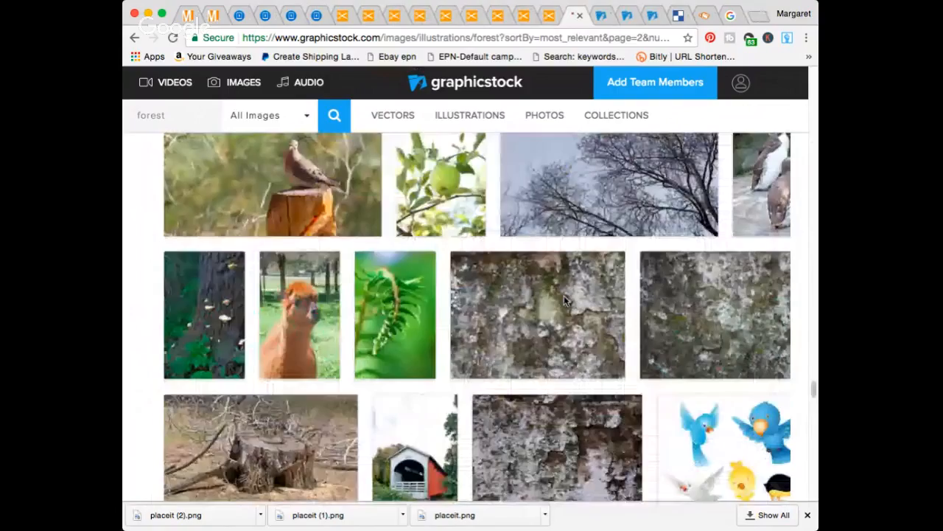
pyautogui.scroll(-5, 564, 299)
pyautogui.scroll(-10, 563, 300)
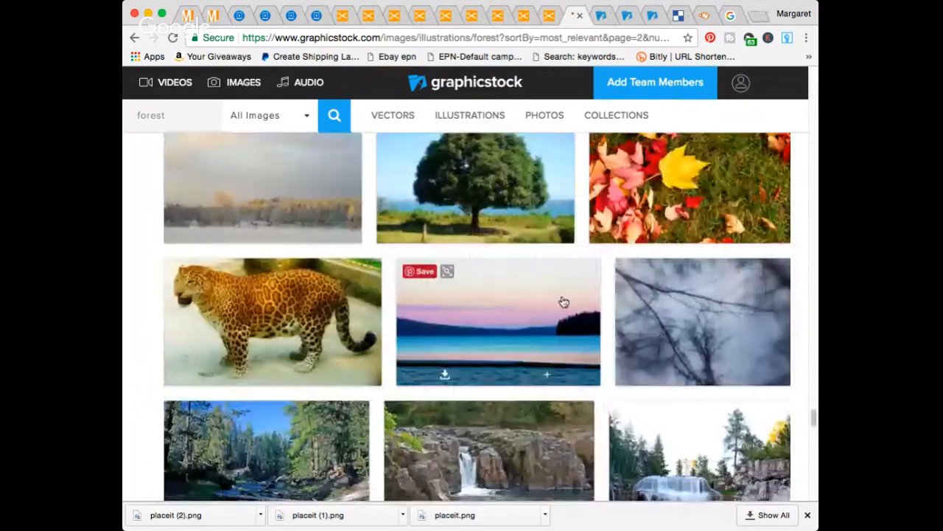
pyautogui.scroll(-10, 563, 303)
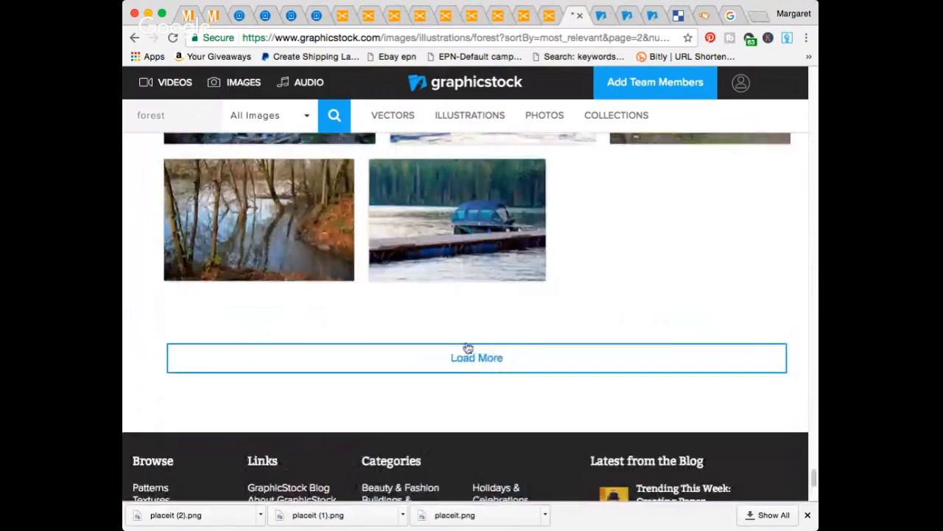
# - Load the third batch of forest results and check it for usable graphics
pyautogui.click(469, 355)
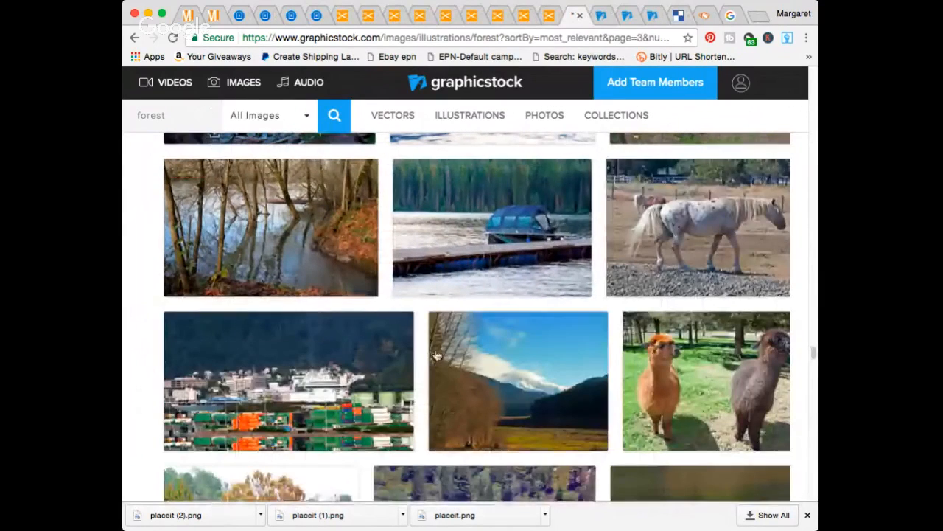
pyautogui.scroll(-5, 435, 356)
pyautogui.scroll(2, 433, 349)
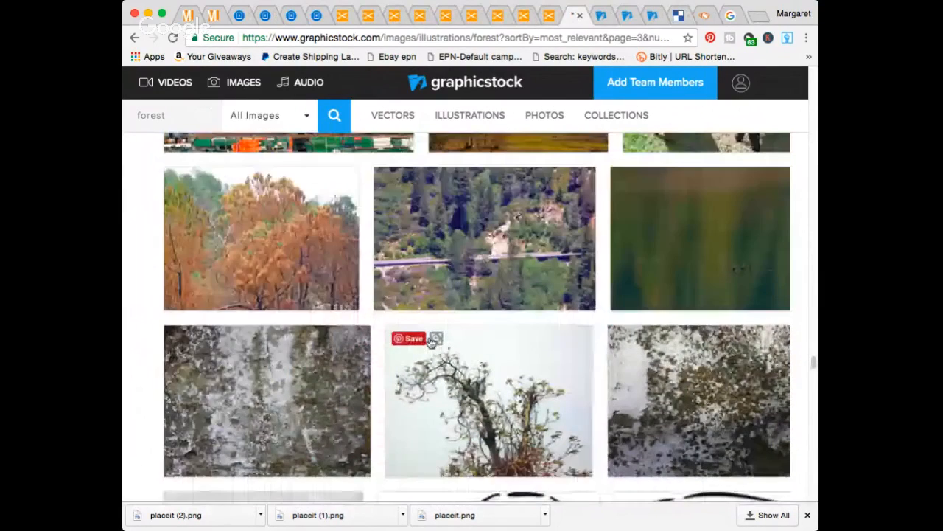
pyautogui.scroll(-2, 428, 347)
pyautogui.scroll(-3, 418, 345)
pyautogui.scroll(-15, 421, 344)
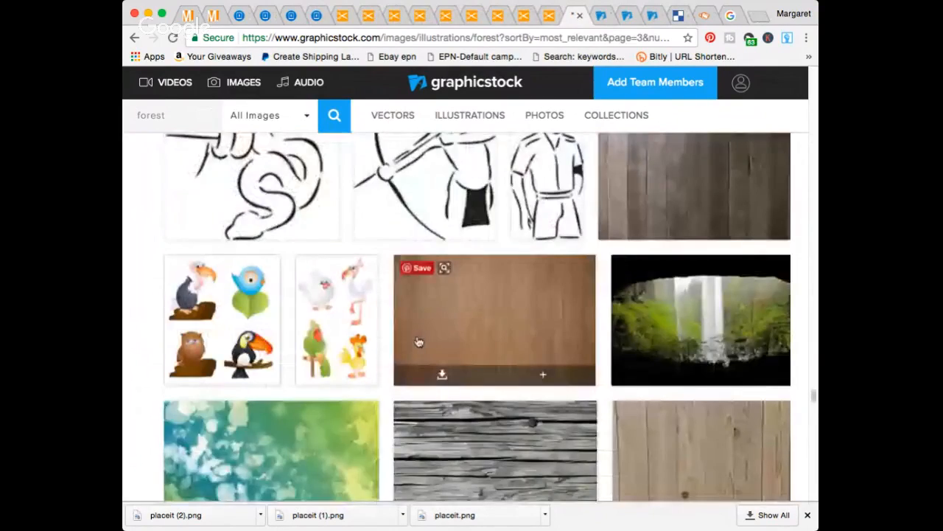
pyautogui.scroll(-10, 426, 341)
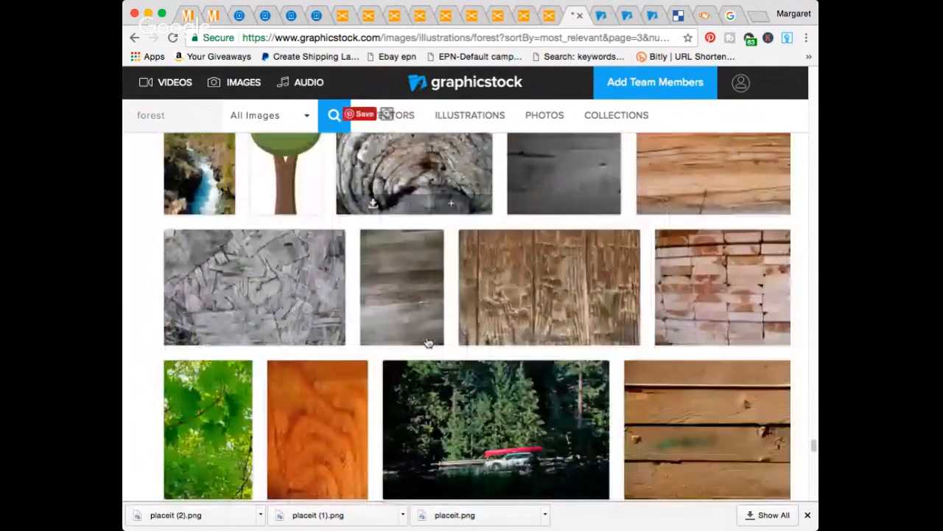
pyautogui.scroll(-5, 439, 344)
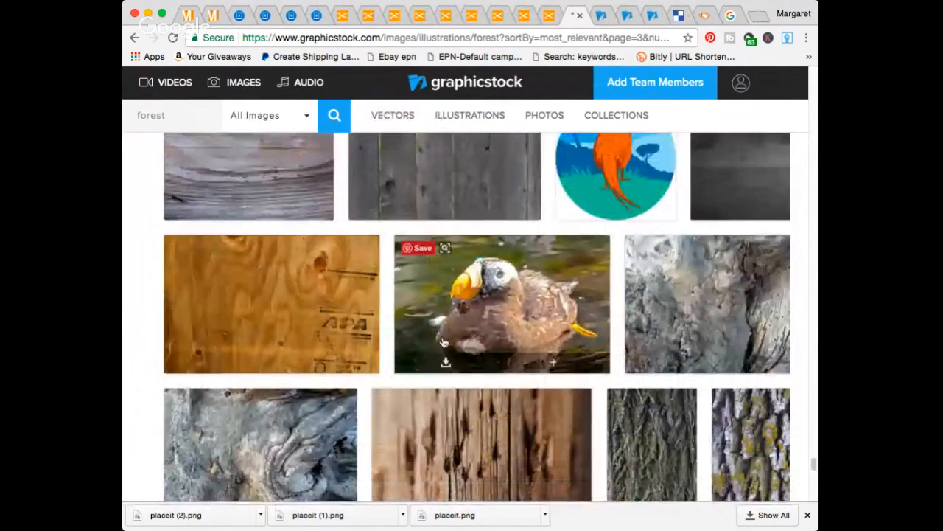
pyautogui.scroll(-5, 457, 344)
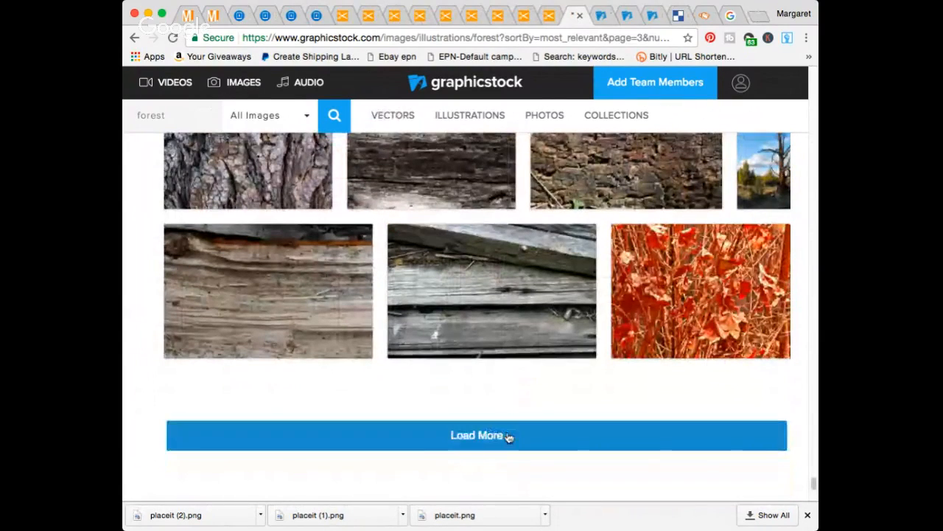
# - Load the fourth batch of forest results and scan all of it for suitable artwork
pyautogui.click(504, 437)
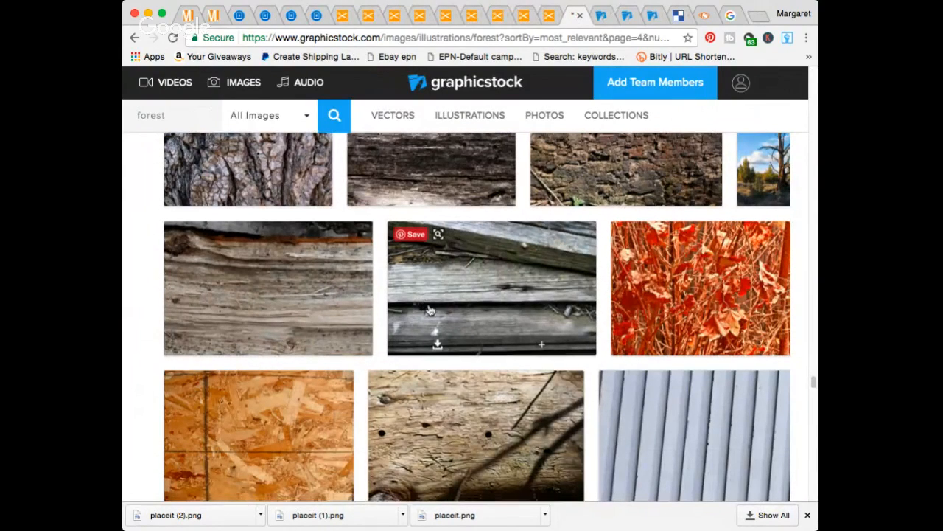
pyautogui.scroll(-3, 426, 308)
pyautogui.scroll(-2, 429, 310)
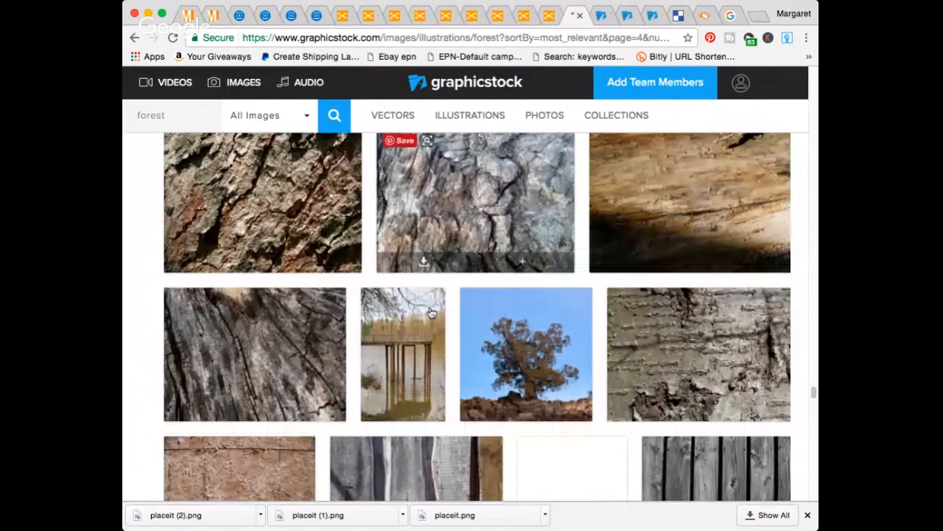
pyautogui.scroll(-5, 435, 314)
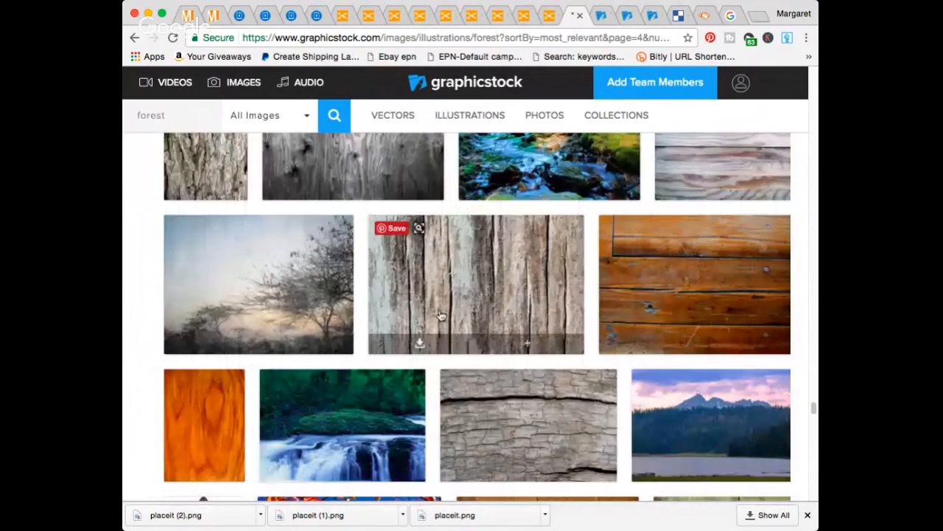
pyautogui.scroll(-5, 440, 316)
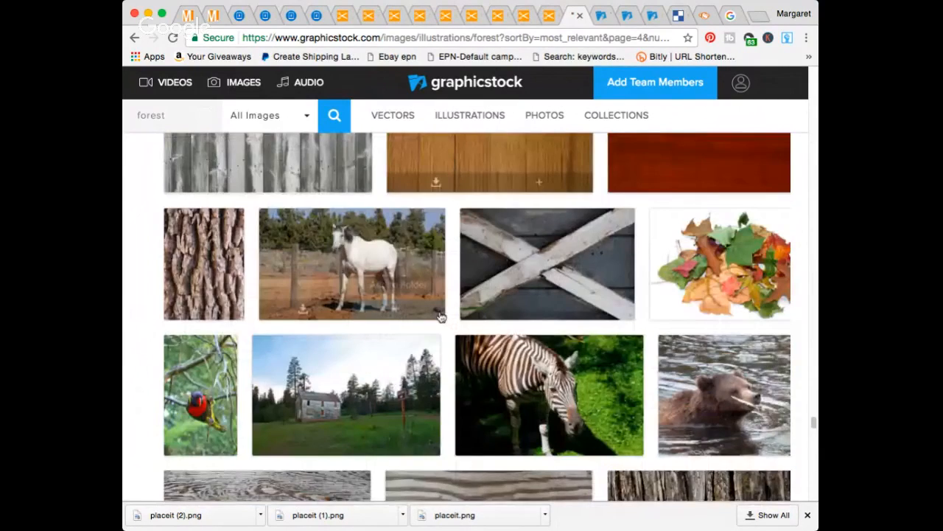
pyautogui.scroll(-10, 440, 315)
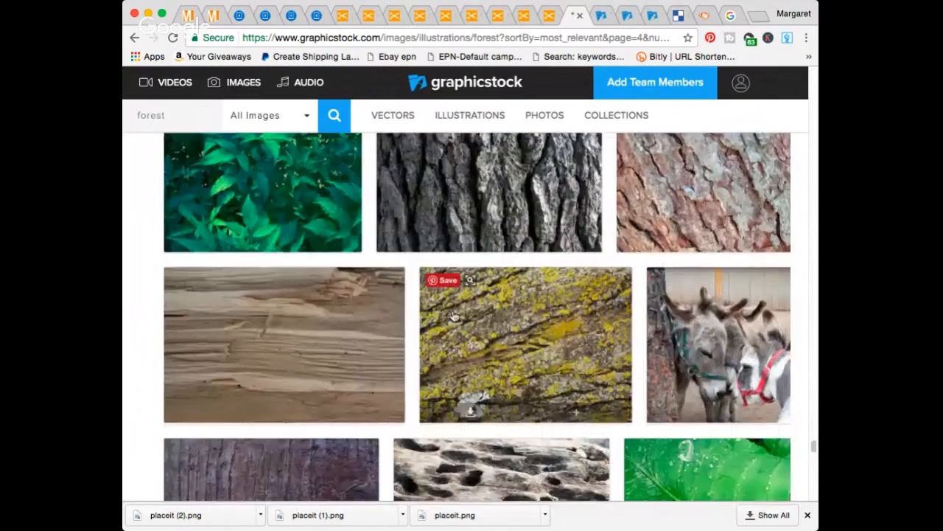
pyautogui.scroll(-10, 454, 316)
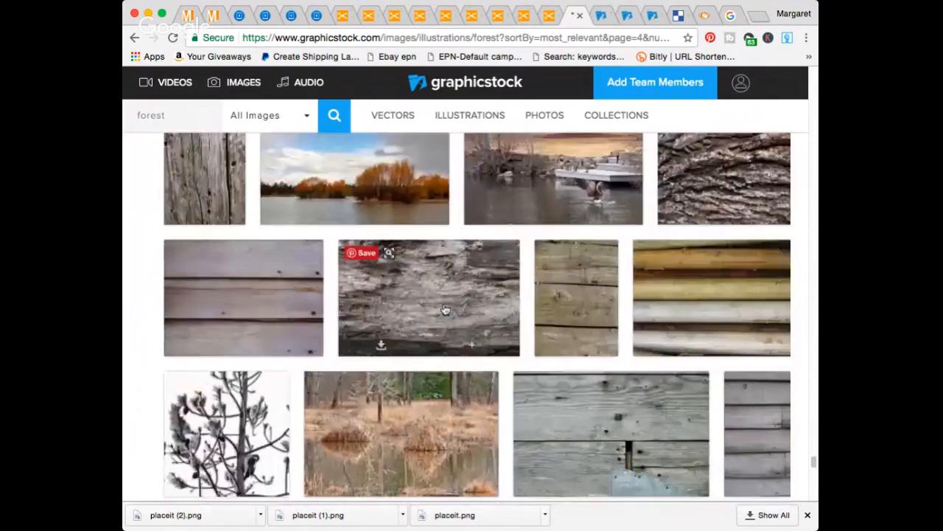
pyautogui.scroll(-10, 445, 313)
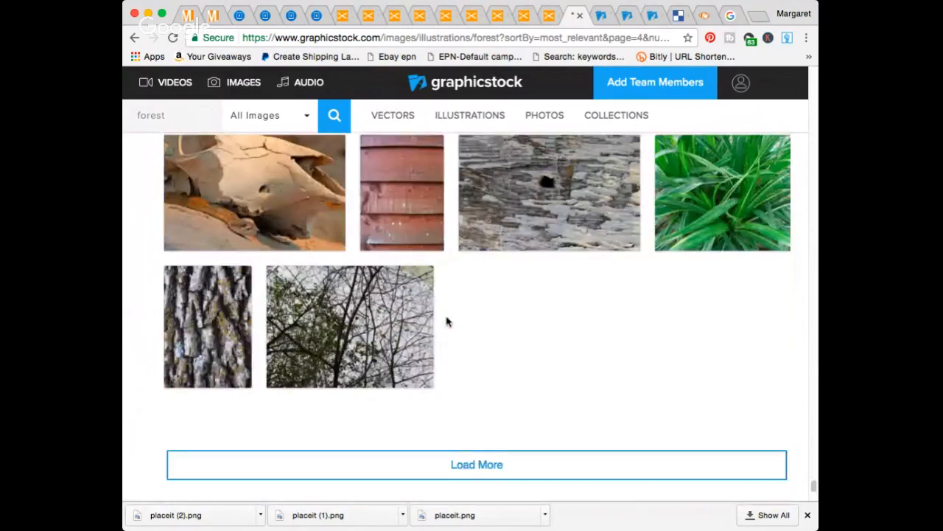
# - Load the fifth batch of forest results and check it for illustrations among the photos and wood textures
pyautogui.click(470, 452)
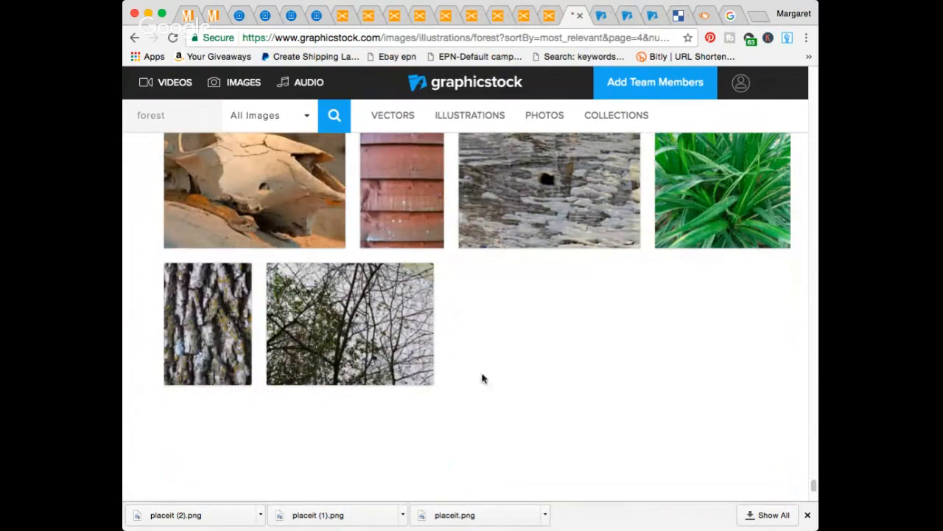
pyautogui.scroll(-8, 476, 381)
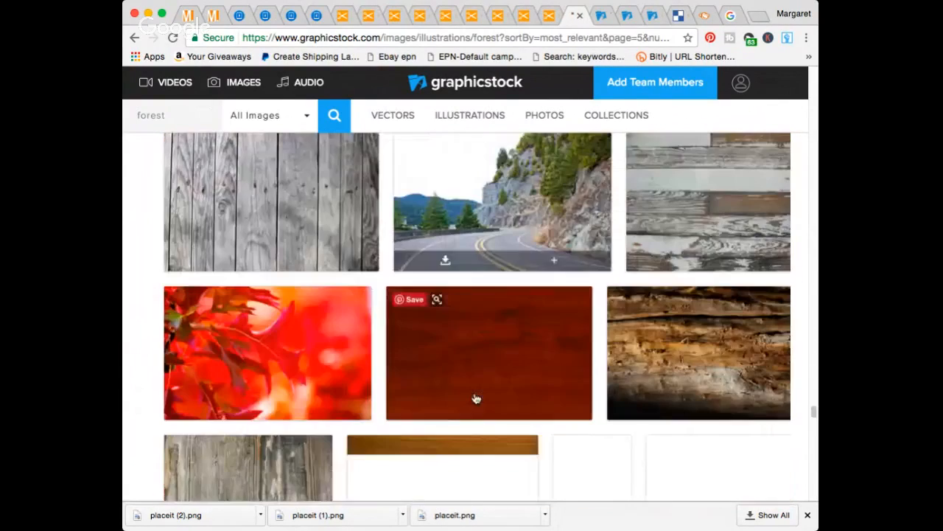
pyautogui.scroll(6, 477, 403)
pyautogui.scroll(-11, 477, 399)
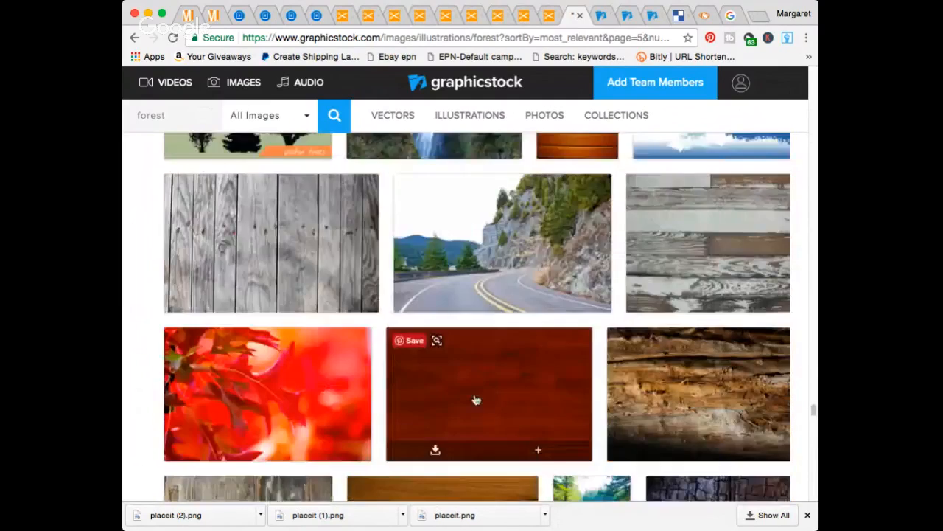
pyautogui.scroll(-10, 477, 390)
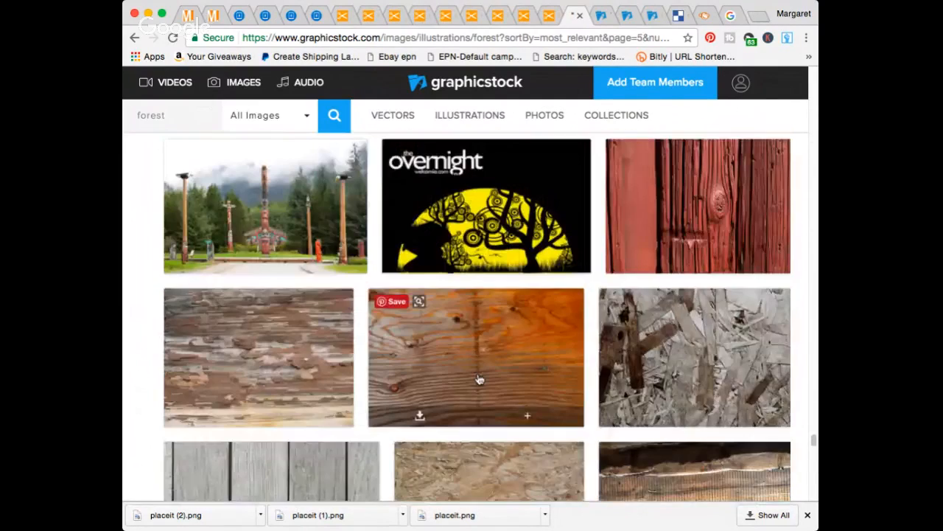
pyautogui.scroll(-5, 479, 379)
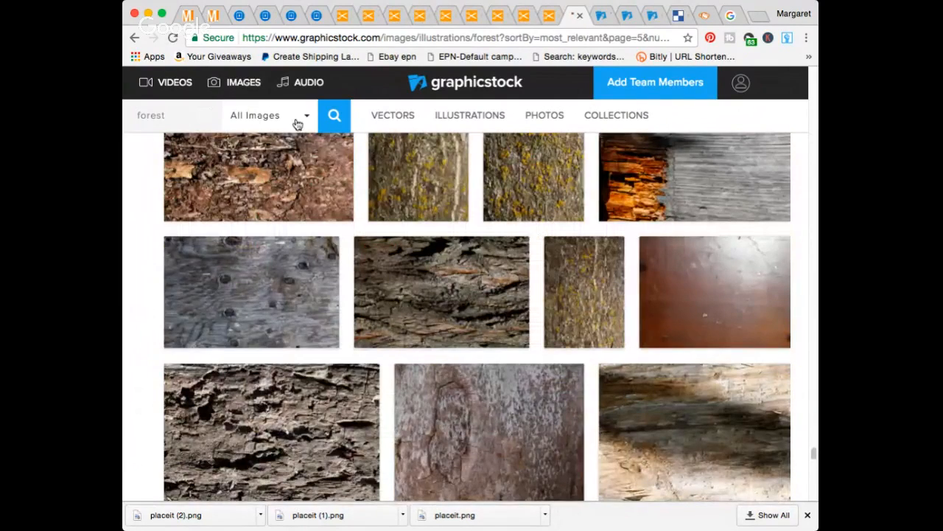
# - Search GraphicStock images for "hiking" and look through the first batch of results
pyautogui.click(186, 130)
pyautogui.write('hi')
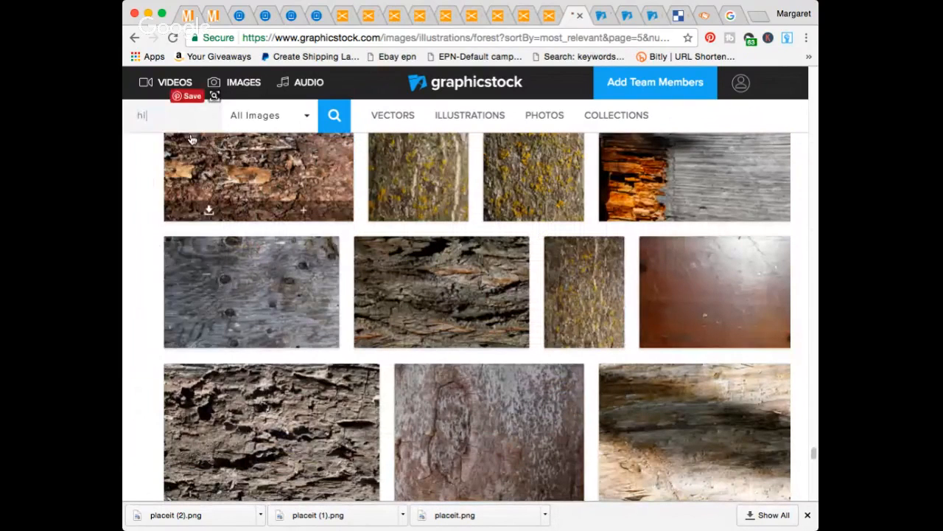
pyautogui.write('king')
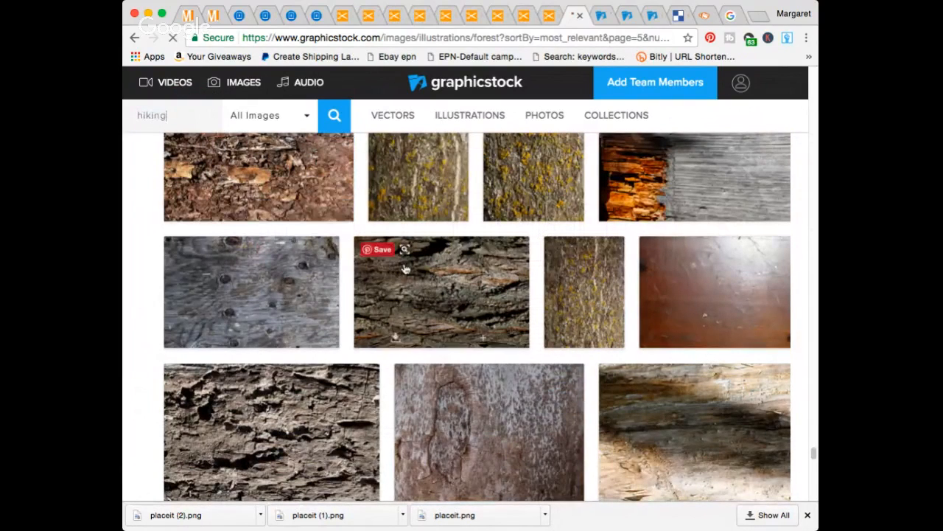
pyautogui.press('Return')
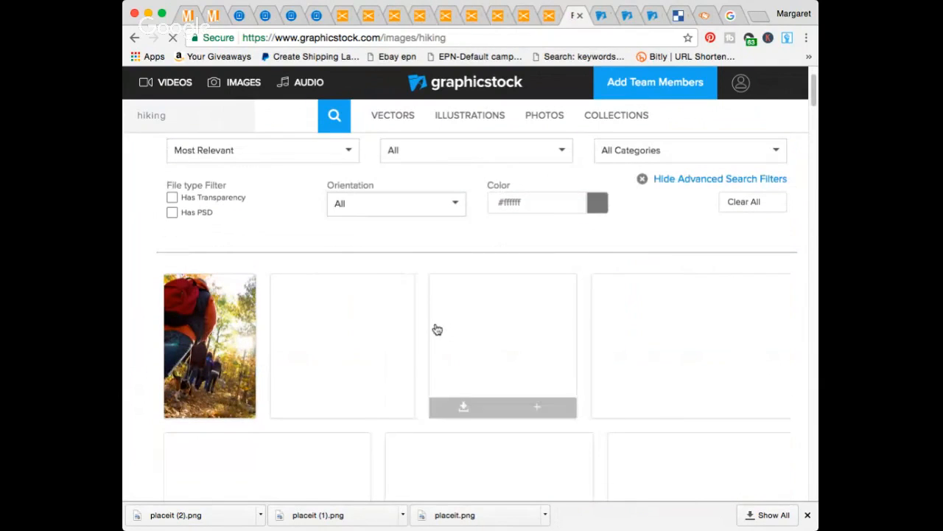
pyautogui.scroll(-3, 437, 330)
pyautogui.scroll(-10, 437, 329)
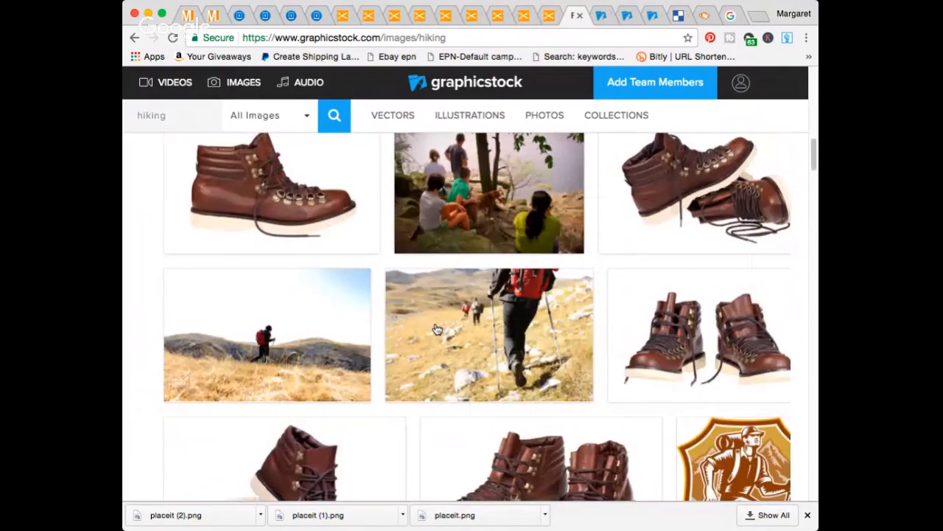
pyautogui.scroll(-10, 437, 330)
pyautogui.scroll(-10, 437, 330)
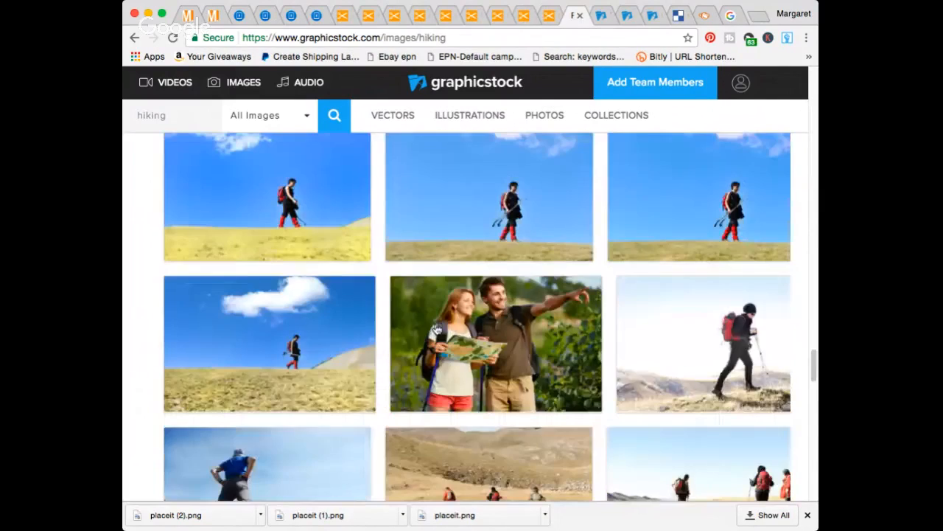
pyautogui.scroll(-10, 437, 329)
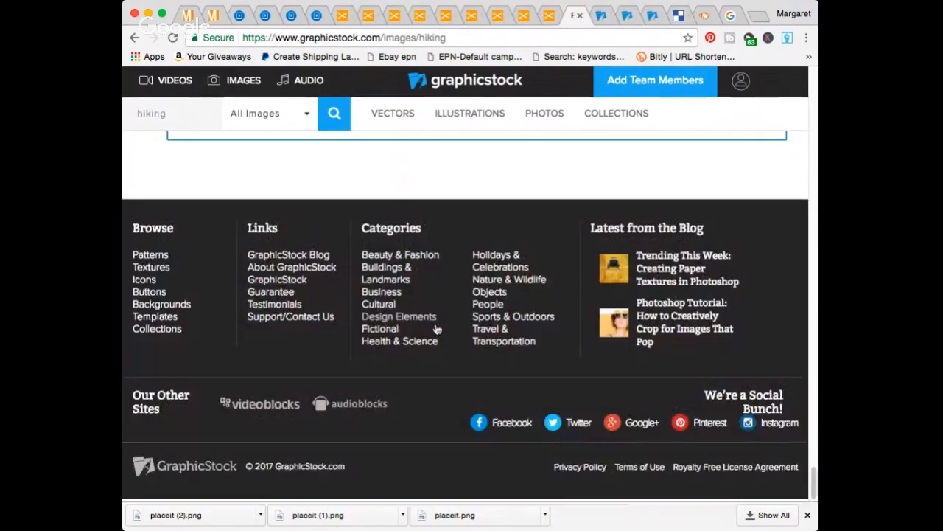
# - Return to the opened Openclipart graphics and examine the fir forest seamless pattern's details and download options
pyautogui.click(339, 16)
pyautogui.click(365, 21)
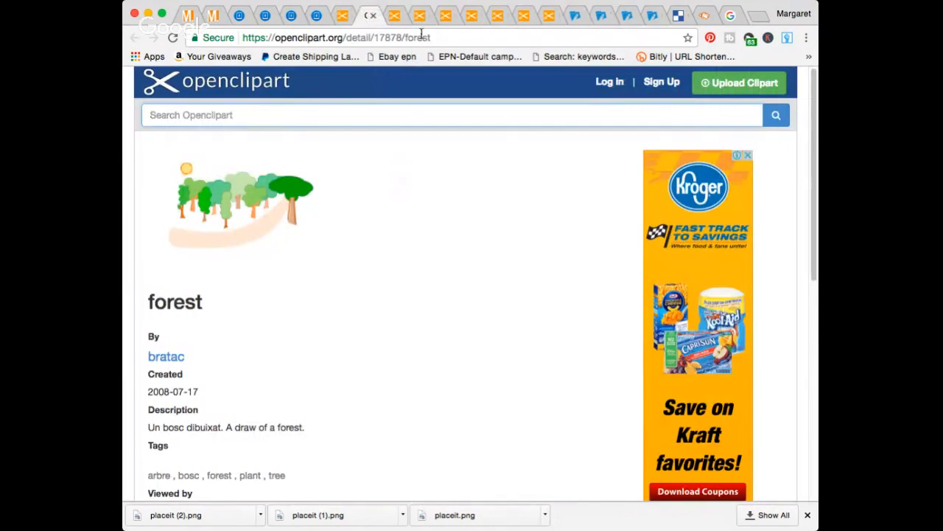
pyautogui.click(395, 16)
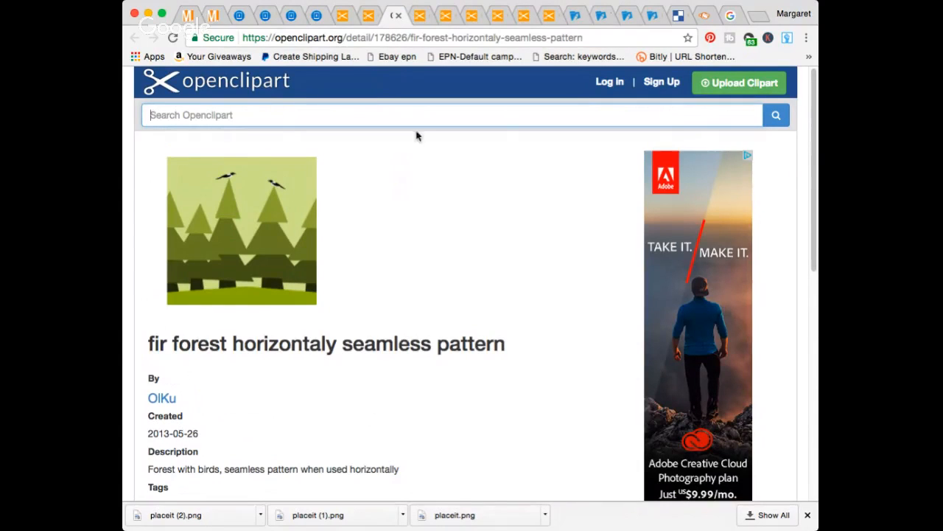
pyautogui.scroll(-5, 438, 316)
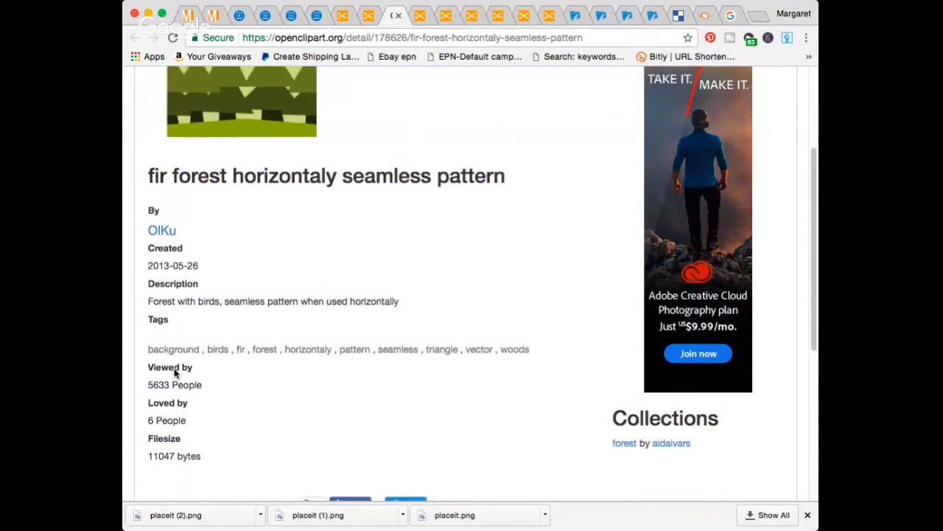
pyautogui.scroll(-3, 174, 372)
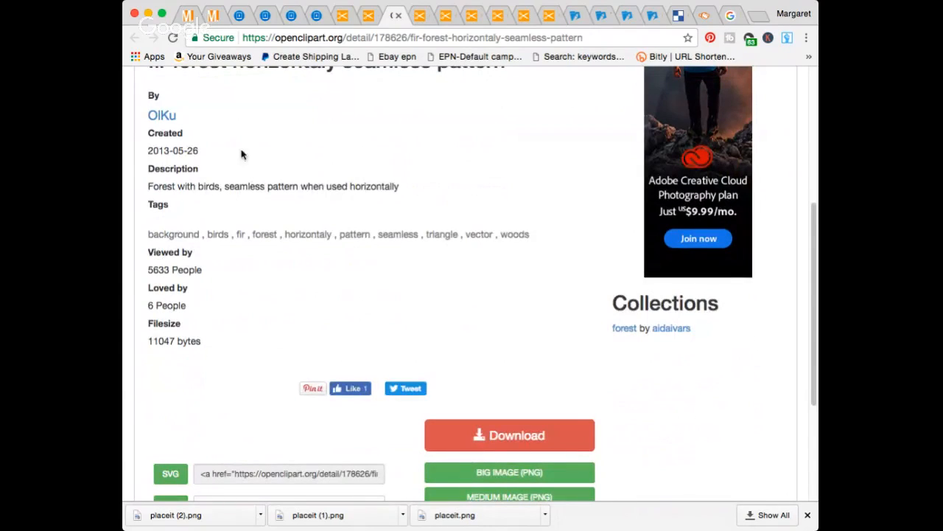
pyautogui.scroll(-2, 236, 281)
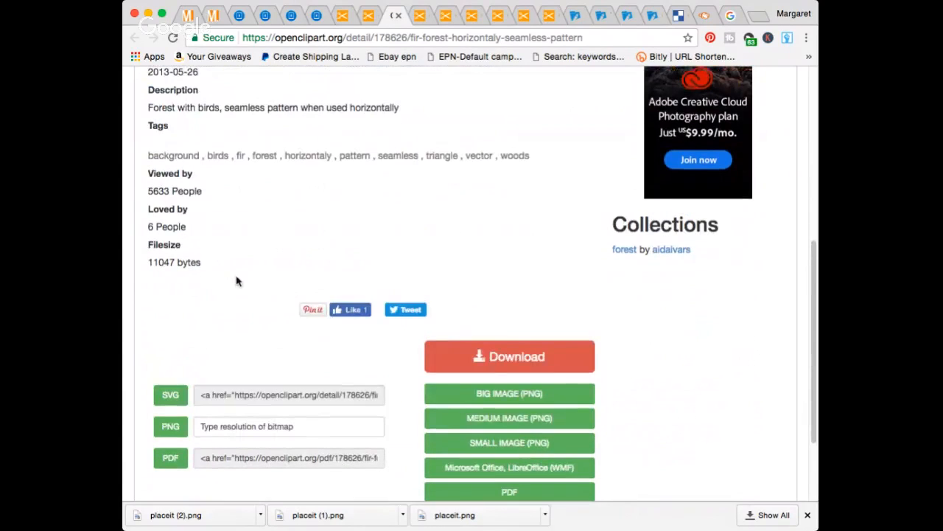
# - Download the fir forest seamless pattern as a medium PNG image and look through the remaining opened Openclipart graphics
pyautogui.click(516, 418)
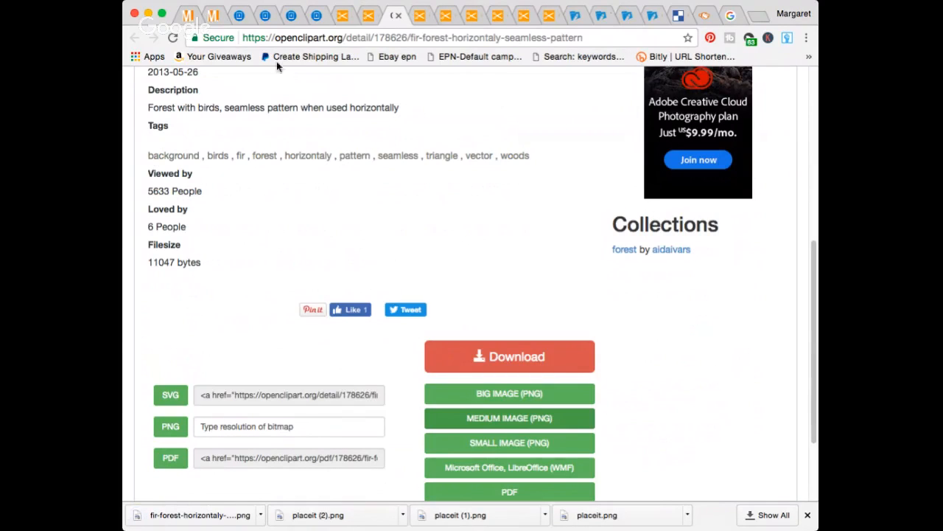
pyautogui.click(417, 17)
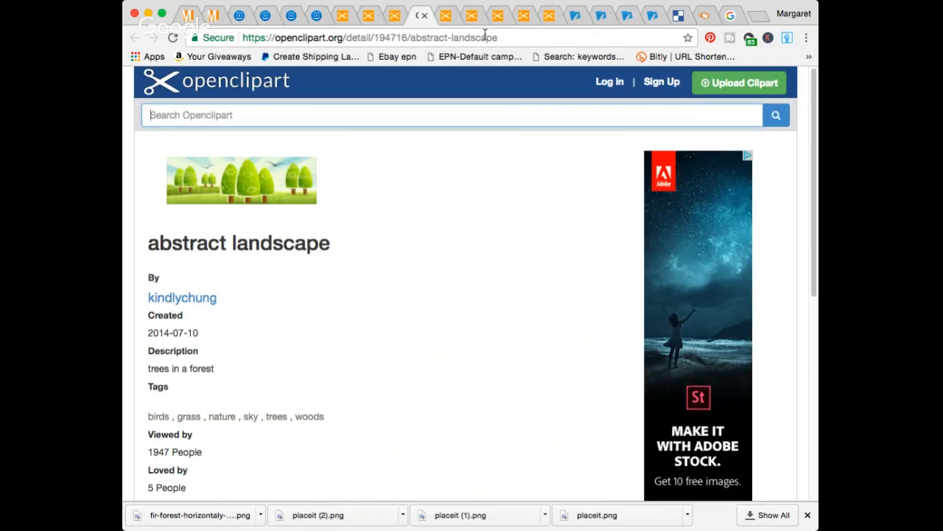
pyautogui.click(446, 18)
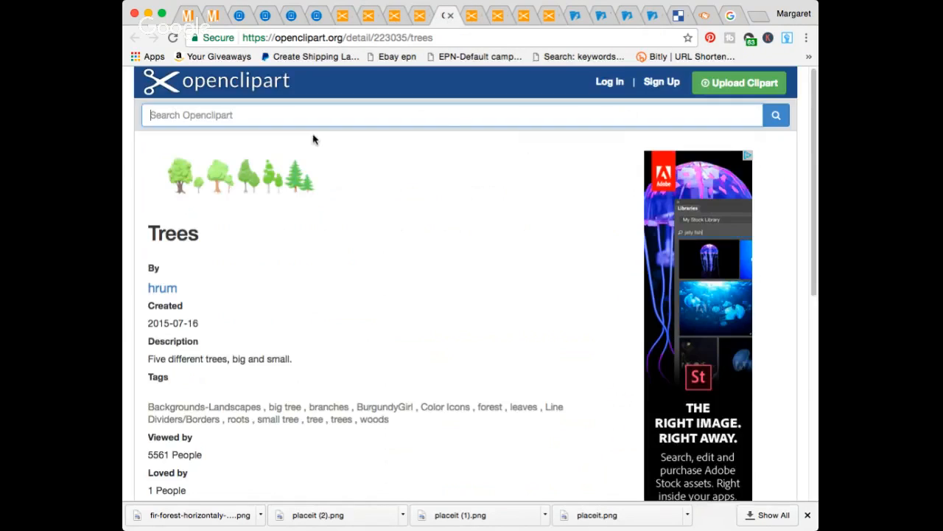
pyautogui.click(471, 15)
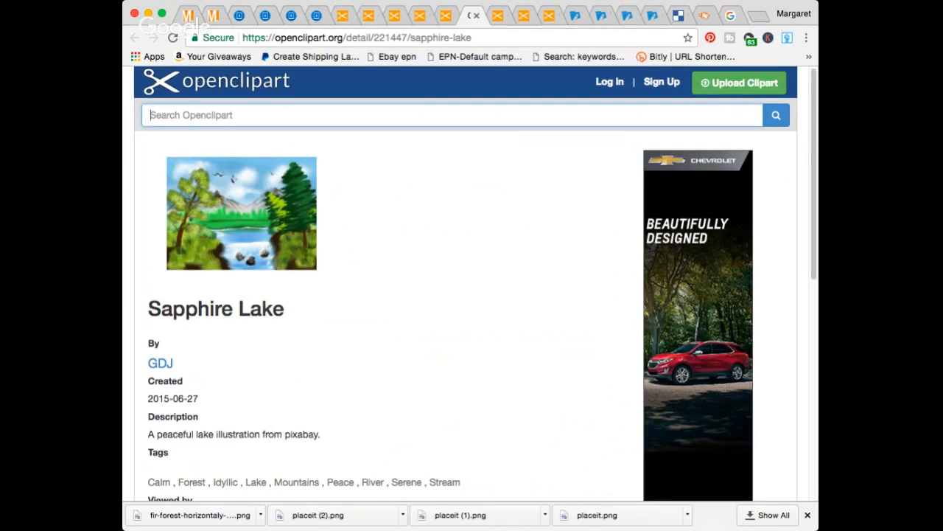
pyautogui.click(499, 17)
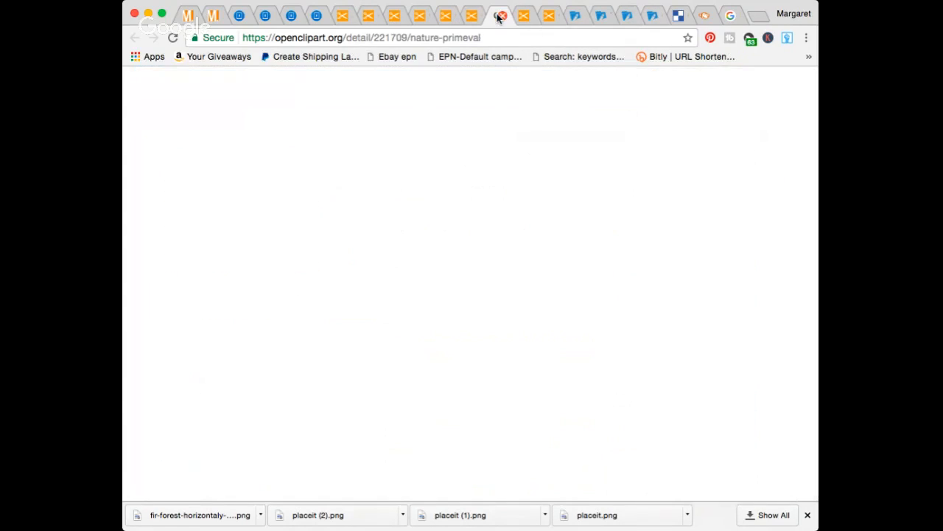
pyautogui.click(525, 16)
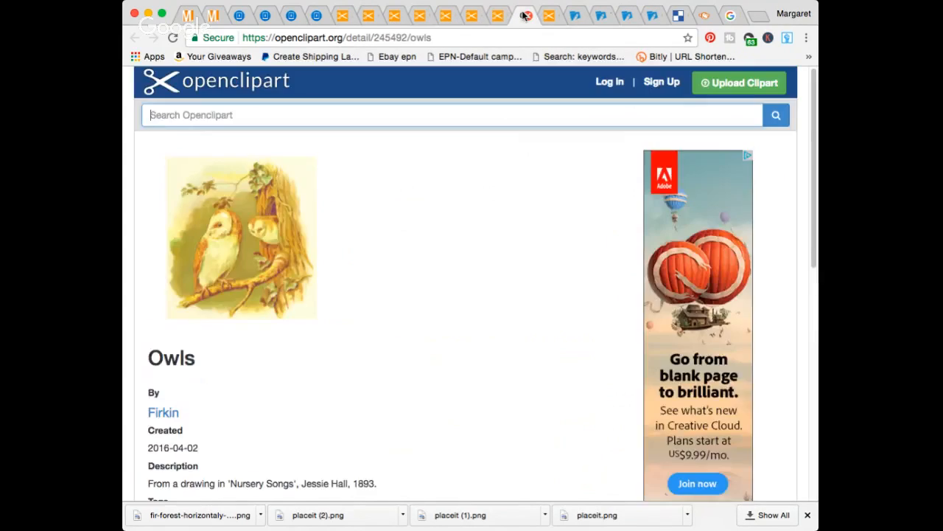
pyautogui.click(549, 15)
# - Download GraphicStock's Green Forest Vector image as a JPG and check the cute mushrooms and singing bird image
pyautogui.click(576, 15)
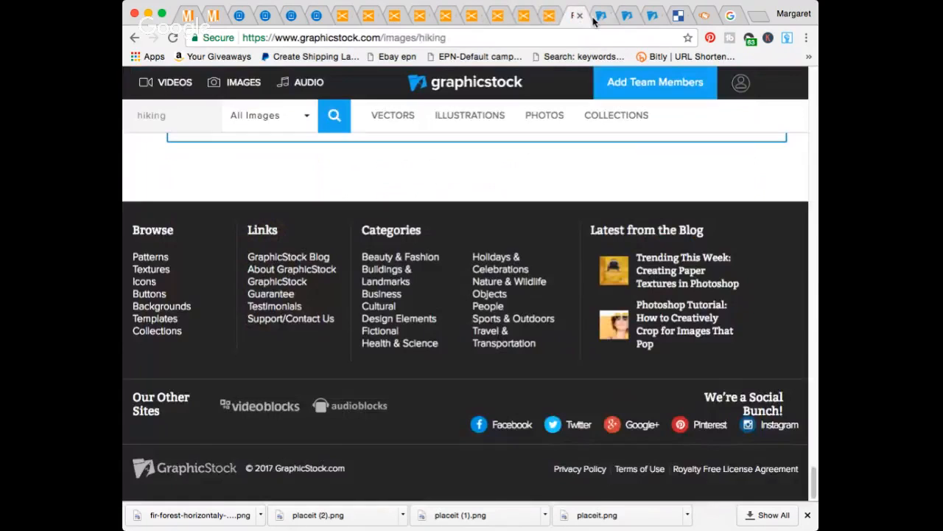
pyautogui.click(600, 16)
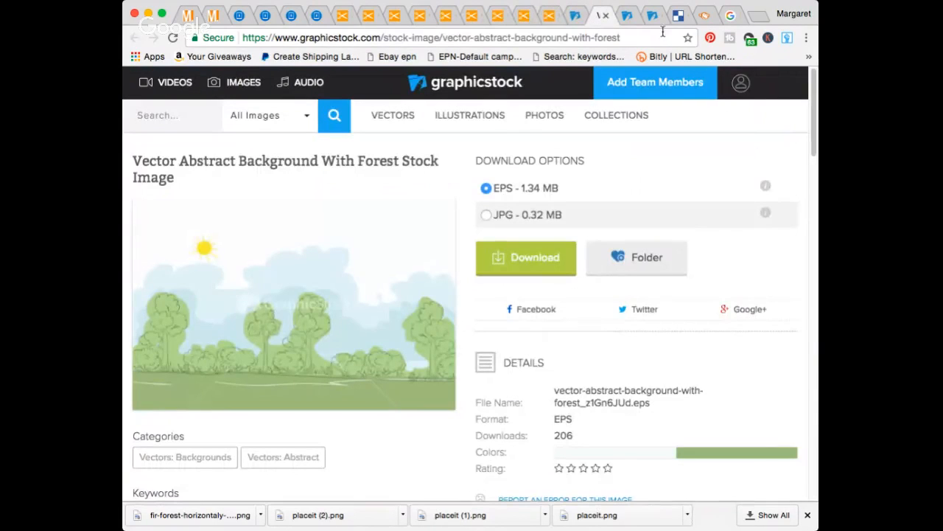
pyautogui.click(625, 17)
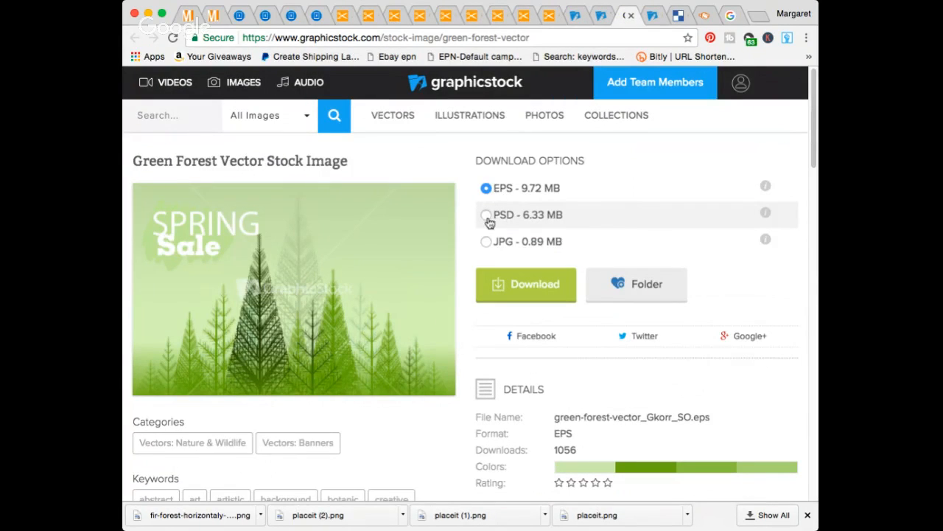
pyautogui.click(486, 241)
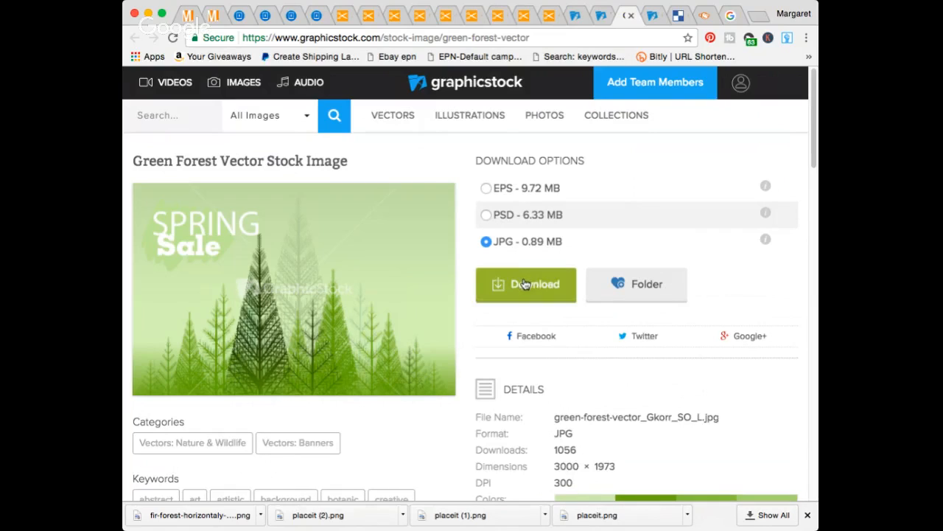
pyautogui.click(526, 285)
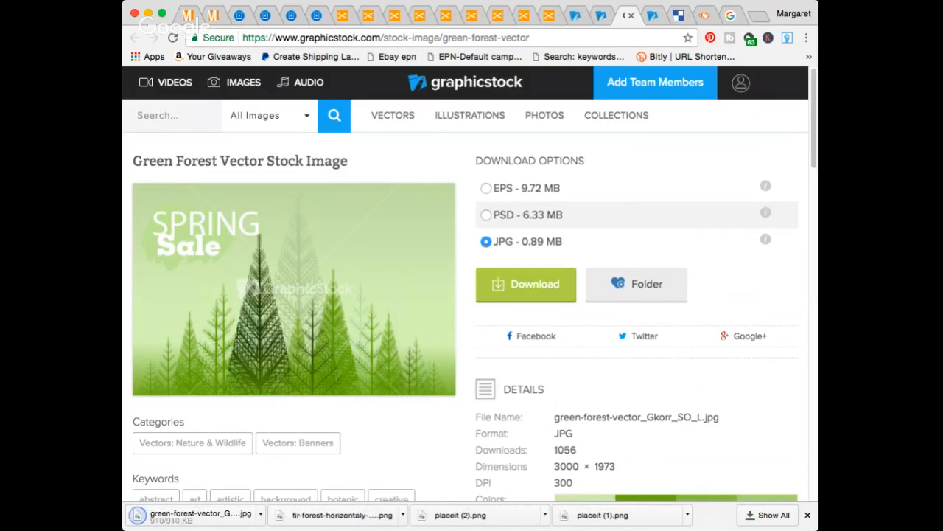
pyautogui.click(651, 18)
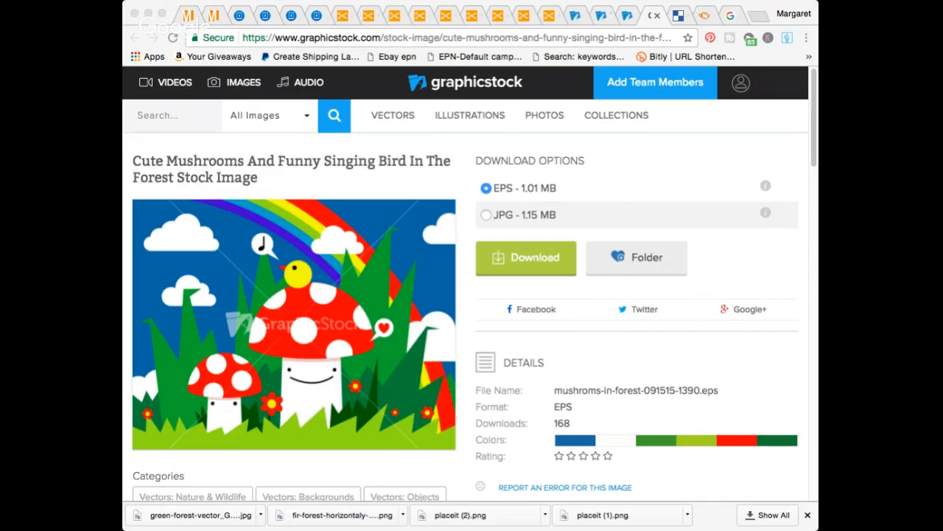
pyautogui.click(753, 165)
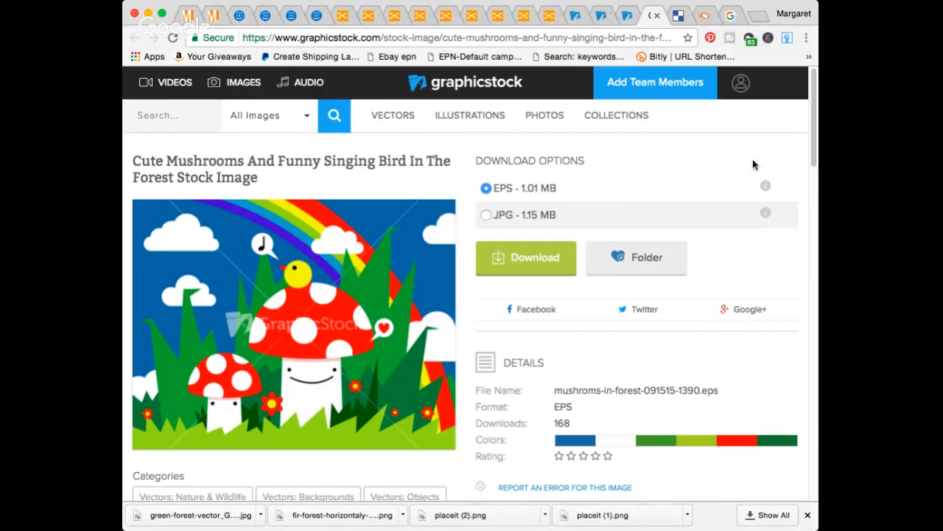
# - Switch to Clipping Magic and upload the downloaded green-forest-vector JPG for background removal
pyautogui.click(679, 18)
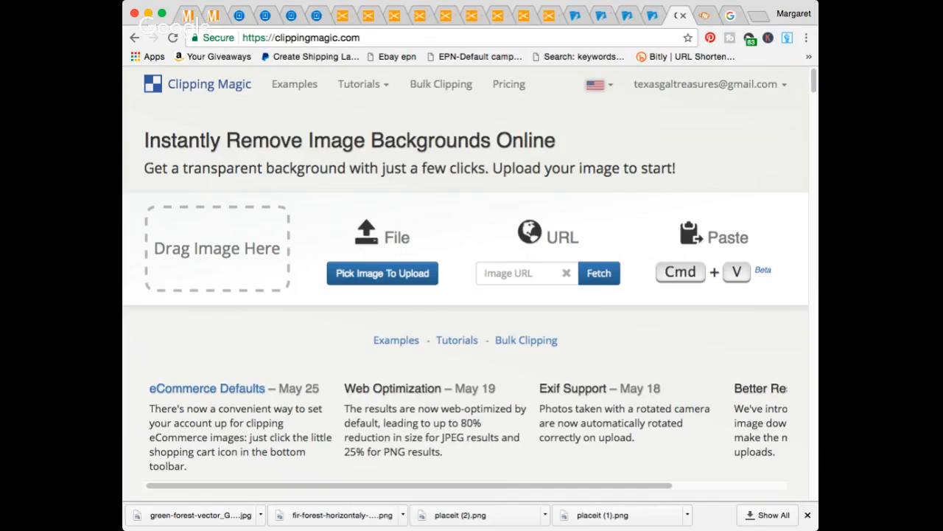
pyautogui.press('super+Tab')
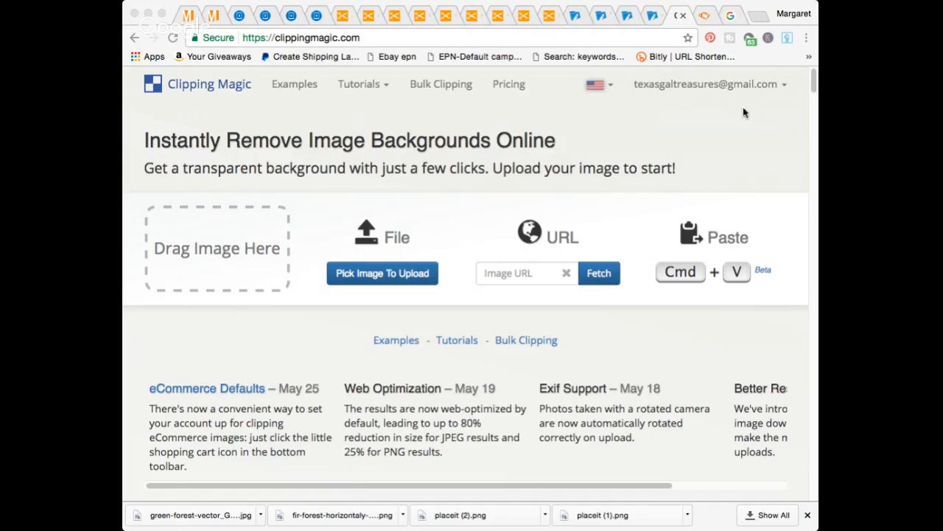
pyautogui.click(760, 128)
pyautogui.press('super+Tab')
pyautogui.click(753, 9)
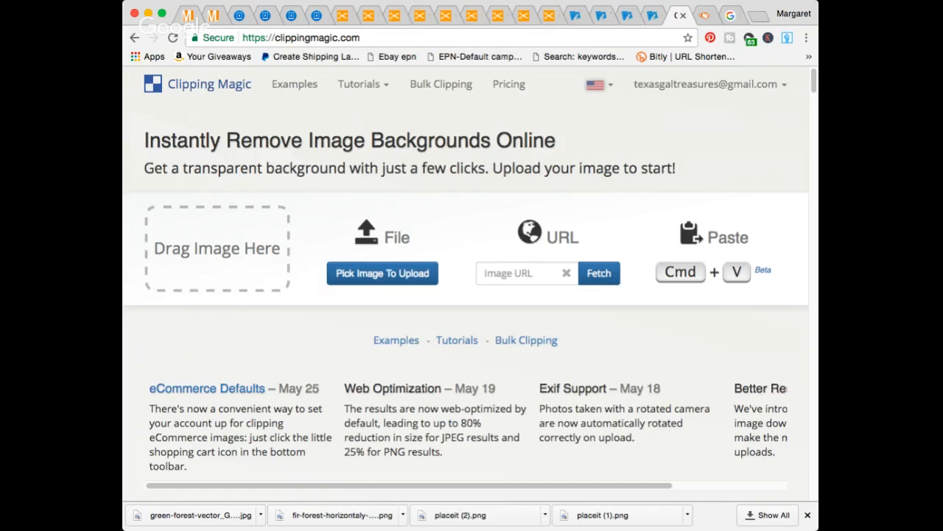
pyautogui.press('super+Tab')
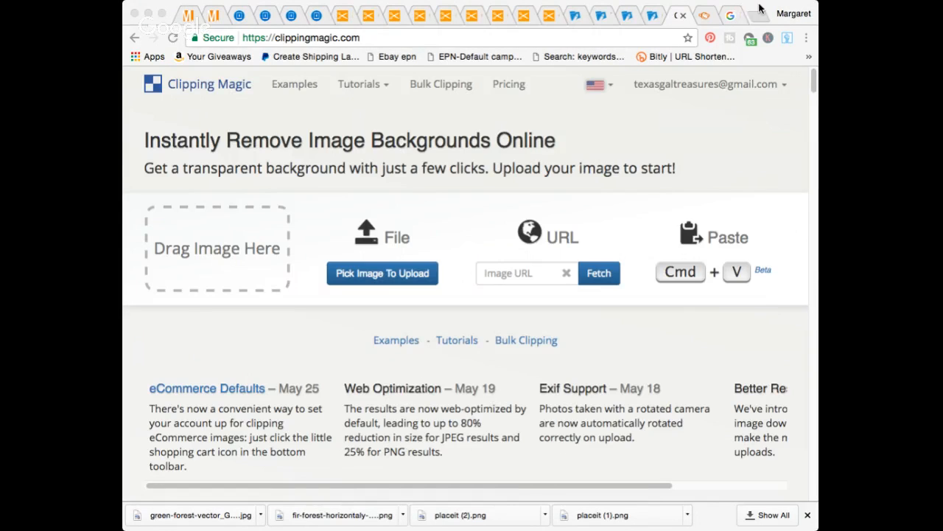
pyautogui.click(759, 11)
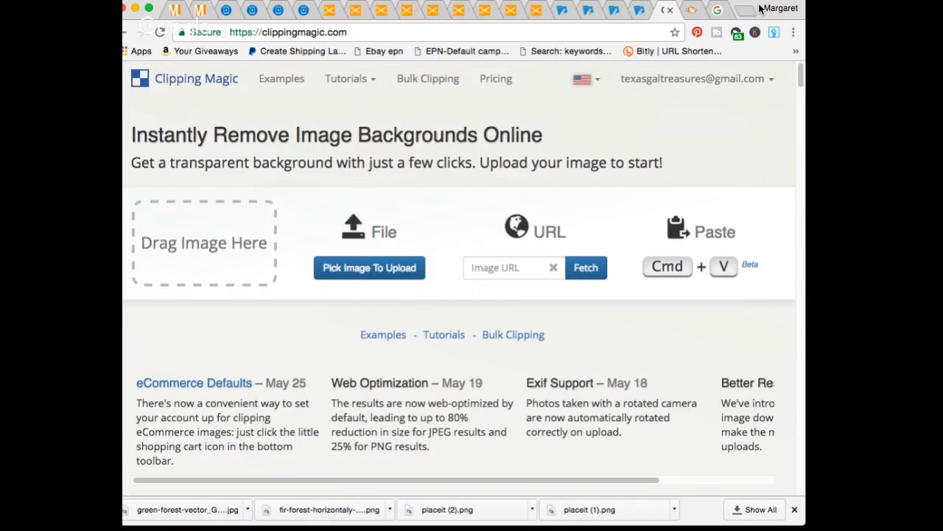
pyautogui.moveTo(761, 9); pyautogui.dragTo(509, 111)
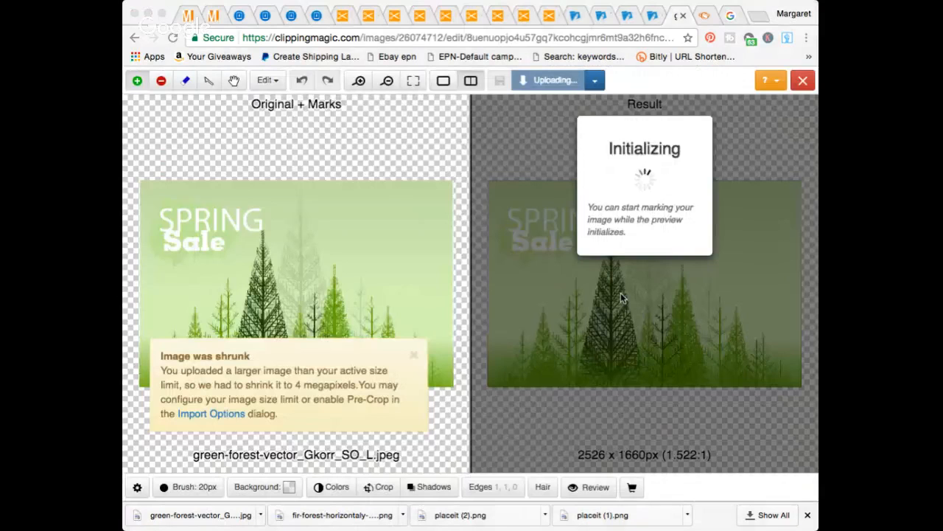
pyautogui.click(621, 297)
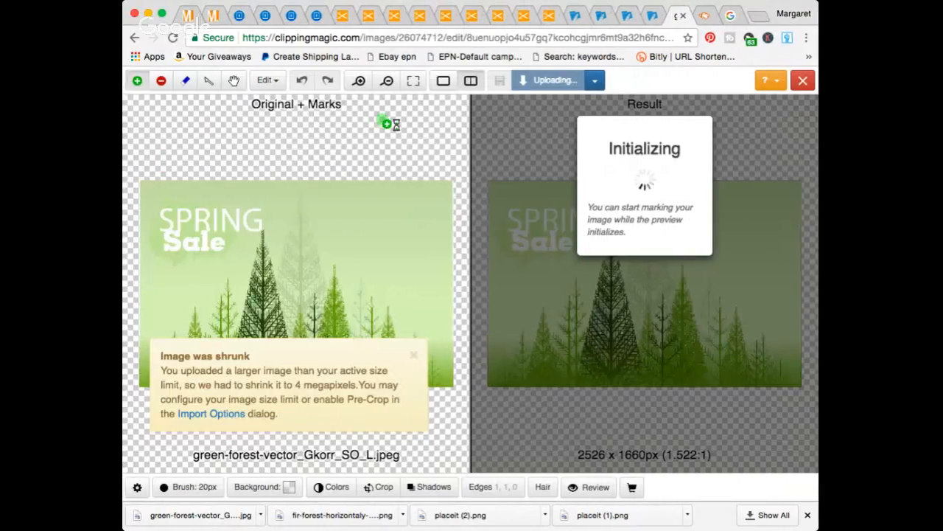
# - Mark spots along the trunk of the tall pale background tree as foreground to keep
pyautogui.scroll(5, 306, 286)
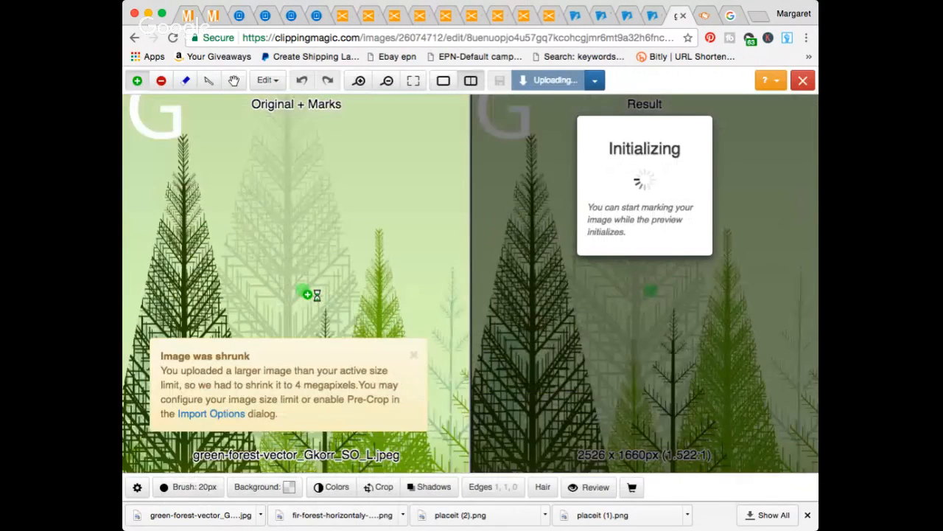
pyautogui.scroll(-5, 198, 289)
pyautogui.scroll(5, 198, 289)
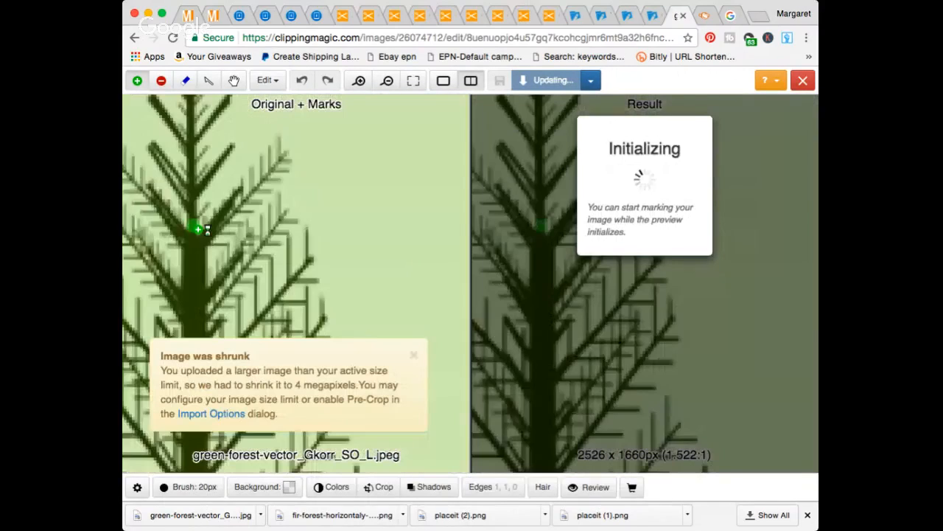
pyautogui.scroll(-5, 199, 229)
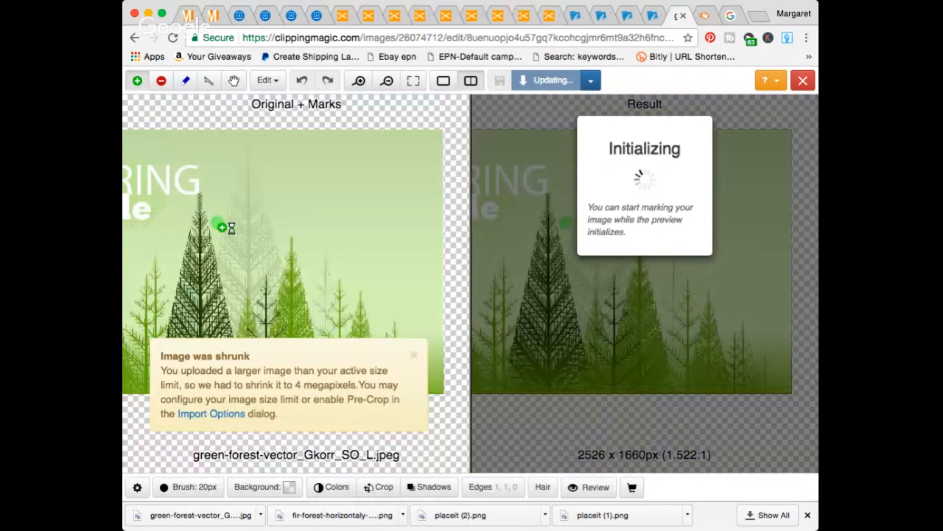
pyautogui.scroll(-3, 222, 227)
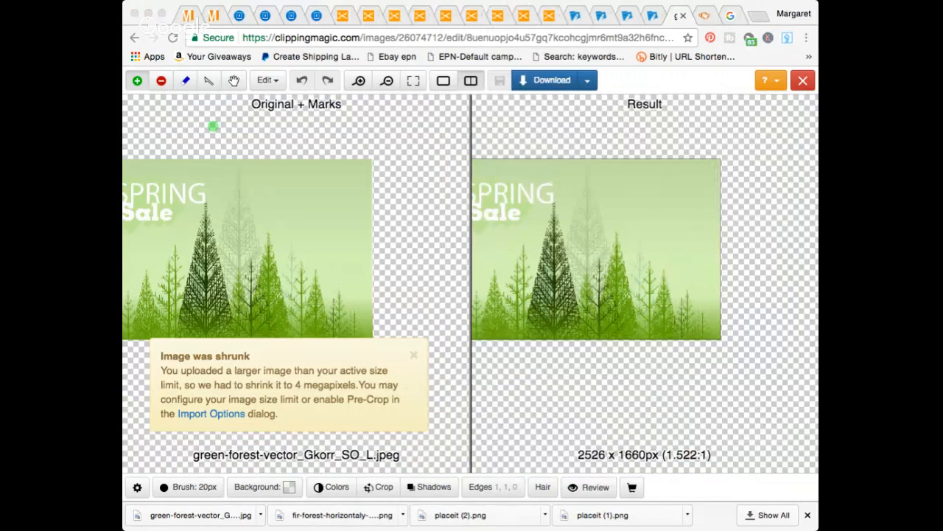
pyautogui.click(357, 6)
pyautogui.scroll(2, 233, 251)
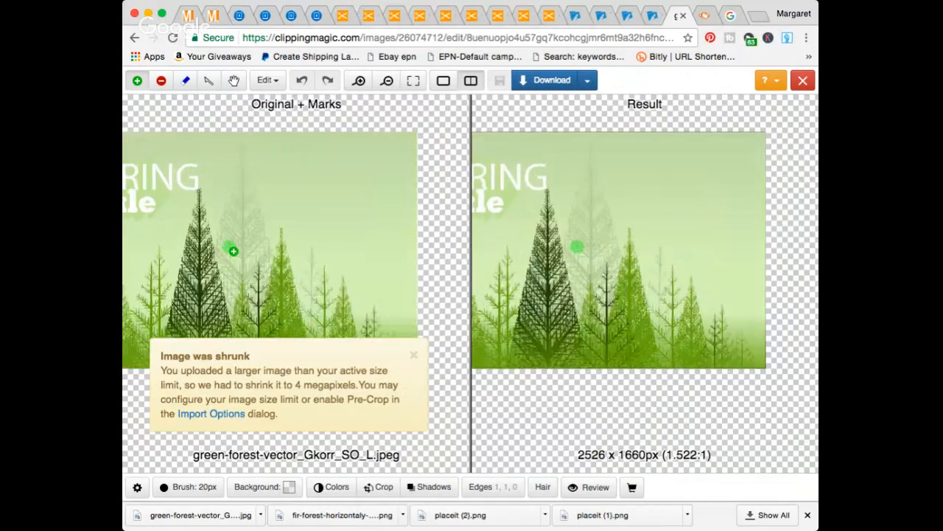
pyautogui.scroll(1, 231, 252)
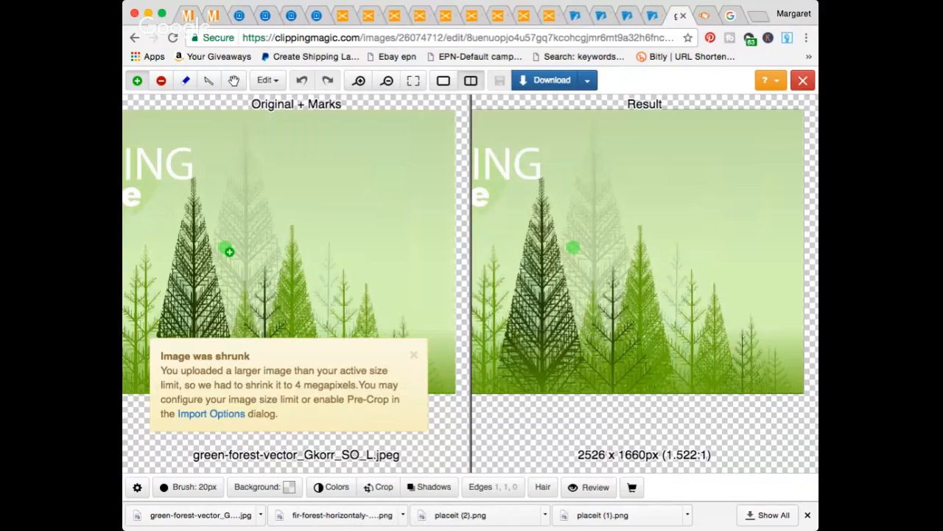
pyautogui.scroll(2, 228, 251)
pyautogui.moveTo(286, 284); pyautogui.dragTo(286, 300)
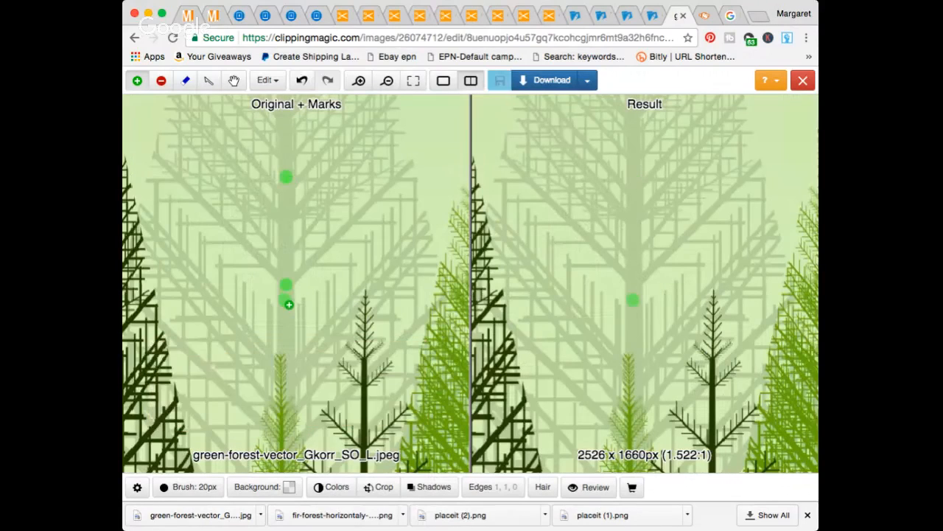
# - Mark spots across the lower parts of the dark and green front trees as foreground to keep
pyautogui.scroll(-3, 208, 373)
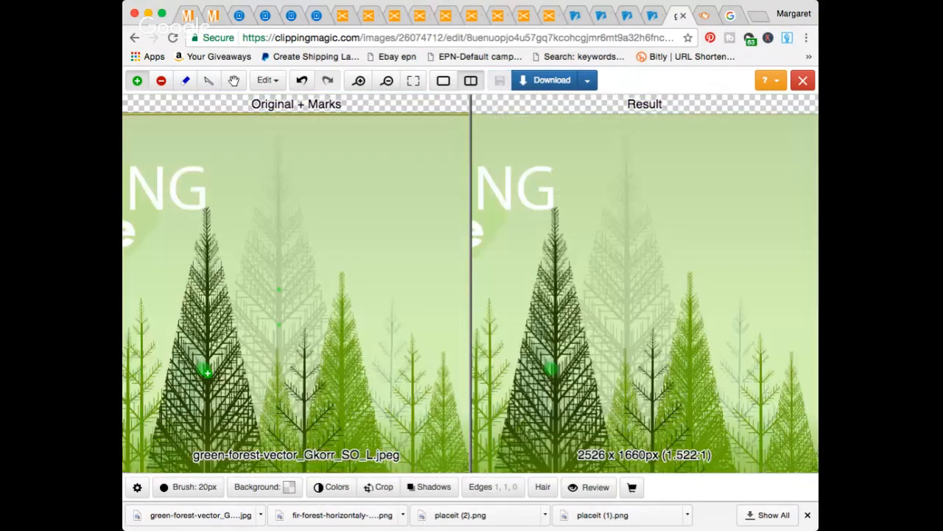
pyautogui.scroll(-2, 208, 373)
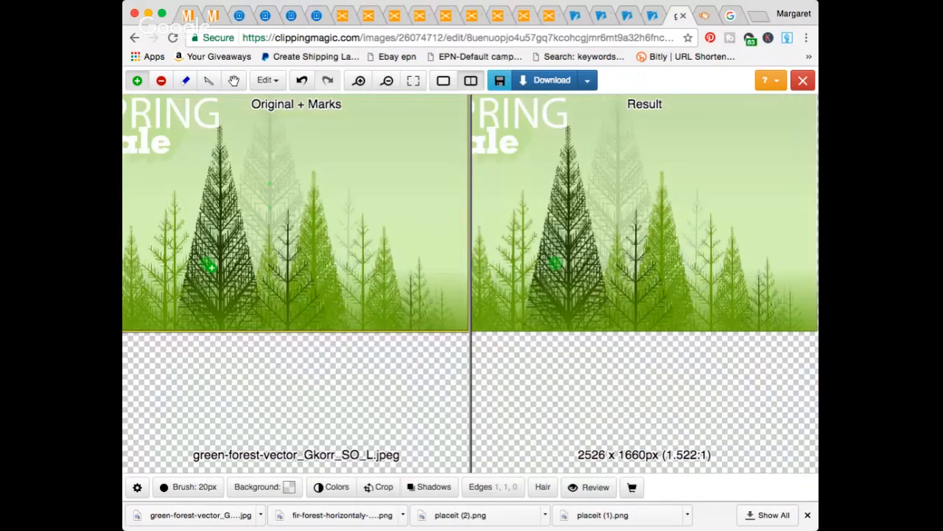
pyautogui.scroll(5, 210, 267)
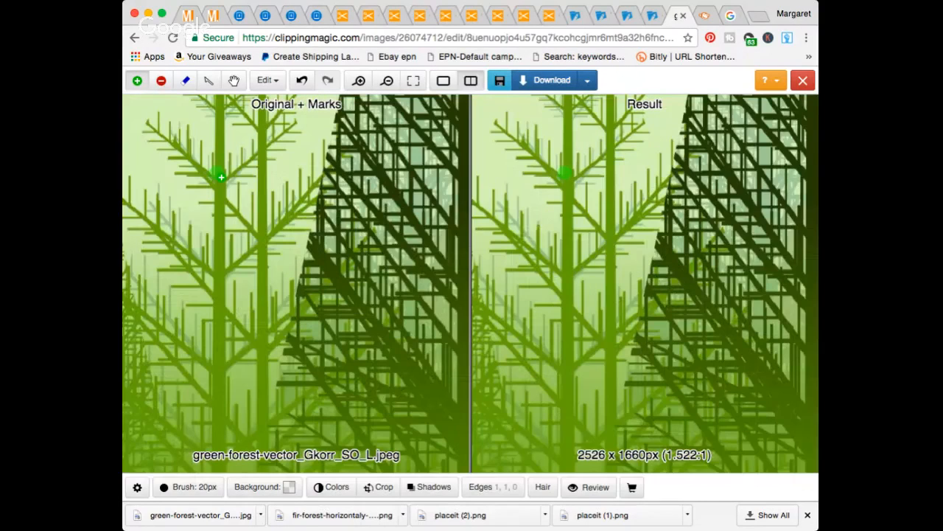
pyautogui.scroll(-5, 405, 231)
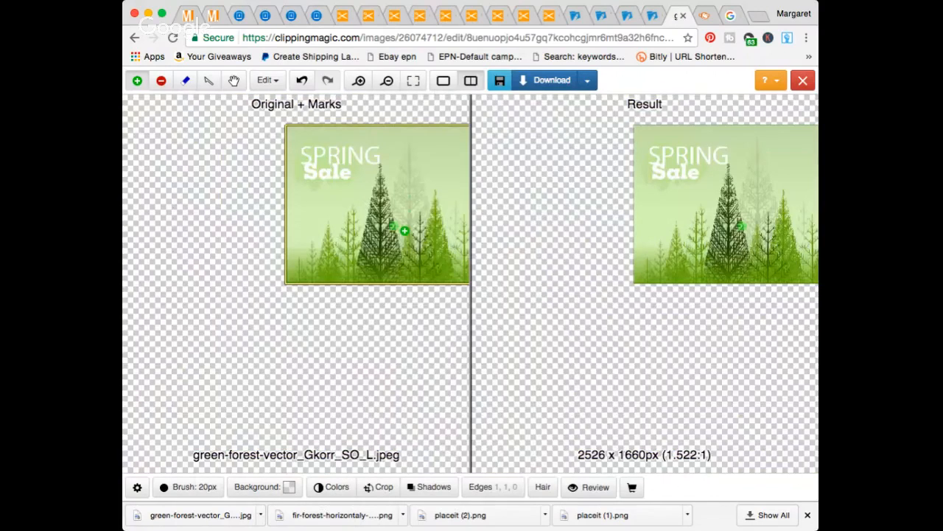
pyautogui.scroll(5, 354, 276)
pyautogui.scroll(-5, 355, 284)
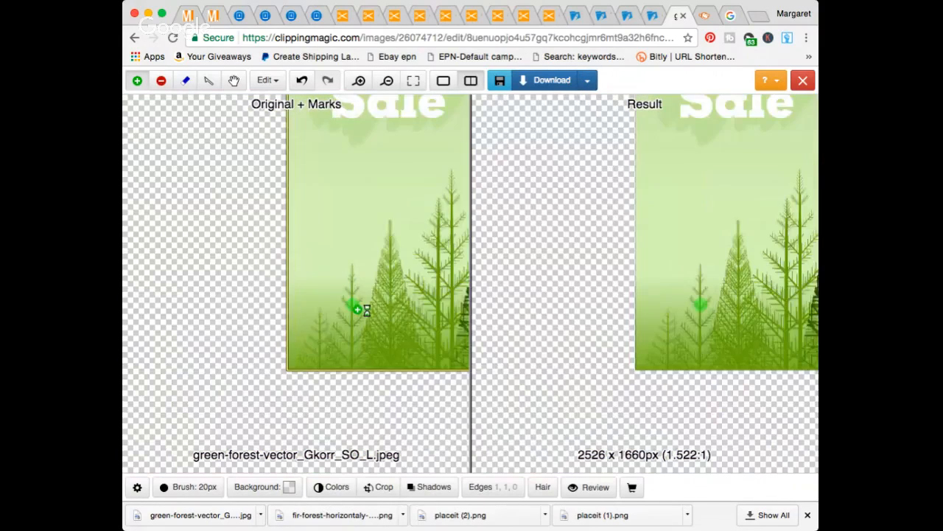
pyautogui.scroll(5, 363, 312)
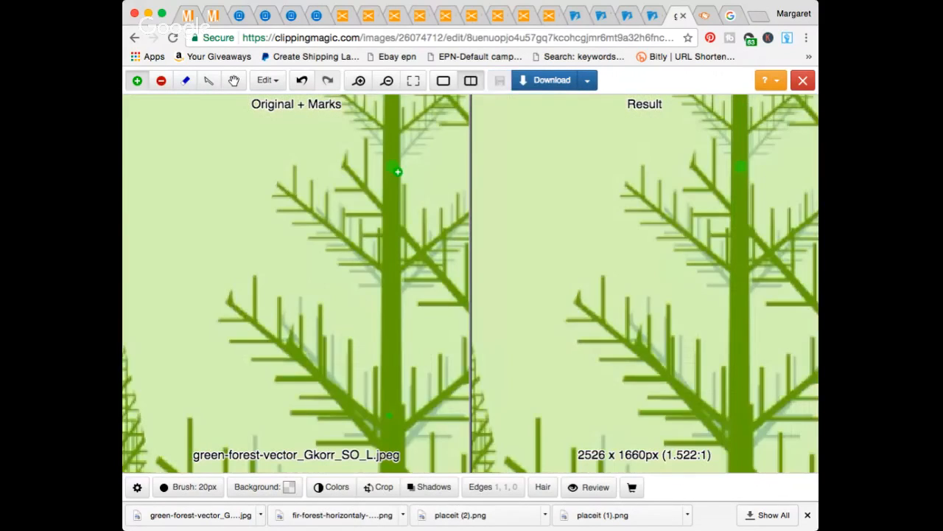
pyautogui.scroll(-3, 390, 280)
pyautogui.scroll(-5, 398, 290)
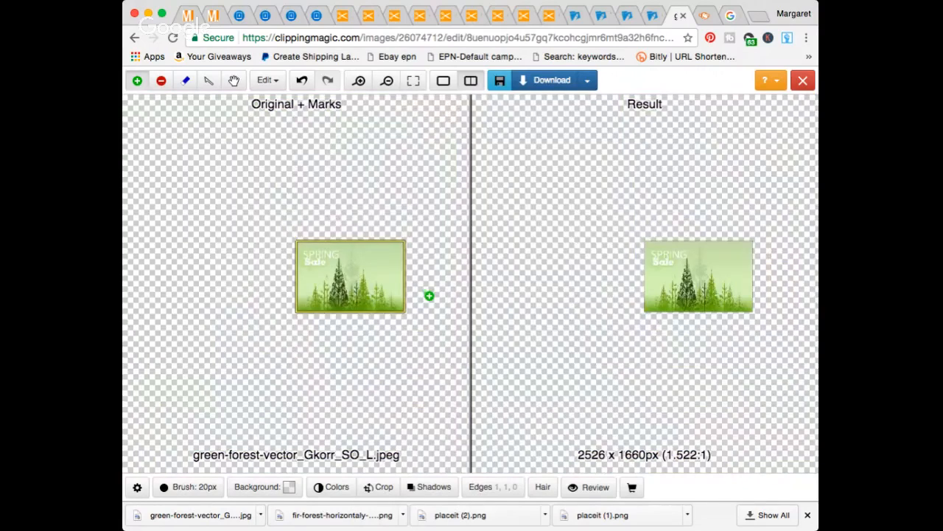
pyautogui.scroll(5, 406, 299)
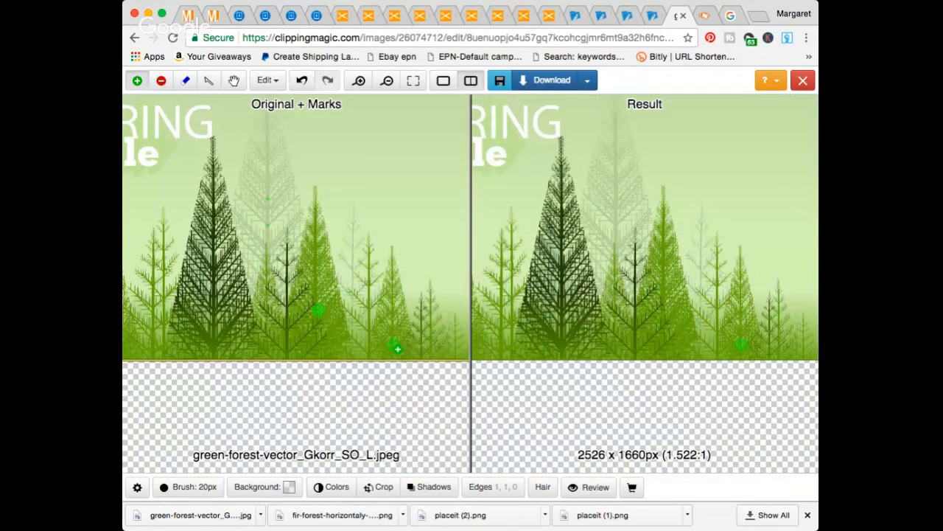
pyautogui.click(326, 337)
pyautogui.click(281, 348)
pyautogui.click(211, 351)
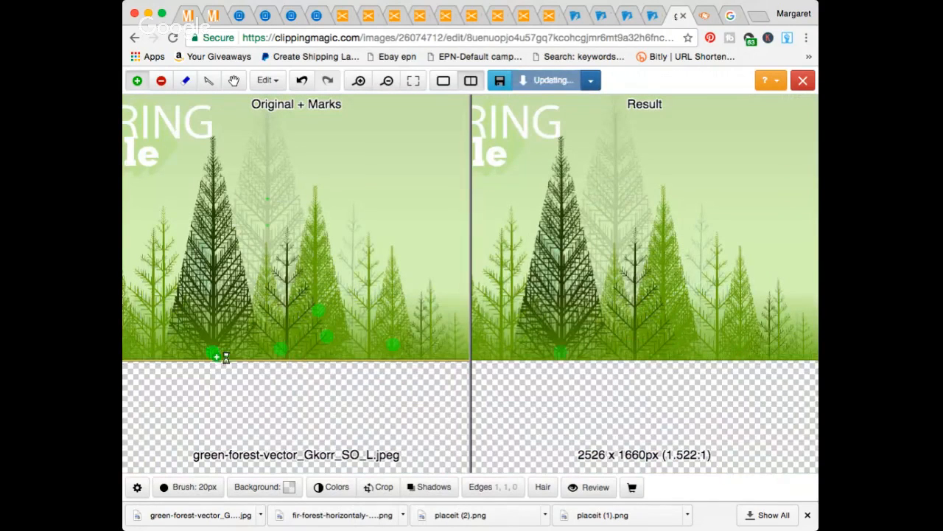
pyautogui.click(133, 347)
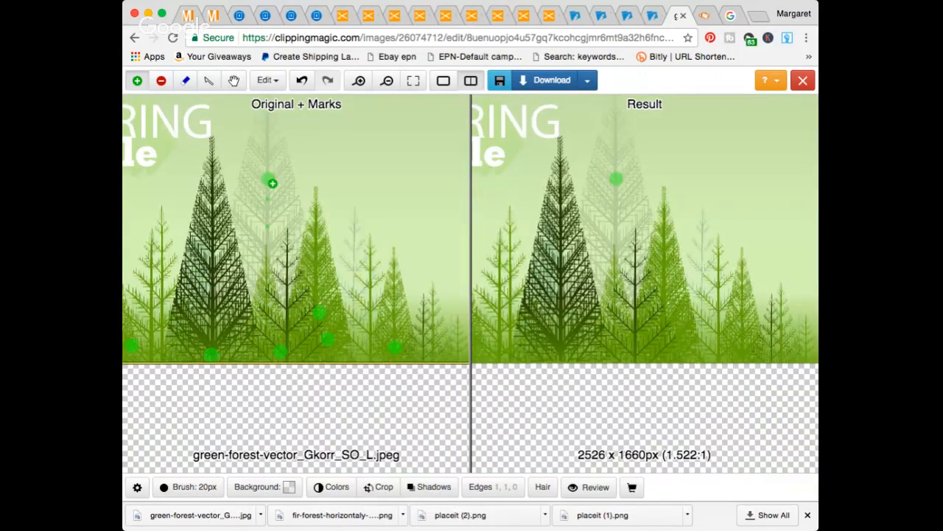
# - Mark spots along the upper trunk and tip of the tall pale background tree as foreground to keep
pyautogui.scroll(-4, 272, 183)
pyautogui.scroll(8, 272, 163)
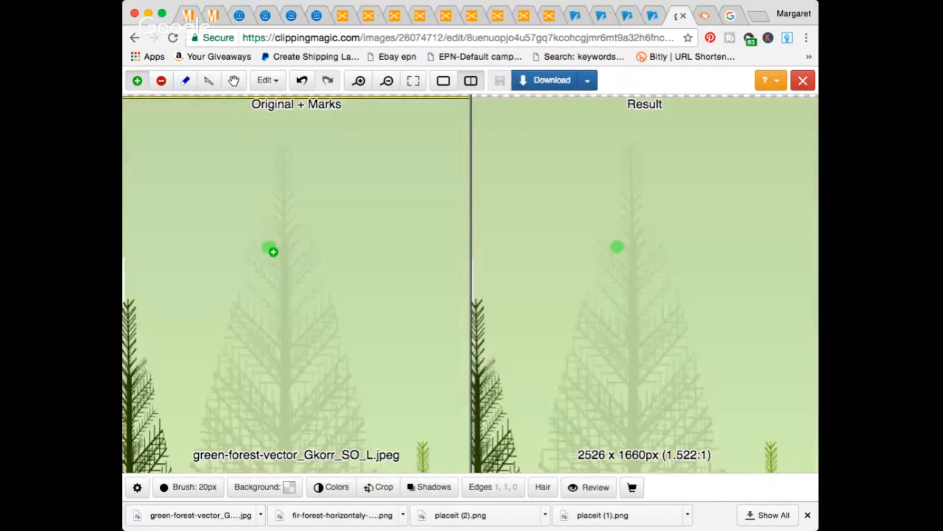
pyautogui.click(291, 251)
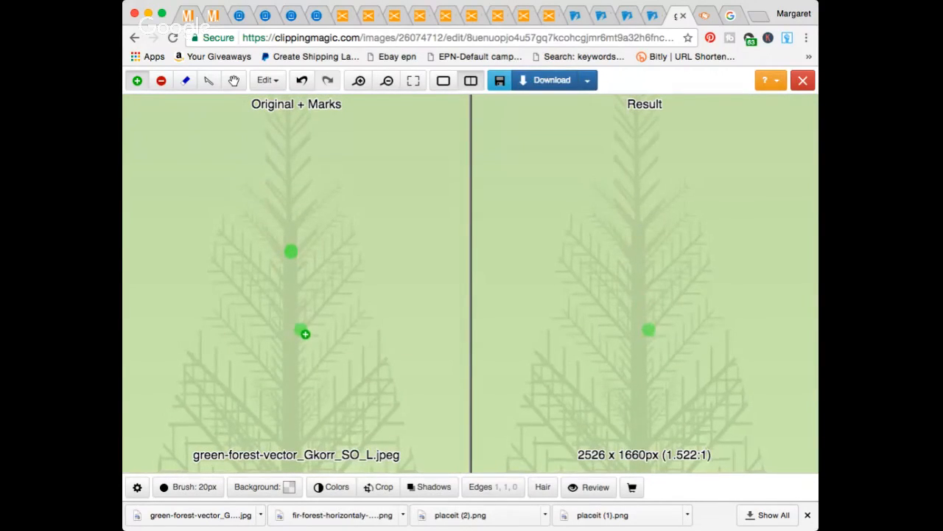
pyautogui.click(290, 359)
pyautogui.scroll(4, 303, 221)
pyautogui.scroll(-5, 285, 193)
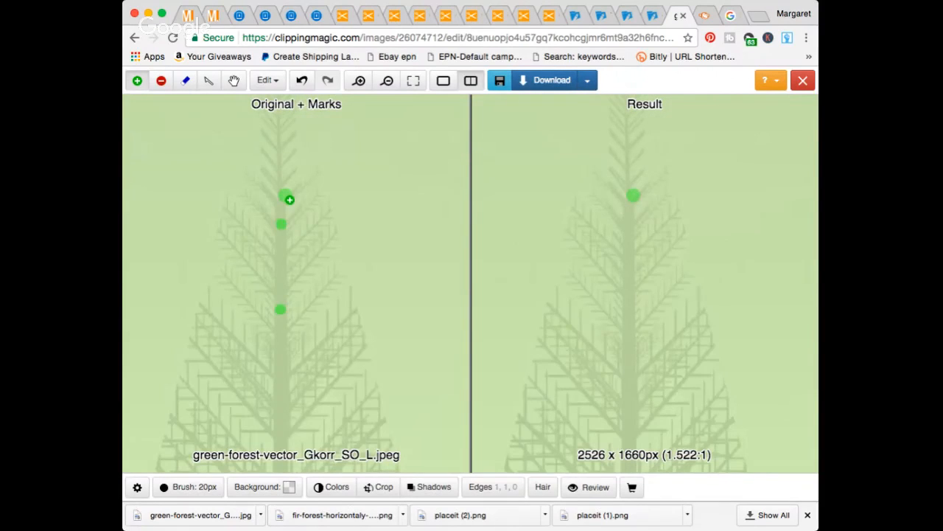
pyautogui.scroll(-3, 289, 197)
pyautogui.scroll(6, 288, 196)
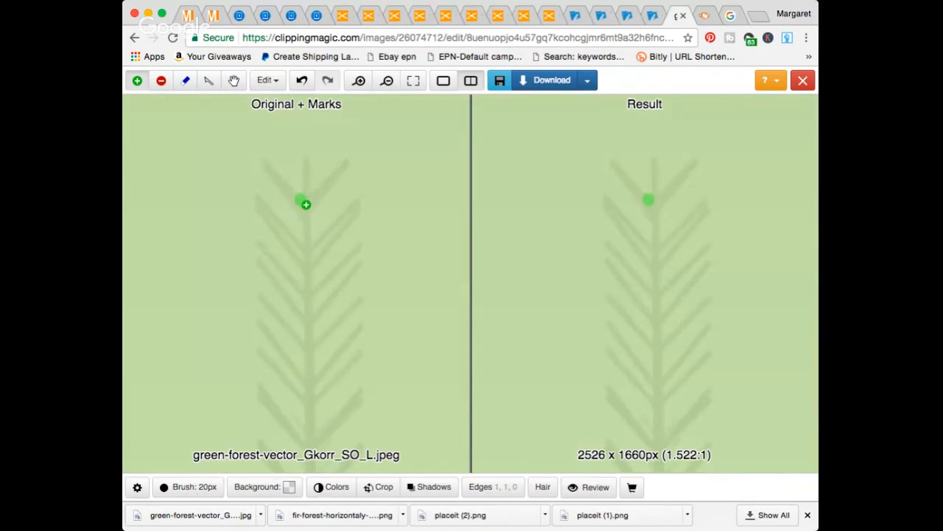
pyautogui.scroll(3, 302, 200)
pyautogui.click(317, 213)
pyautogui.scroll(-5, 316, 223)
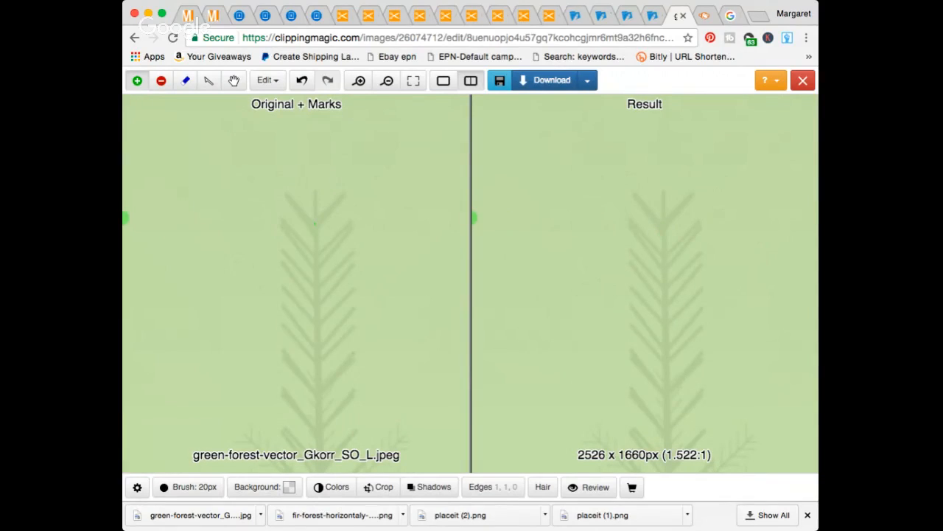
pyautogui.press('super+Tab')
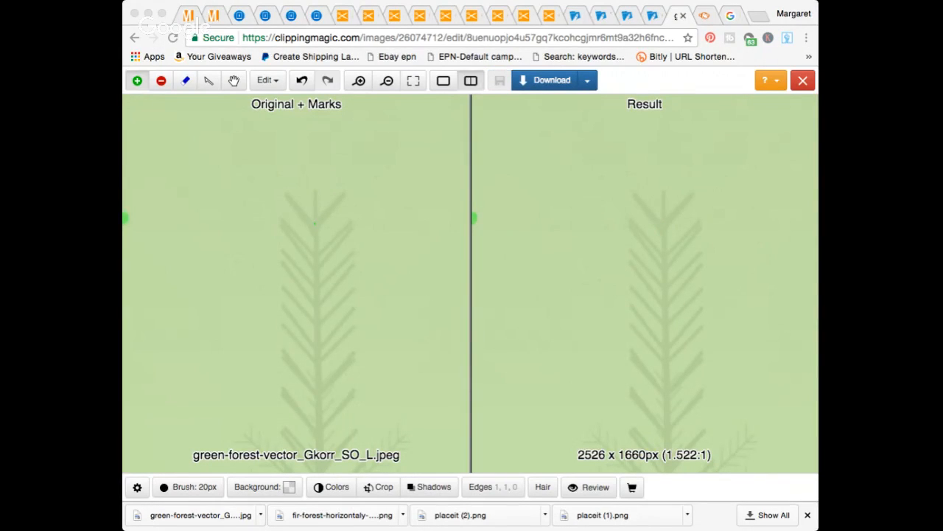
pyautogui.press('super+Tab')
pyautogui.click(204, 198)
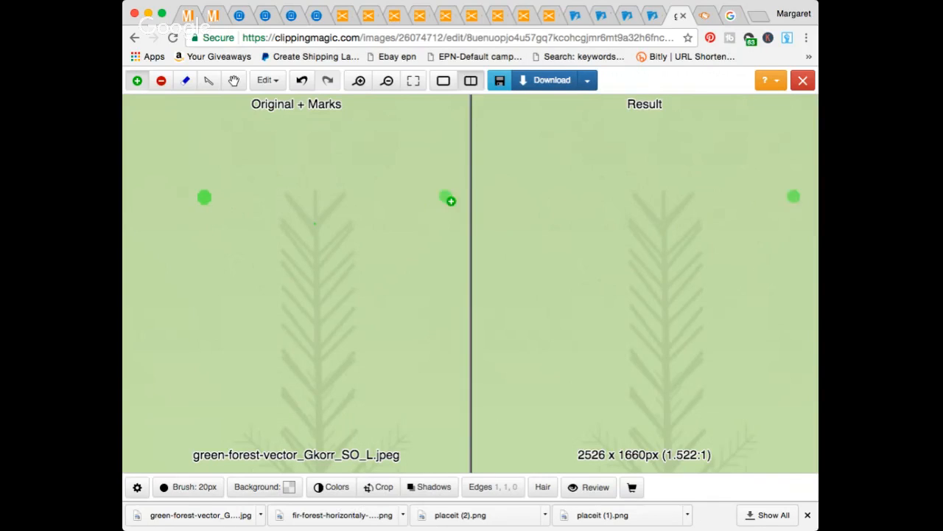
pyautogui.click(190, 119)
pyautogui.click(303, 83)
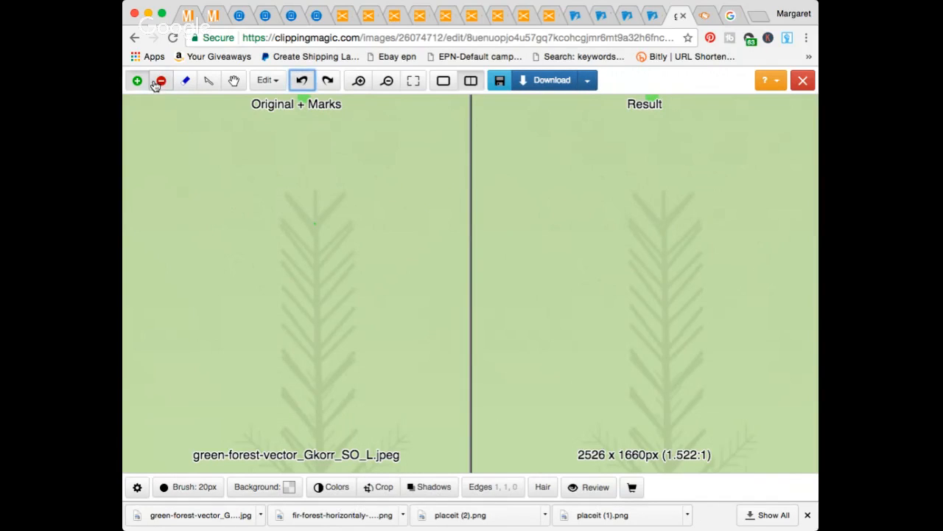
# - Mark spots in the sky around the tops of the tall pale and dark trees as background to remove
pyautogui.click(163, 84)
pyautogui.click(180, 190)
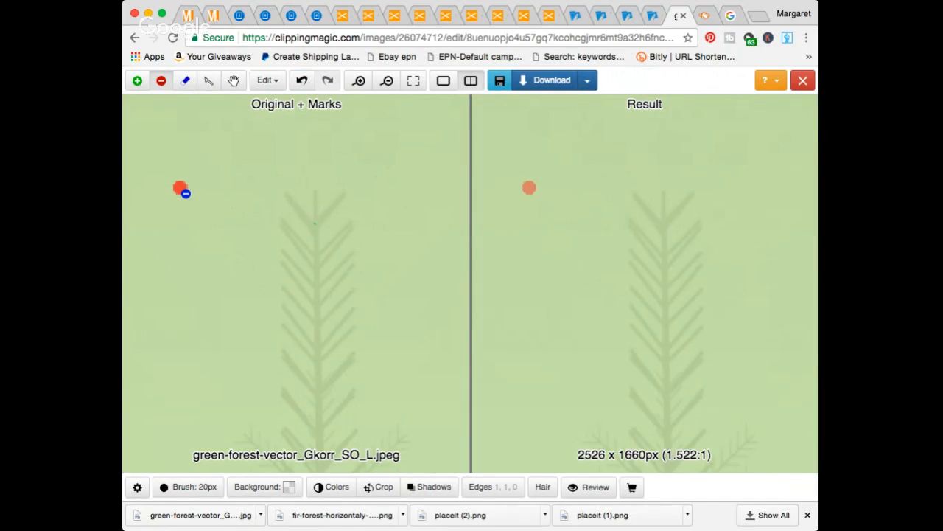
pyautogui.scroll(-5, 260, 294)
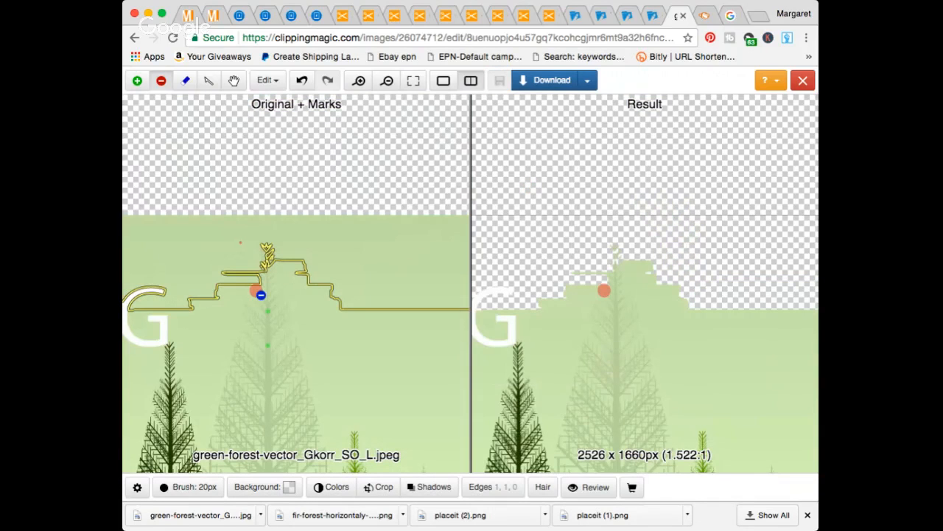
pyautogui.scroll(-5, 261, 294)
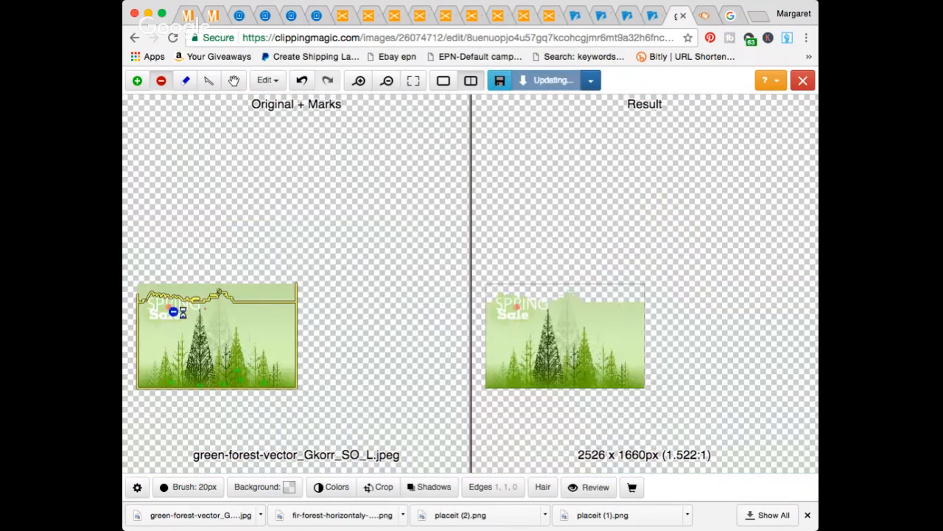
pyautogui.scroll(3, 190, 322)
pyautogui.scroll(3, 191, 324)
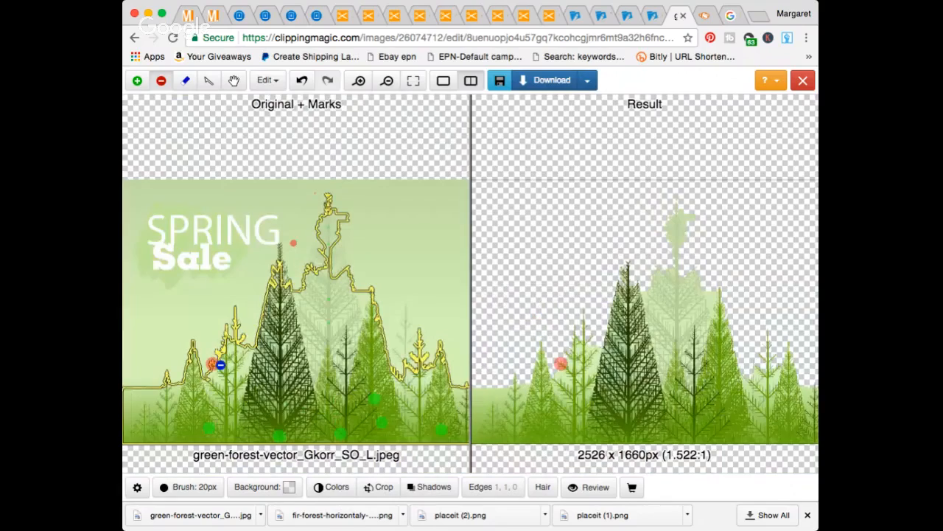
pyautogui.scroll(3, 220, 364)
pyautogui.scroll(-3, 440, 290)
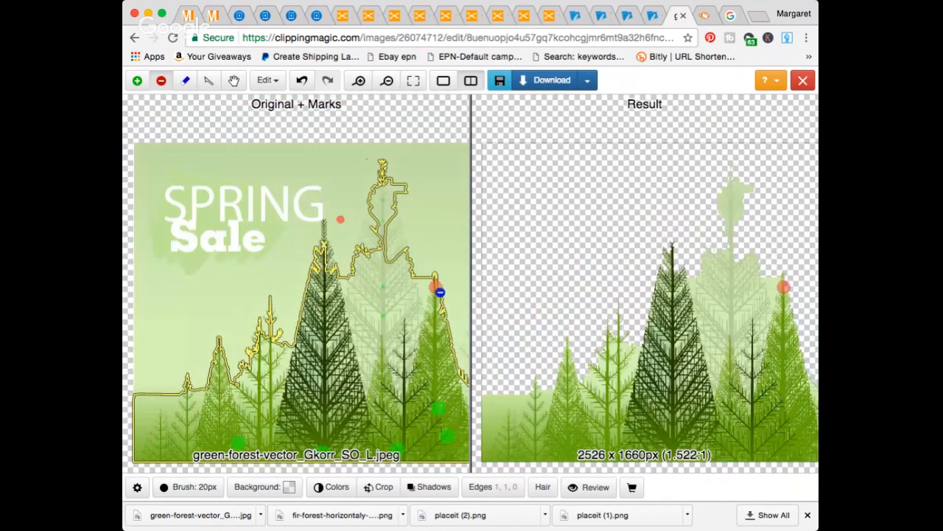
# - Mark spots in the sky beside the small trees at the right and left ends of the forest as background to remove
pyautogui.scroll(-4, 430, 327)
pyautogui.scroll(5, 442, 335)
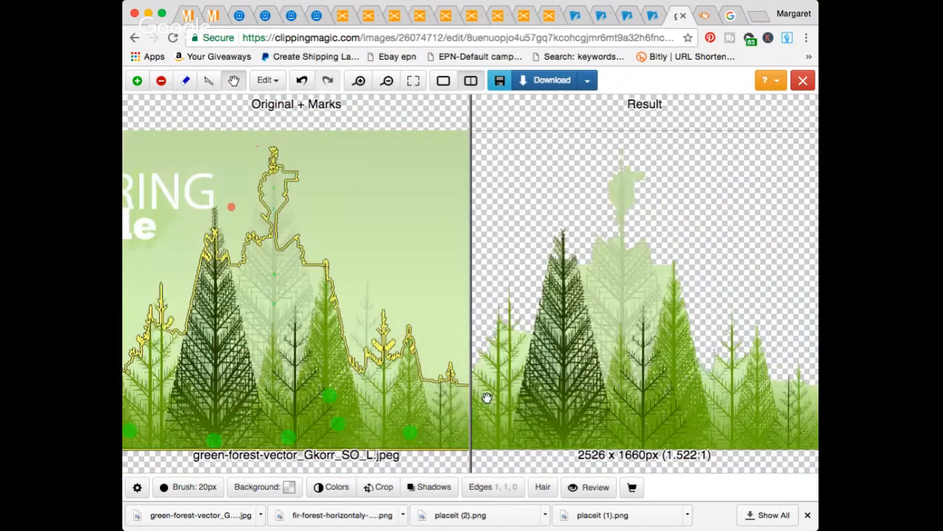
pyautogui.scroll(5, 424, 363)
pyautogui.click(444, 418)
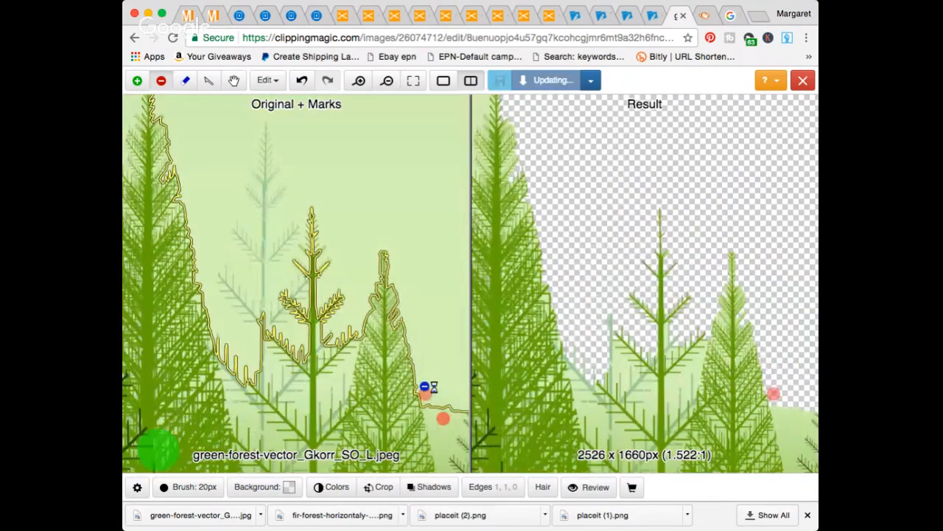
pyautogui.scroll(-5, 424, 332)
pyautogui.scroll(-4, 452, 350)
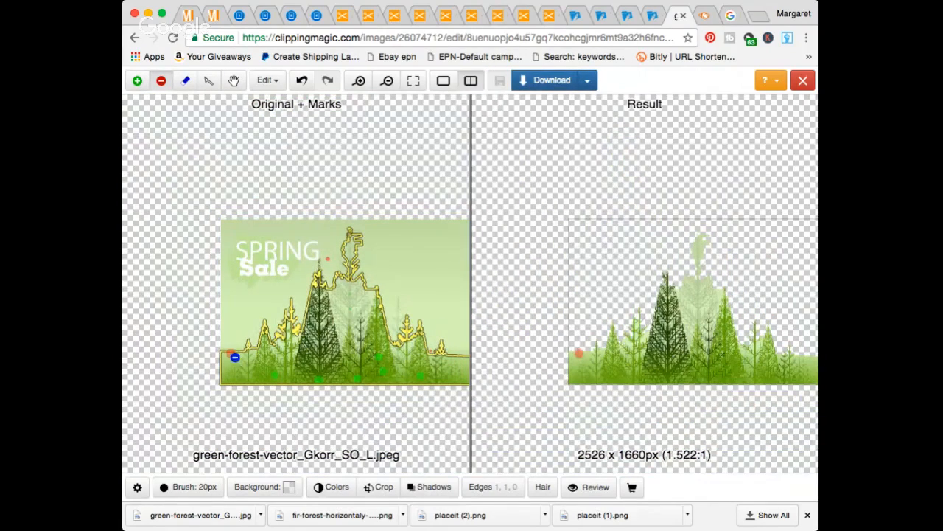
pyautogui.click(225, 352)
# - Mark spots down the trunk of the small pale tree behind the right-hand green trees as foreground to keep
pyautogui.scroll(-2, 372, 323)
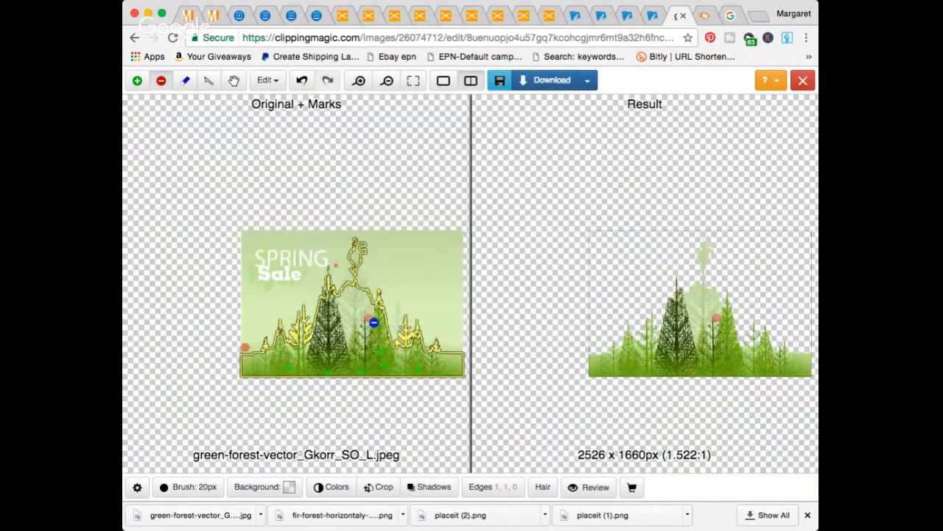
pyautogui.scroll(2, 392, 327)
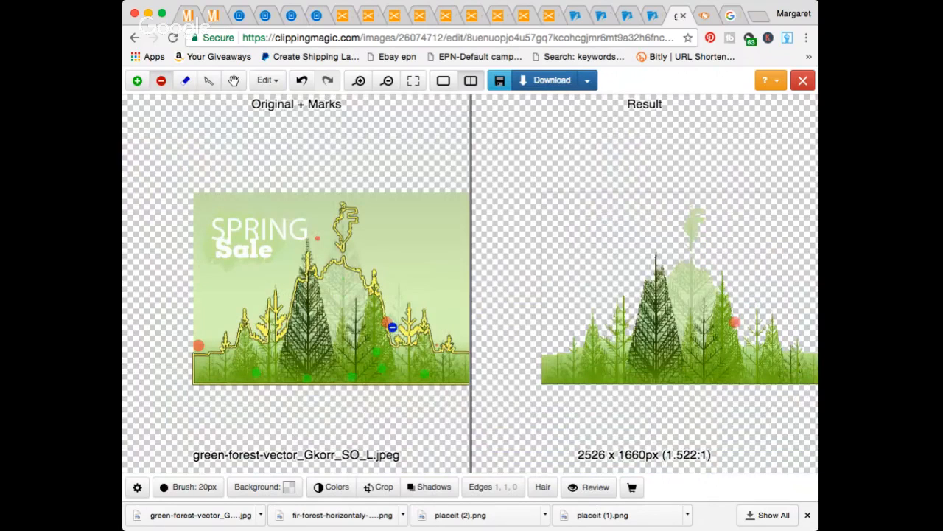
pyautogui.scroll(2, 392, 326)
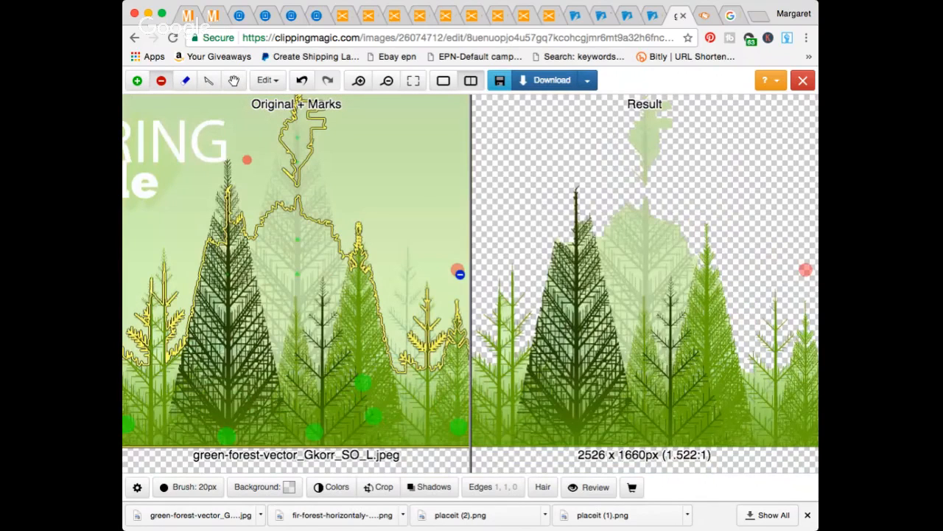
pyautogui.scroll(-3, 415, 310)
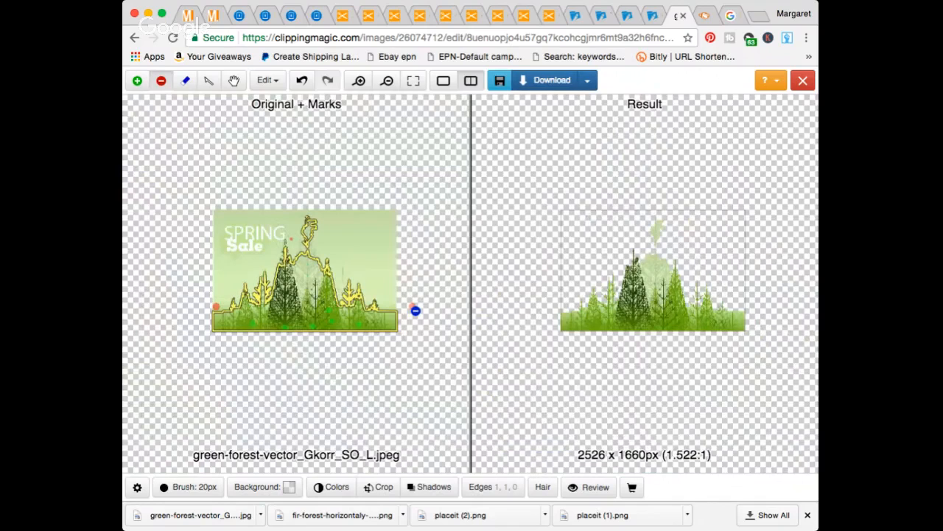
pyautogui.scroll(3, 415, 310)
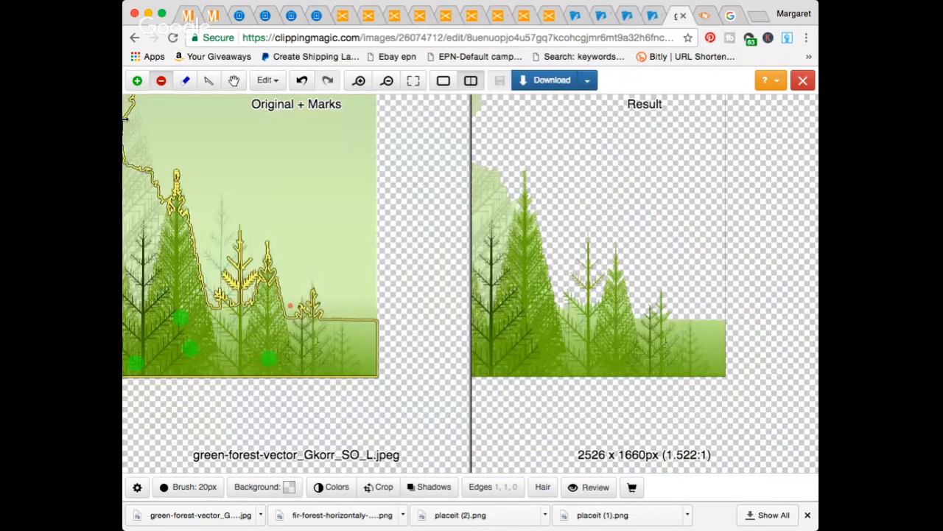
pyautogui.scroll(5, 388, 206)
pyautogui.click(375, 217)
pyautogui.click(367, 294)
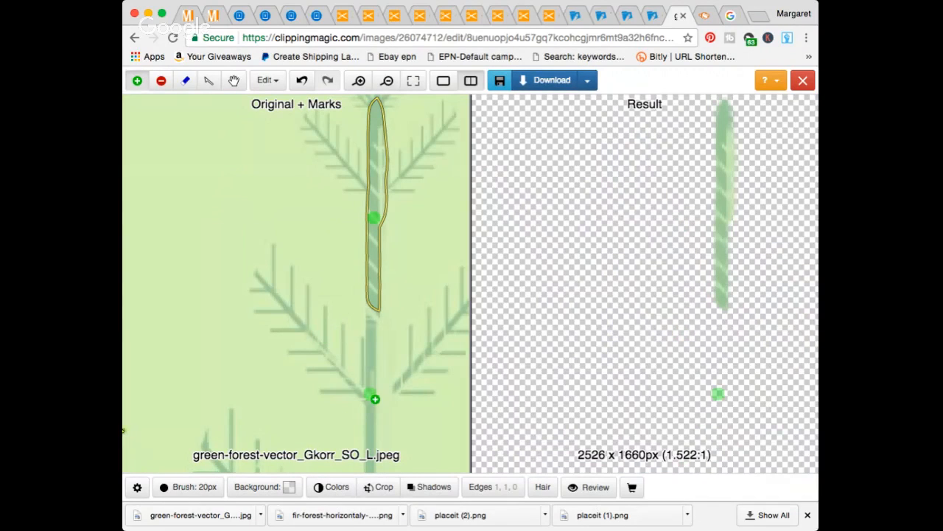
pyautogui.click(371, 426)
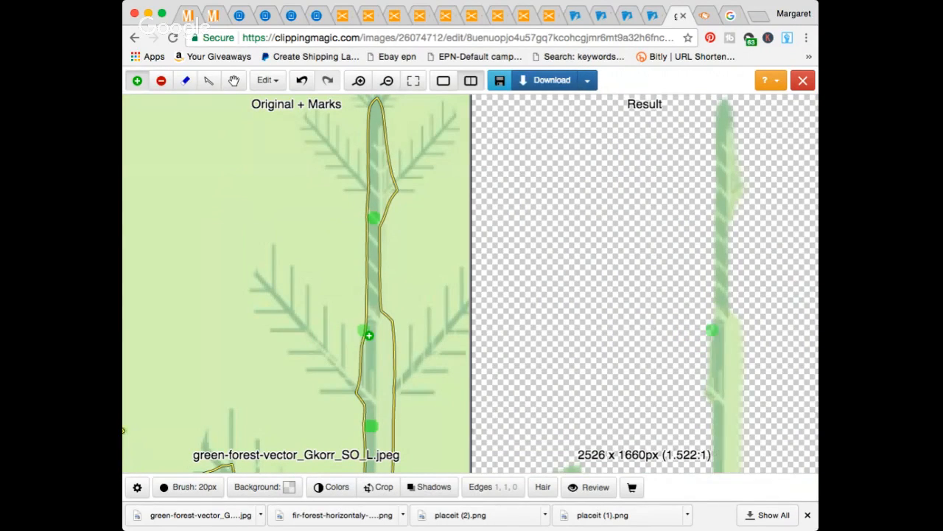
# - Mark spots on the small pale tree's left branch and its upright twigs as foreground to keep
pyautogui.scroll(2, 351, 263)
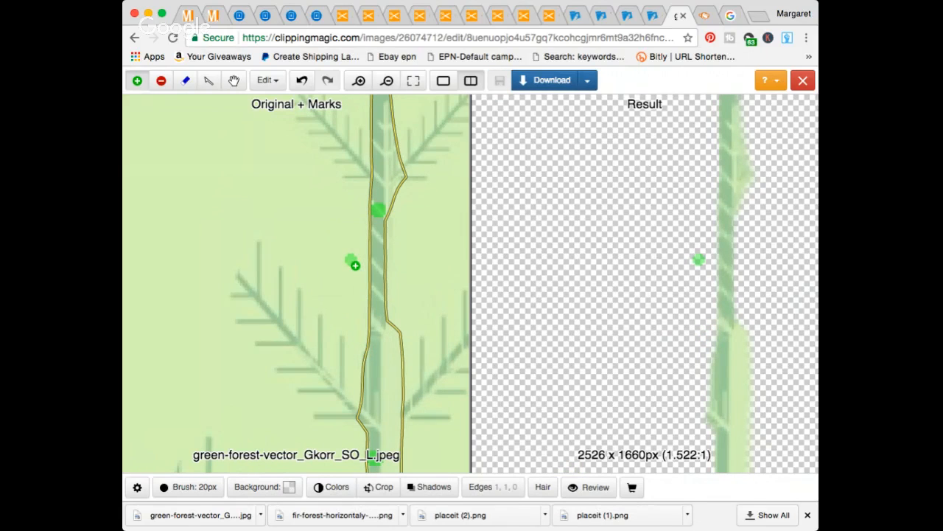
pyautogui.scroll(2, 251, 308)
pyautogui.click(263, 279)
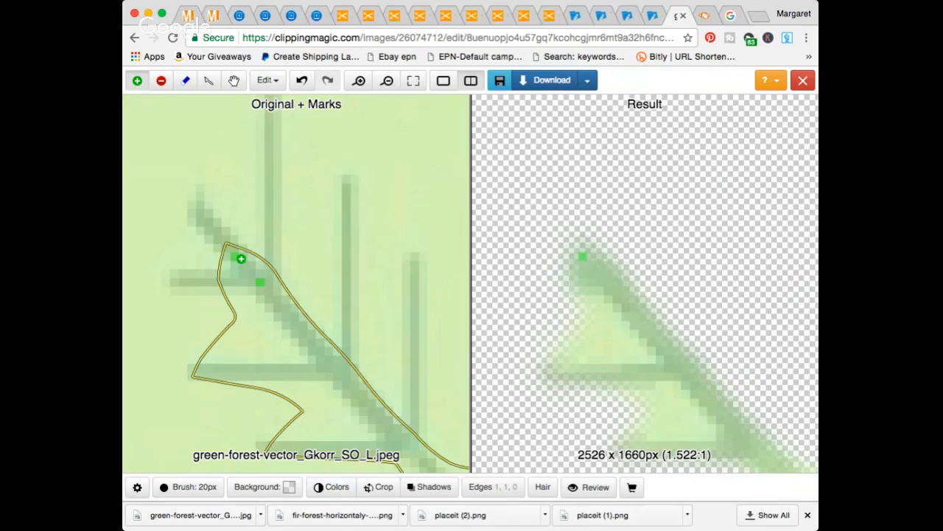
pyautogui.click(199, 214)
pyautogui.click(234, 196)
pyautogui.click(260, 161)
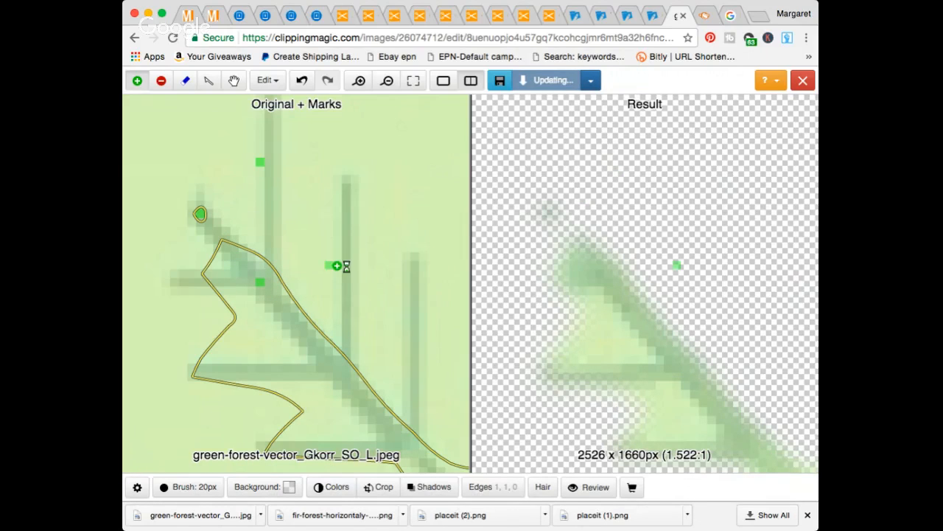
pyautogui.click(346, 299)
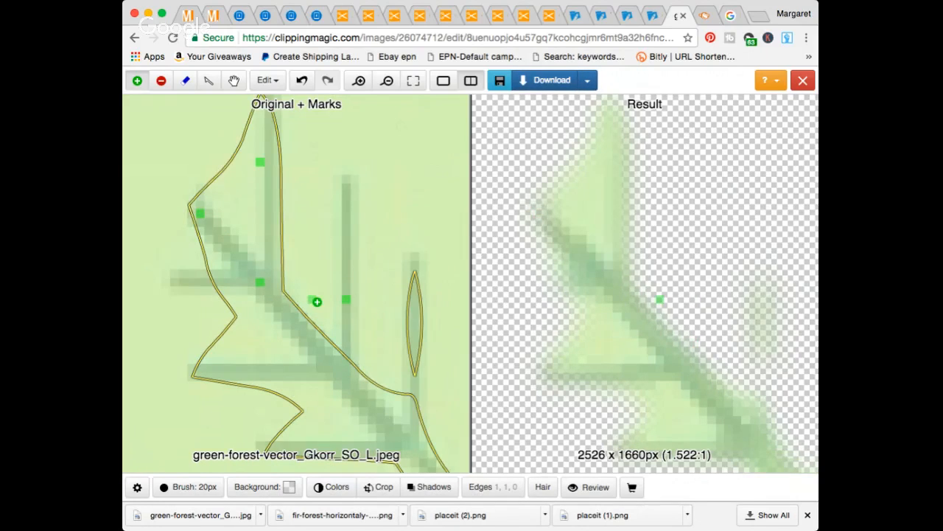
# - Mark the trunk and branches of the small faint tree, up to its tip, as areas to keep
pyautogui.click(315, 302)
pyautogui.scroll(-1, 316, 303)
pyautogui.scroll(-2, 396, 157)
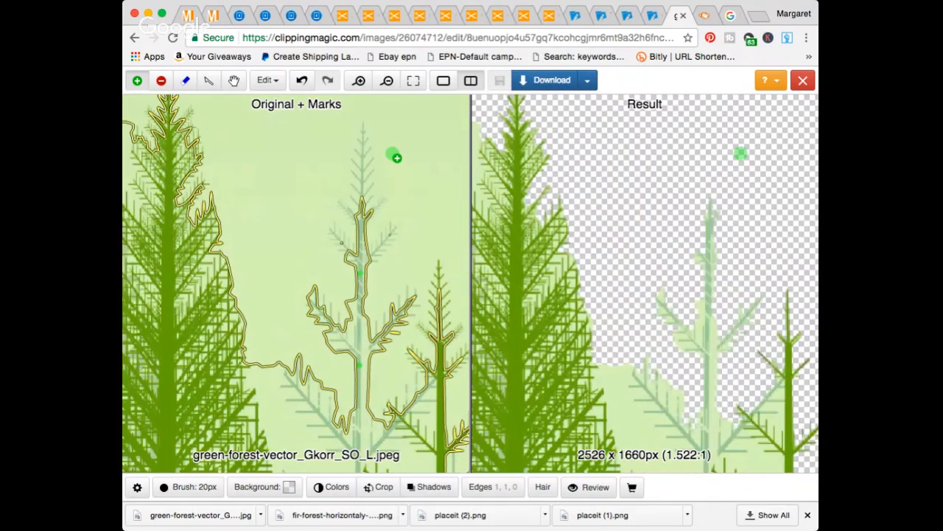
pyautogui.scroll(3, 302, 186)
pyautogui.moveTo(296, 175); pyautogui.dragTo(301, 185)
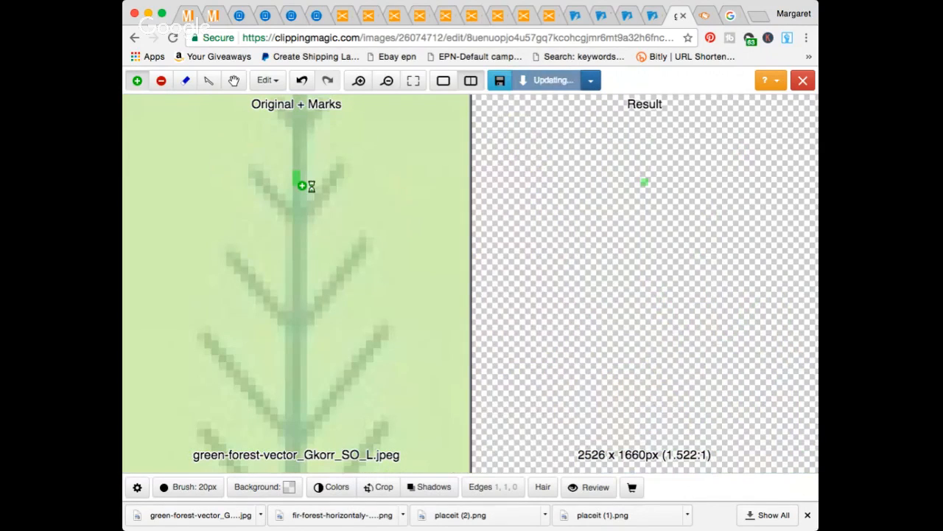
pyautogui.click(318, 191)
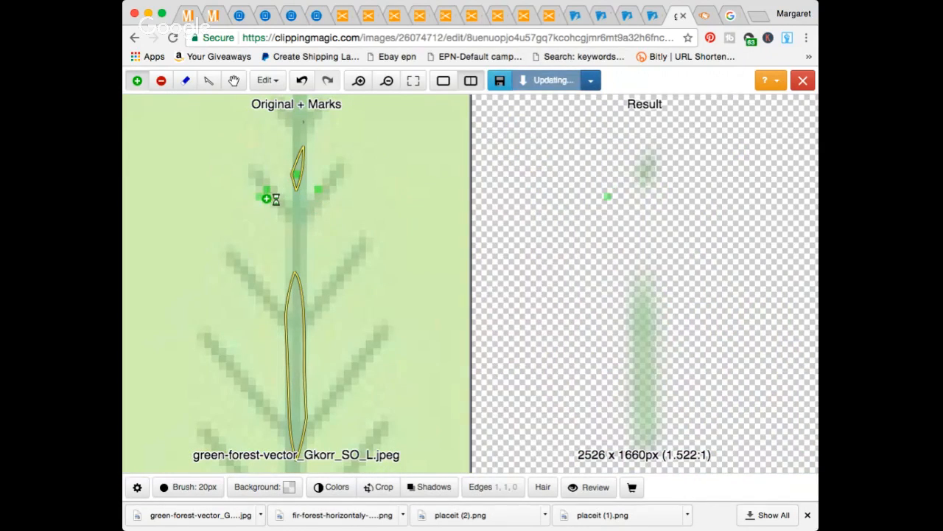
pyautogui.click(244, 277)
pyautogui.click(332, 271)
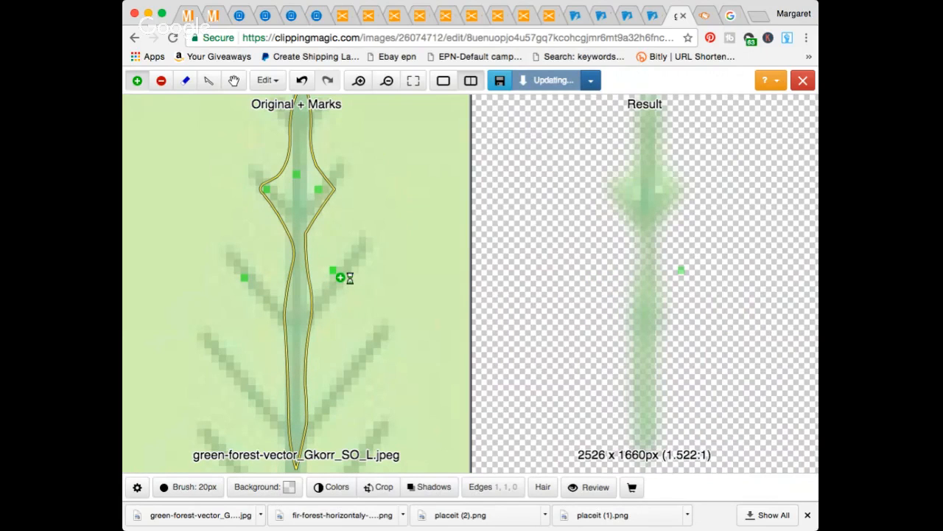
pyautogui.click(355, 359)
pyautogui.click(224, 366)
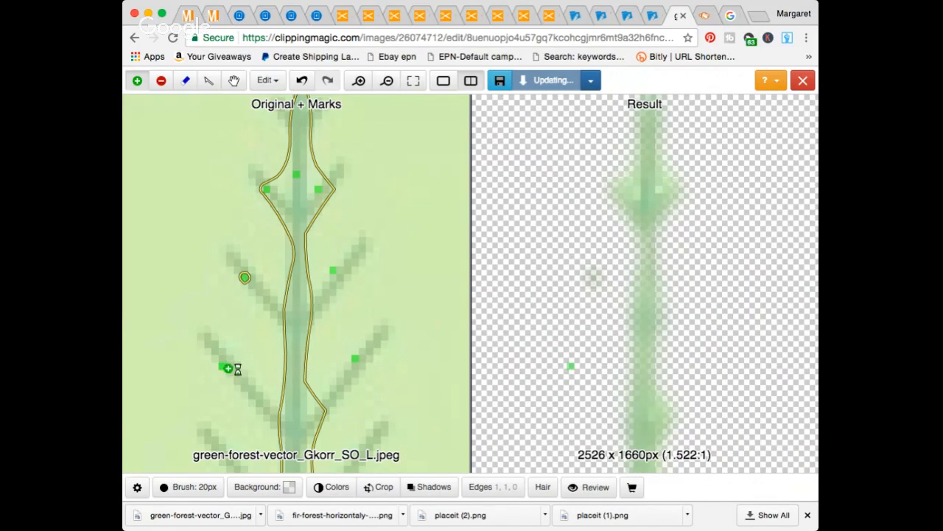
# - Mark the background beside the small faint tree for removal
pyautogui.scroll(-8, 228, 367)
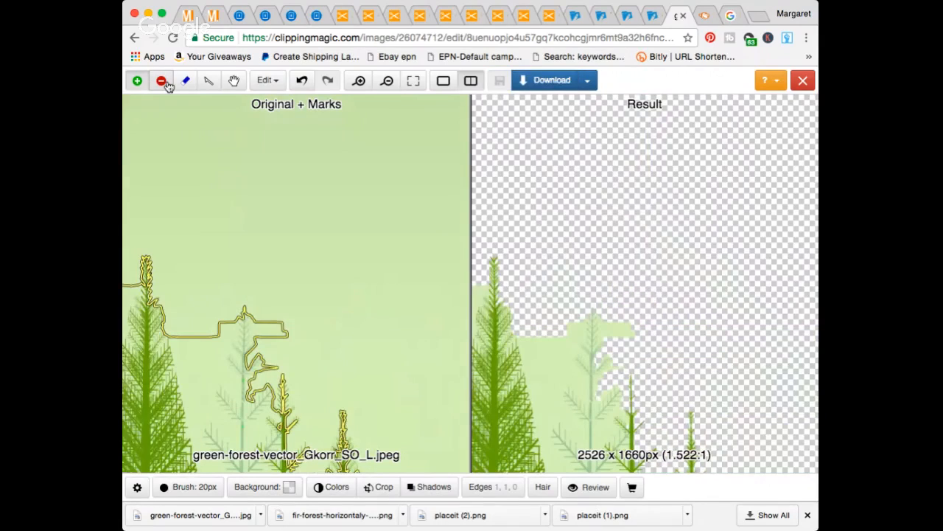
pyautogui.click(162, 80)
pyautogui.click(199, 346)
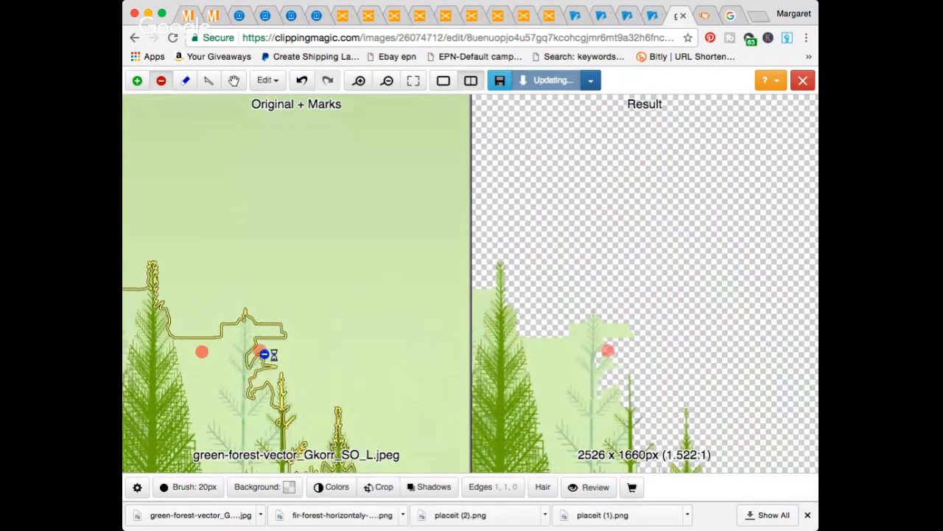
# - Mark the large pale tree between the dark tree and the tall green tree for removal
pyautogui.scroll(-3, 227, 322)
pyautogui.scroll(-2, 227, 322)
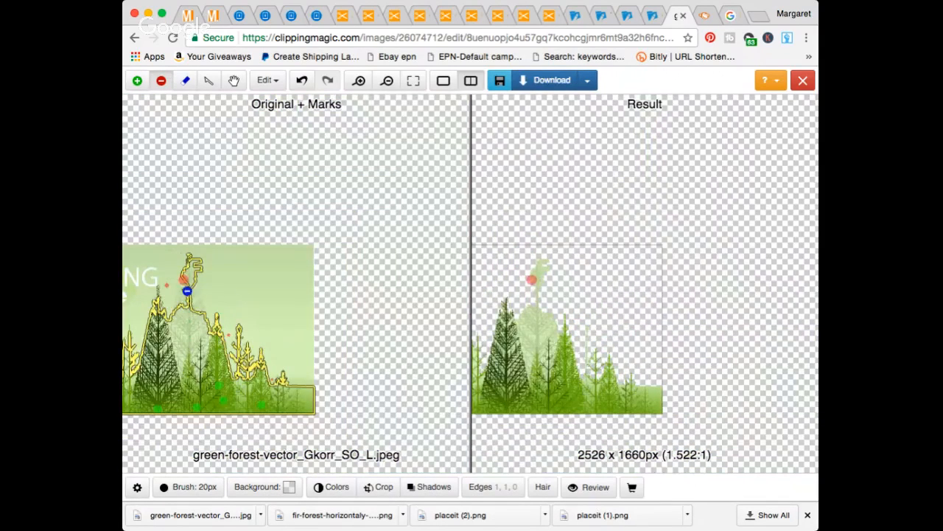
pyautogui.scroll(-3, 184, 318)
pyautogui.scroll(5, 180, 315)
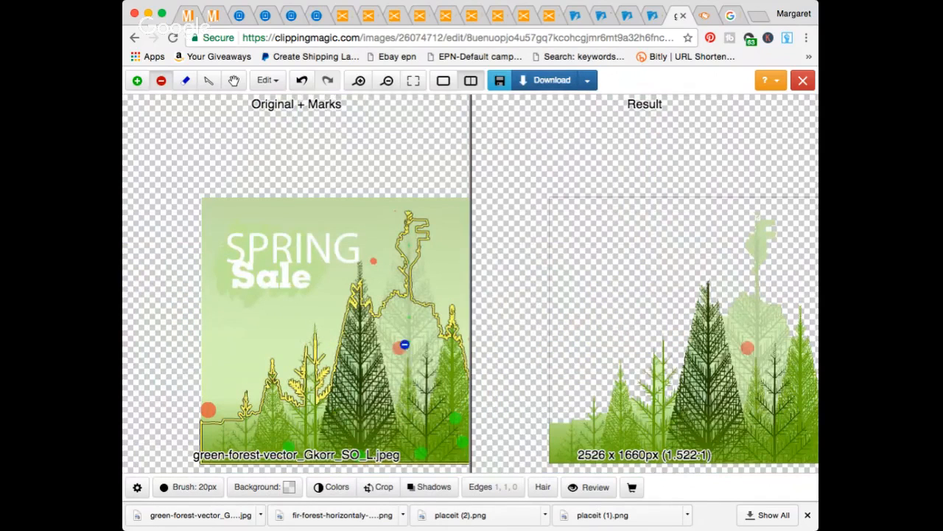
pyautogui.click(395, 318)
pyautogui.scroll(-5, 427, 338)
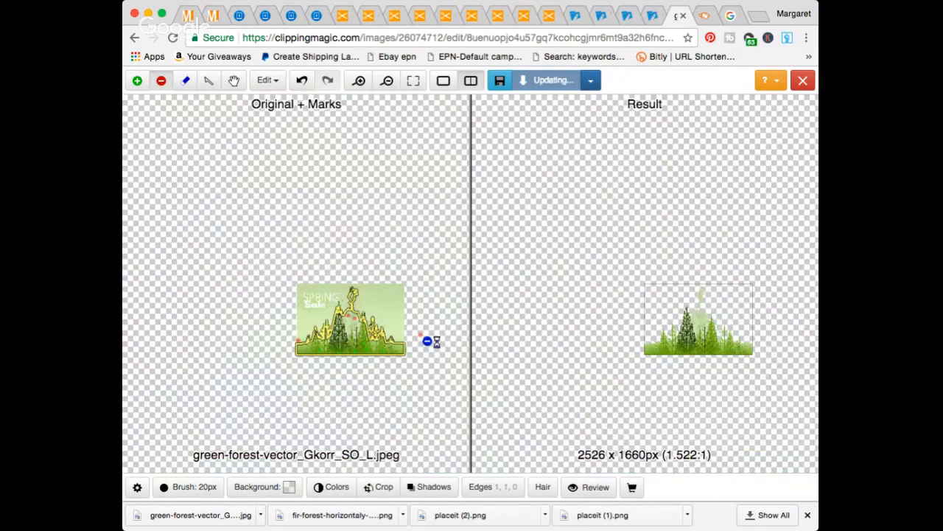
# - Mark the area at the image's far right edge, just above the grass, for removal
pyautogui.scroll(5, 406, 336)
pyautogui.scroll(3, 421, 428)
pyautogui.click(423, 436)
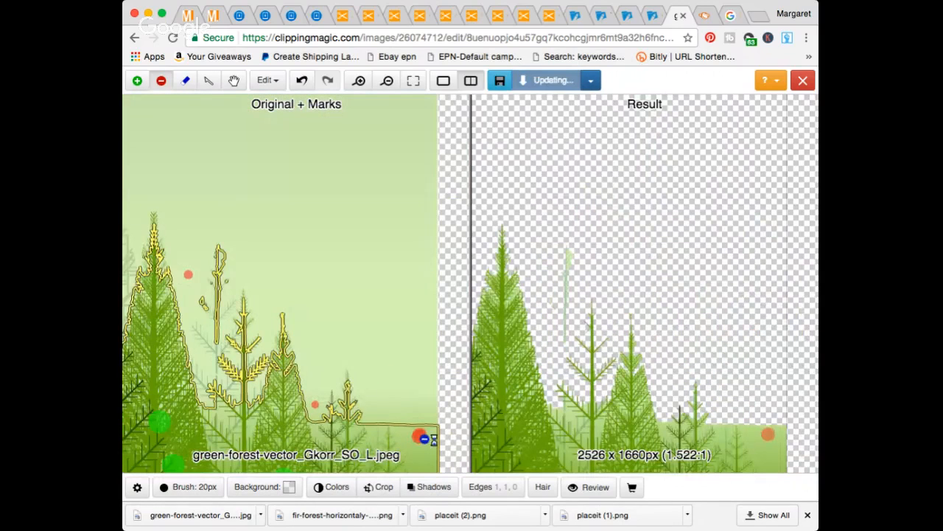
# - Mark the leftover patches on the pale central tree's top and trunk and on the small faint tree for removal
pyautogui.scroll(-4, 381, 341)
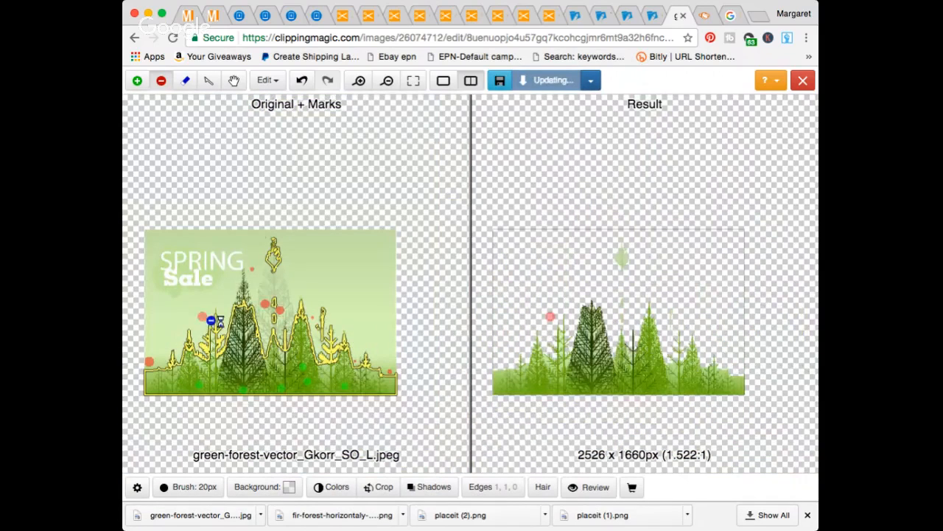
pyautogui.scroll(2, 220, 297)
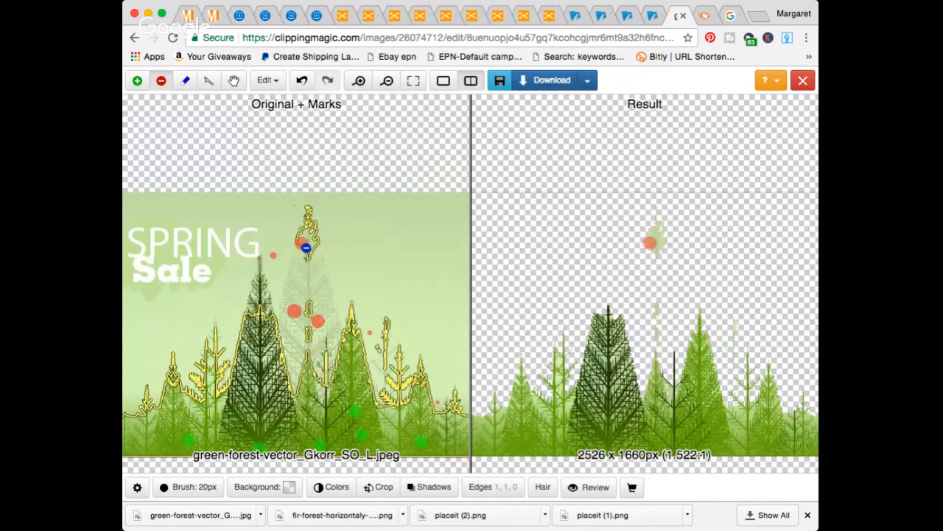
pyautogui.click(304, 235)
pyautogui.click(302, 213)
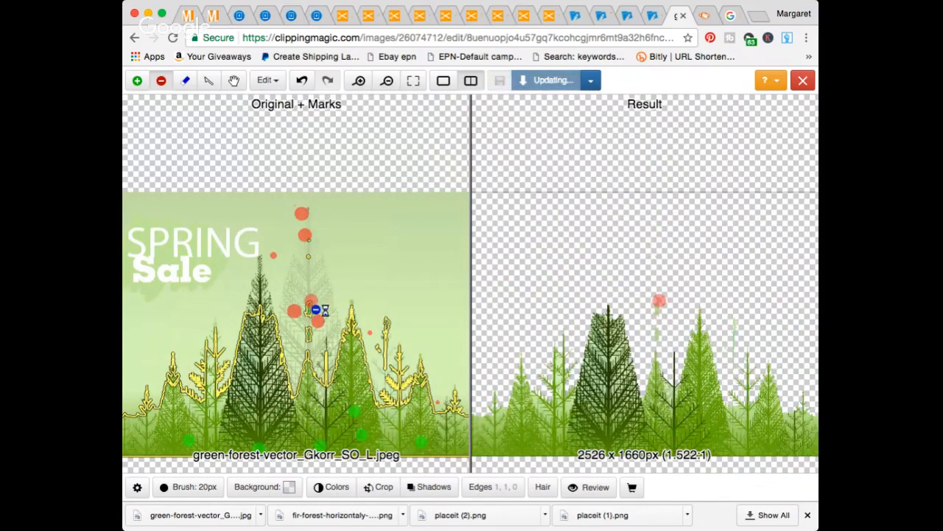
pyautogui.click(309, 315)
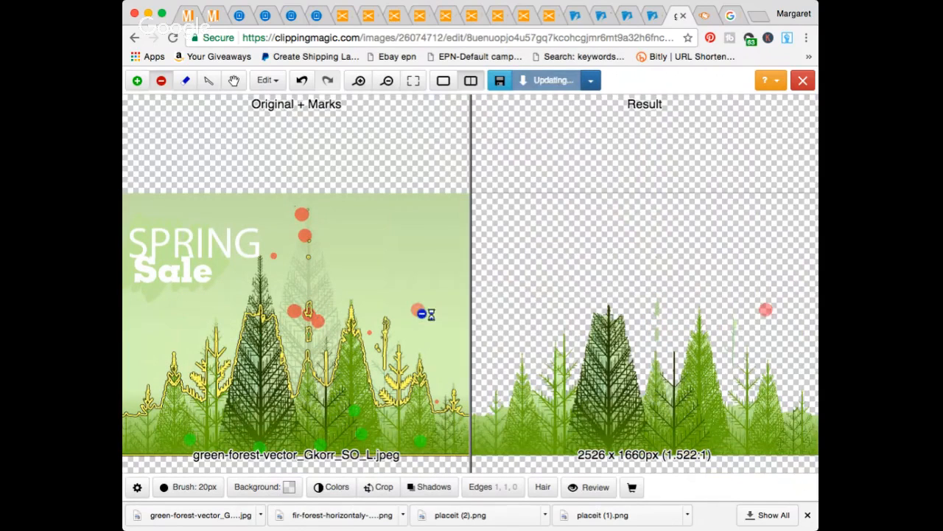
pyautogui.click(388, 331)
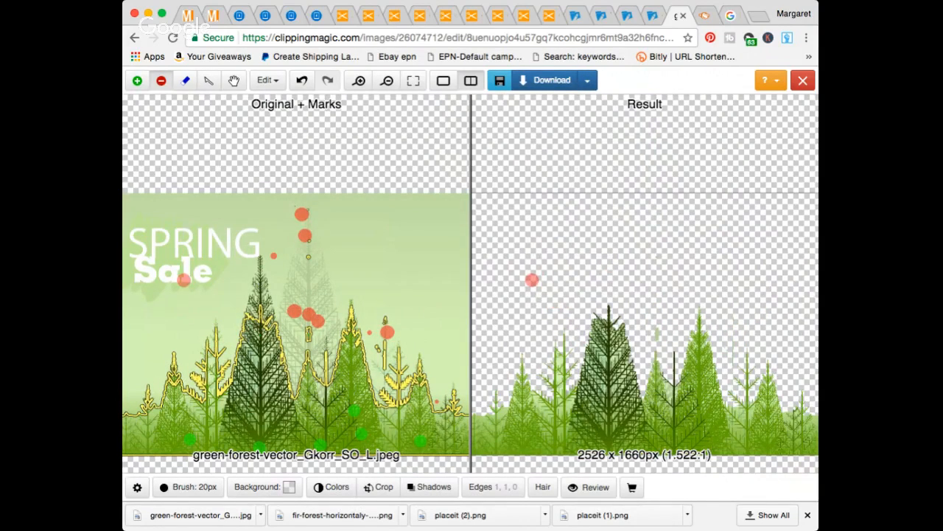
# - Mark the dark tree's upper trunk, left branches and tip as areas to keep
pyautogui.click(137, 80)
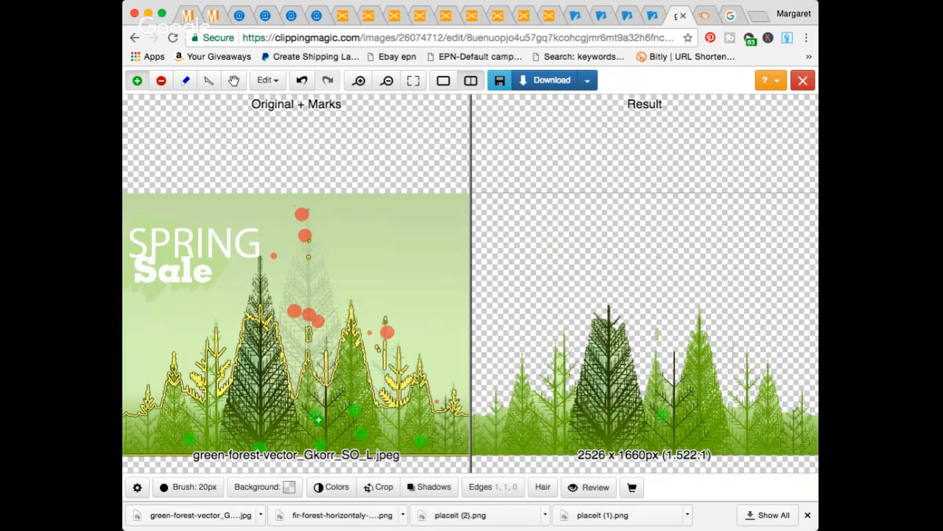
pyautogui.scroll(5, 264, 298)
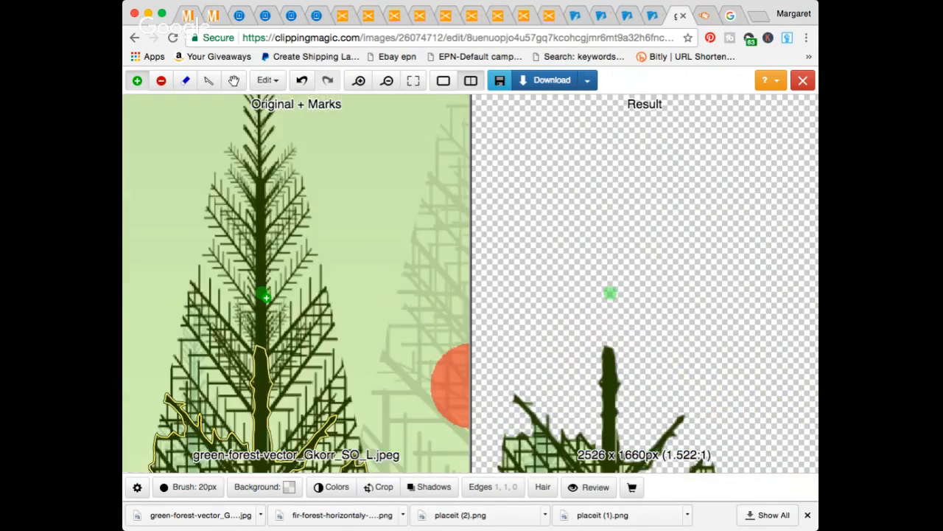
pyautogui.scroll(2, 267, 297)
pyautogui.click(263, 196)
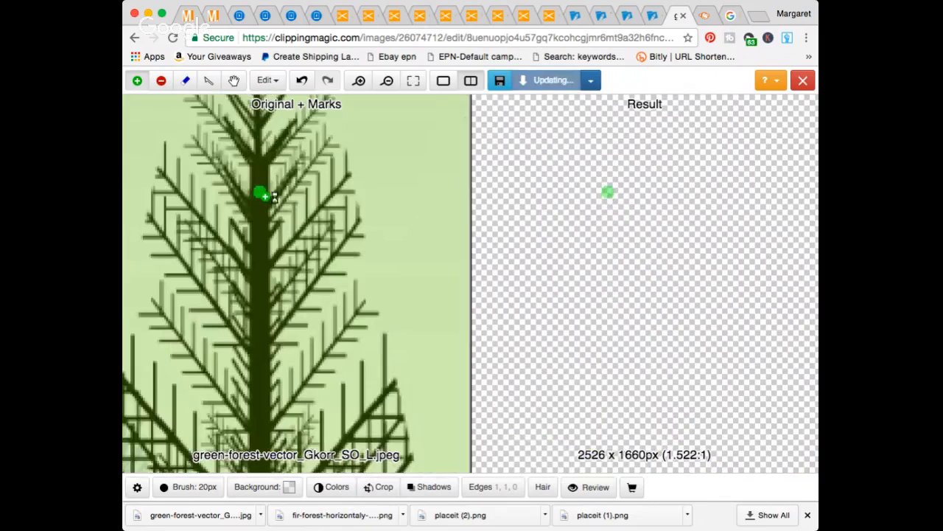
pyautogui.click(263, 353)
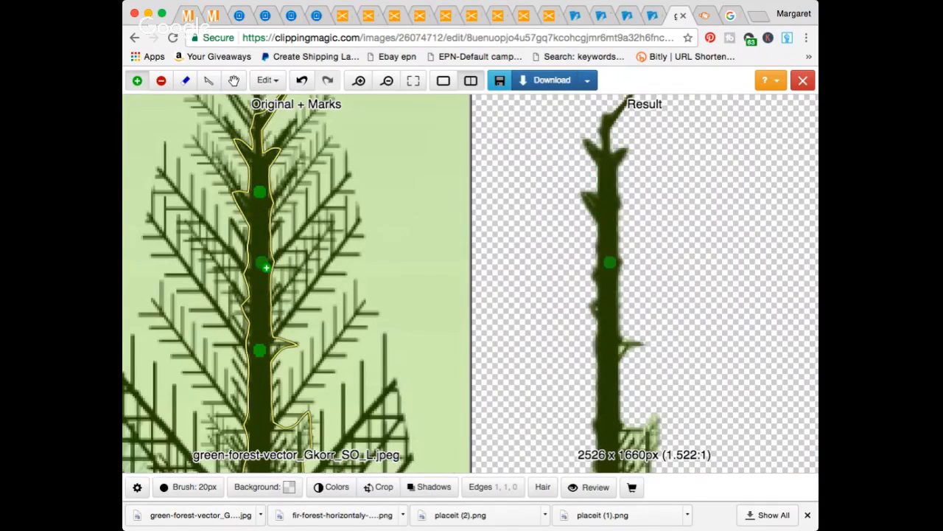
pyautogui.scroll(3, 277, 302)
pyautogui.click(342, 234)
pyautogui.scroll(-10, 267, 297)
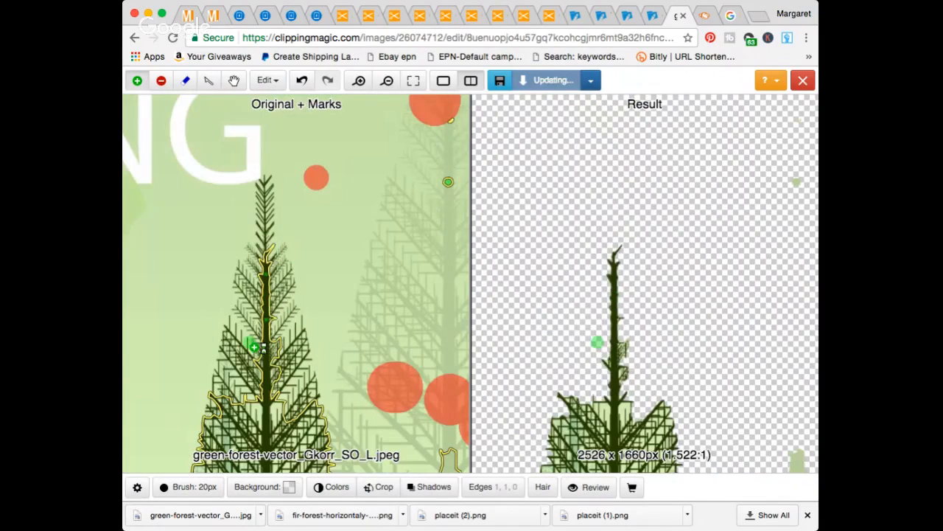
pyautogui.click(236, 355)
pyautogui.click(249, 287)
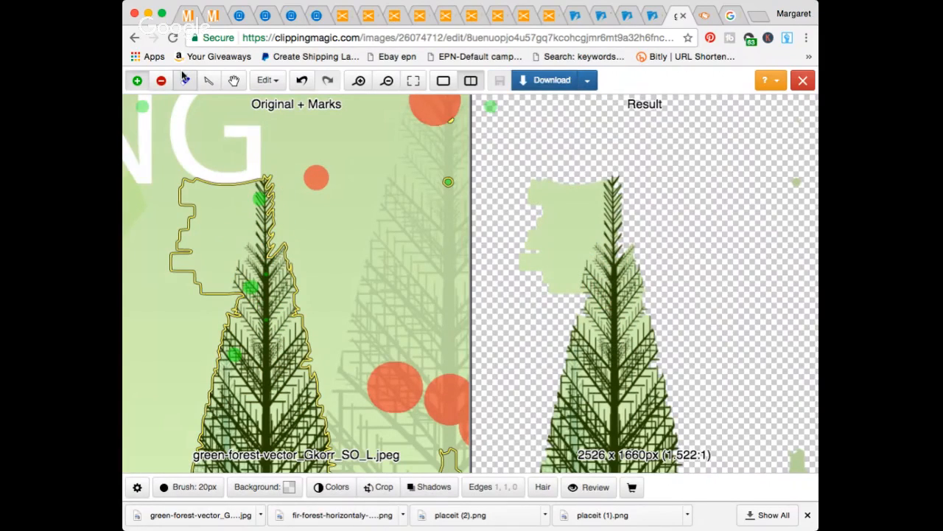
# - Mark the background patch left of the dark tree's tip, below the SPRING text, for removal
pyautogui.click(161, 81)
pyautogui.click(215, 216)
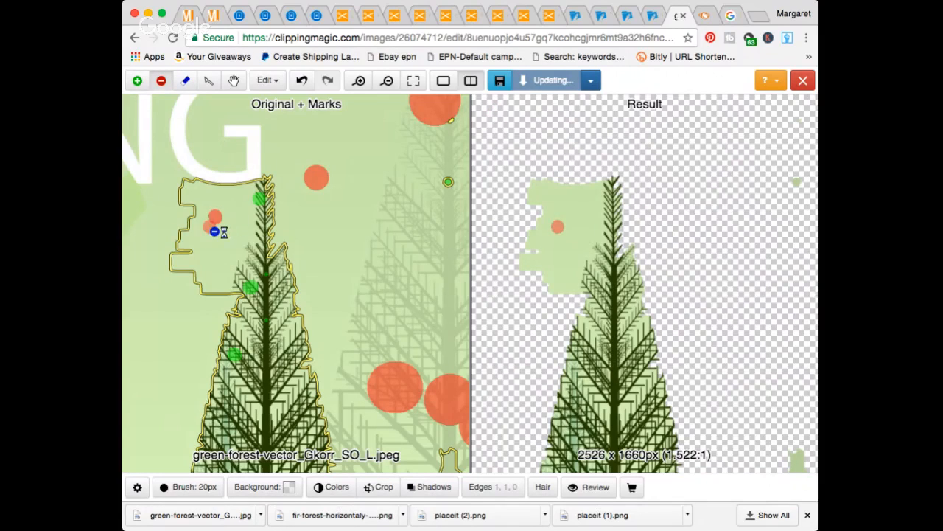
pyautogui.click(219, 240)
pyautogui.click(233, 196)
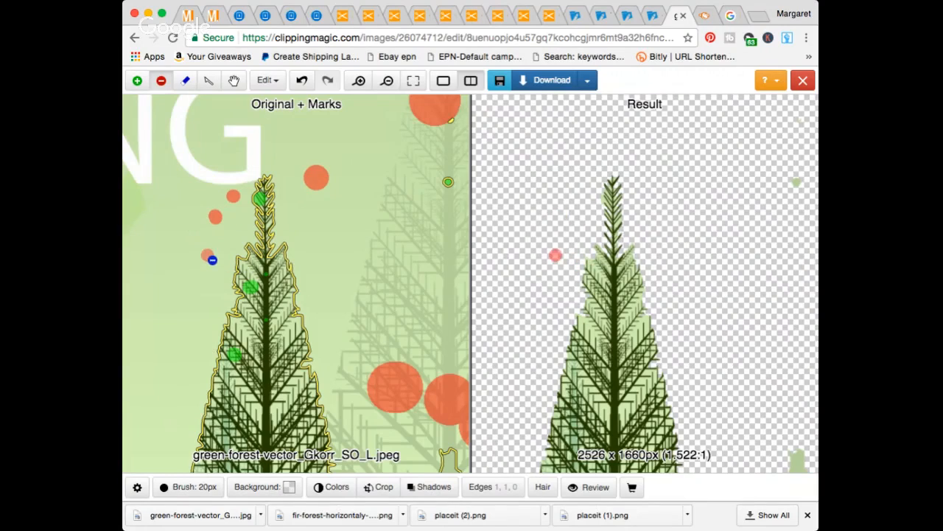
pyautogui.scroll(-1, 214, 278)
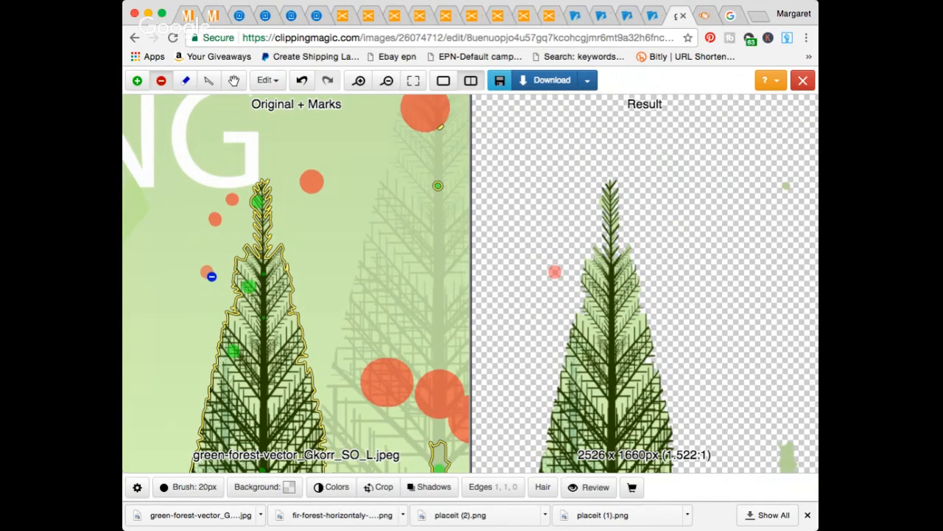
# - Mark the background fringe along the left edge of the dark tree's tip for removal
pyautogui.scroll(3, 285, 229)
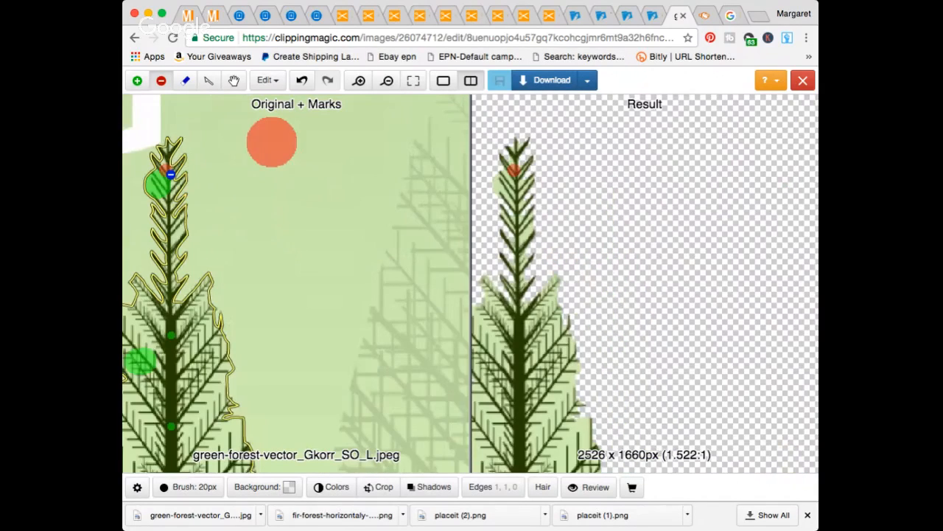
pyautogui.click(166, 169)
pyautogui.scroll(5, 227, 211)
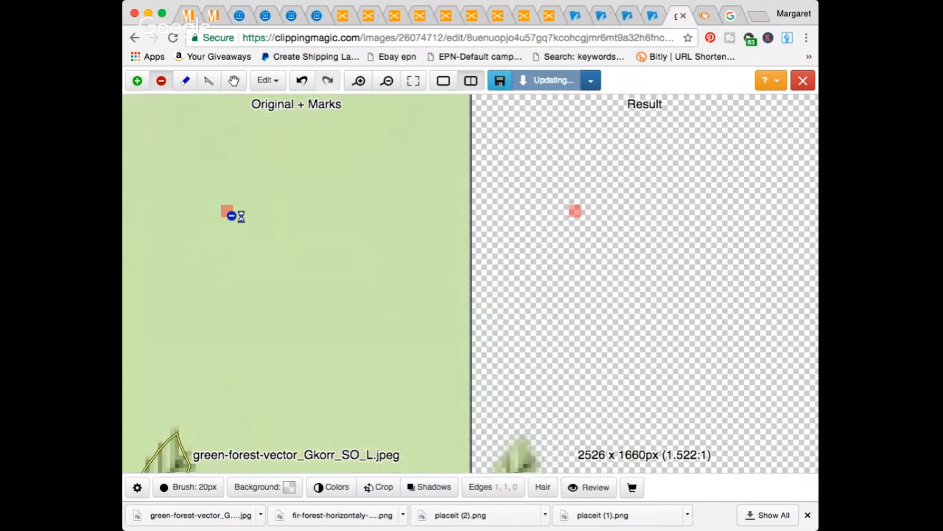
pyautogui.scroll(-5, 145, 244)
pyautogui.scroll(5, 215, 267)
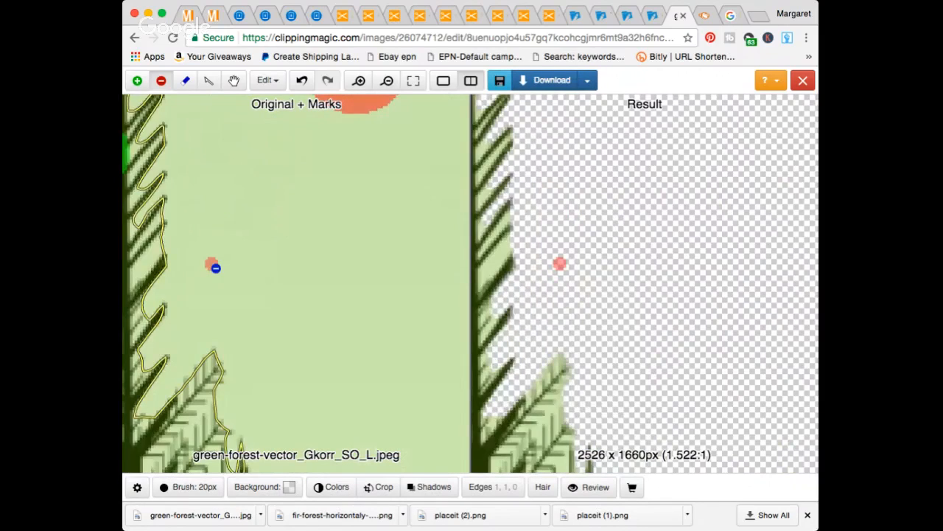
pyautogui.scroll(-5, 215, 267)
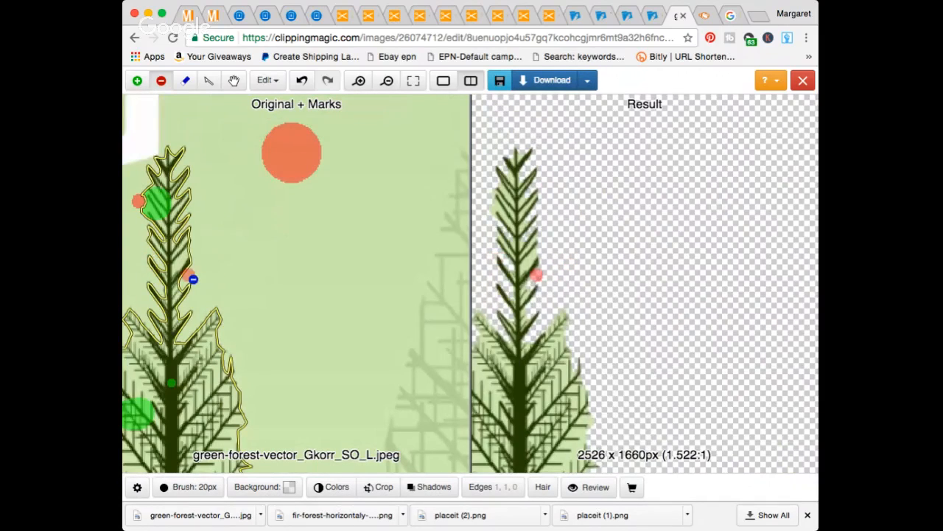
# - Mark the background gaps between the right-hand needles of the dark tree's tip for removal
pyautogui.scroll(2, 188, 257)
pyautogui.scroll(2, 187, 255)
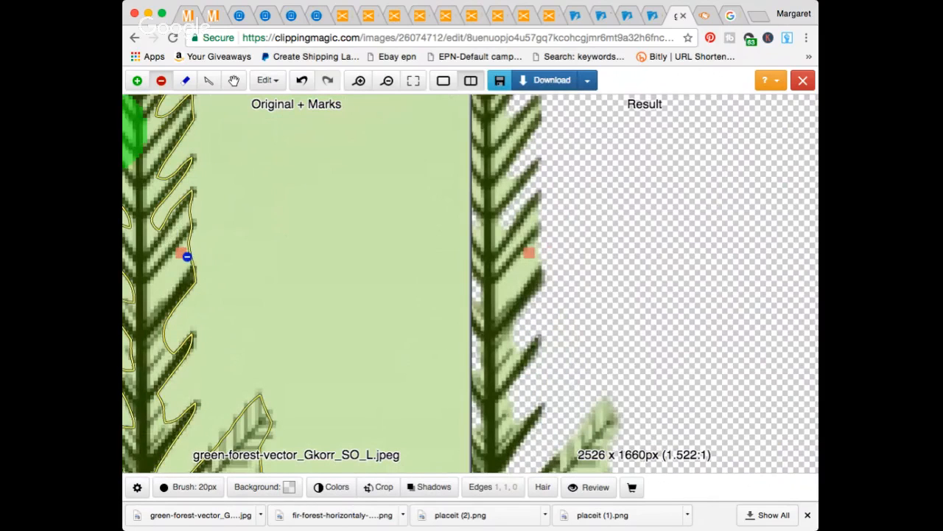
pyautogui.click(181, 266)
pyautogui.click(216, 258)
pyautogui.scroll(-4, 225, 265)
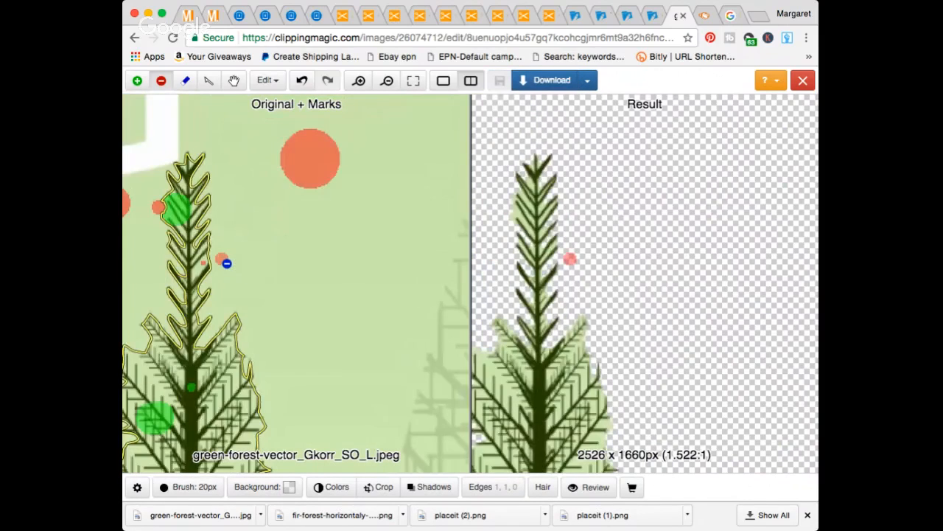
pyautogui.click(222, 337)
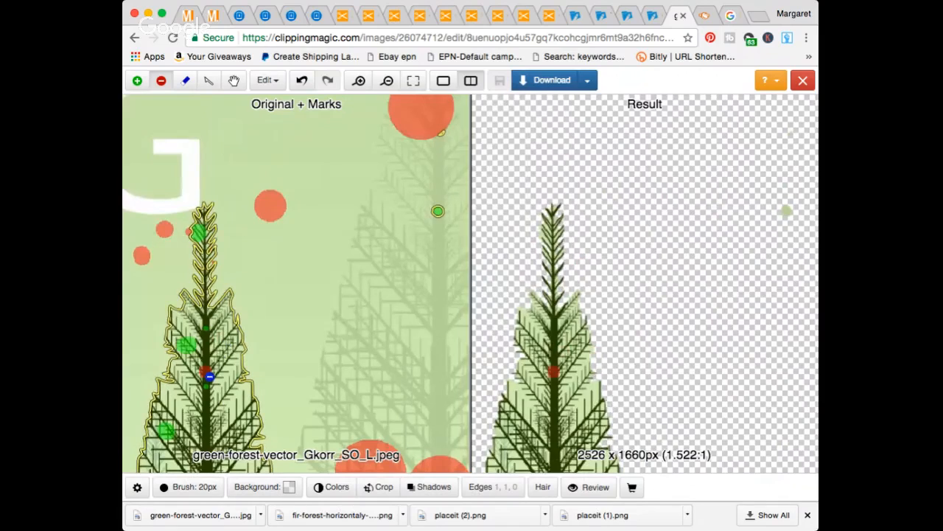
# - Mark the remaining lower trunk patch of the pale central tree for removal
pyautogui.scroll(-5, 211, 373)
pyautogui.scroll(5, 216, 363)
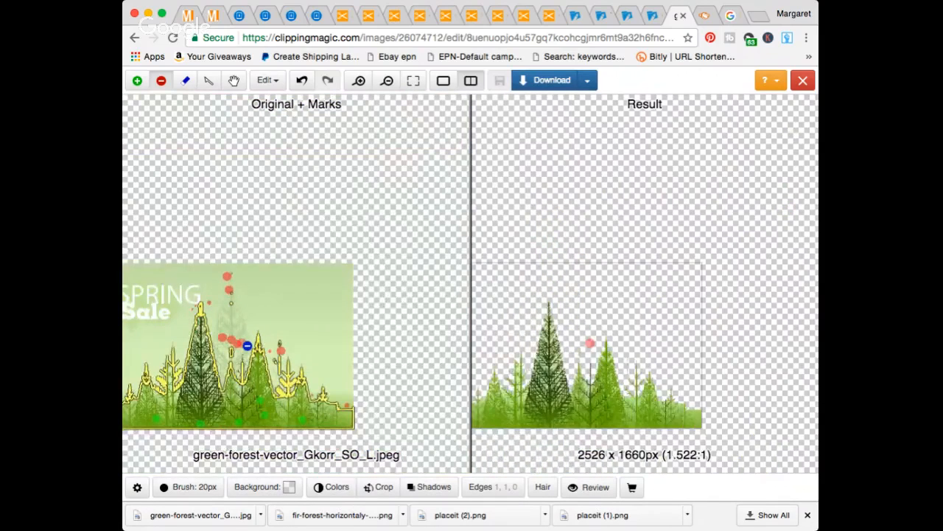
pyautogui.click(211, 370)
pyautogui.scroll(-2, 214, 370)
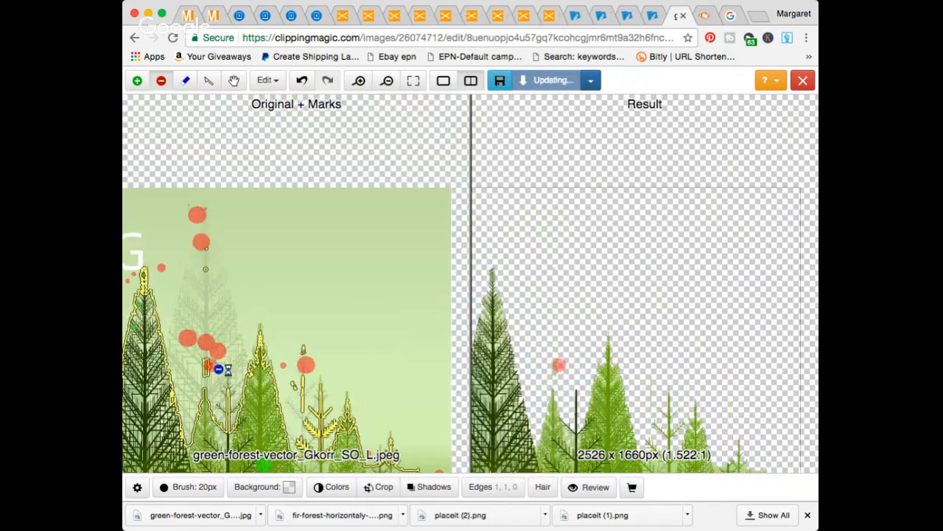
pyautogui.scroll(1, 295, 374)
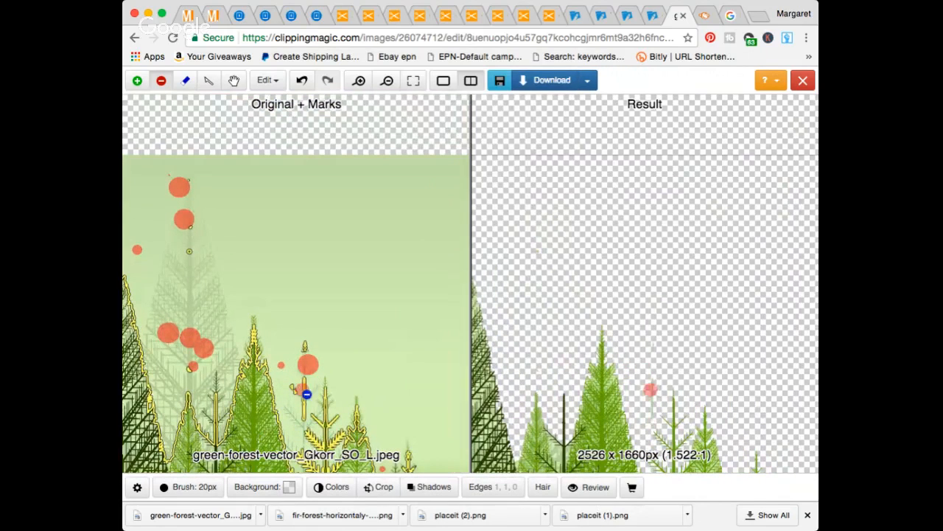
# - Mark the pale thin tree just right of the bright green tree for removal with one vertical stroke along its trunk
pyautogui.moveTo(303, 338); pyautogui.dragTo(308, 414)
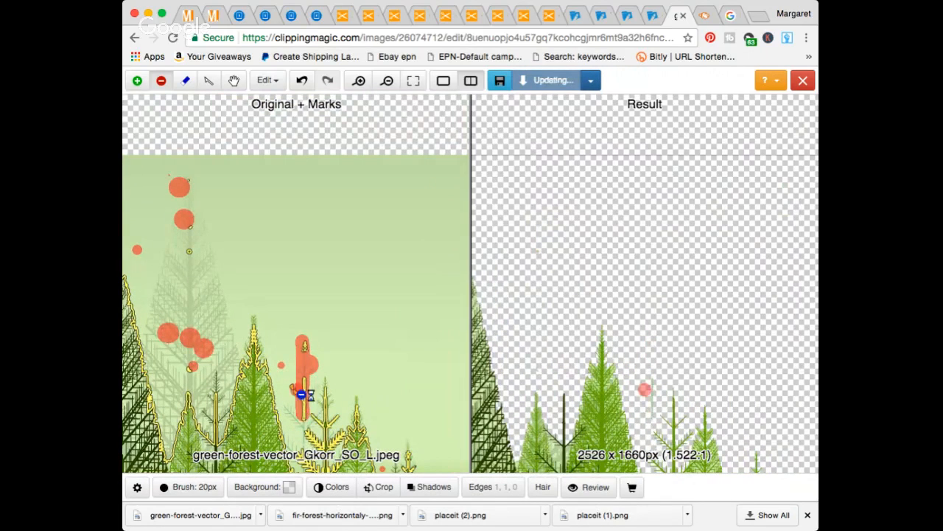
pyautogui.scroll(-1, 327, 370)
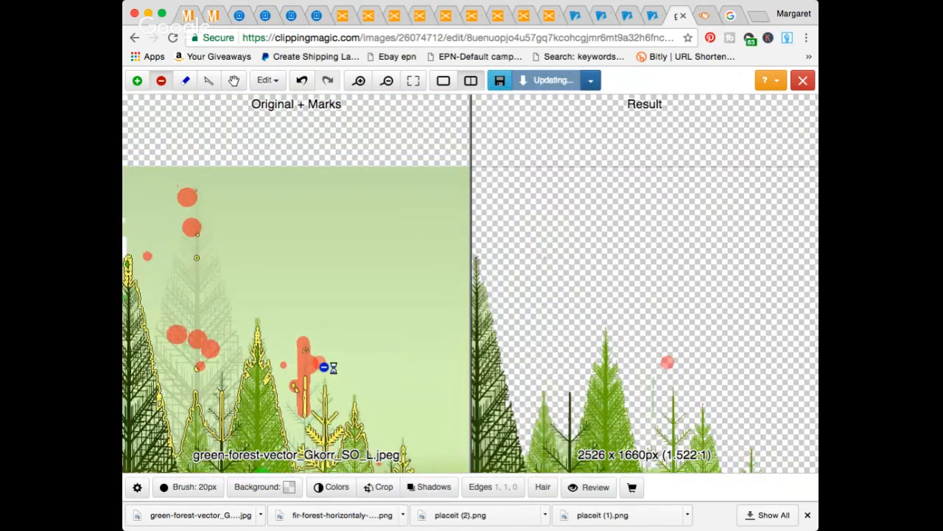
pyautogui.scroll(-2, 328, 367)
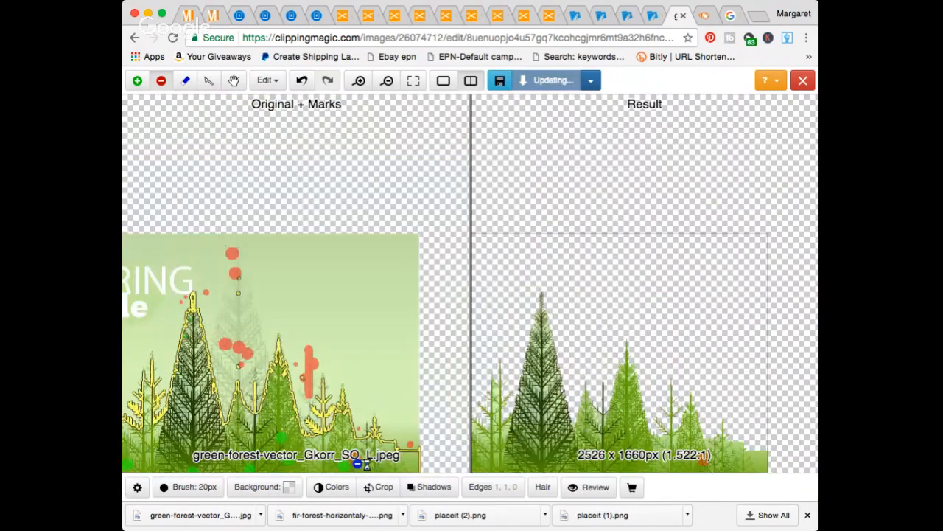
pyautogui.scroll(-1, 295, 368)
pyautogui.scroll(1, 255, 382)
# - Mark the upper trunk and needles of the thin dark tree between the two large trees as areas to keep
pyautogui.click(251, 378)
pyautogui.scroll(3, 255, 383)
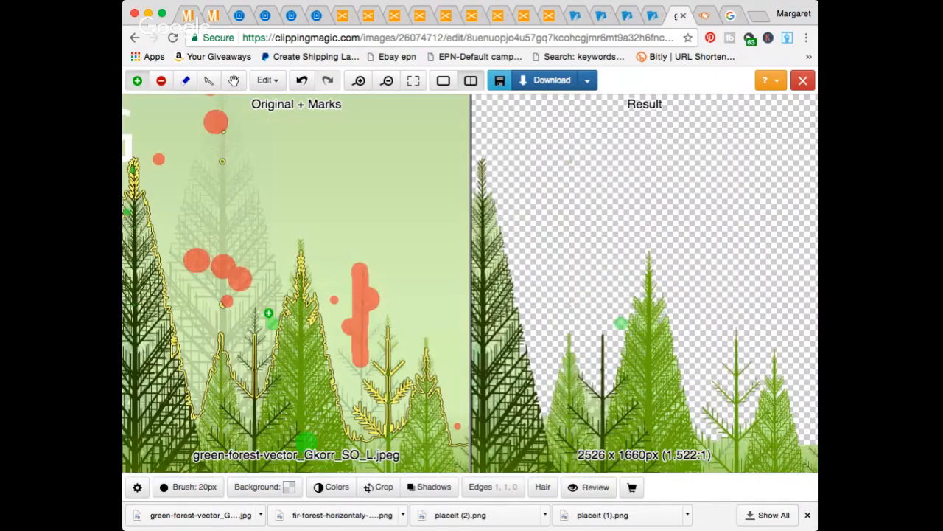
pyautogui.scroll(3, 258, 324)
pyautogui.scroll(2, 277, 246)
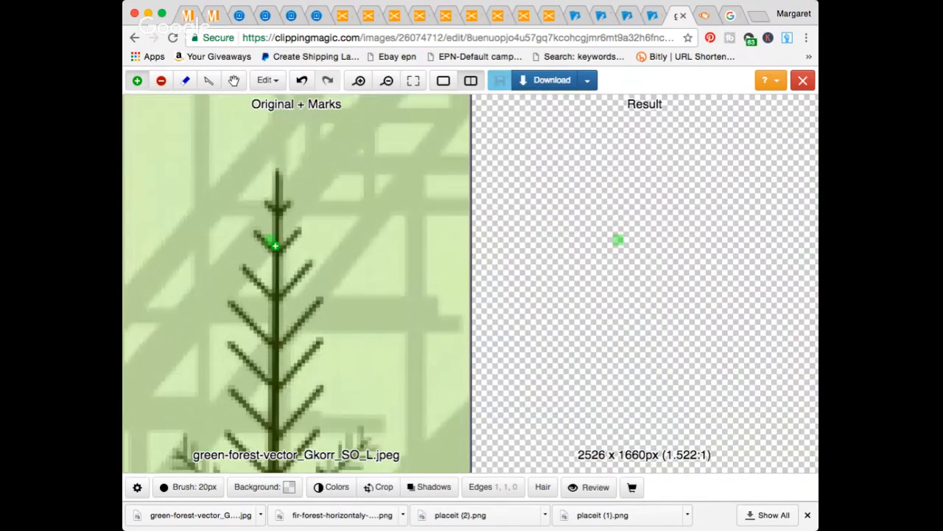
pyautogui.click(270, 359)
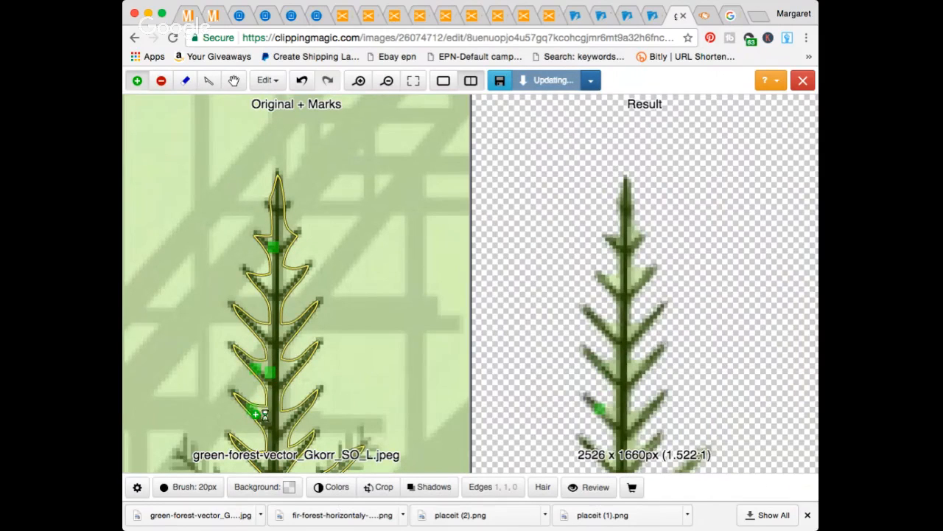
pyautogui.scroll(-2, 255, 410)
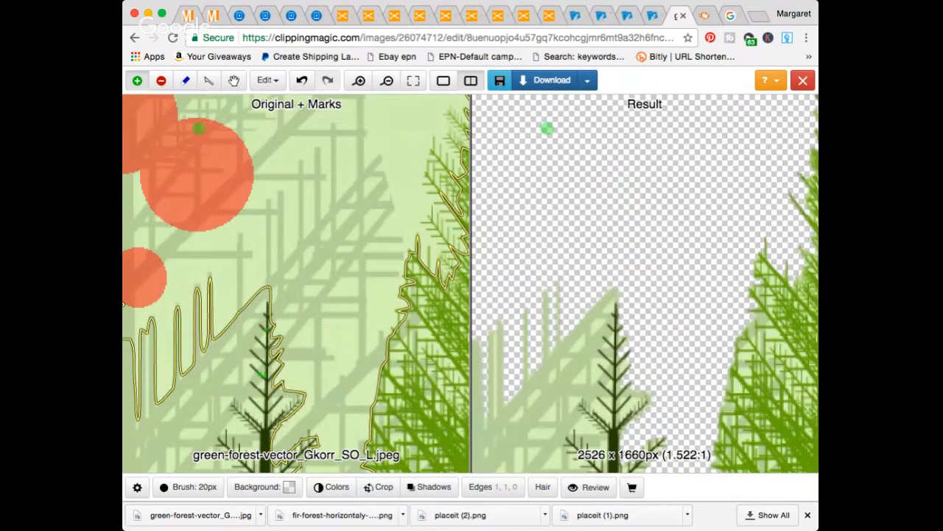
# - Mark the pale background patch left of the thin dark tree's upper part for removal
pyautogui.click(161, 80)
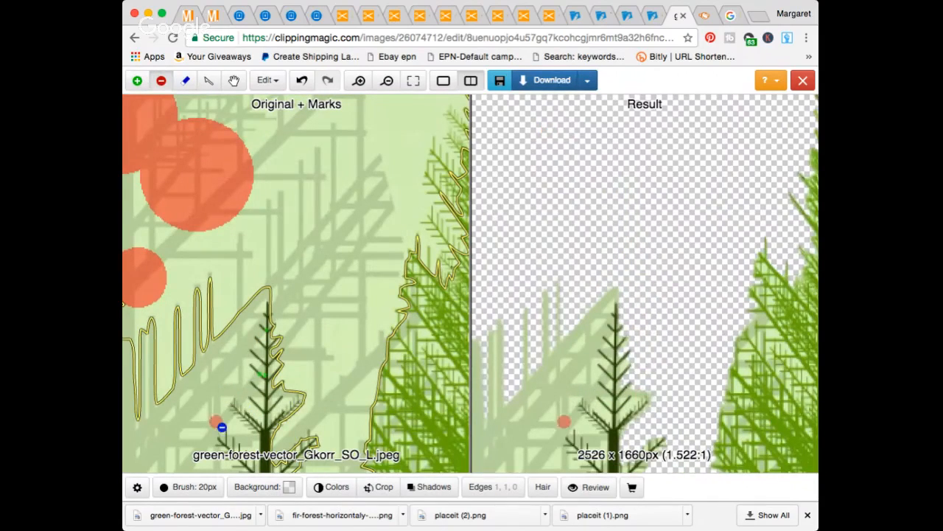
pyautogui.moveTo(205, 404); pyautogui.dragTo(194, 406)
pyautogui.scroll(-3, 193, 408)
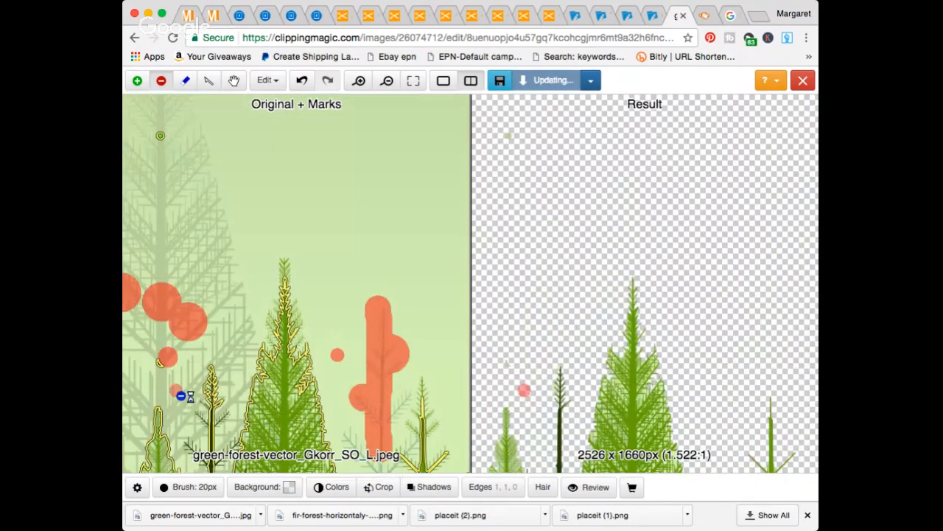
# - Mark the lower side branches of the thin dark tree as areas to keep
pyautogui.click(136, 82)
pyautogui.scroll(3, 211, 421)
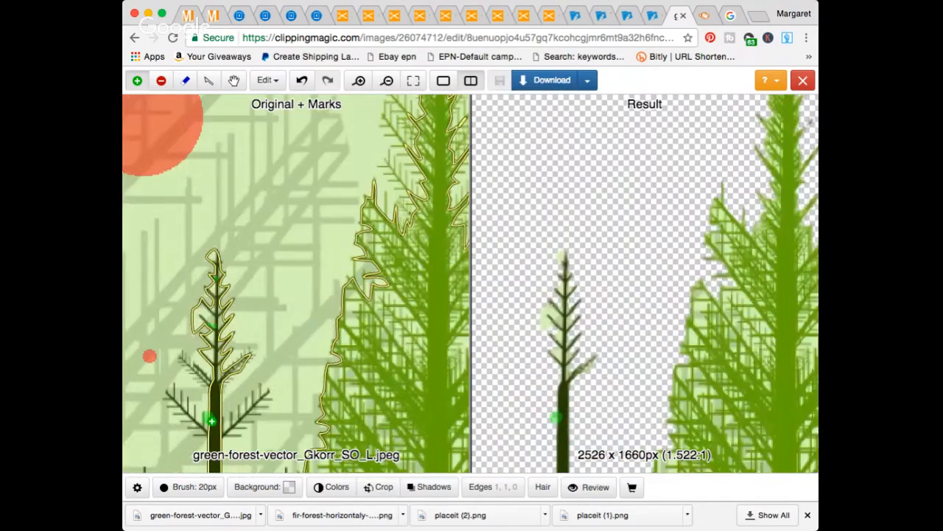
pyautogui.scroll(3, 212, 421)
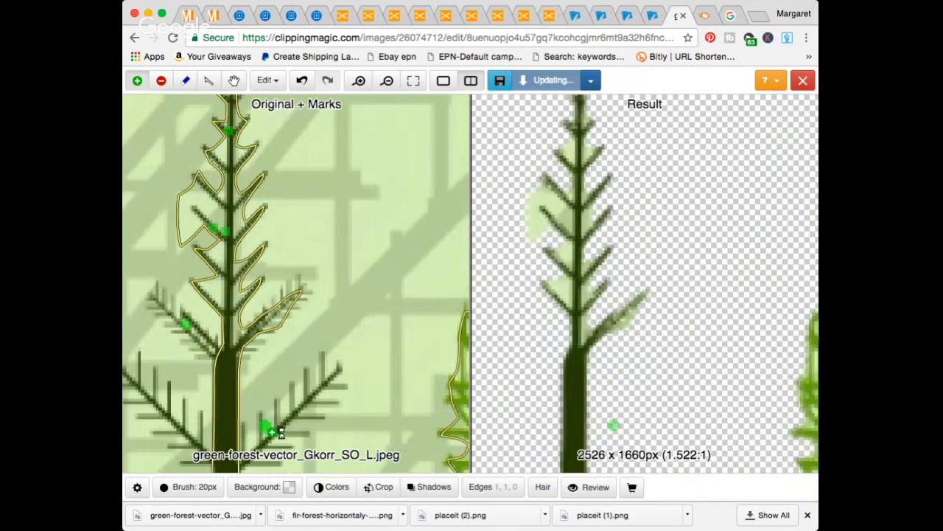
pyautogui.click(150, 404)
# - Mark the background patches beside and between the thin dark tree's branches, on both sides of its trunk, for removal
pyautogui.click(162, 83)
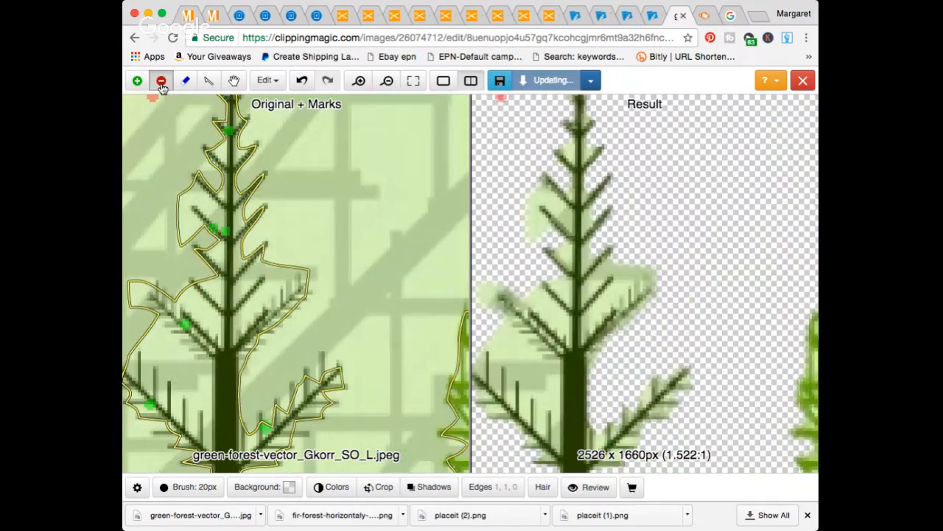
pyautogui.click(171, 358)
pyautogui.click(292, 359)
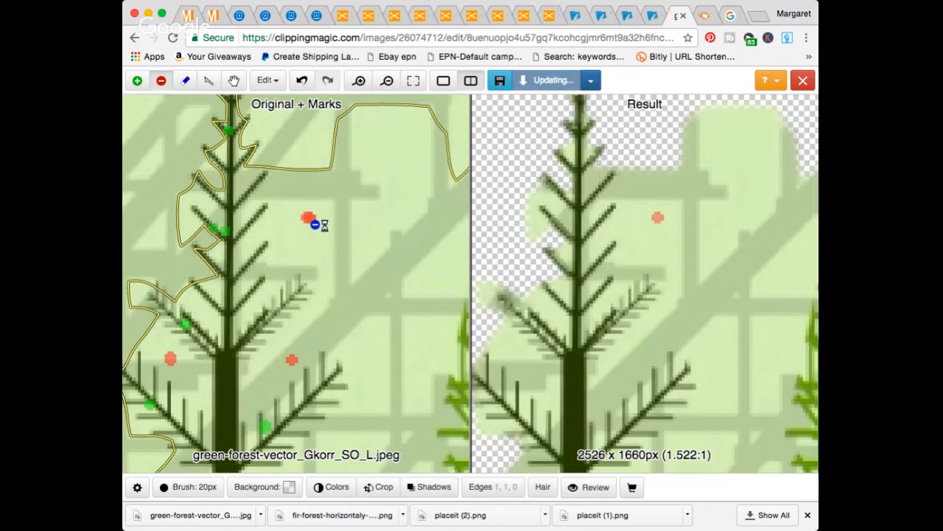
pyautogui.click(278, 239)
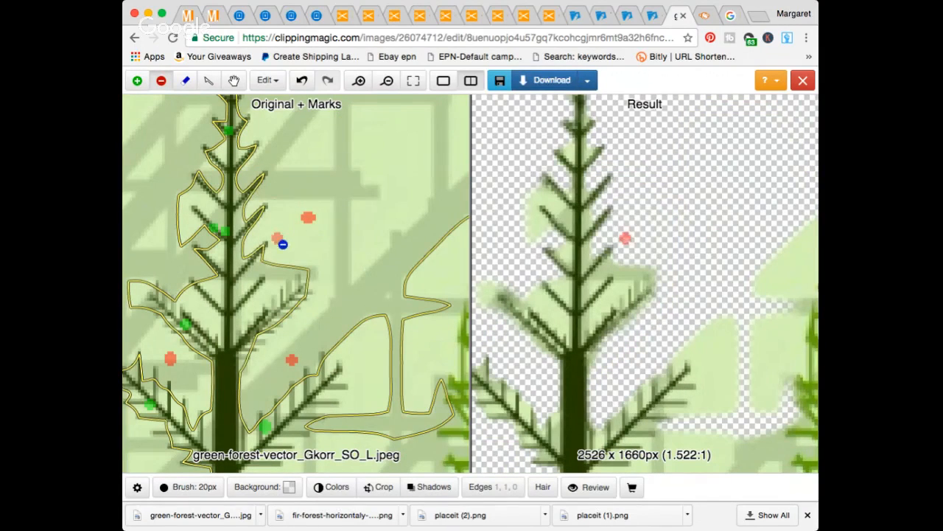
pyautogui.click(369, 365)
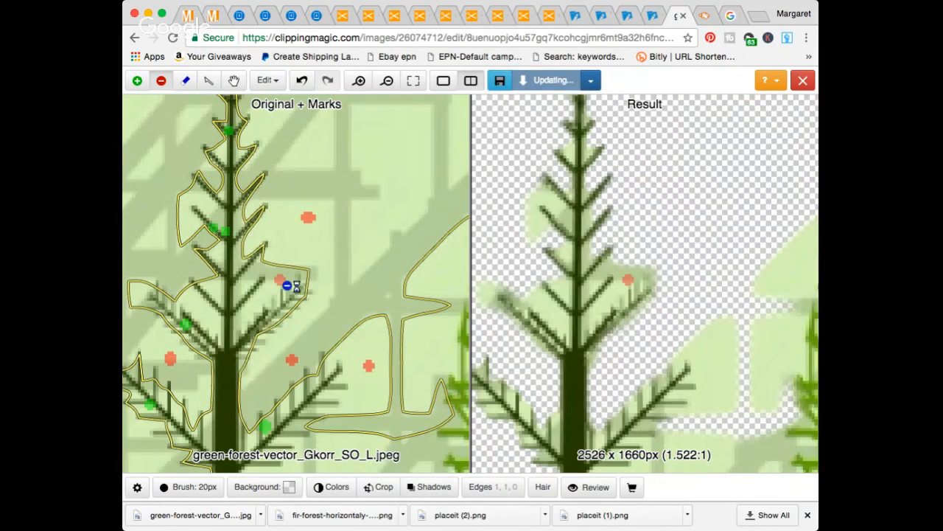
pyautogui.click(179, 212)
pyautogui.click(140, 289)
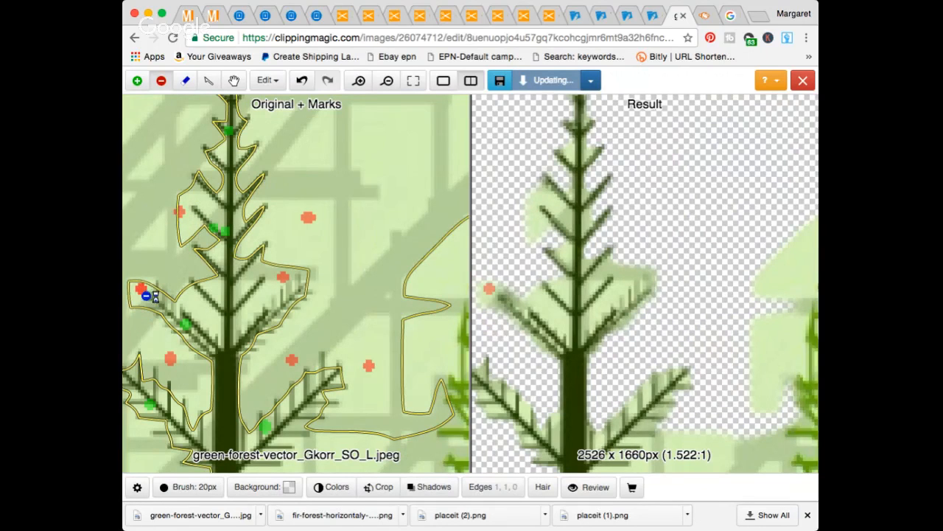
# - Mark the background patches between the thin dark tree and the large bright green tree for removal
pyautogui.click(440, 274)
pyautogui.click(426, 392)
pyautogui.click(392, 398)
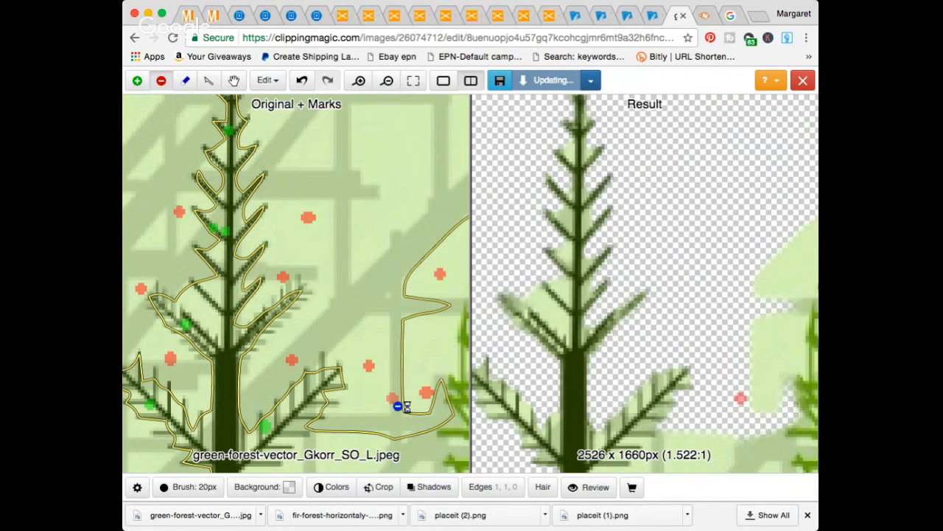
pyautogui.scroll(-3, 376, 398)
pyautogui.scroll(-2, 377, 394)
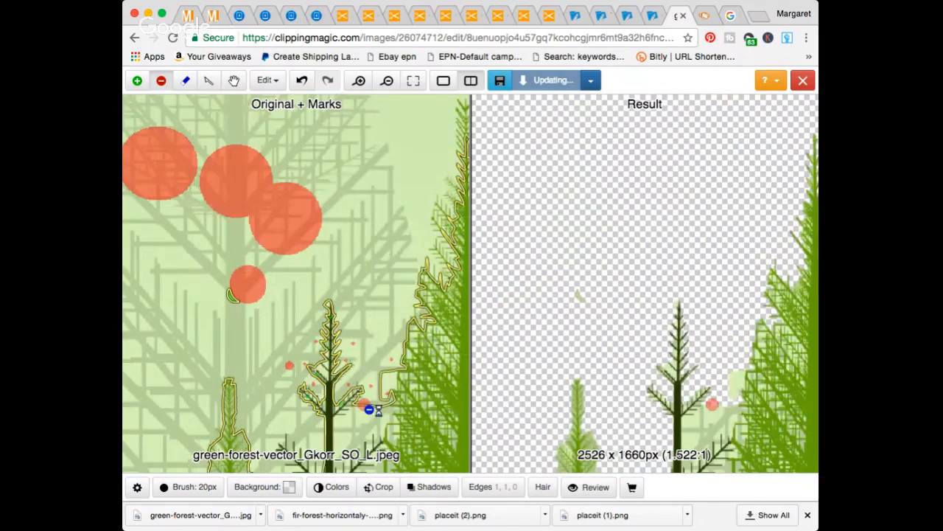
# - Mark the background left of the thin dark tree and above its left branch for removal
pyautogui.click(280, 320)
pyautogui.scroll(3, 288, 328)
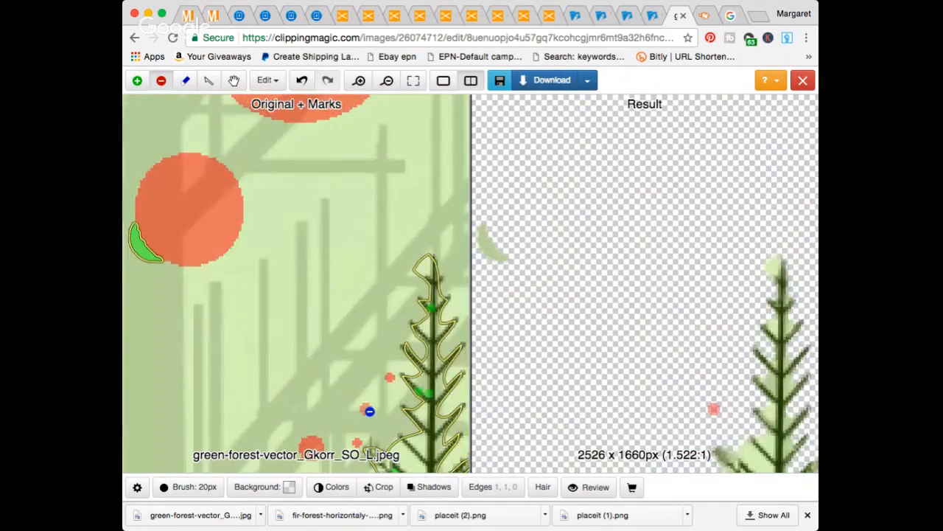
pyautogui.scroll(-3, 380, 419)
pyautogui.scroll(3, 387, 443)
pyautogui.click(384, 435)
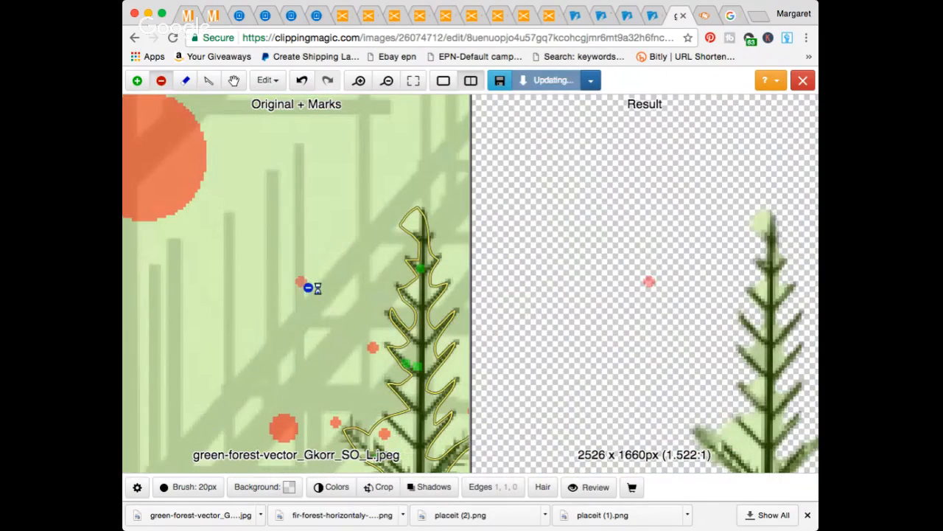
# - Mark the leftover sliver on the pale central tree's lower trunk, beside the existing red mark, for removal
pyautogui.click(137, 81)
pyautogui.click(170, 168)
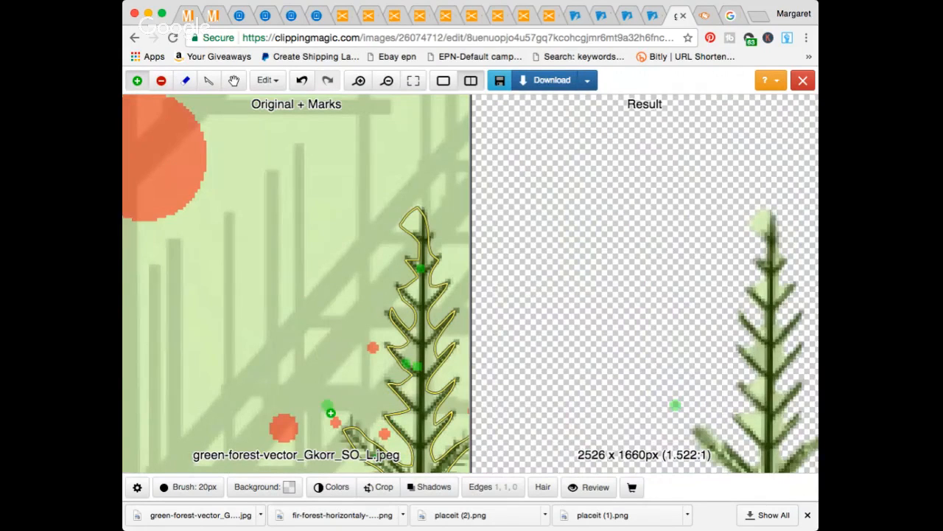
pyautogui.scroll(-3, 341, 358)
pyautogui.scroll(-2, 339, 358)
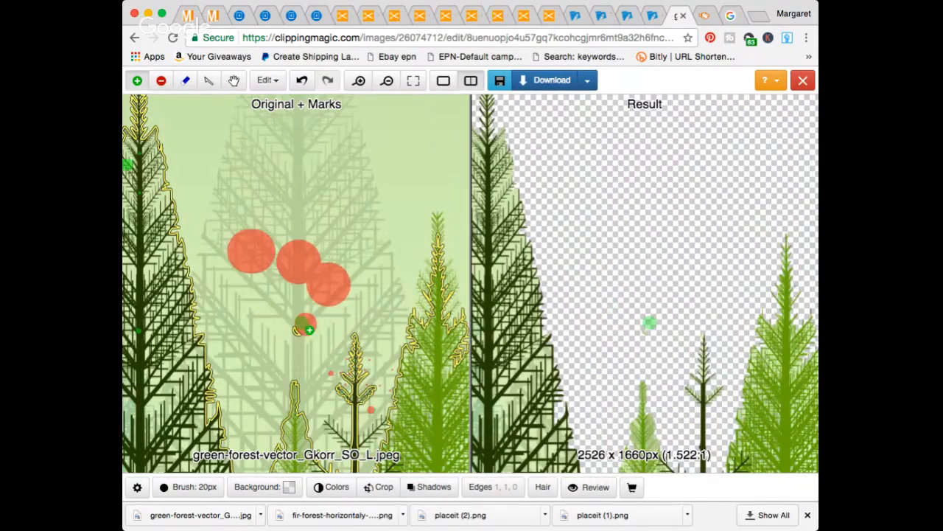
pyautogui.click(162, 84)
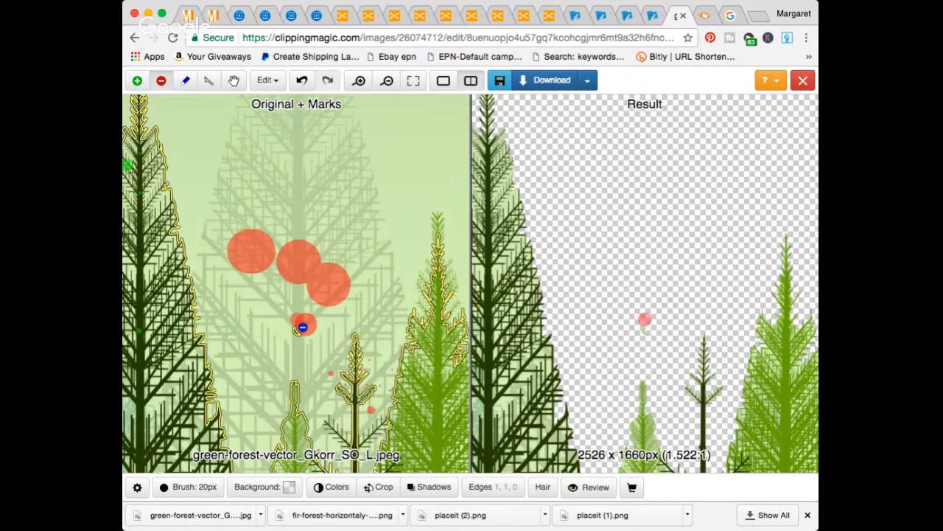
pyautogui.click(302, 333)
pyautogui.scroll(-2, 320, 313)
pyautogui.scroll(-4, 320, 313)
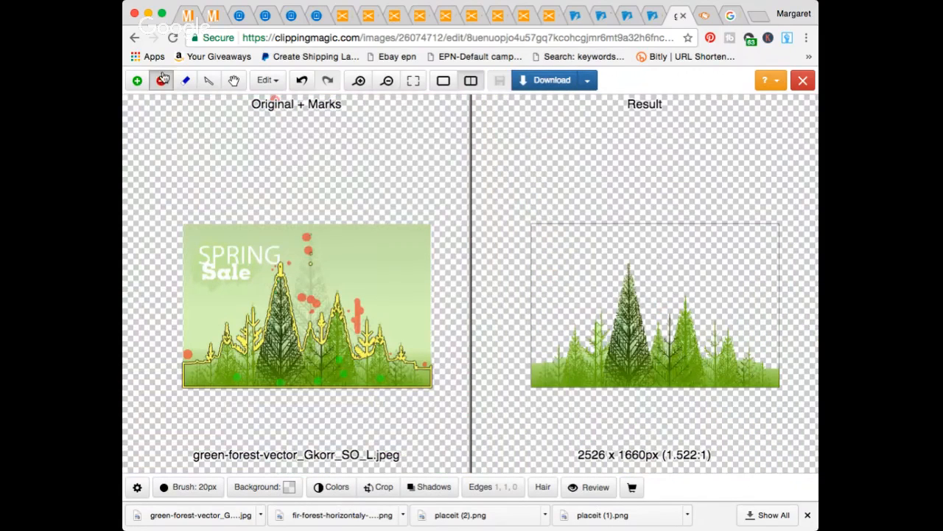
# - Download the clipped forest result as a PNG and open the downloaded file
pyautogui.click(552, 82)
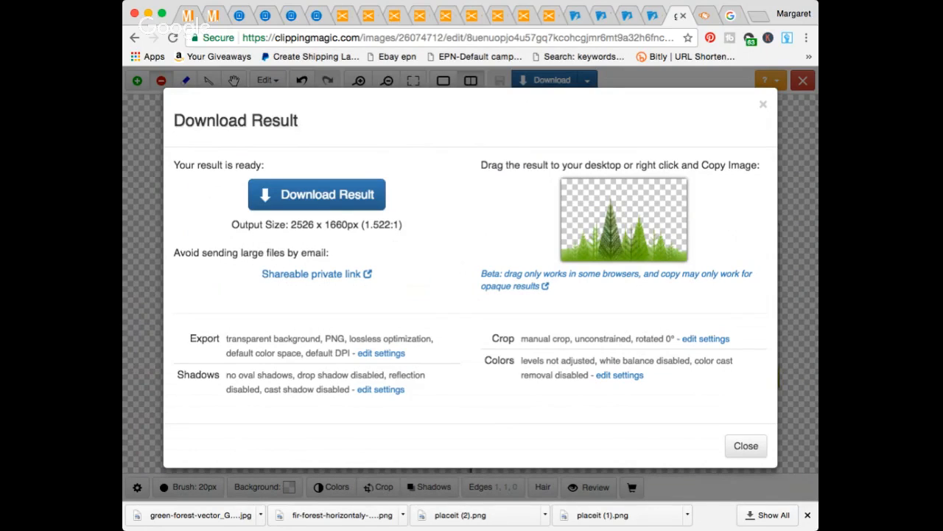
pyautogui.click(317, 196)
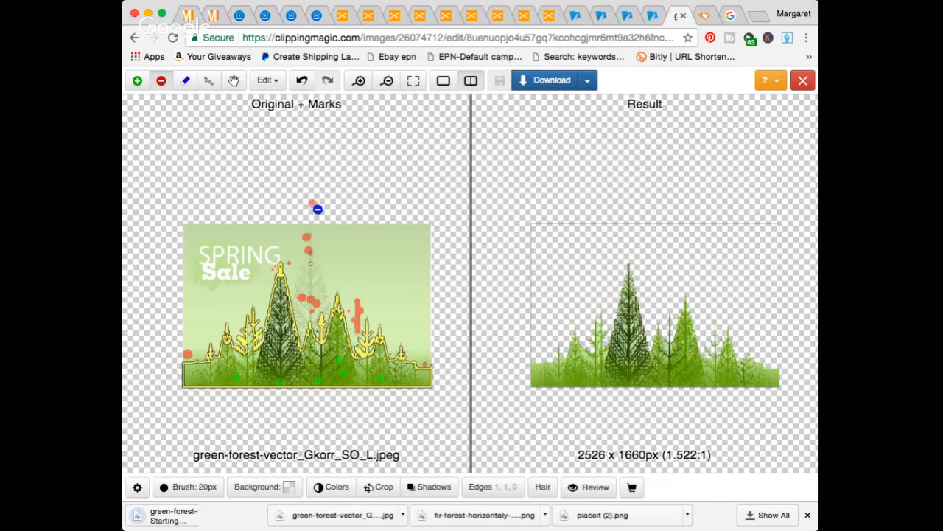
pyautogui.click(196, 511)
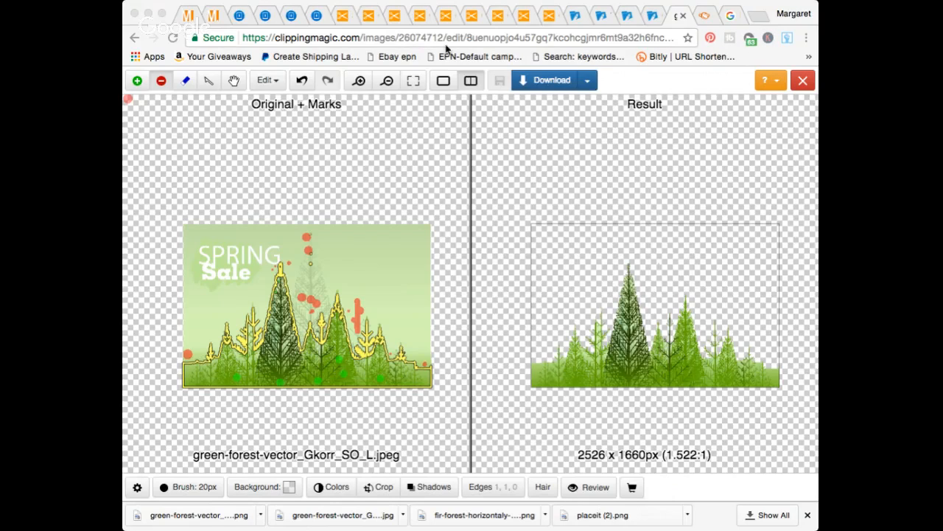
# - Switch to PicMonkey and start a new design from a blank portrait-format template
pyautogui.click(706, 14)
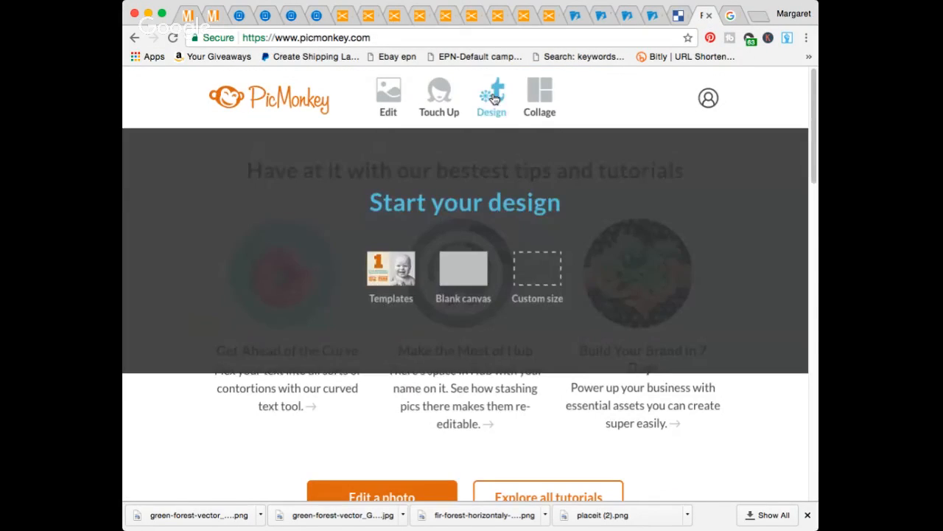
pyautogui.click(492, 94)
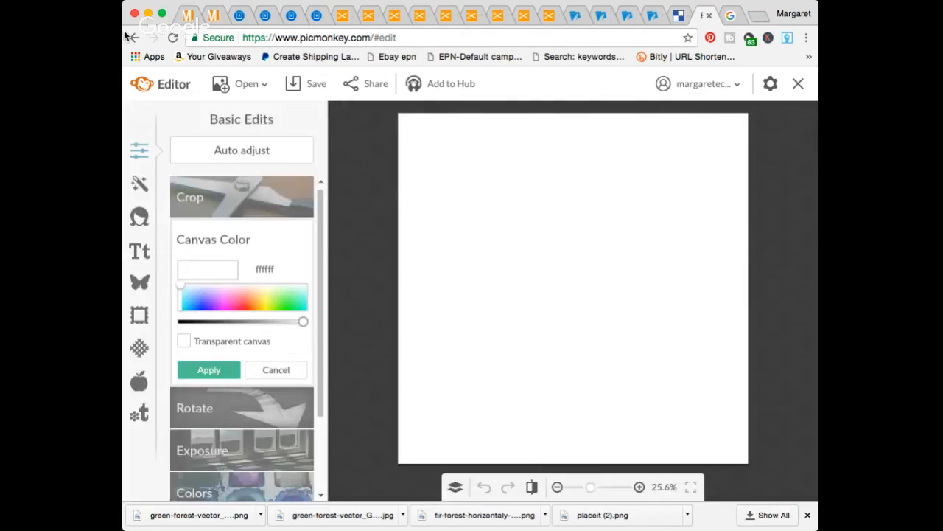
pyautogui.click(133, 37)
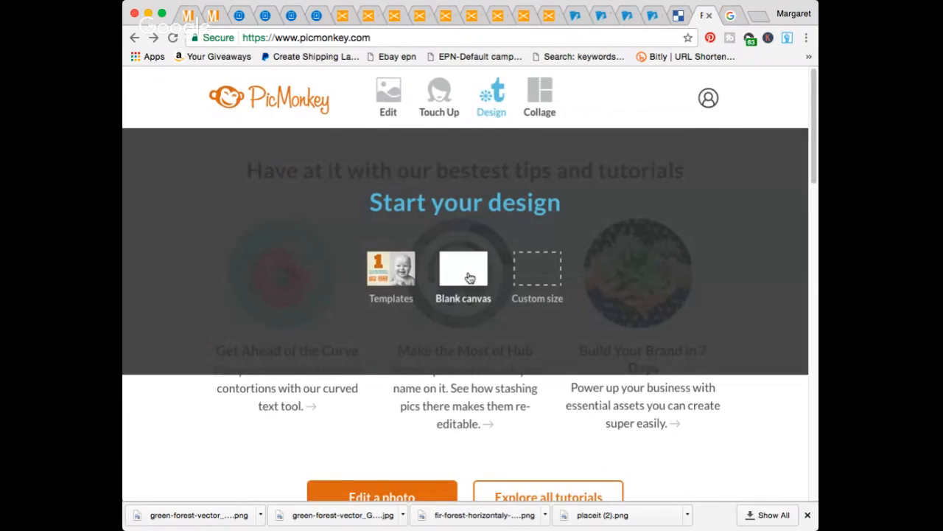
pyautogui.click(469, 276)
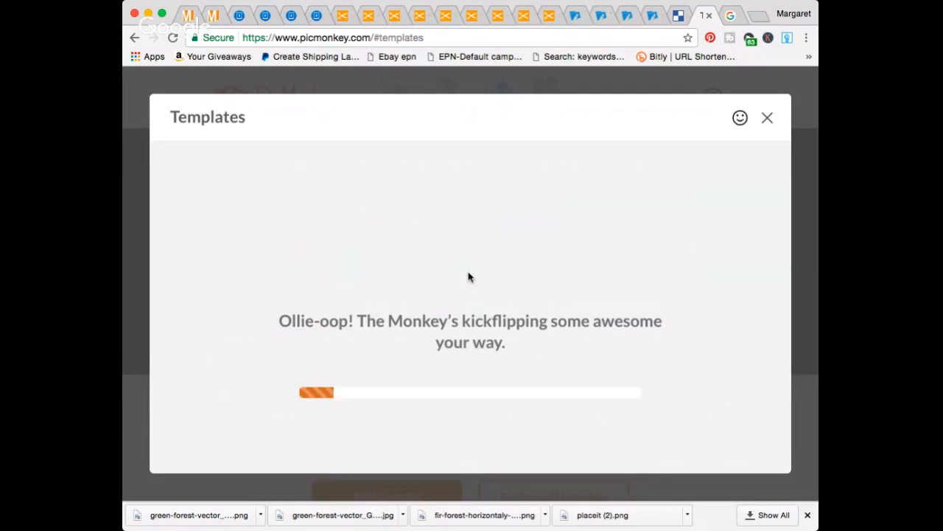
pyautogui.scroll(-5, 531, 353)
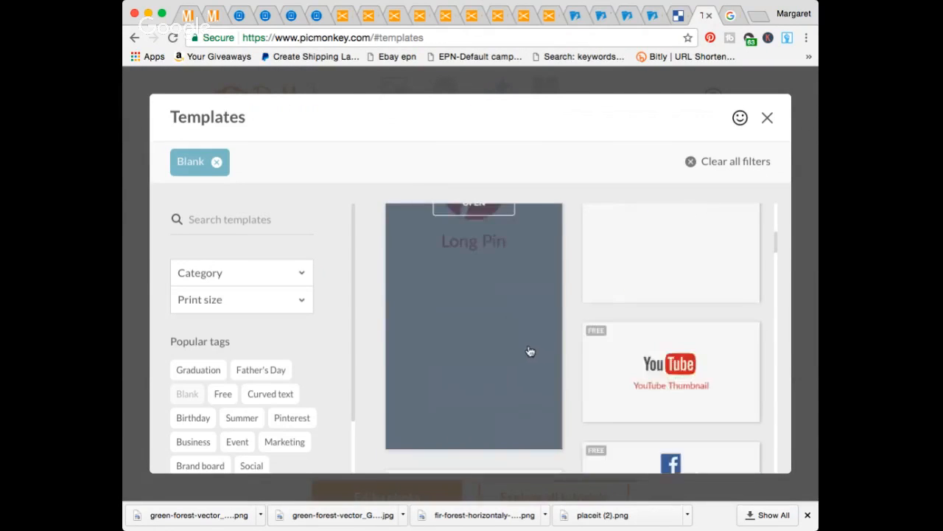
pyautogui.scroll(-5, 531, 351)
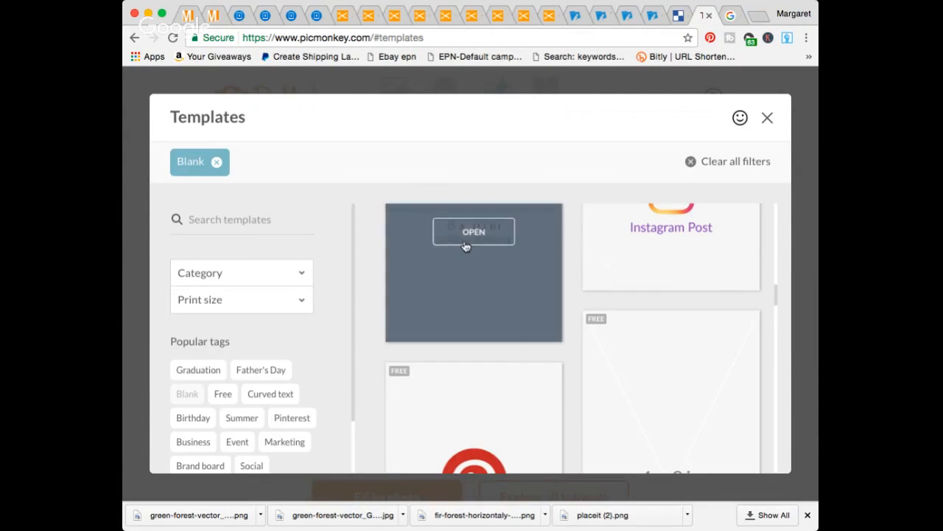
pyautogui.click(471, 232)
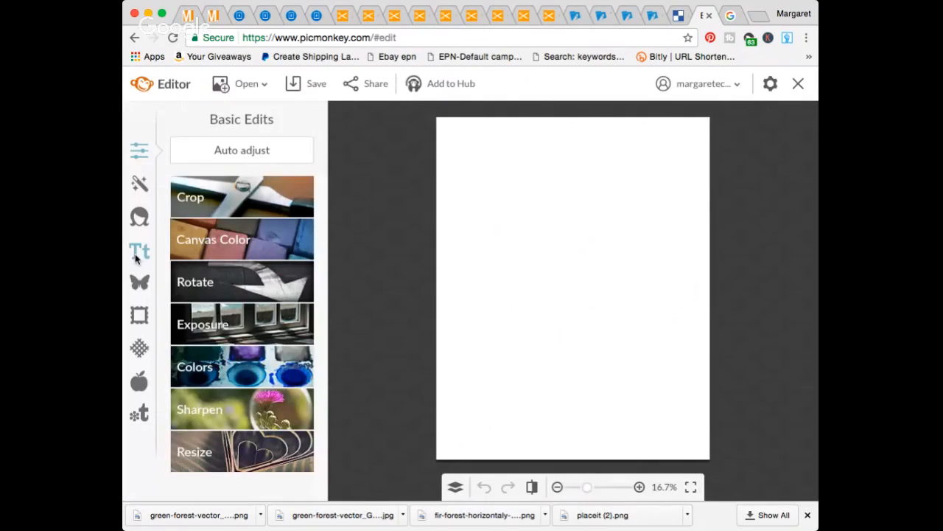
# - Add the transparent forest PNG from the computer as an overlay and move it to the upper part of the canvas
pyautogui.click(140, 283)
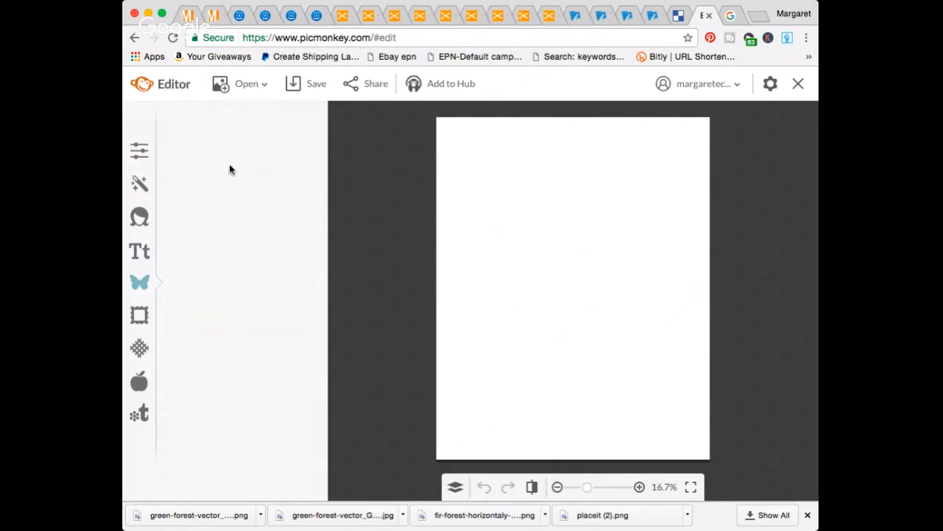
pyautogui.click(244, 152)
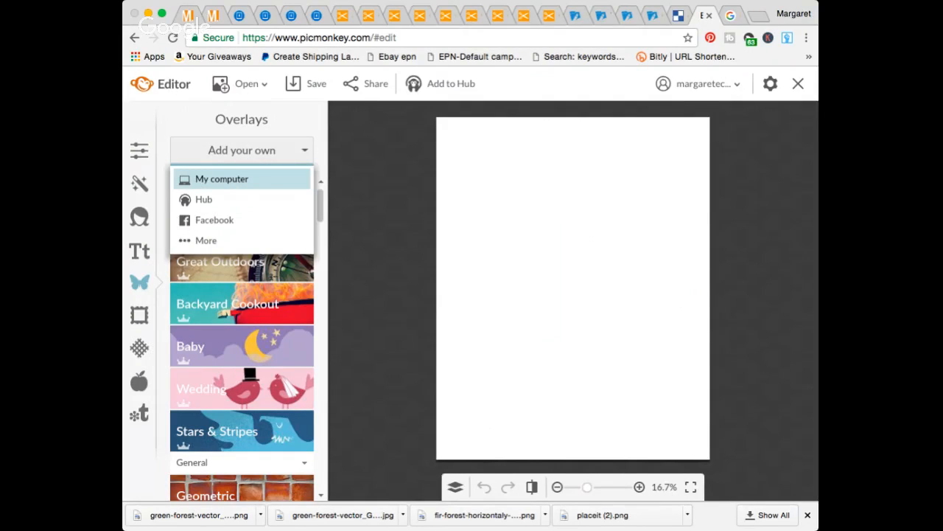
pyautogui.click(222, 179)
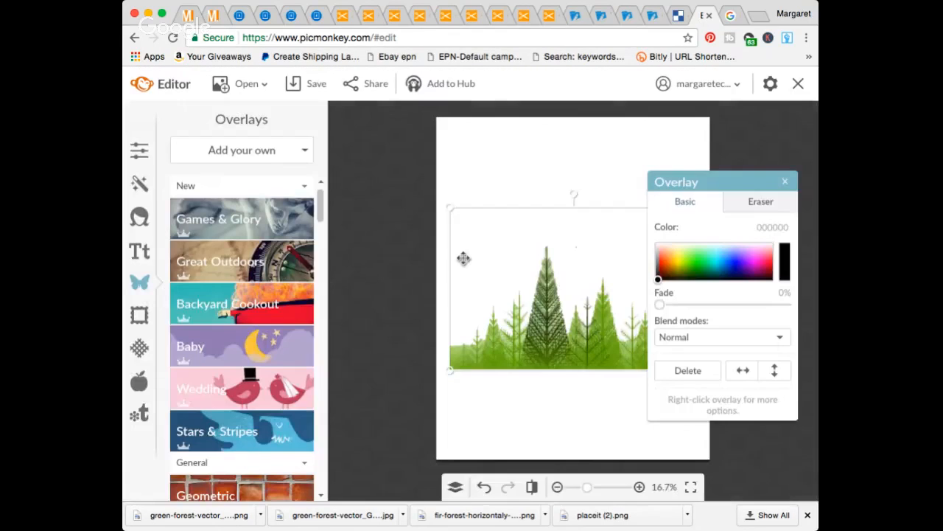
pyautogui.moveTo(463, 258); pyautogui.dragTo(462, 195)
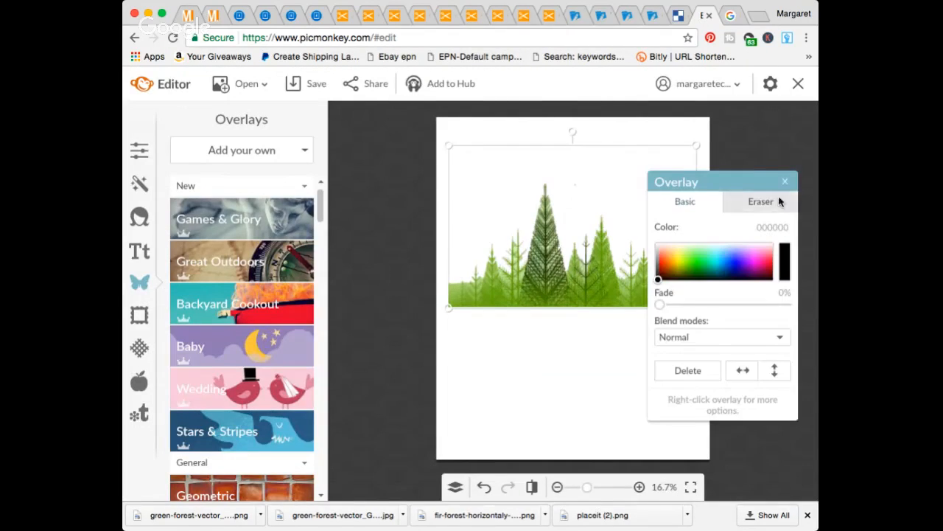
# - Add the circular "Let's Hit the Trails" design from the computer as a second overlay
pyautogui.click(228, 150)
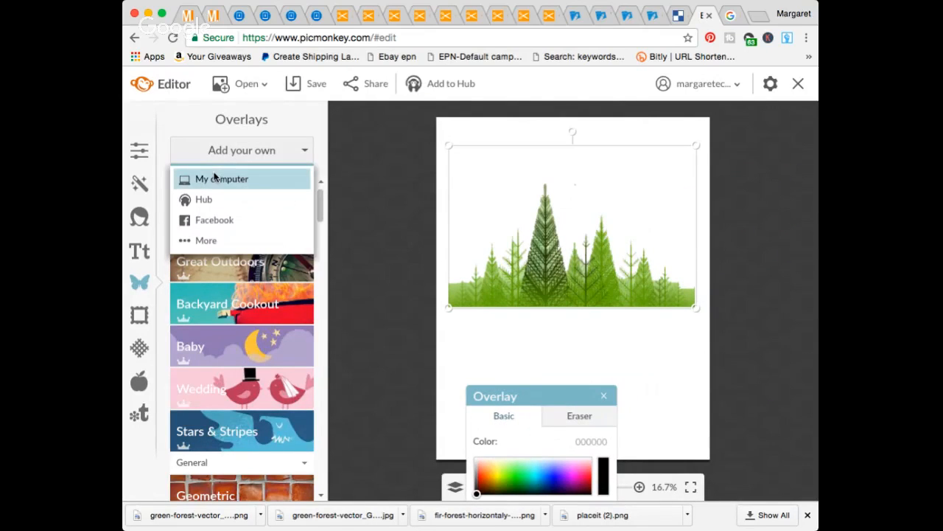
pyautogui.click(221, 178)
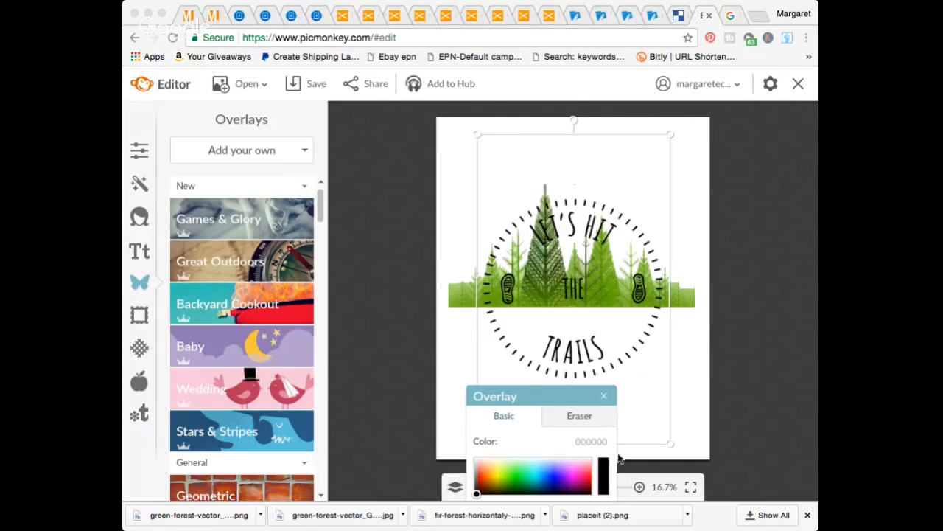
pyautogui.click(537, 383)
pyautogui.moveTo(537, 393); pyautogui.dragTo(354, 406)
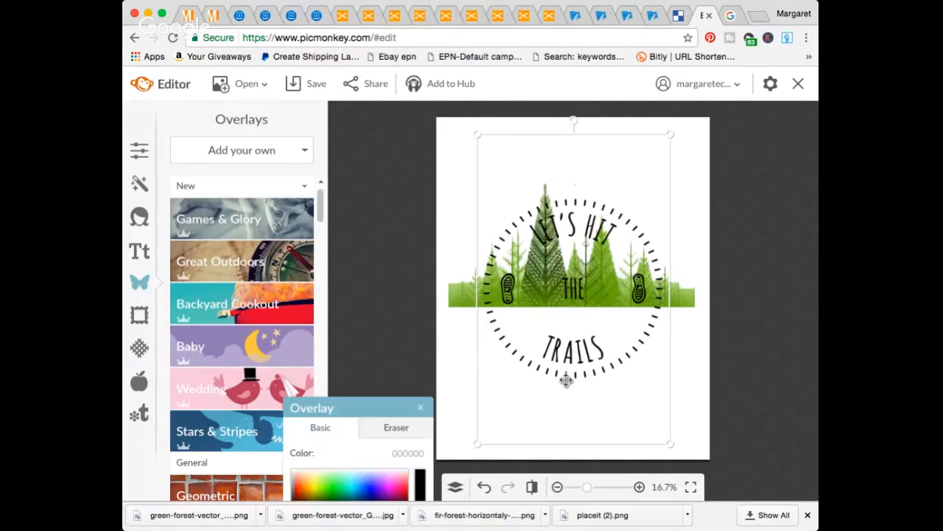
# - Move the "Let's Hit the Trails" circle up over the forest and enlarge it slightly
pyautogui.moveTo(567, 381); pyautogui.dragTo(566, 315)
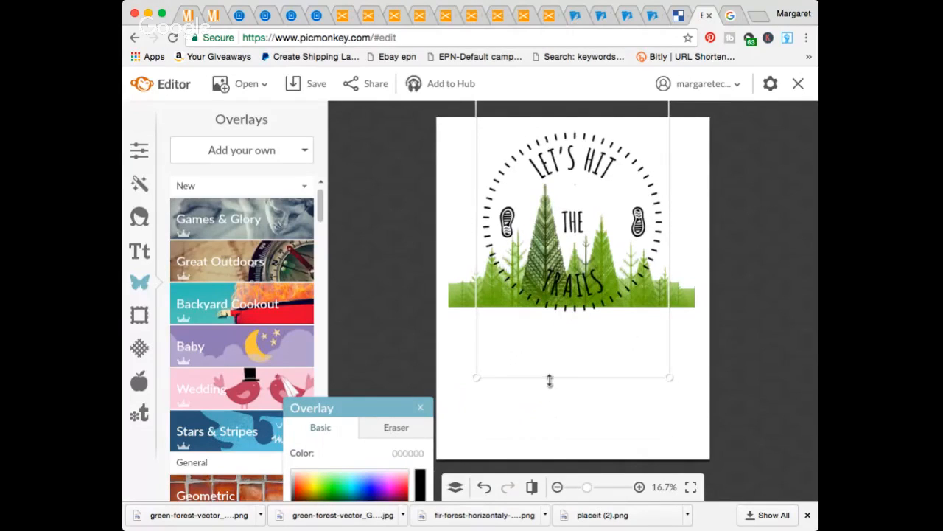
pyautogui.moveTo(550, 379); pyautogui.dragTo(557, 424)
pyautogui.moveTo(595, 310); pyautogui.dragTo(591, 304)
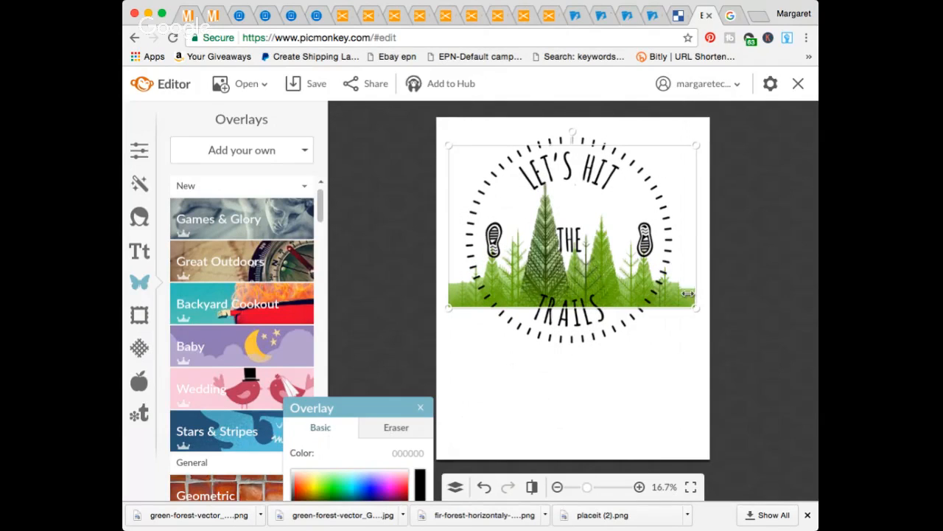
# - Set the forest overlay's fade to 35%
pyautogui.moveTo(335, 408); pyautogui.dragTo(300, 168)
pyautogui.moveTo(260, 293)
pyautogui.mouseDown()
pyautogui.moveTo(303, 292)
pyautogui.moveTo(316, 309)
pyautogui.mouseUp()
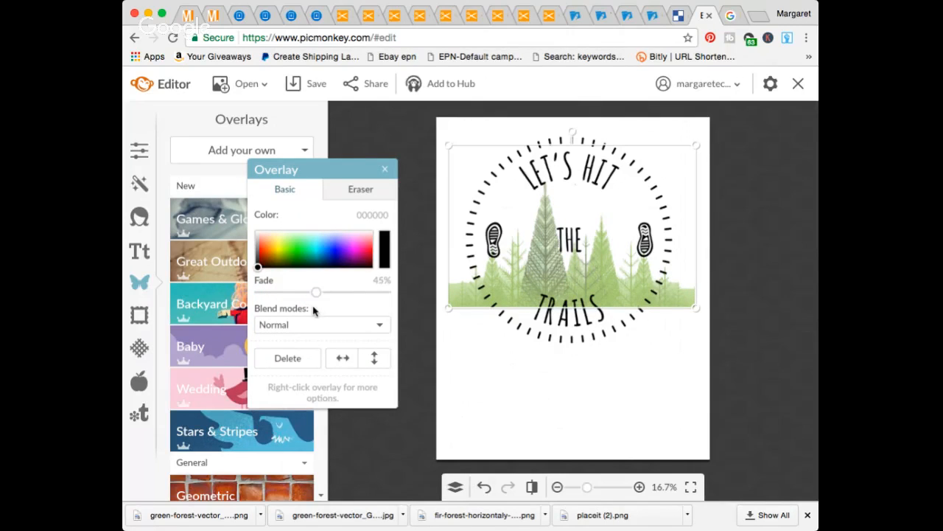
pyautogui.click(358, 189)
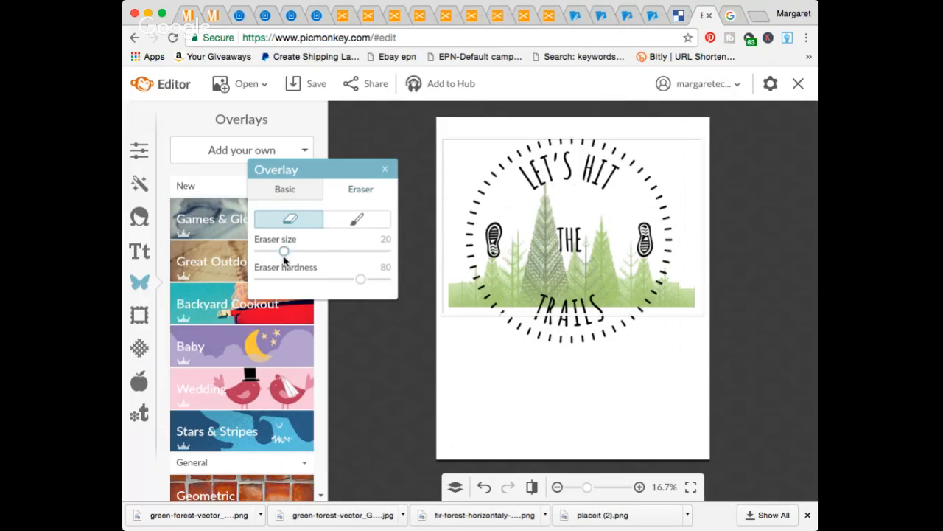
pyautogui.moveTo(285, 252); pyautogui.dragTo(338, 251)
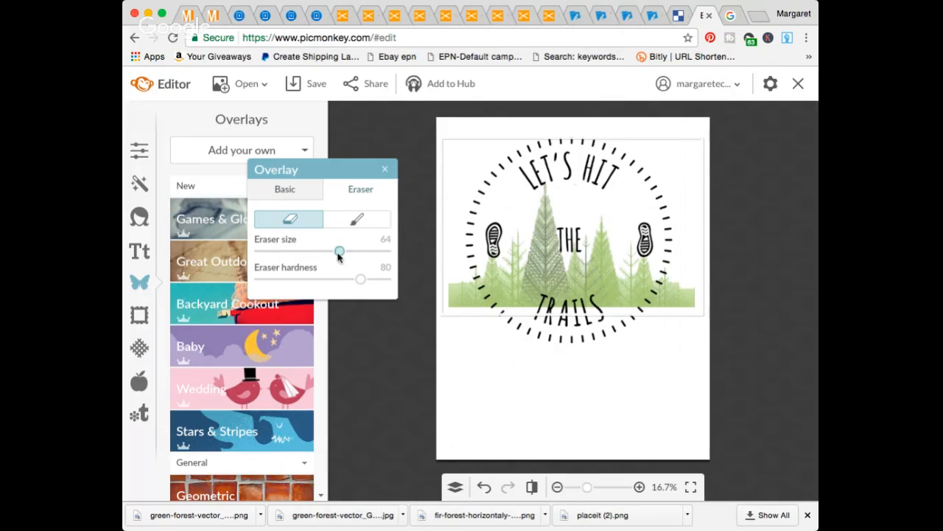
pyautogui.click(282, 193)
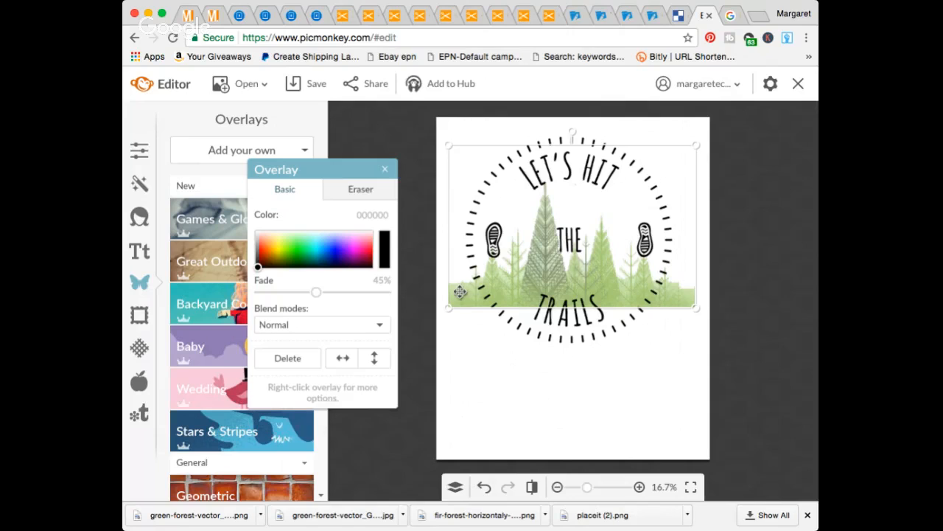
pyautogui.moveTo(319, 294)
pyautogui.mouseDown()
pyautogui.moveTo(266, 297)
pyautogui.moveTo(301, 299)
pyautogui.mouseUp()
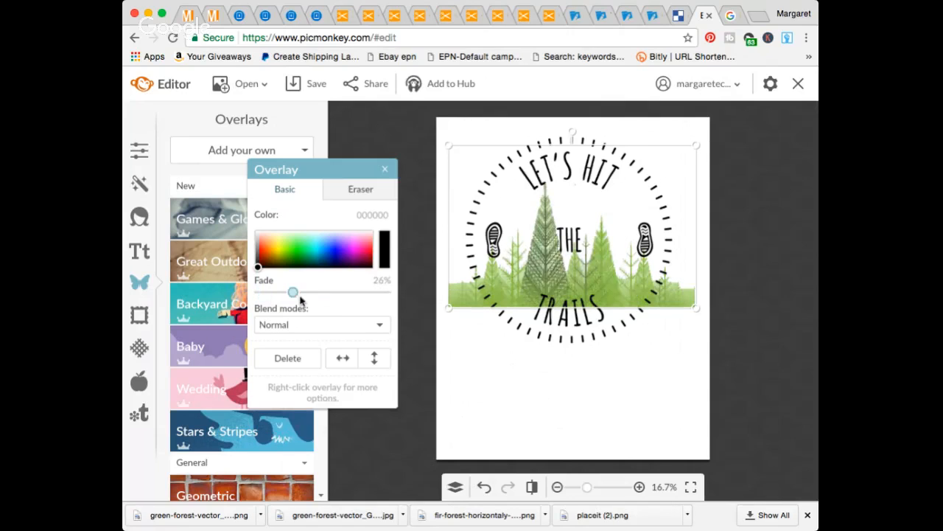
# - Erase the forest's lower left and right ends outside the dashed circle with eraser size 100 and hardness 26
pyautogui.click(359, 190)
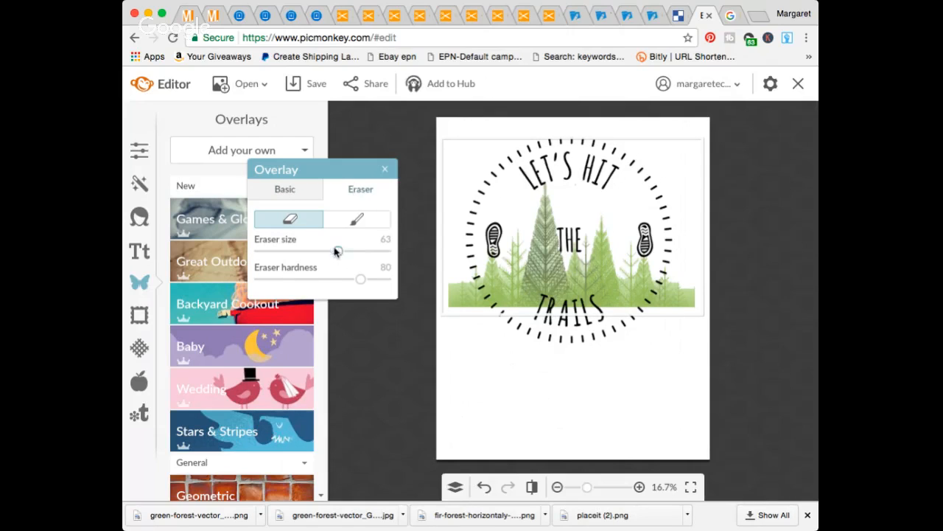
pyautogui.moveTo(337, 251)
pyautogui.mouseDown()
pyautogui.moveTo(379, 261)
pyautogui.moveTo(378, 254)
pyautogui.mouseUp()
pyautogui.moveTo(360, 278)
pyautogui.mouseDown()
pyautogui.moveTo(344, 278)
pyautogui.moveTo(368, 280)
pyautogui.moveTo(284, 274)
pyautogui.moveTo(292, 279)
pyautogui.mouseUp()
pyautogui.moveTo(376, 251); pyautogui.dragTo(387, 252)
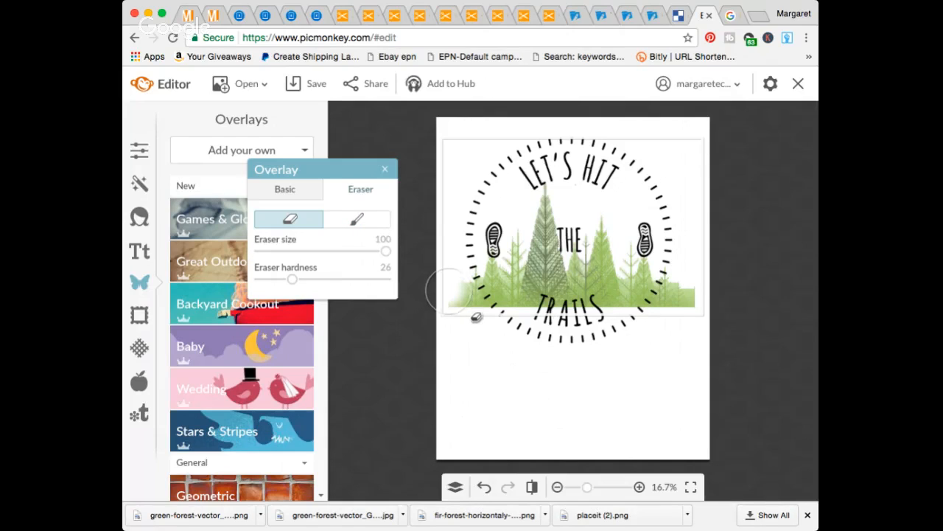
pyautogui.moveTo(442, 289); pyautogui.dragTo(462, 314)
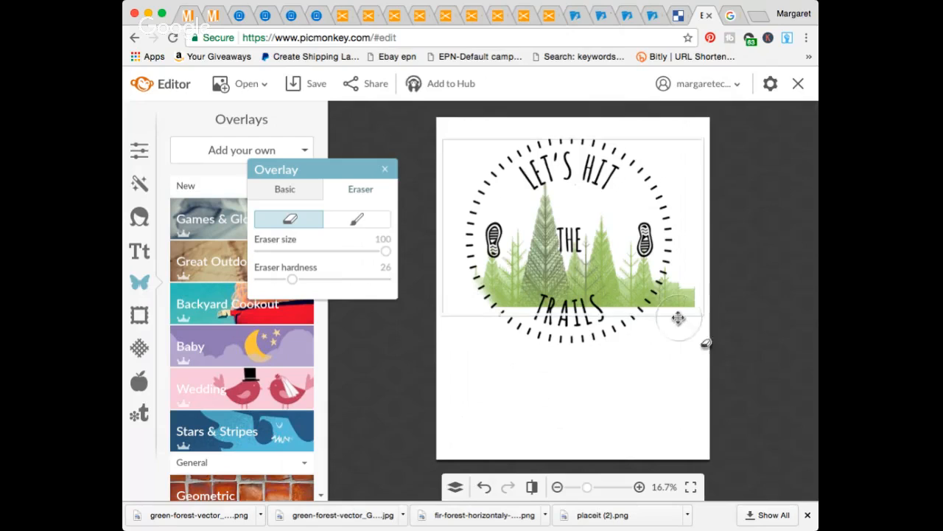
pyautogui.moveTo(680, 318)
pyautogui.mouseDown()
pyautogui.moveTo(722, 318)
pyautogui.moveTo(713, 335)
pyautogui.mouseUp()
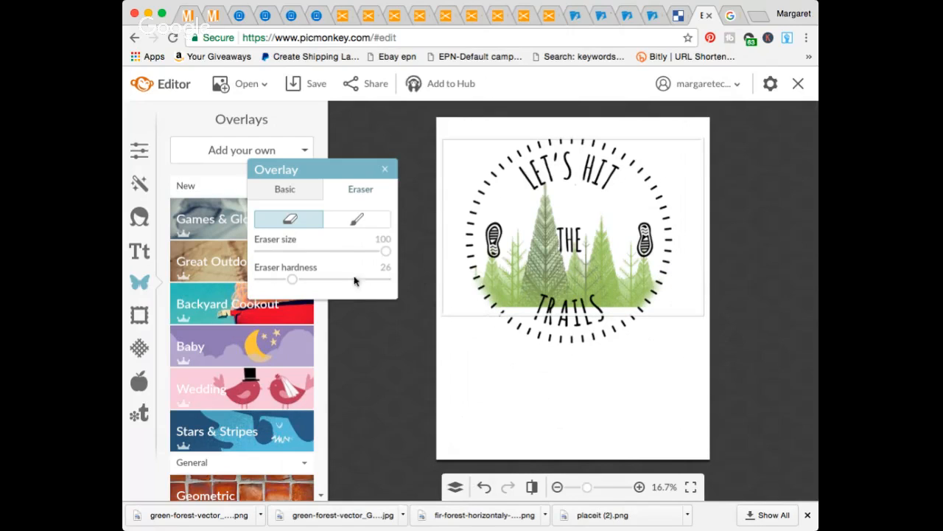
# - Enlarge the forest overlay and reposition it so the trees fill the lower part of the dashed circle
pyautogui.click(284, 189)
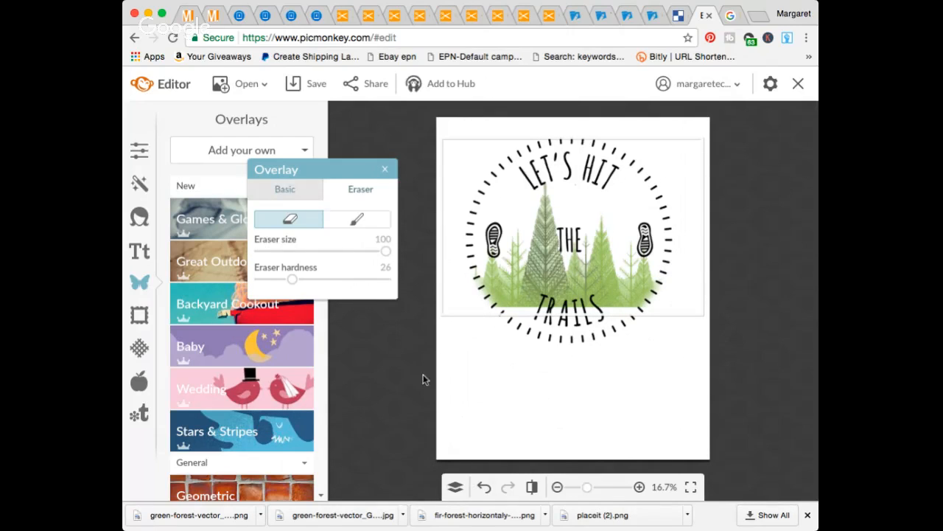
pyautogui.moveTo(611, 327); pyautogui.dragTo(612, 359)
pyautogui.moveTo(558, 326)
pyautogui.mouseDown()
pyautogui.moveTo(563, 302)
pyautogui.moveTo(561, 313)
pyautogui.mouseUp()
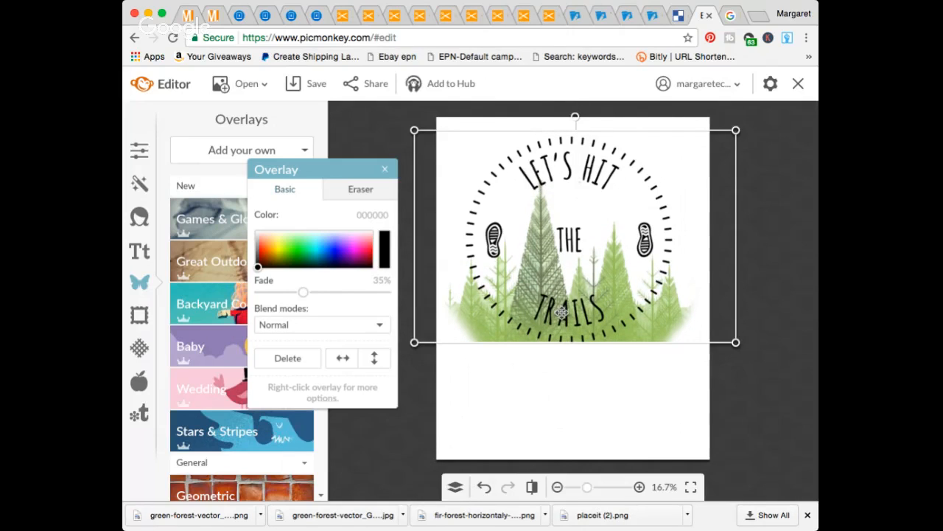
# - Erase the forest outside the dashed circle at its lower left and lower right with eraser hardness 64
pyautogui.click(325, 190)
pyautogui.moveTo(306, 281)
pyautogui.mouseDown()
pyautogui.moveTo(297, 280)
pyautogui.moveTo(340, 280)
pyautogui.mouseUp()
pyautogui.moveTo(486, 324); pyautogui.dragTo(516, 372)
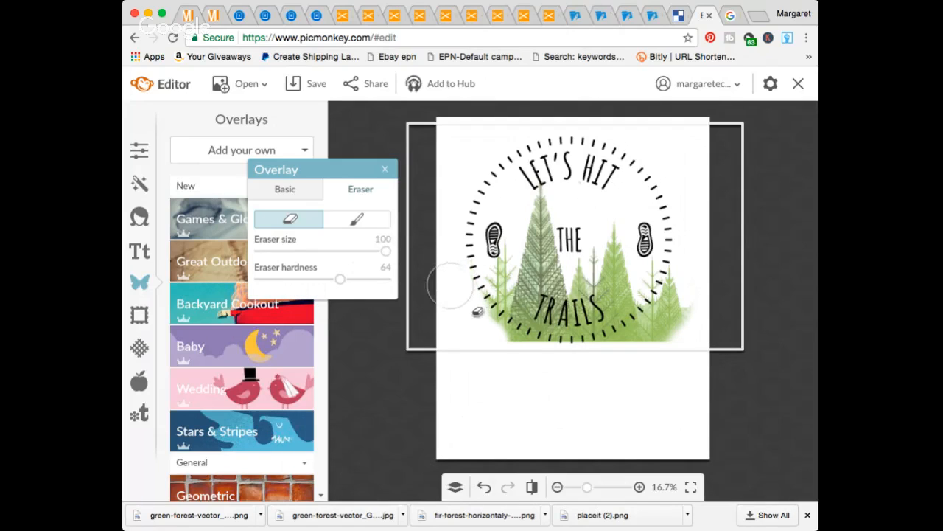
pyautogui.moveTo(480, 312)
pyautogui.mouseDown()
pyautogui.moveTo(521, 370)
pyautogui.moveTo(564, 387)
pyautogui.mouseUp()
pyautogui.moveTo(701, 302)
pyautogui.mouseDown()
pyautogui.moveTo(705, 295)
pyautogui.moveTo(665, 362)
pyautogui.moveTo(644, 376)
pyautogui.moveTo(649, 369)
pyautogui.mouseUp()
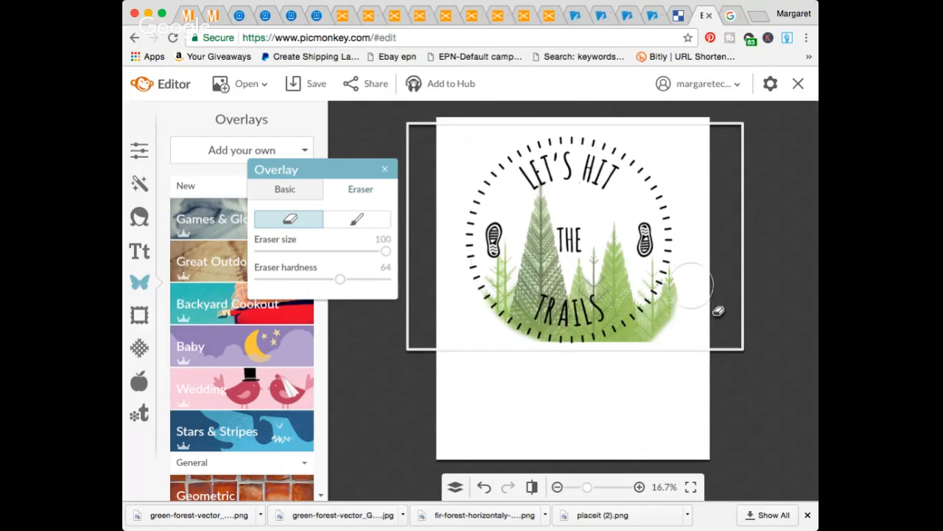
pyautogui.moveTo(693, 289)
pyautogui.mouseDown()
pyautogui.moveTo(683, 286)
pyautogui.moveTo(646, 352)
pyautogui.moveTo(619, 353)
pyautogui.moveTo(640, 352)
pyautogui.moveTo(671, 318)
pyautogui.moveTo(610, 360)
pyautogui.mouseUp()
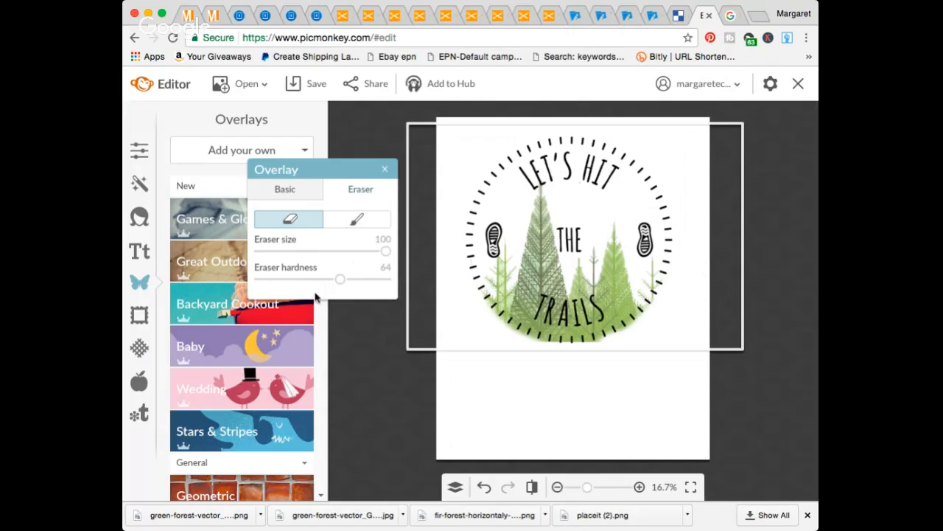
# - Soften the forest's bottom edge along the dashed circle using eraser hardness 16
pyautogui.moveTo(341, 278); pyautogui.dragTo(280, 279)
pyautogui.moveTo(518, 360)
pyautogui.mouseDown()
pyautogui.moveTo(526, 378)
pyautogui.moveTo(565, 394)
pyautogui.moveTo(653, 376)
pyautogui.mouseUp()
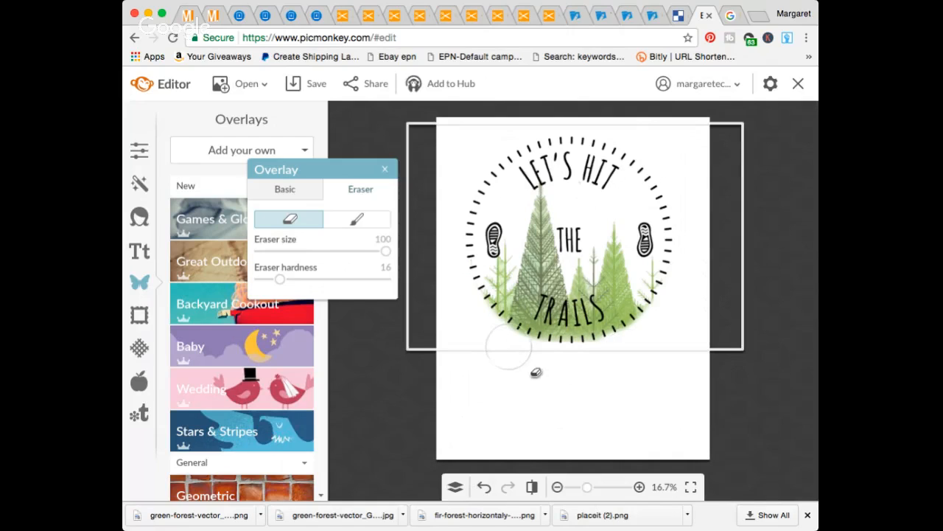
pyautogui.moveTo(497, 340)
pyautogui.mouseDown()
pyautogui.moveTo(530, 375)
pyautogui.moveTo(623, 384)
pyautogui.moveTo(648, 382)
pyautogui.moveTo(689, 354)
pyautogui.moveTo(705, 323)
pyautogui.mouseUp()
# - Examine the erased forest edges and the overall circle design both close up and as a whole
pyautogui.scroll(1, 607, 400)
pyautogui.scroll(-2, 607, 400)
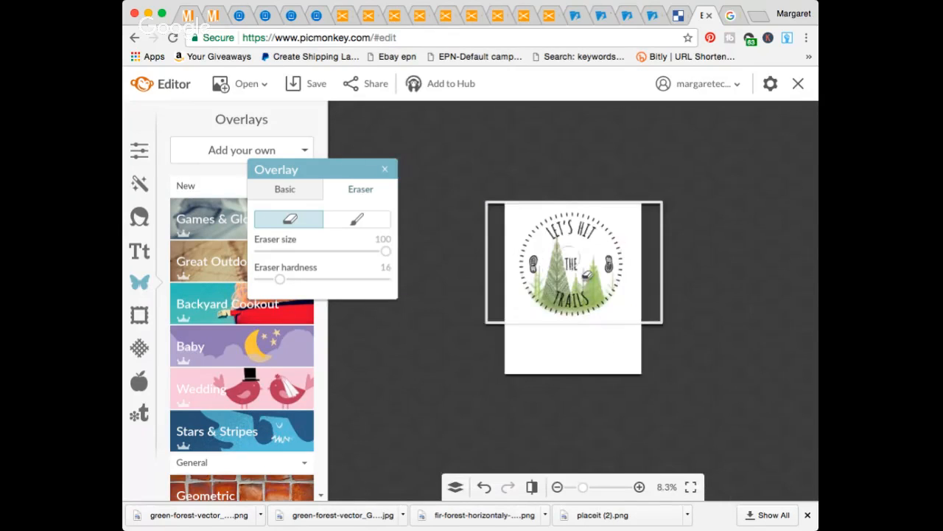
pyautogui.scroll(1, 588, 274)
pyautogui.scroll(-1, 526, 202)
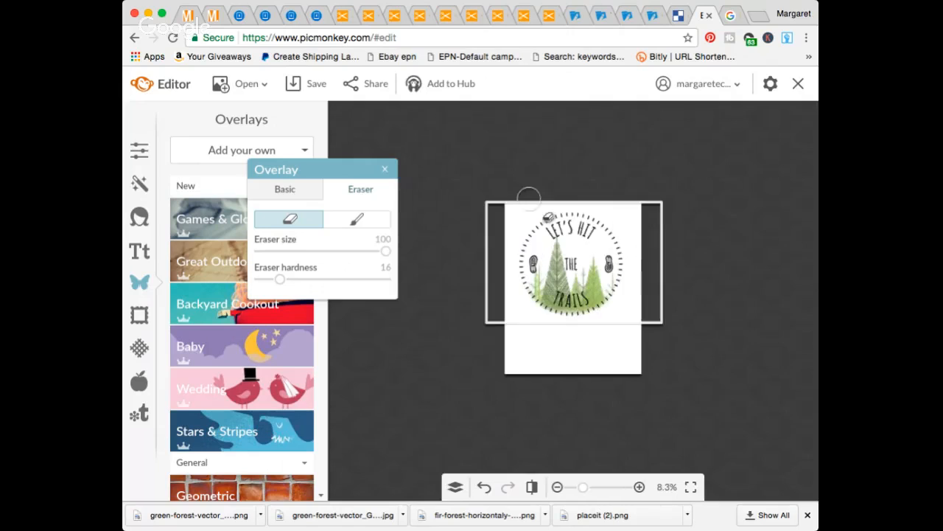
pyautogui.scroll(1, 523, 193)
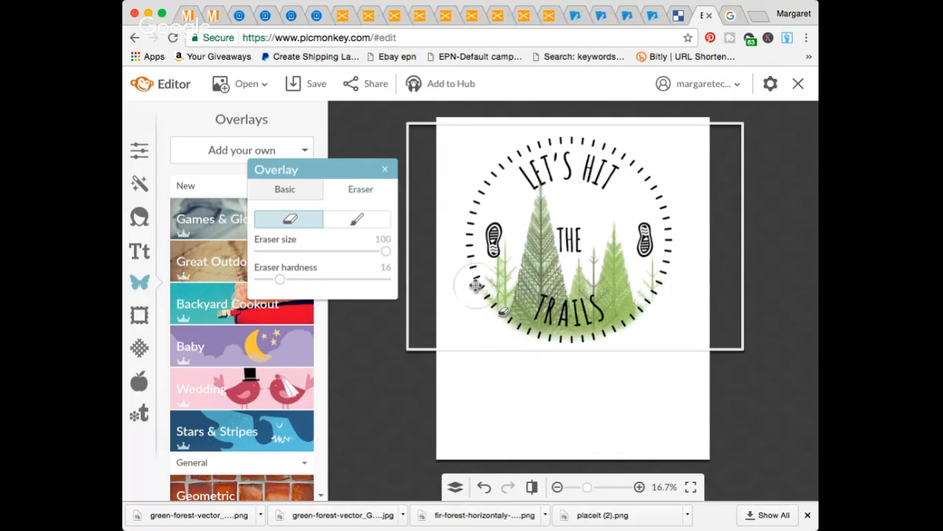
pyautogui.scroll(3, 477, 285)
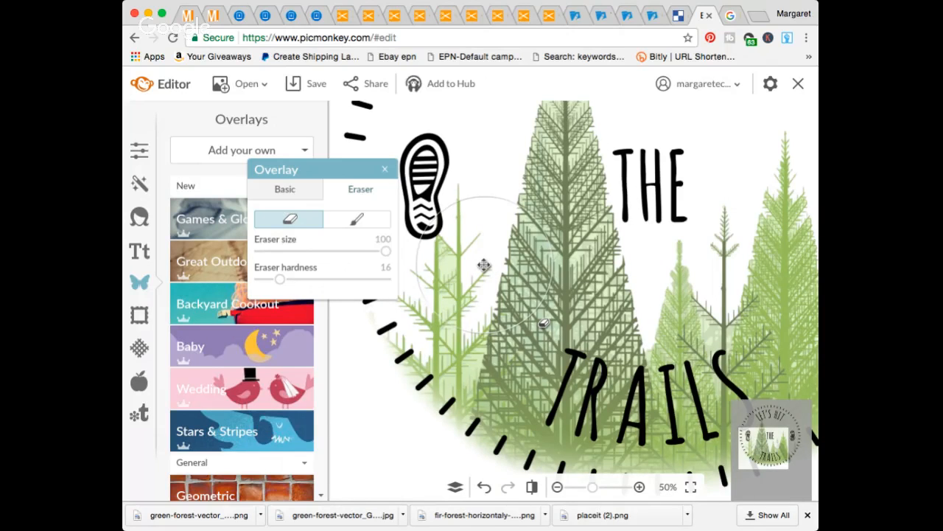
pyautogui.scroll(2, 483, 265)
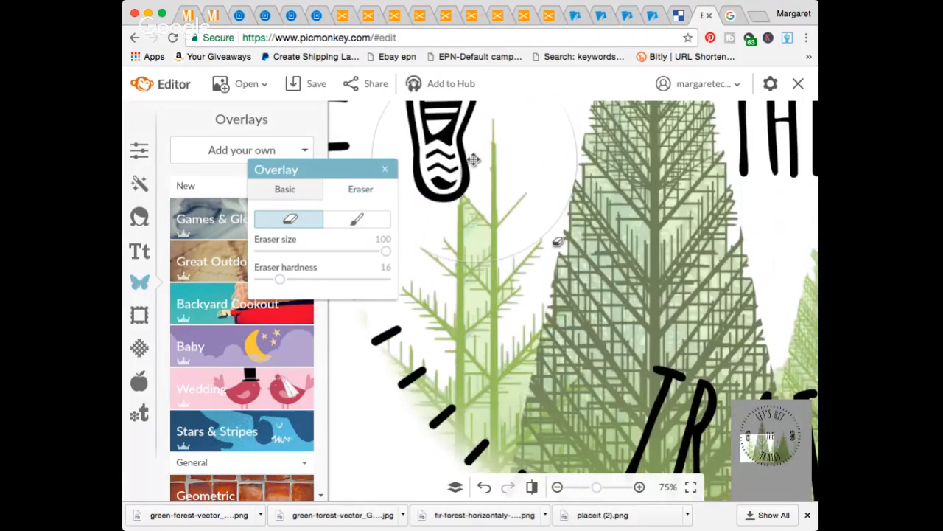
pyautogui.scroll(-5, 458, 251)
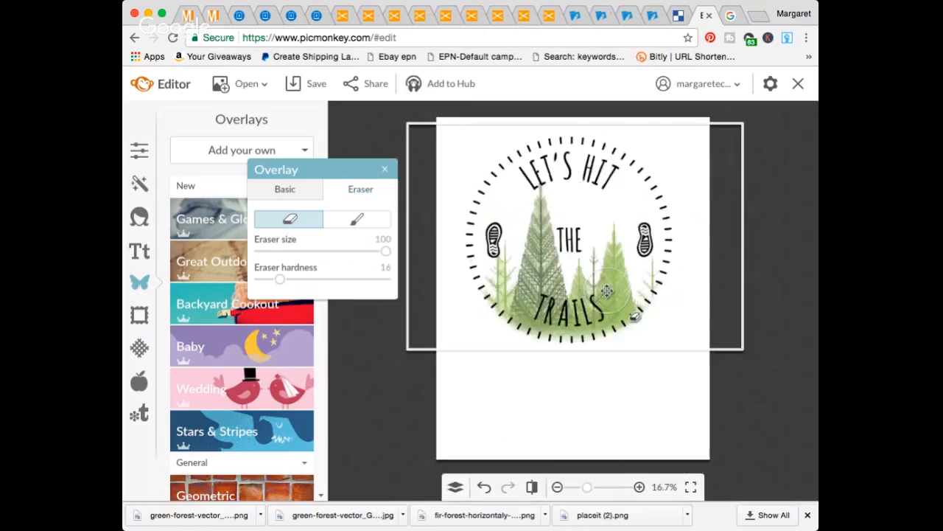
pyautogui.scroll(2, 606, 291)
pyautogui.scroll(-4, 606, 298)
pyautogui.scroll(2, 604, 309)
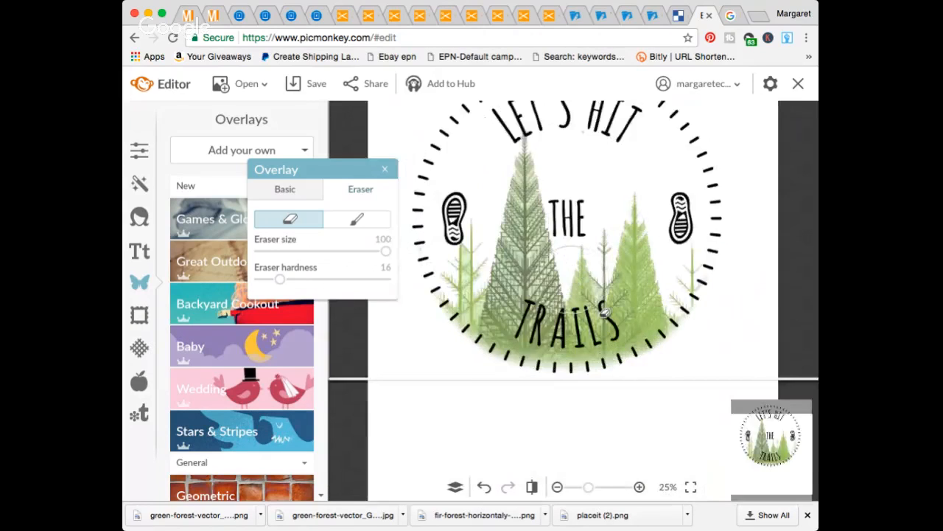
pyautogui.scroll(-2, 604, 311)
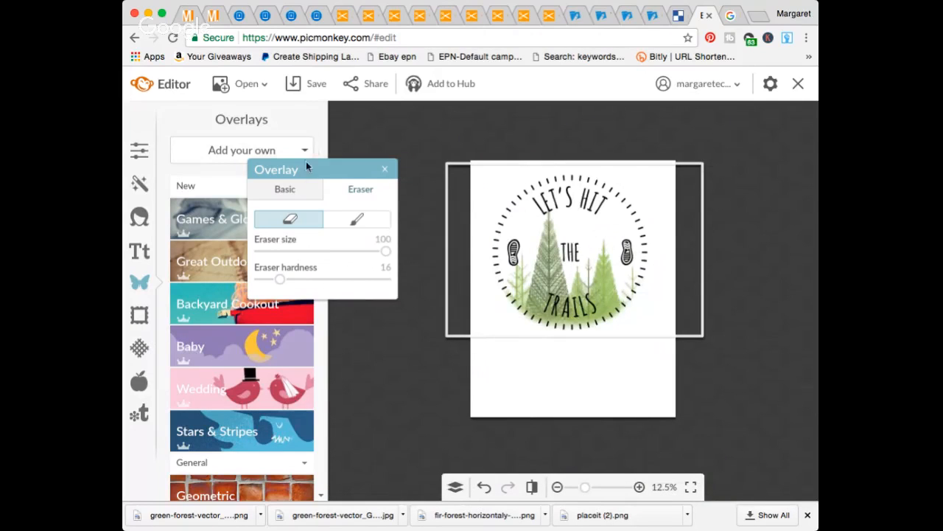
# - Try light blue and yellow canvas colors, and apply the pale blue dbf7ff behind the circle design
pyautogui.click(138, 150)
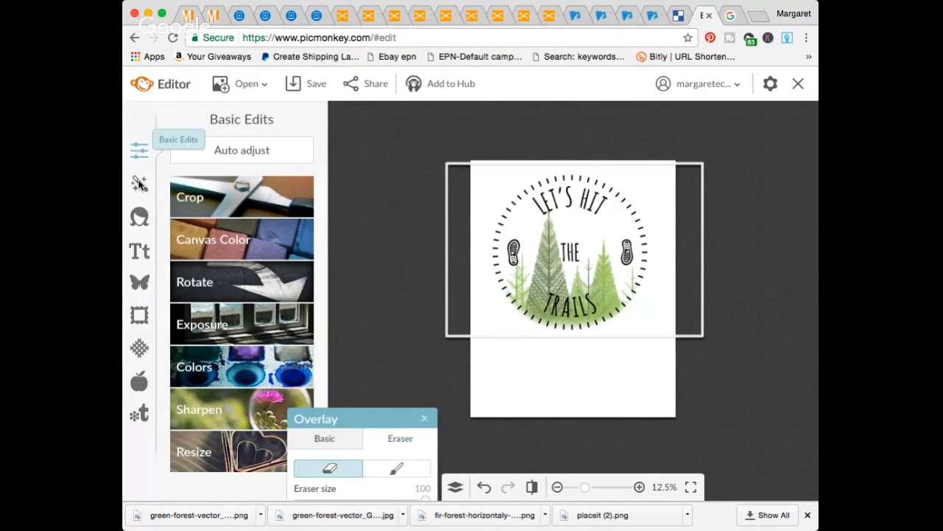
pyautogui.click(234, 244)
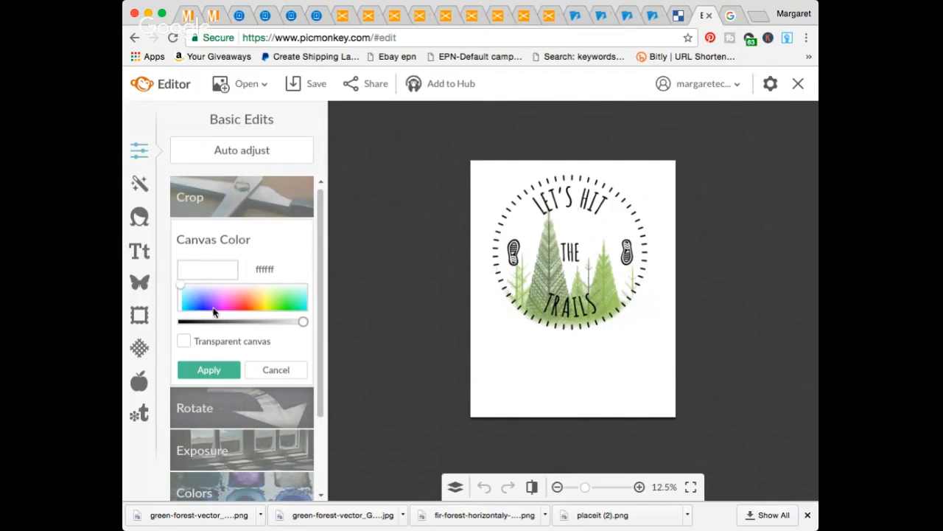
pyautogui.click(186, 299)
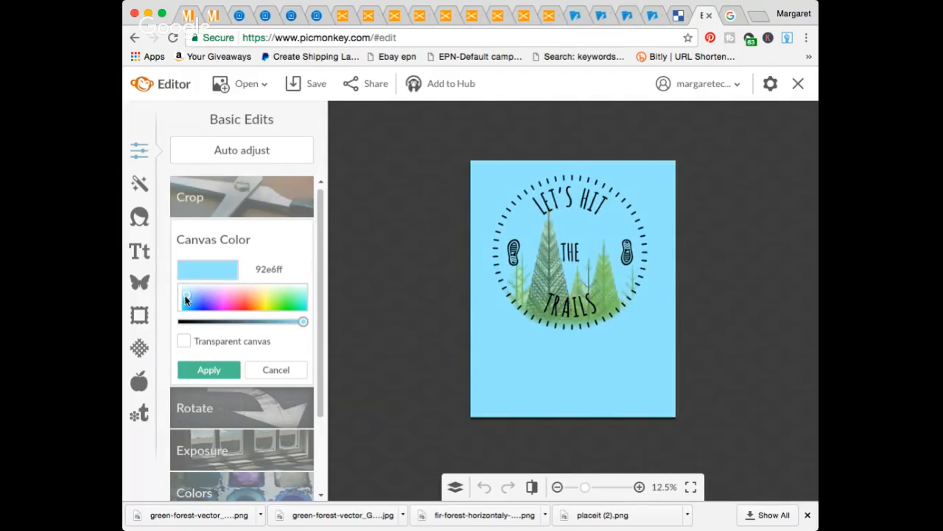
pyautogui.click(263, 304)
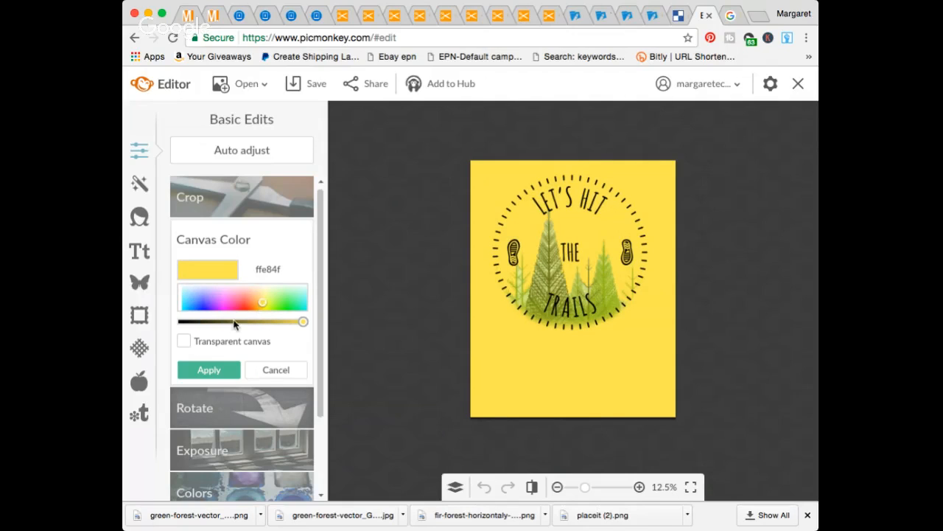
pyautogui.click(186, 290)
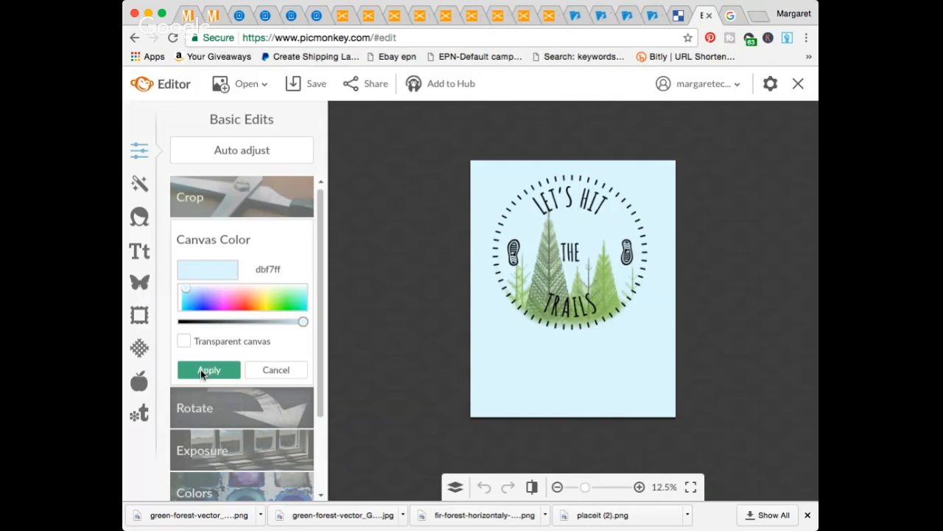
pyautogui.click(404, 364)
# - Adjust the forest overlay's fade to 41% so the trees sit softly behind the circle text
pyautogui.click(507, 297)
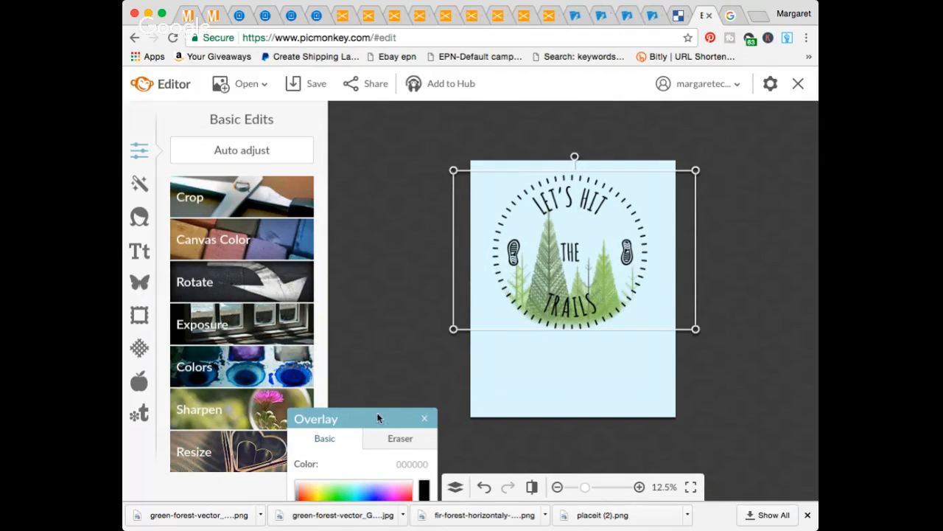
pyautogui.moveTo(378, 418); pyautogui.dragTo(343, 127)
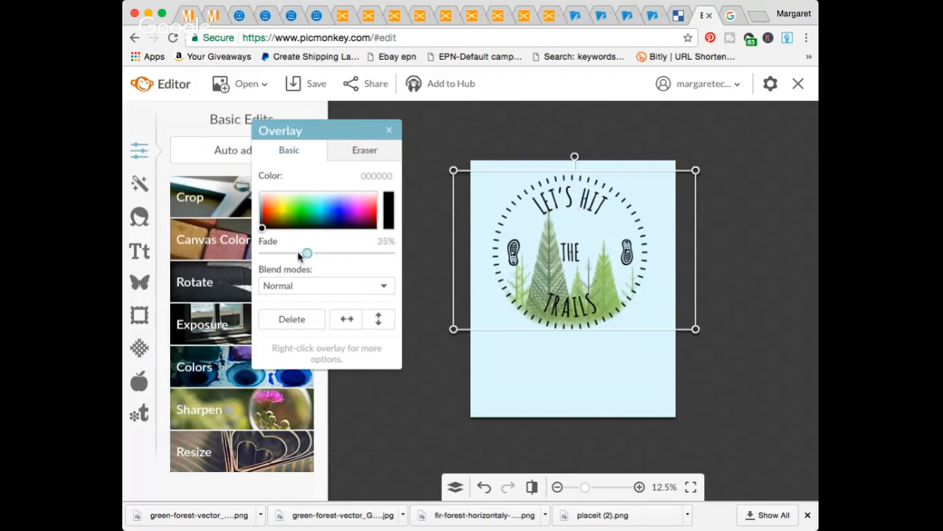
pyautogui.moveTo(299, 256); pyautogui.dragTo(273, 251)
pyautogui.moveTo(299, 259); pyautogui.dragTo(313, 263)
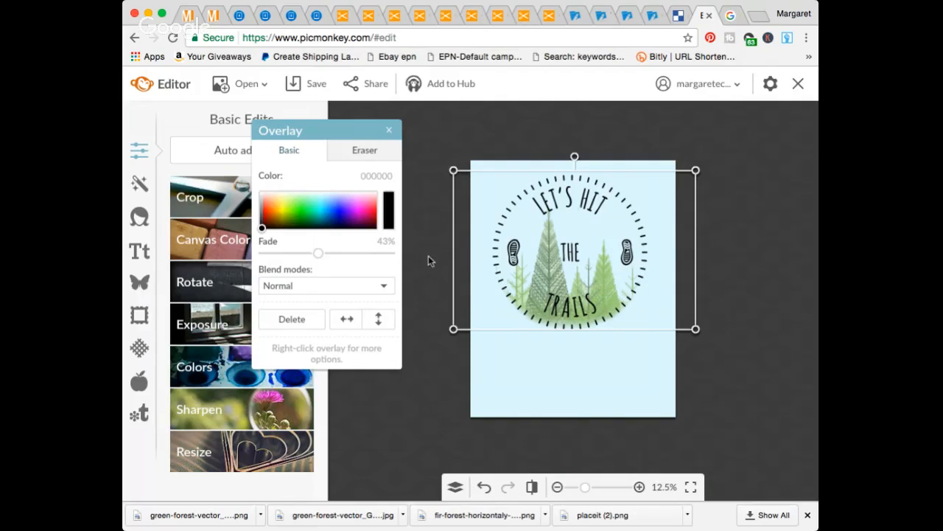
pyautogui.click(428, 156)
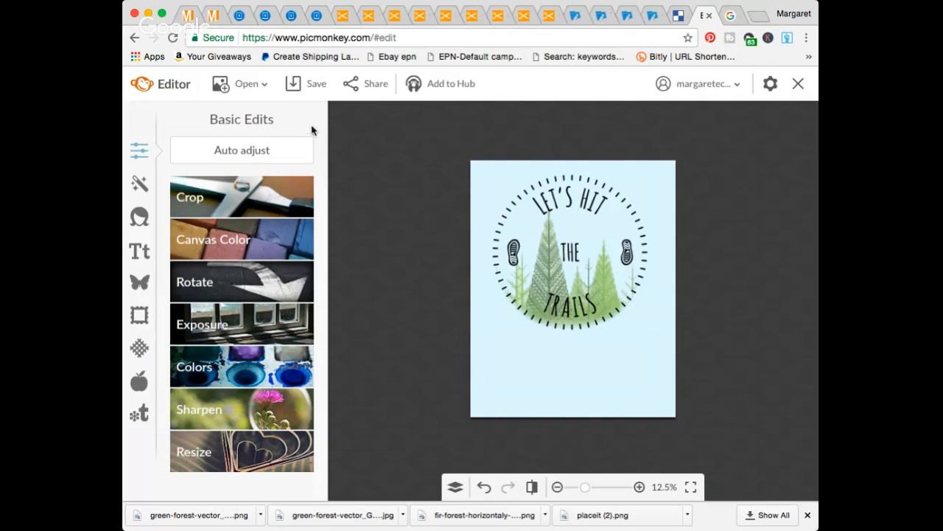
# - Make the canvas behind the circle design transparent
pyautogui.click(235, 241)
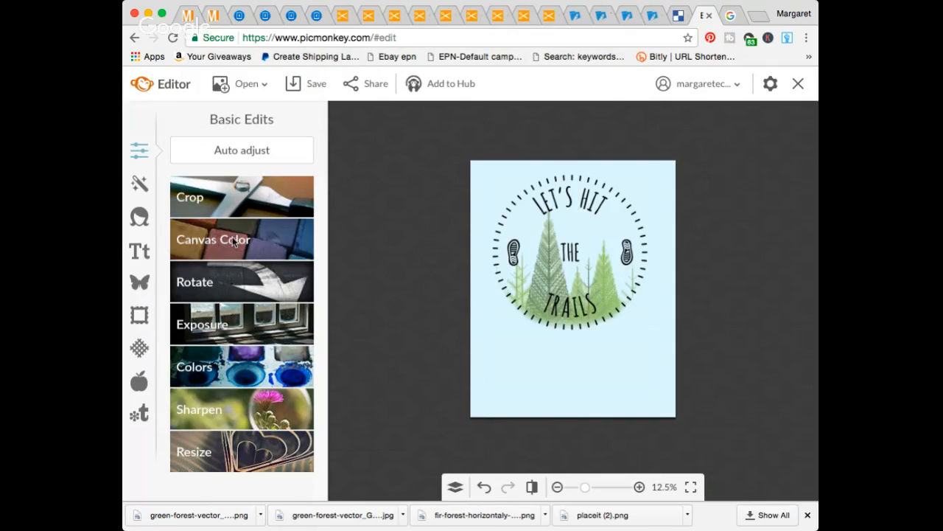
pyautogui.click(184, 341)
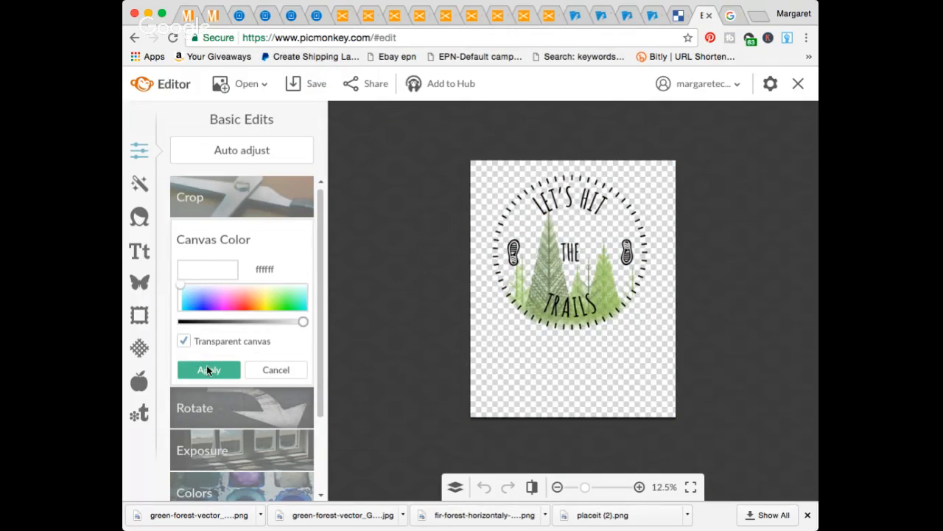
pyautogui.click(208, 370)
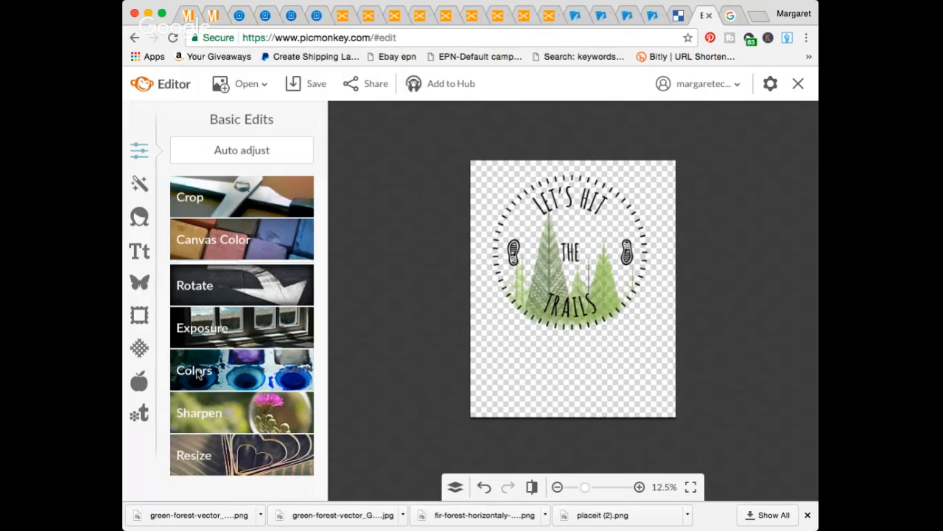
# - Save the transparent design to the computer as a PNG named trails
pyautogui.click(295, 90)
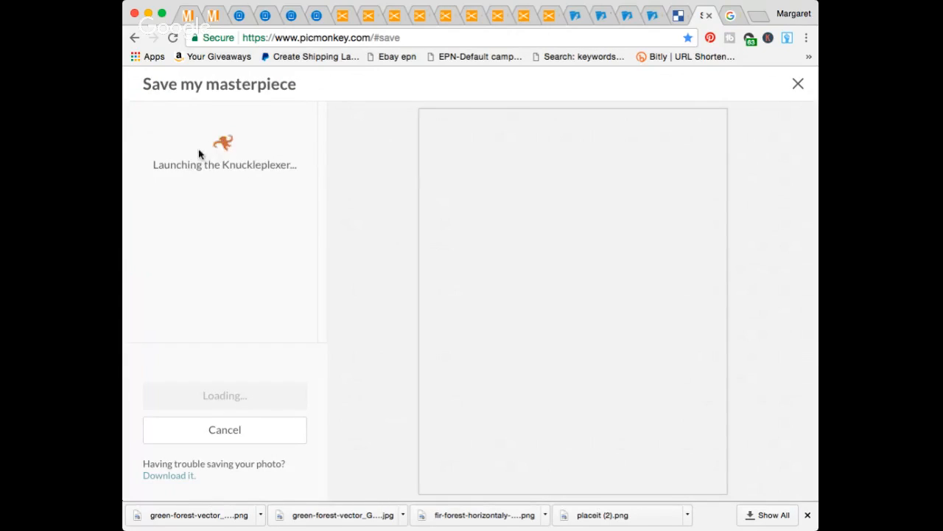
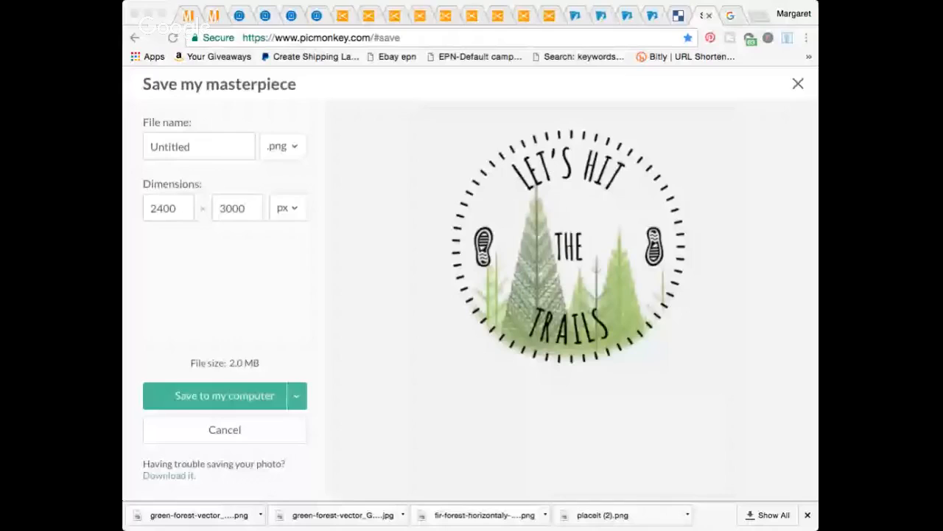
pyautogui.click(196, 141)
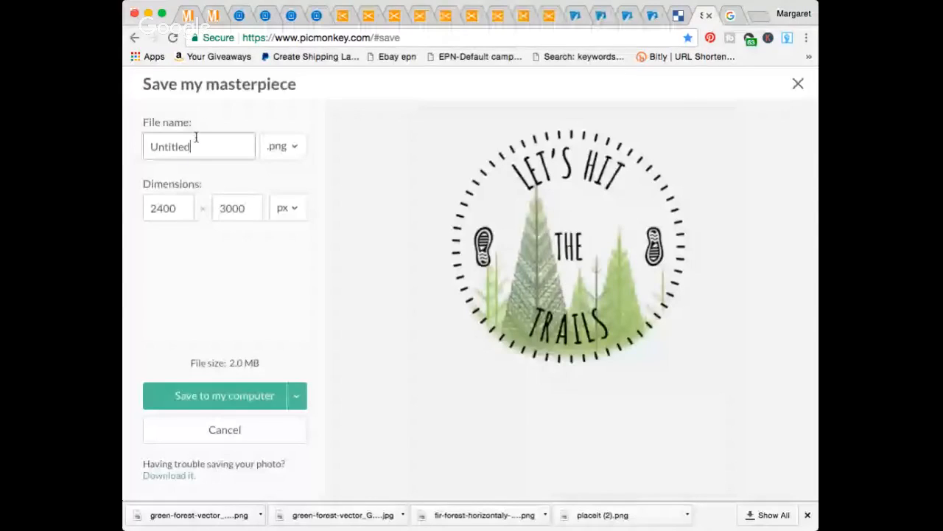
pyautogui.doubleClick(196, 140)
pyautogui.write('trails')
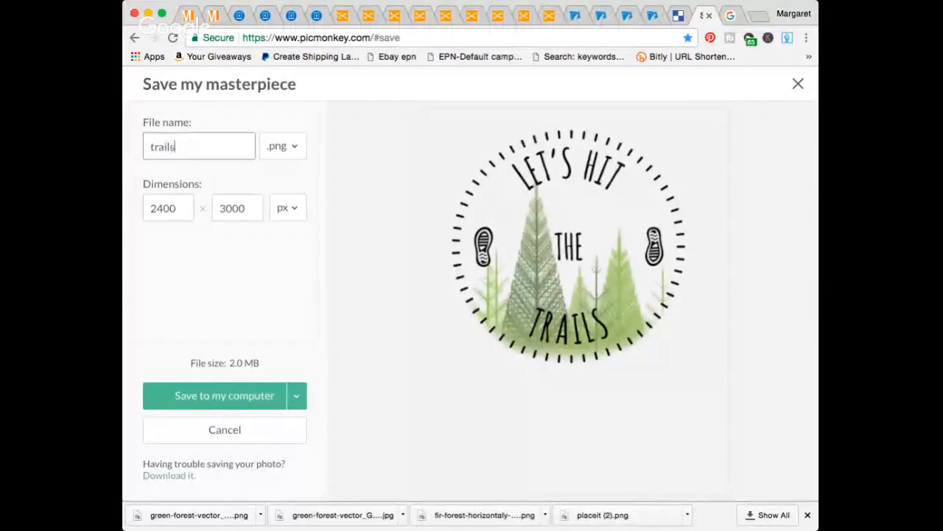
pyautogui.click(224, 398)
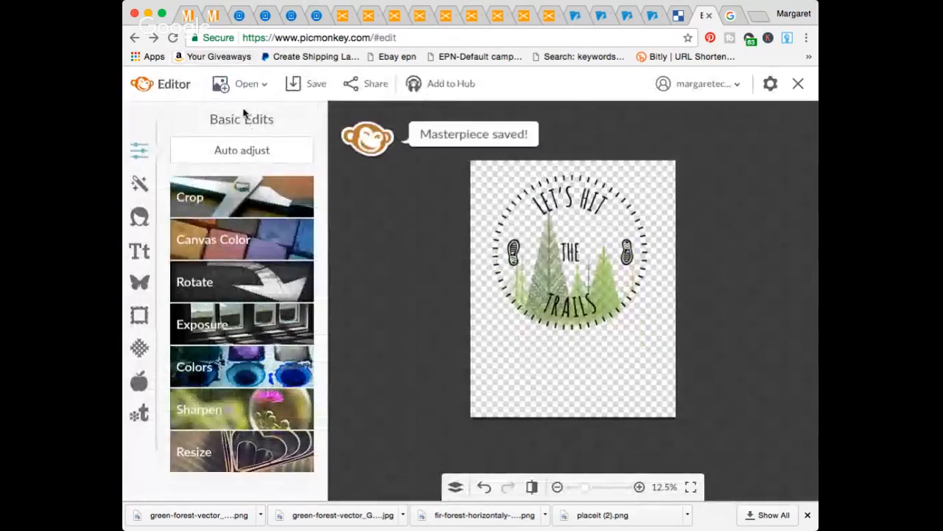
# - Set the canvas color to black (000000)
pyautogui.click(233, 253)
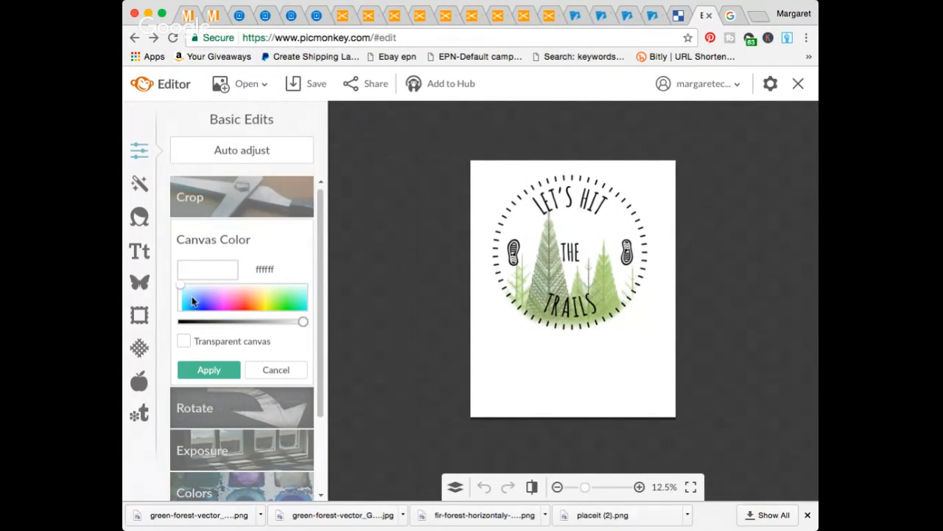
pyautogui.click(181, 323)
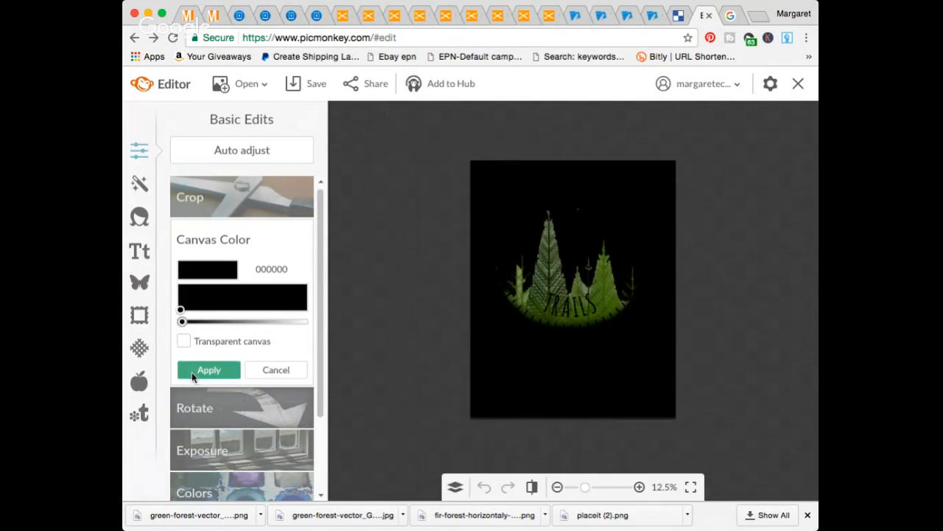
pyautogui.click(202, 368)
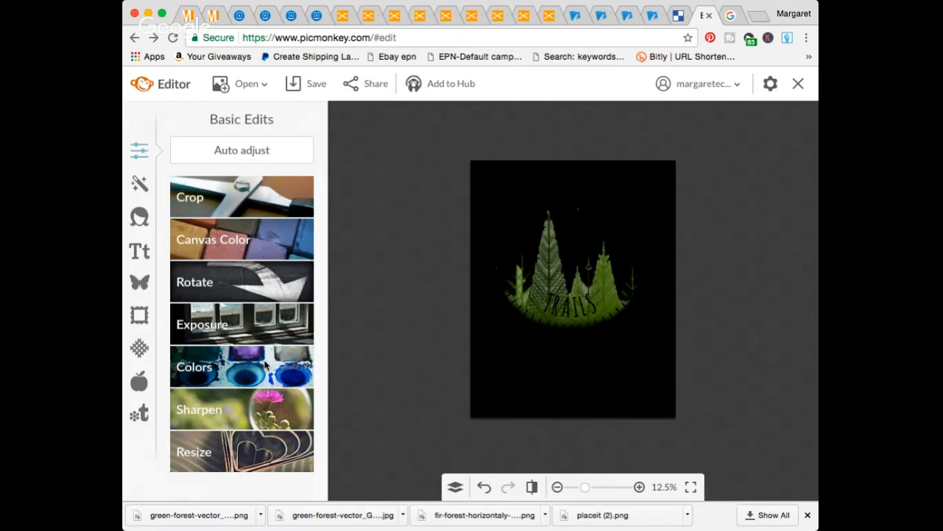
# - Recolor the "Let's Hit the Trails" circle overlay to white (ffffff)
pyautogui.click(552, 332)
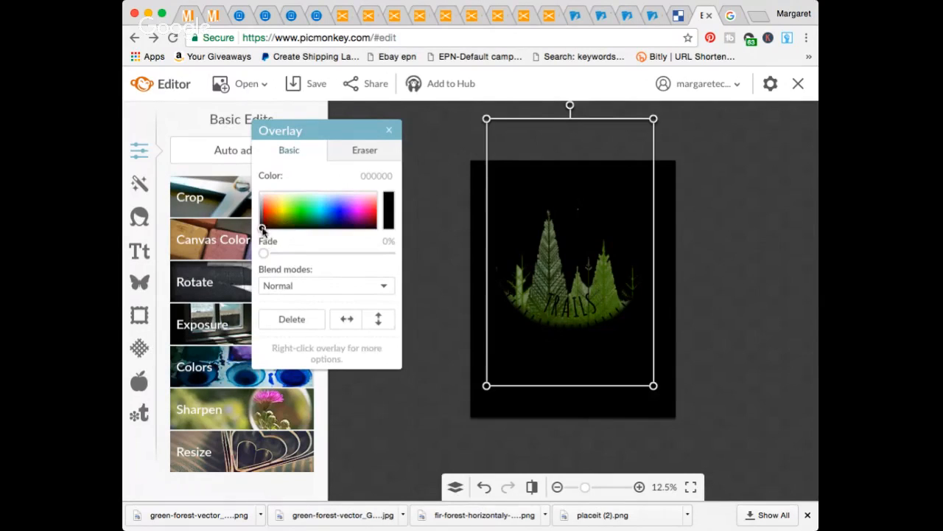
pyautogui.moveTo(262, 230); pyautogui.dragTo(258, 180)
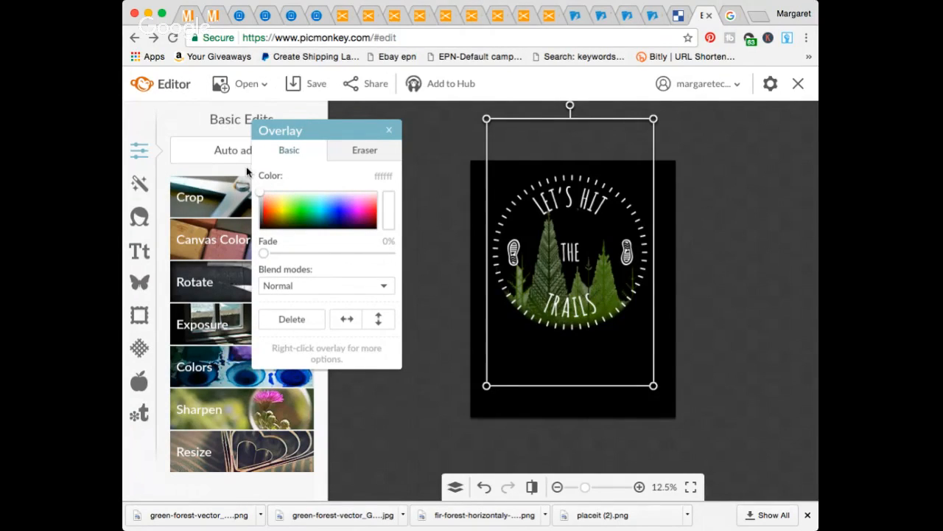
pyautogui.click(520, 411)
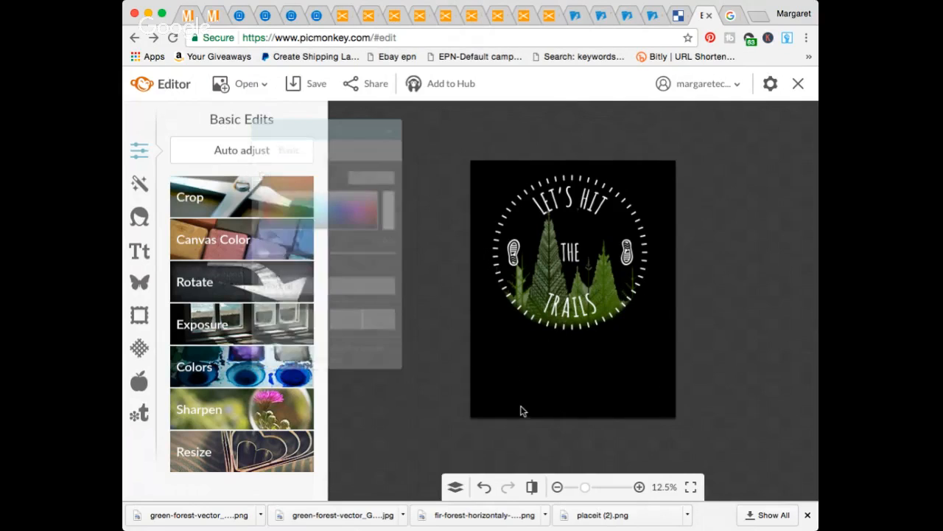
pyautogui.click(489, 322)
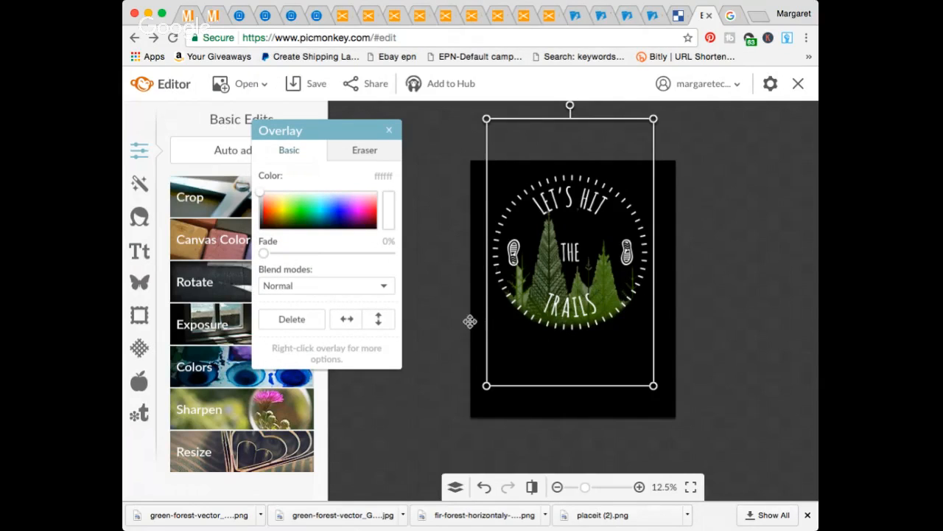
pyautogui.click(468, 320)
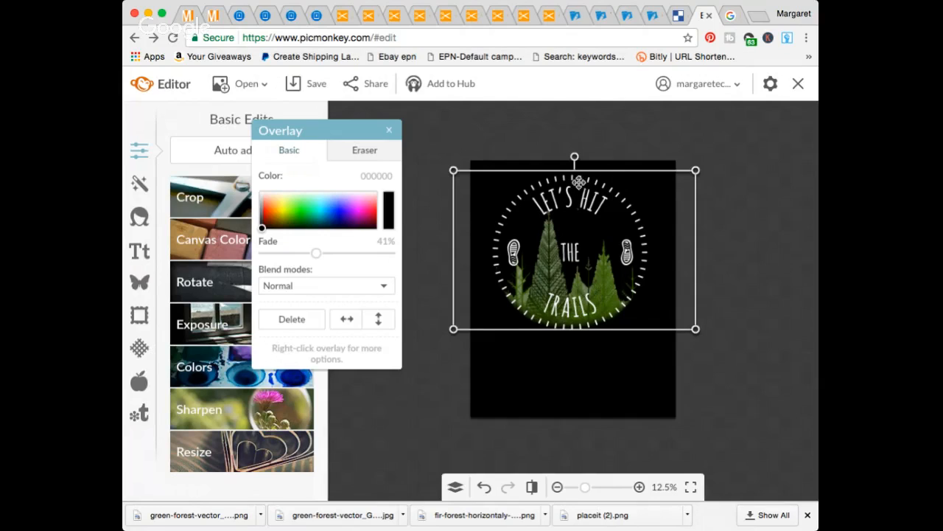
pyautogui.scroll(3, 579, 182)
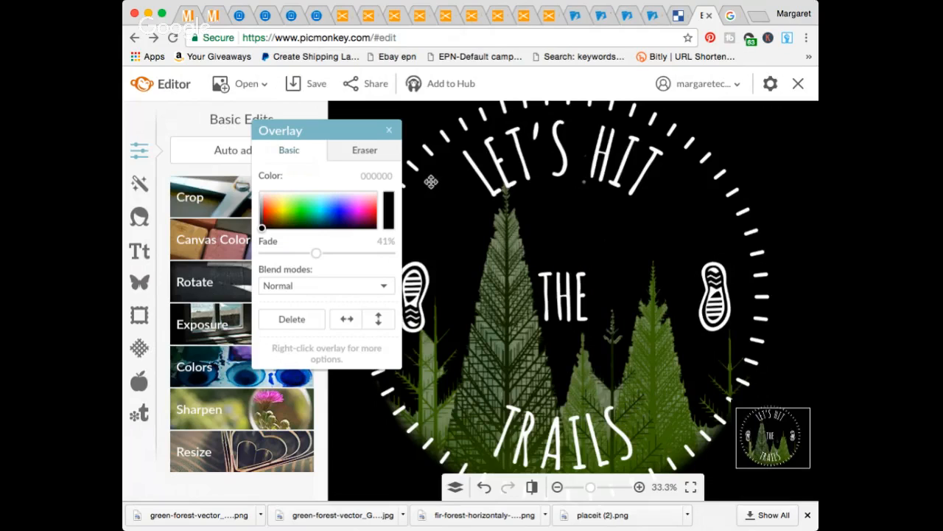
pyautogui.click(353, 155)
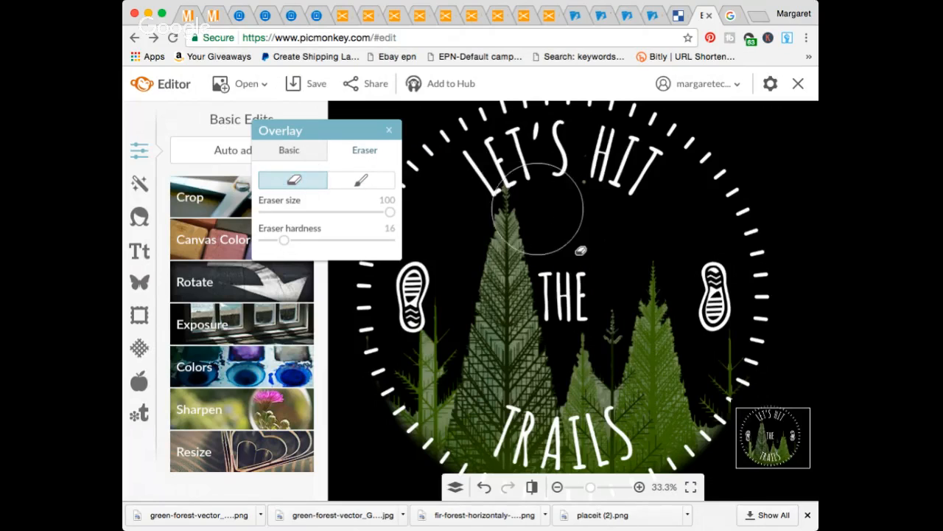
pyautogui.scroll(-5, 519, 214)
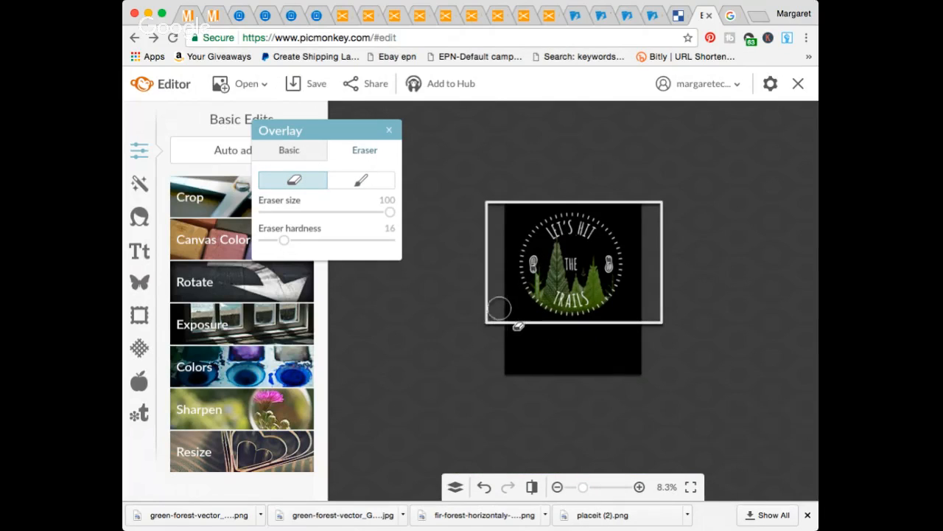
pyautogui.click(499, 350)
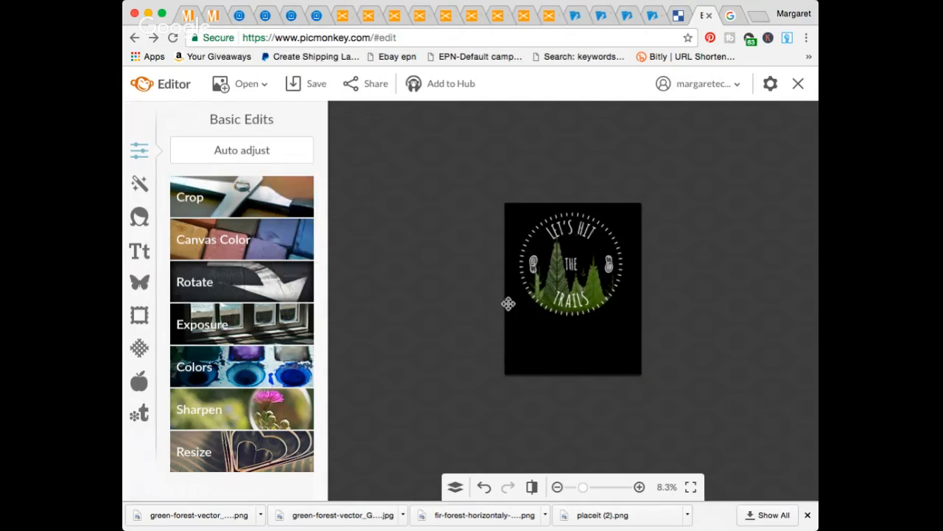
# - Erase the stray specks below "LET'S HIT" from the forest overlay with an eraser size of 56
pyautogui.click(508, 304)
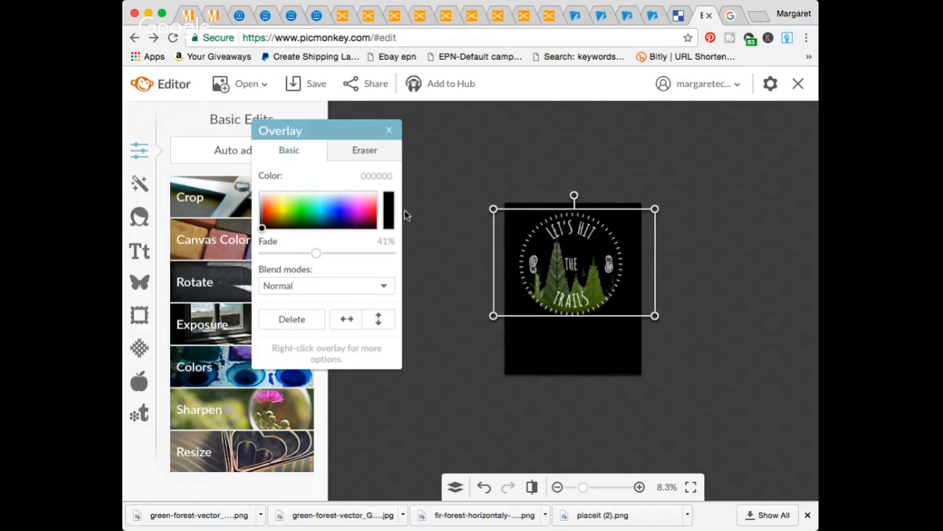
pyautogui.click(362, 150)
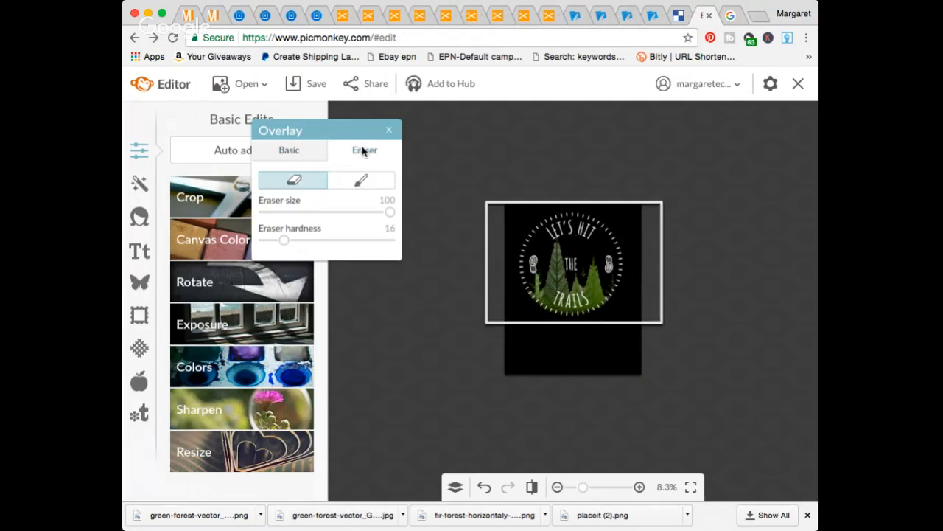
pyautogui.scroll(3, 574, 246)
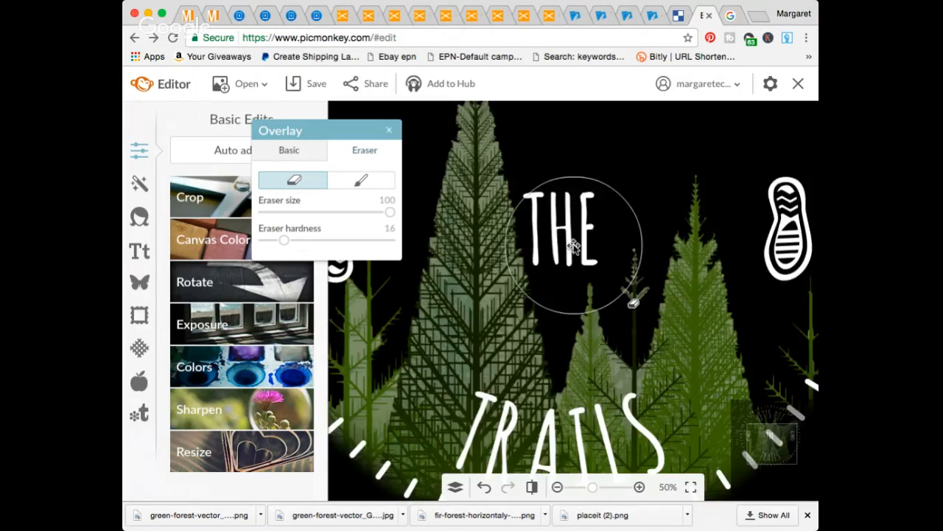
pyautogui.scroll(1, 586, 135)
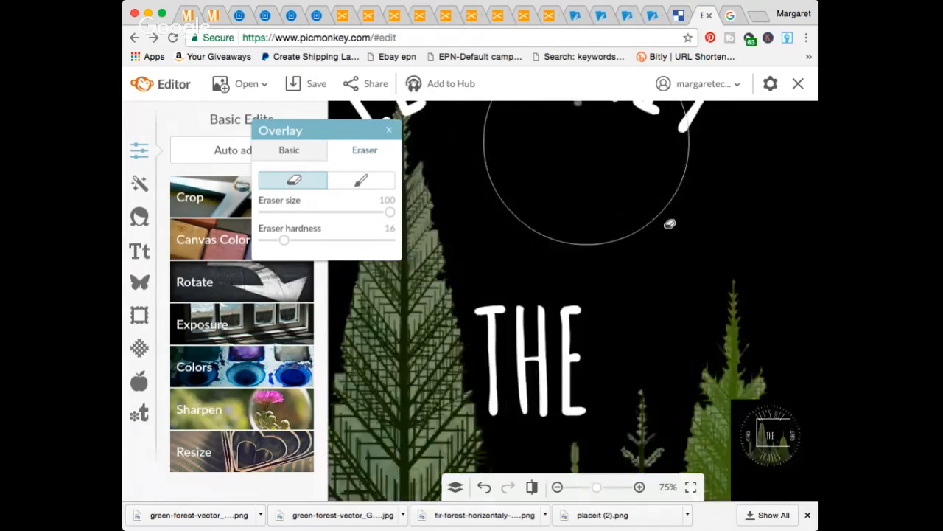
pyautogui.scroll(-3, 586, 135)
pyautogui.scroll(2, 586, 135)
pyautogui.scroll(1, 586, 135)
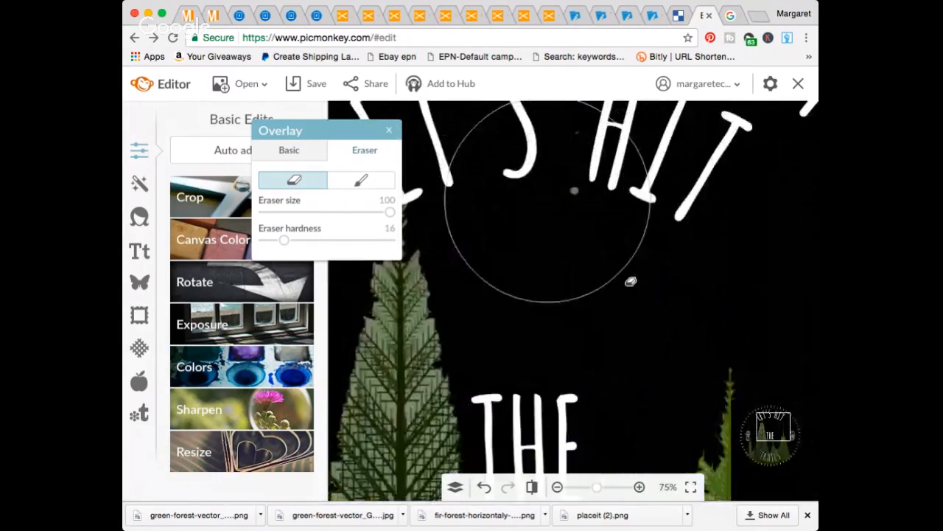
pyautogui.moveTo(391, 213); pyautogui.dragTo(333, 214)
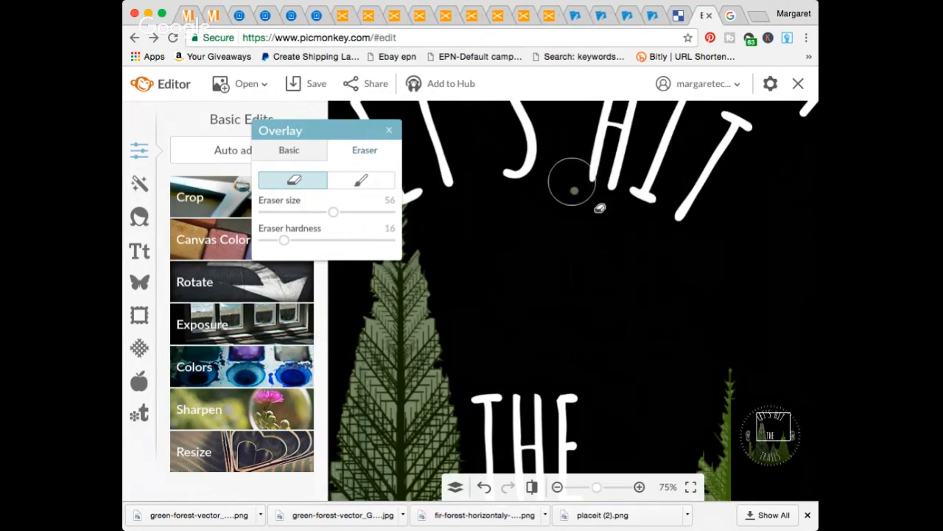
pyautogui.scroll(-1, 571, 191)
pyautogui.scroll(-2, 570, 192)
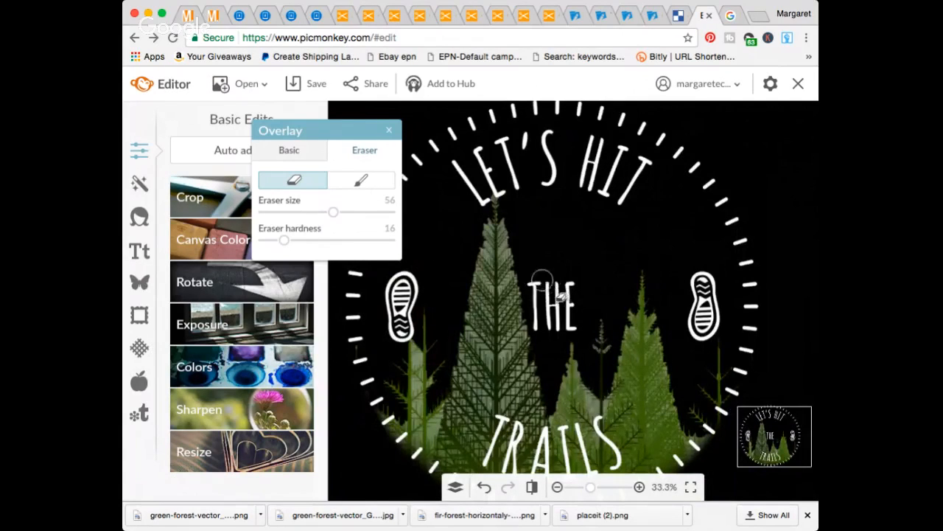
# - Clean up leftover traces of the forest overlay around the circle's dashed outer edge with the eraser
pyautogui.scroll(-2, 532, 277)
pyautogui.scroll(3, 490, 244)
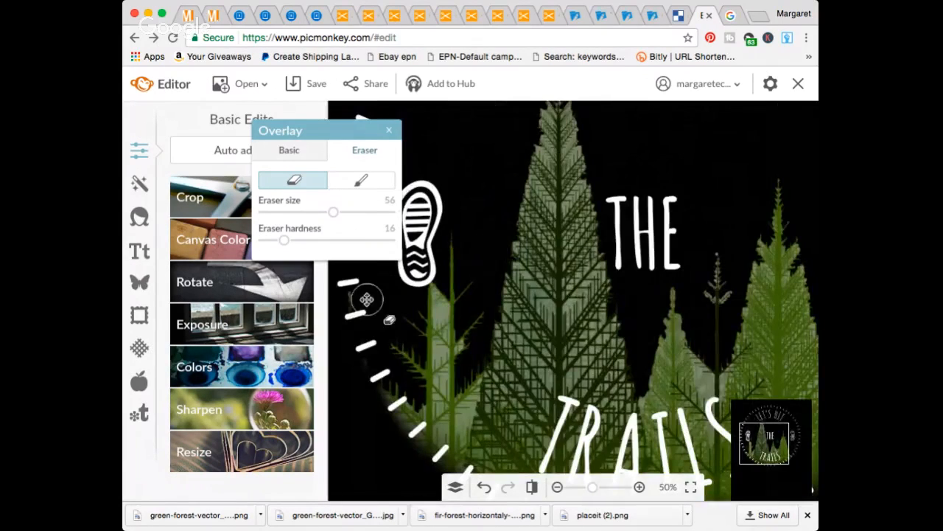
pyautogui.scroll(-2, 553, 309)
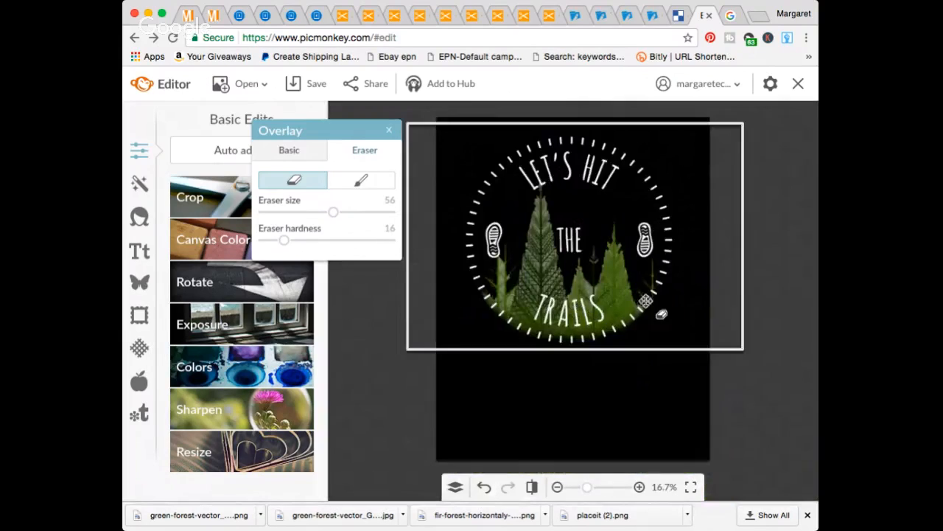
pyautogui.scroll(1, 659, 274)
pyautogui.scroll(-1, 666, 272)
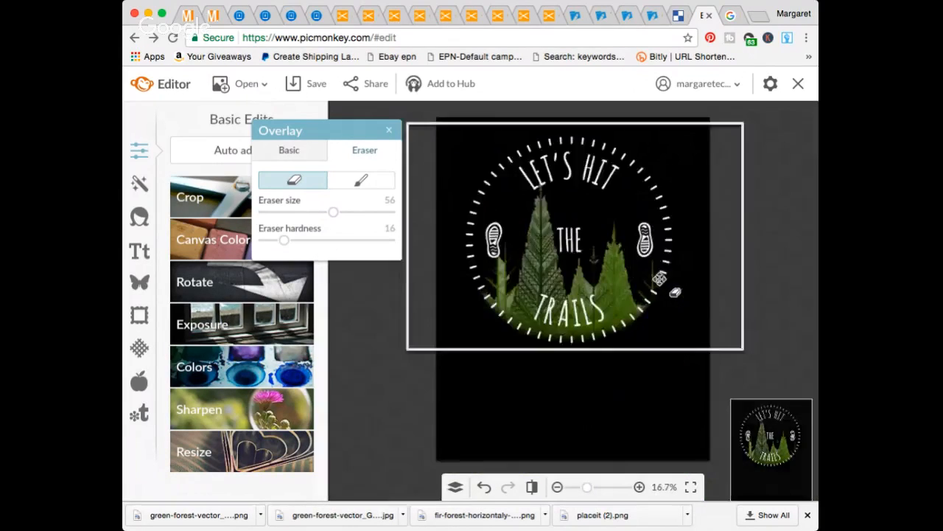
pyautogui.scroll(2, 653, 261)
pyautogui.scroll(-3, 636, 328)
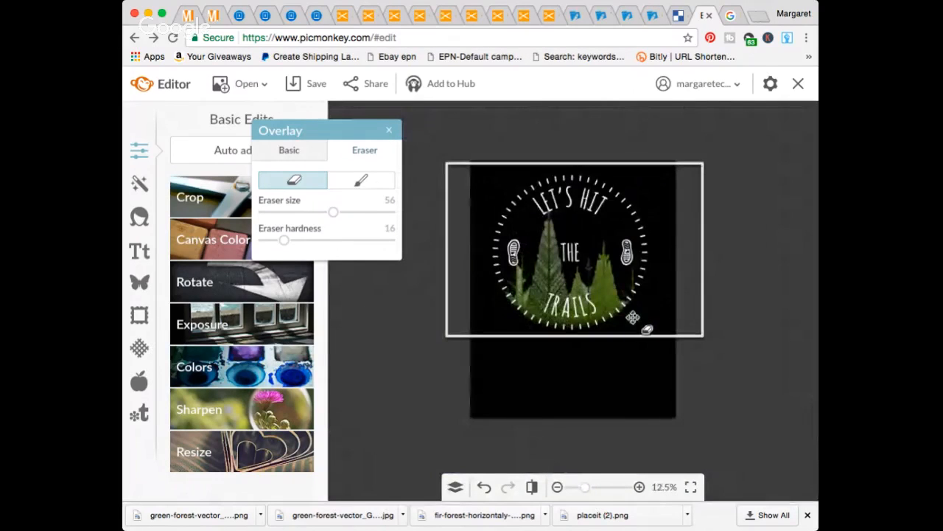
# - Recolor the "Let's Hit the Trails" circle overlay to near-black (040404) and deselect it
pyautogui.click(505, 381)
pyautogui.click(467, 268)
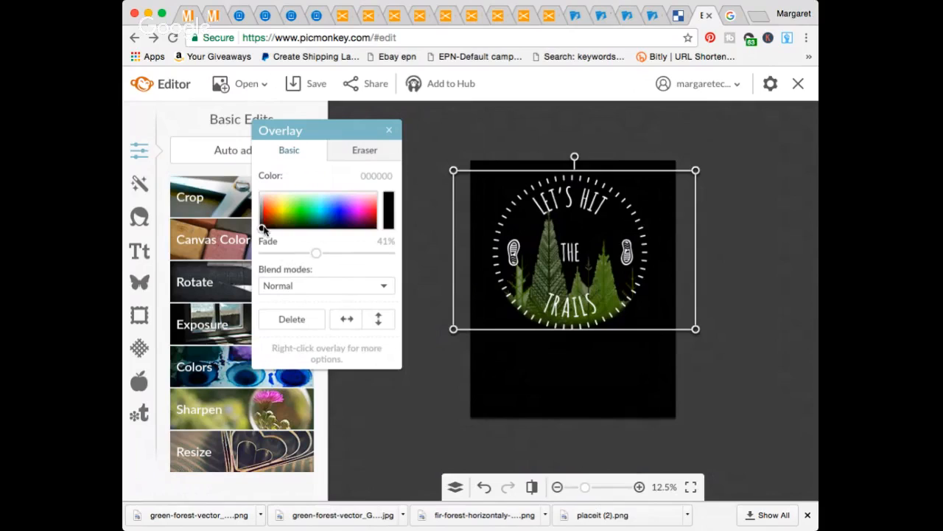
pyautogui.moveTo(262, 230); pyautogui.dragTo(220, 268)
pyautogui.click(488, 354)
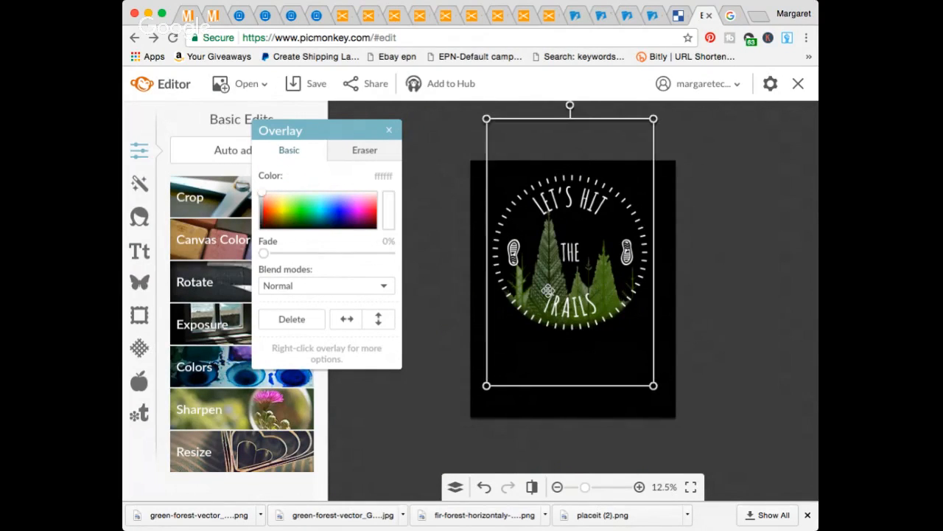
pyautogui.moveTo(238, 255); pyautogui.dragTo(208, 263)
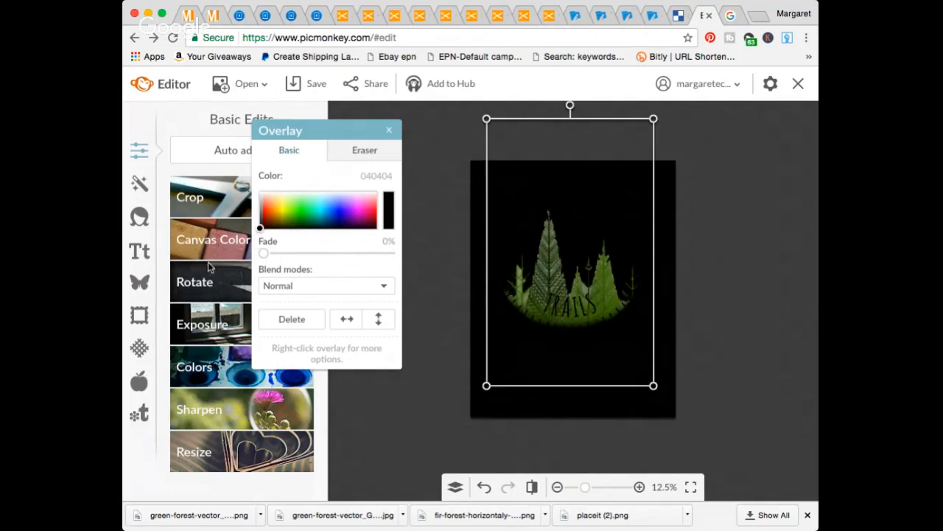
pyautogui.click(451, 134)
# - Make the canvas transparent and start saving the design
pyautogui.click(241, 247)
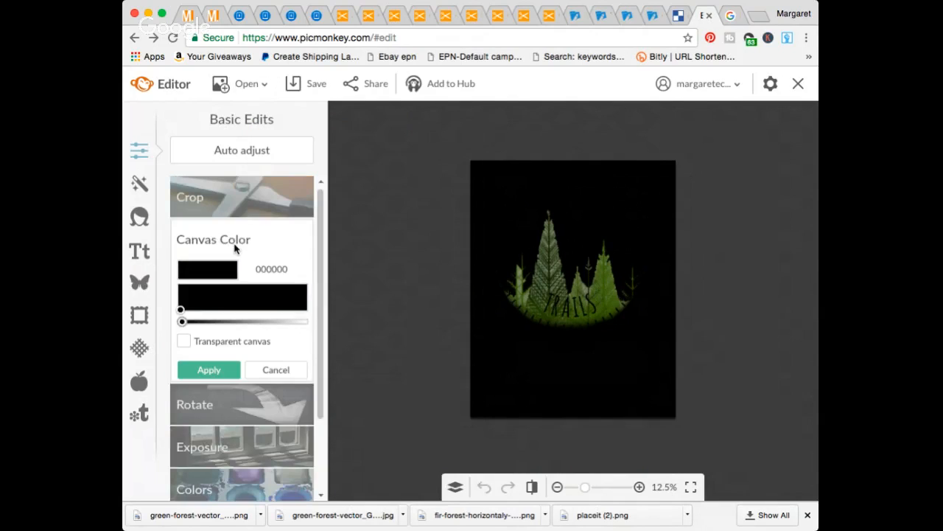
pyautogui.click(184, 340)
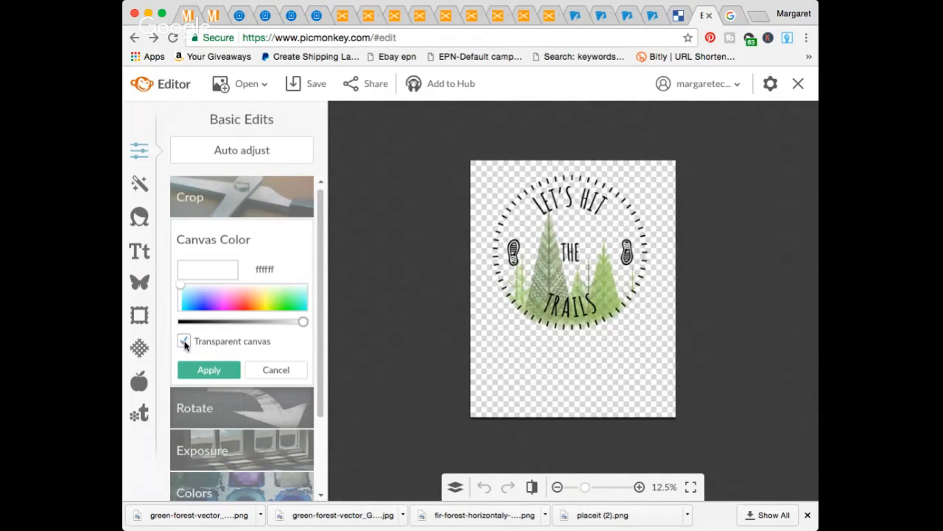
pyautogui.click(209, 369)
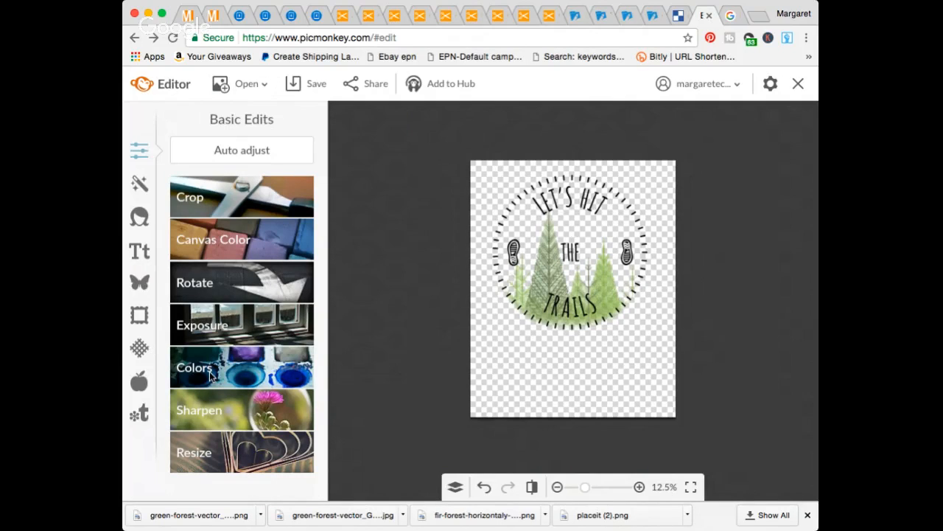
pyautogui.click(300, 87)
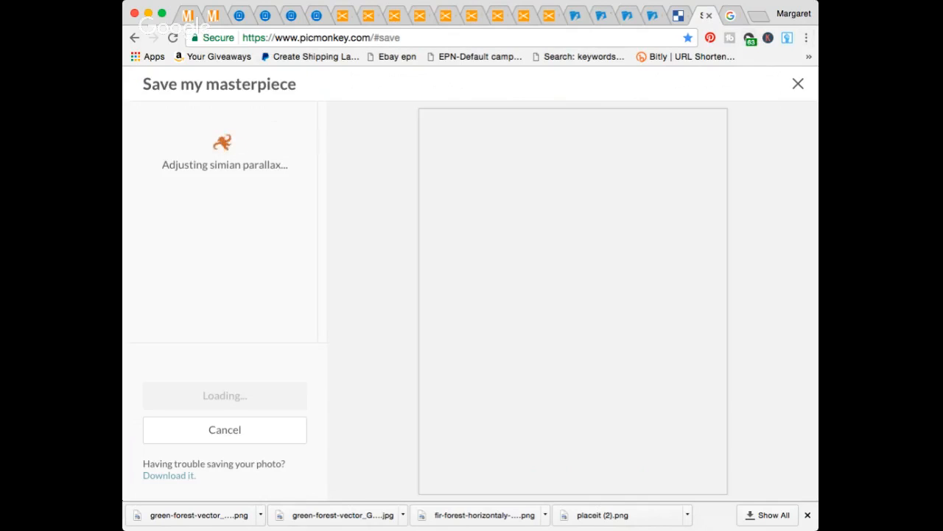
# - Close all the open Openclipart browser tabs
pyautogui.click(341, 18)
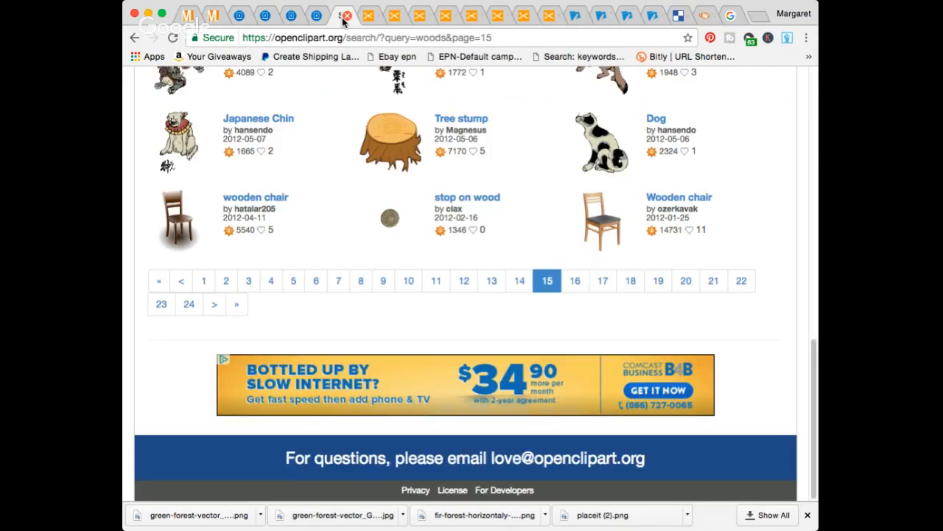
pyautogui.click(347, 16)
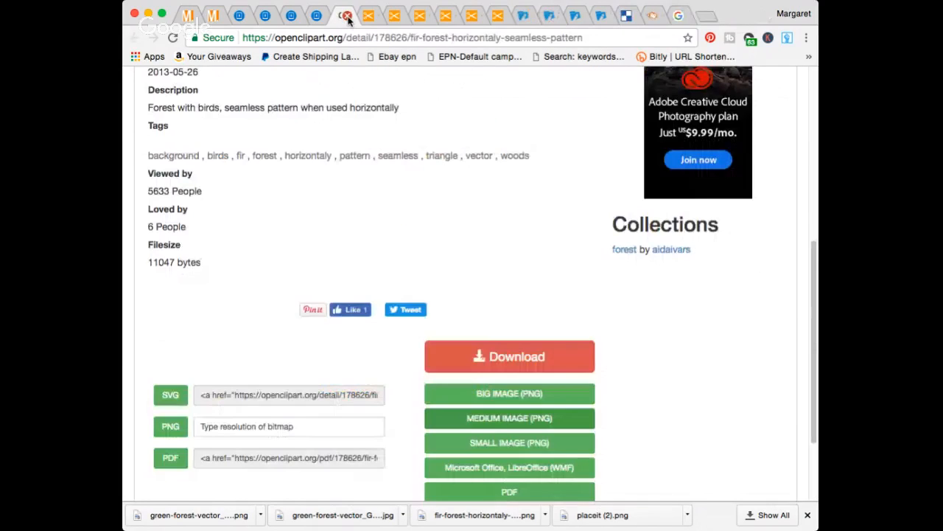
pyautogui.click(346, 16)
pyautogui.click(347, 16)
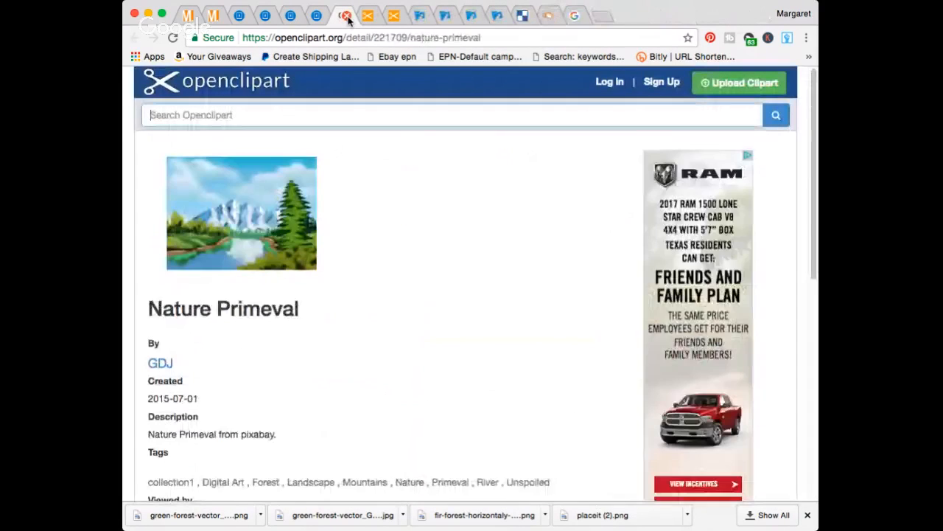
pyautogui.click(346, 16)
pyautogui.click(346, 16)
pyautogui.click(346, 17)
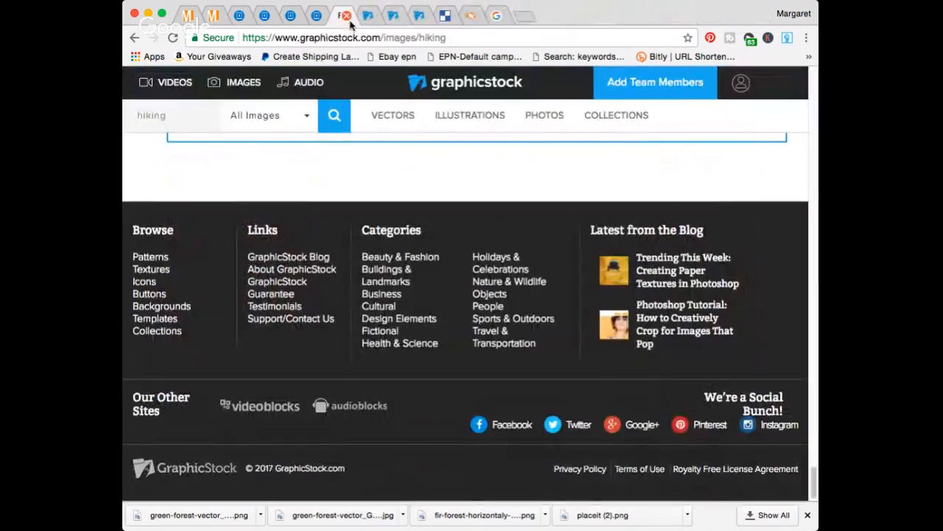
# - Close all the open GraphicStock browser tabs
pyautogui.click(347, 16)
pyautogui.click(346, 17)
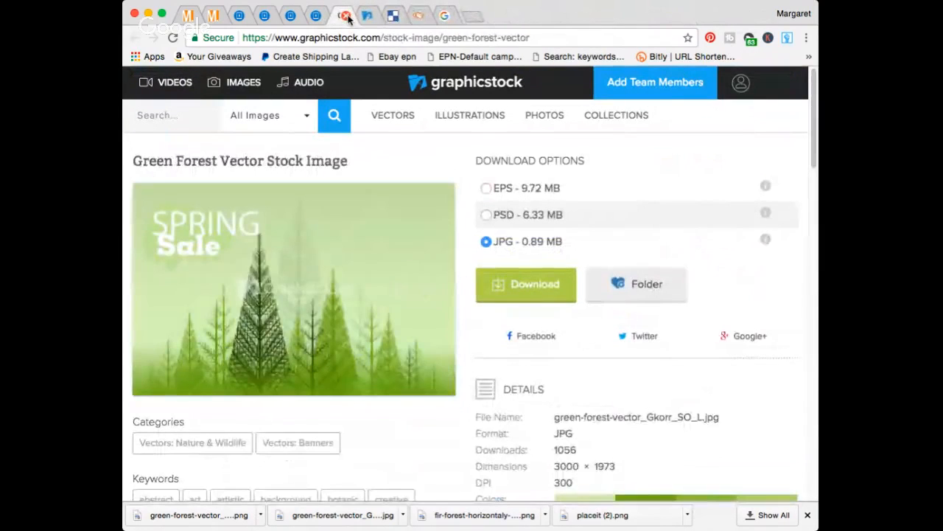
pyautogui.click(346, 16)
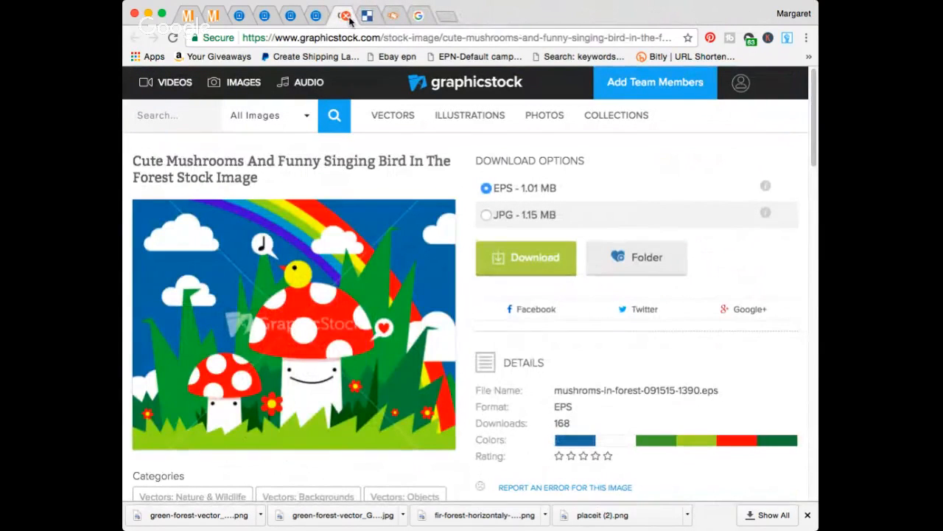
pyautogui.click(346, 16)
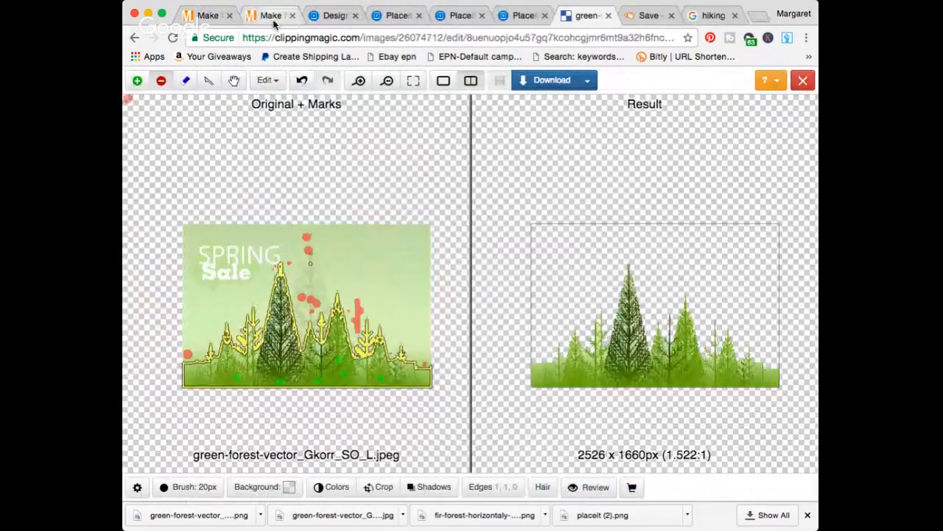
# - Close the Placeit and Clipping Magic tabs and return to the PicMonkey save page
pyautogui.click(338, 16)
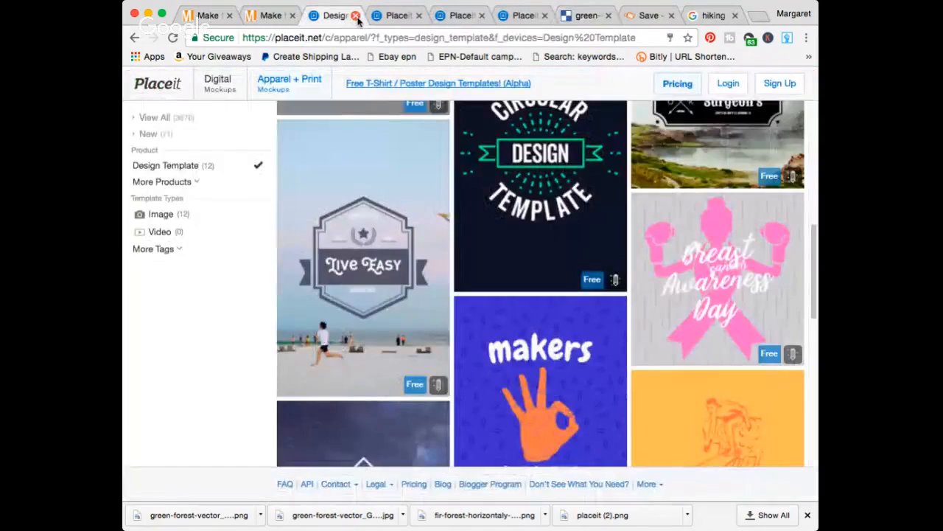
pyautogui.click(356, 15)
pyautogui.click(356, 15)
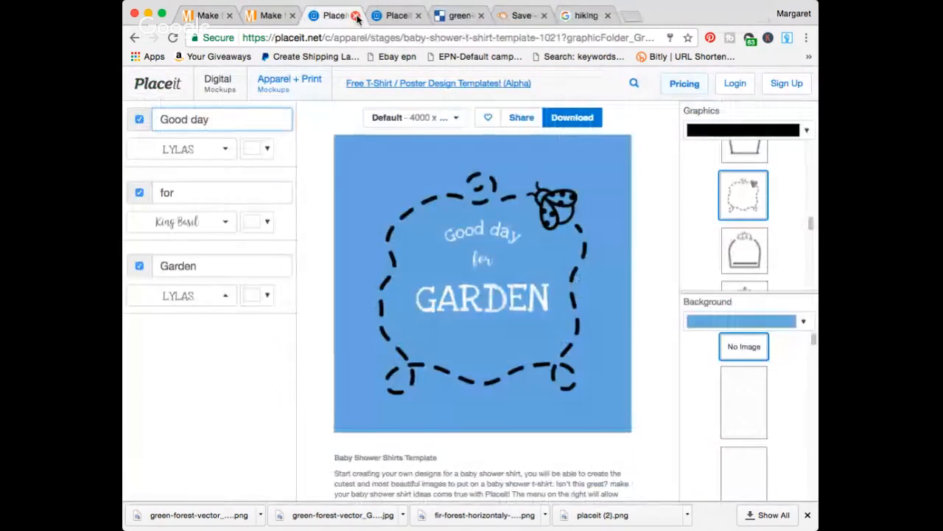
pyautogui.click(355, 15)
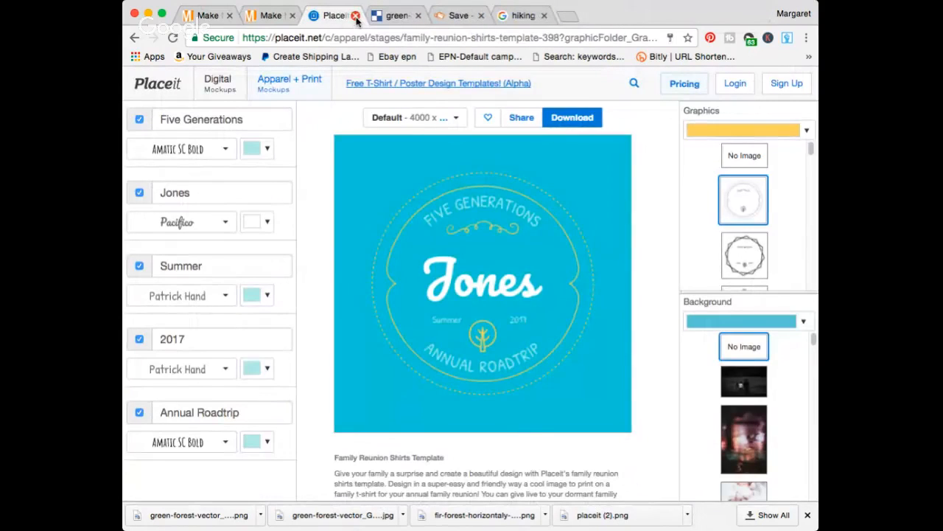
pyautogui.click(356, 15)
pyautogui.click(507, 16)
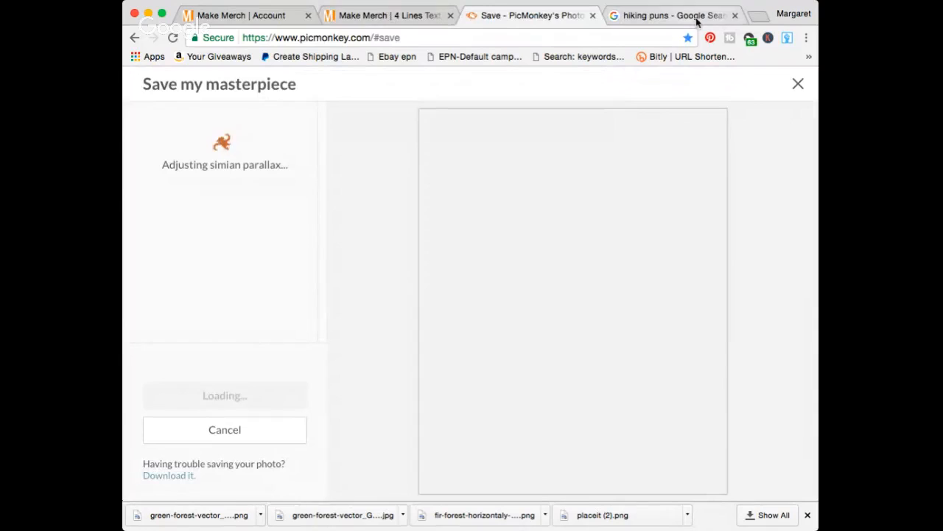
# - Close the hiking puns search and the Make Merch 4 Lines Text tabs, leaving the Make Merch account page open
pyautogui.click(699, 16)
pyautogui.click(735, 15)
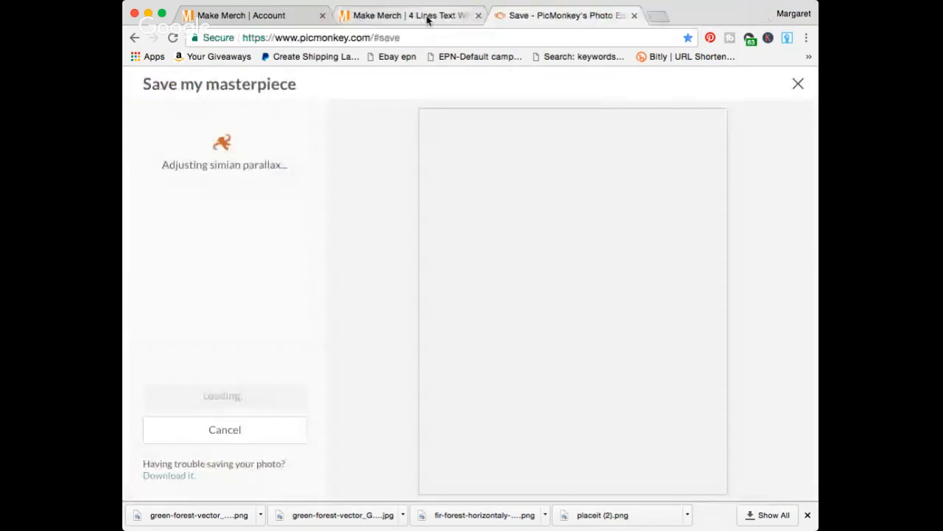
pyautogui.click(427, 15)
pyautogui.click(479, 15)
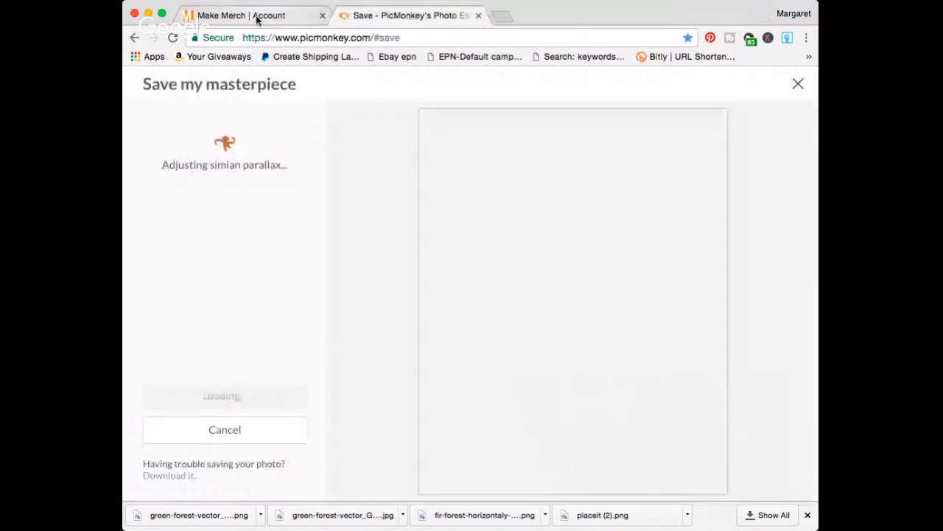
pyautogui.click(255, 16)
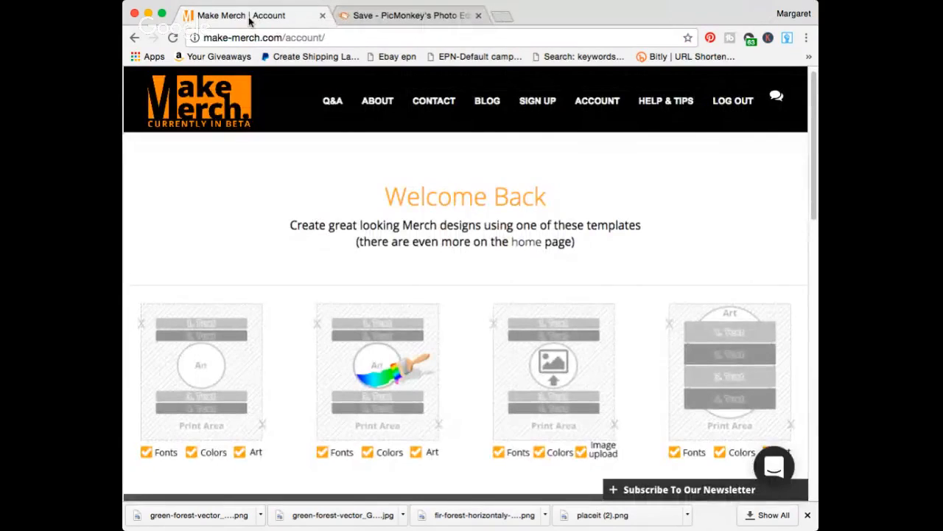
# - Switch to PicMonkey and save the transparent design to the computer as a PNG named trails THIS ONE
pyautogui.click(372, 17)
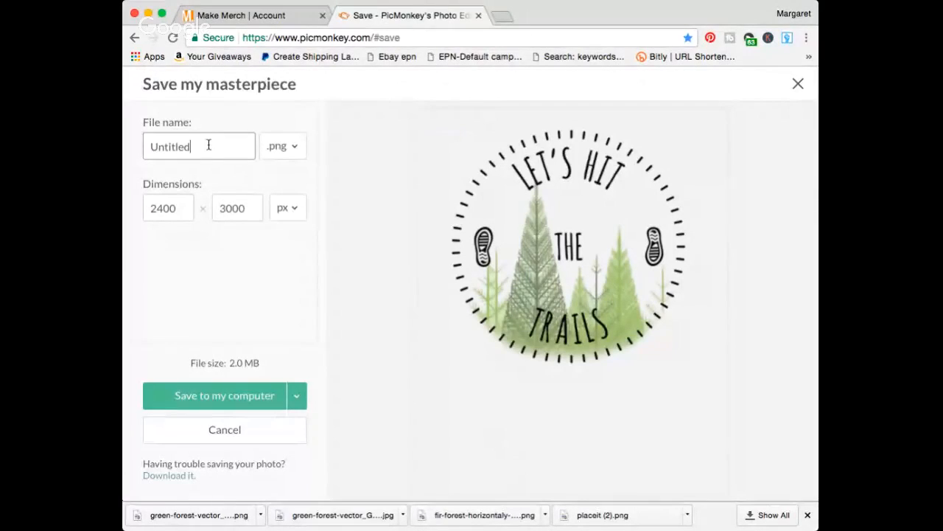
pyautogui.moveTo(209, 146); pyautogui.dragTo(179, 120)
pyautogui.write('trails THIS ONE')
pyautogui.click(227, 395)
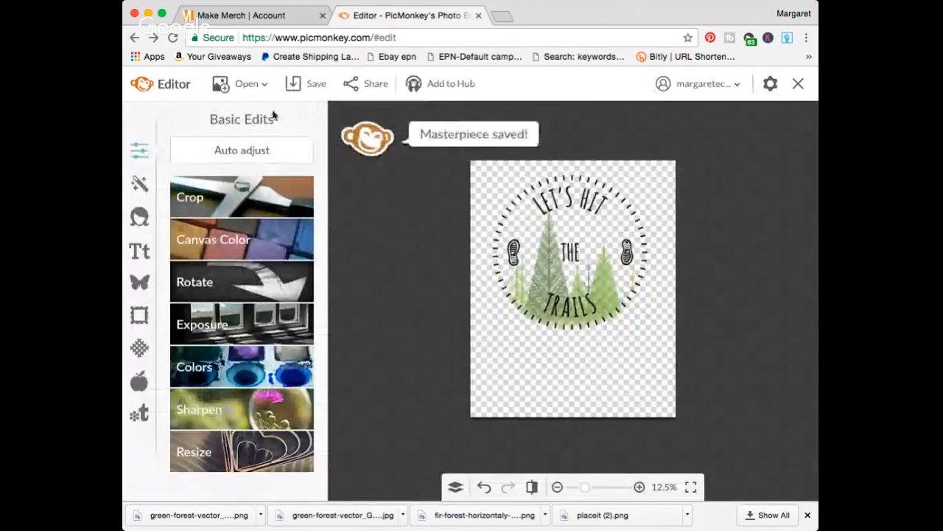
# - Set the canvas color to solid black 000000 behind the trails design
pyautogui.click(550, 341)
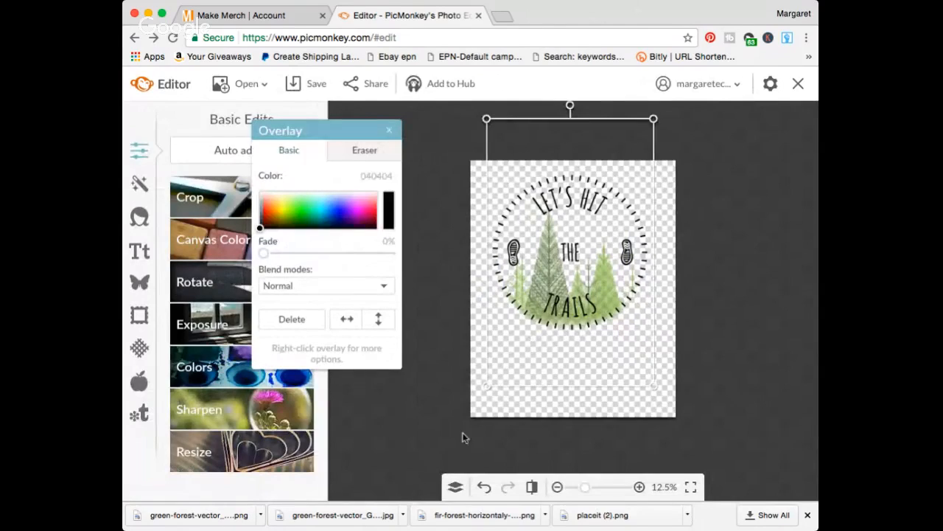
pyautogui.click(485, 421)
pyautogui.click(202, 246)
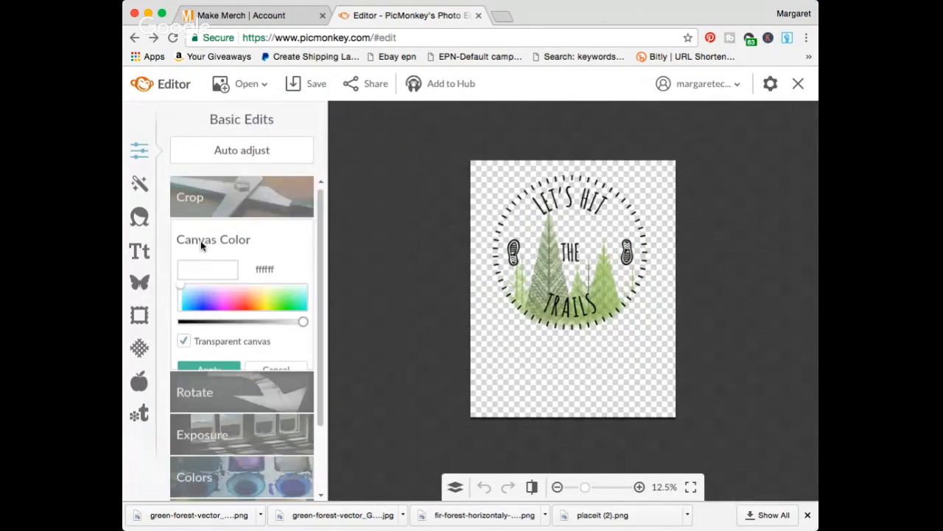
pyautogui.click(182, 323)
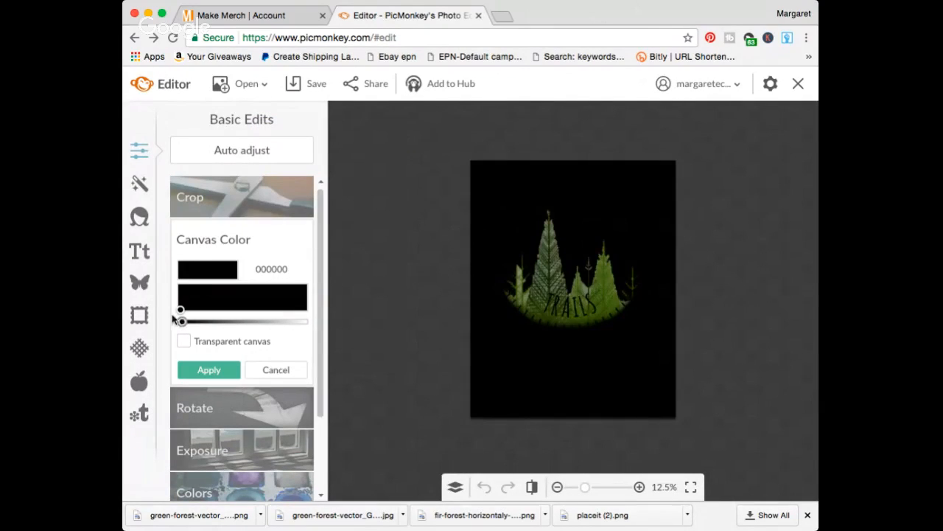
pyautogui.click(197, 372)
# - Recolor the lettering, dashed circle and boot print overlay to pale yellow fffc9e
pyautogui.click(581, 328)
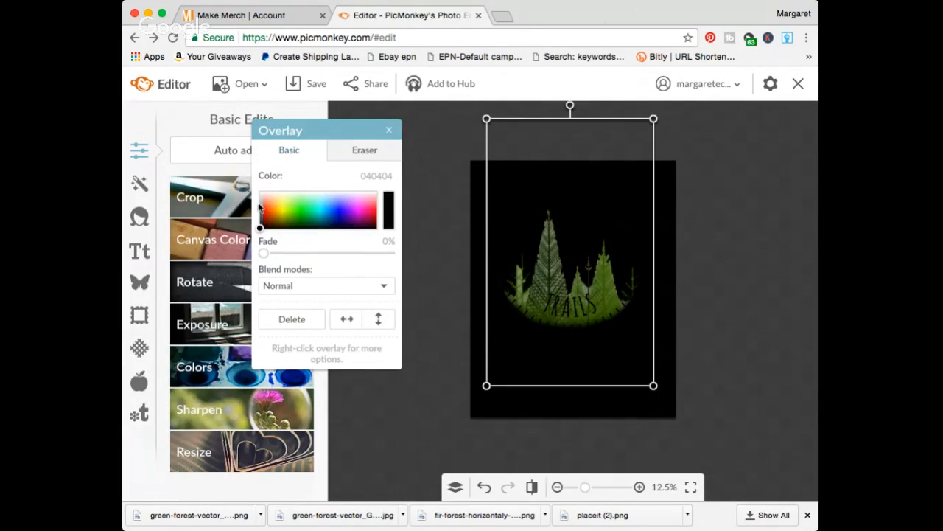
pyautogui.moveTo(264, 199); pyautogui.dragTo(259, 192)
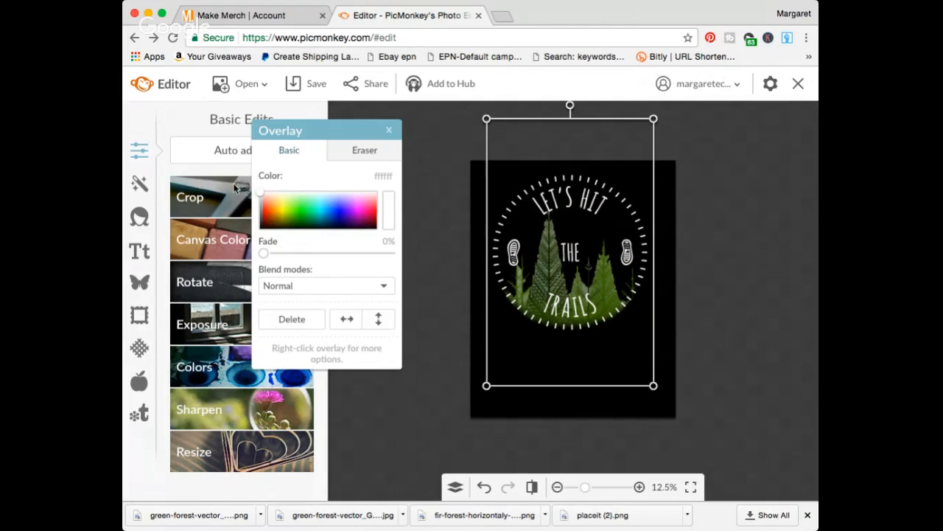
pyautogui.click(286, 201)
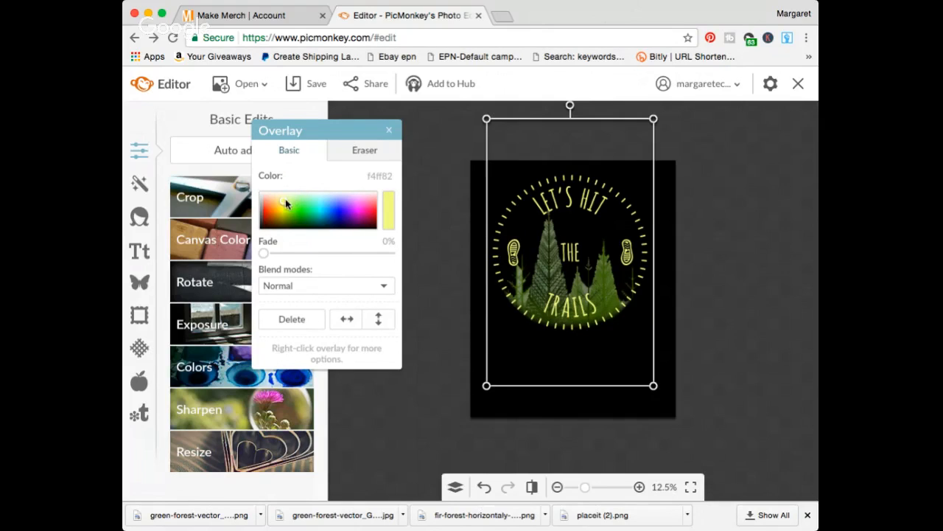
pyautogui.moveTo(284, 205)
pyautogui.mouseDown()
pyautogui.moveTo(297, 208)
pyautogui.moveTo(280, 199)
pyautogui.mouseUp()
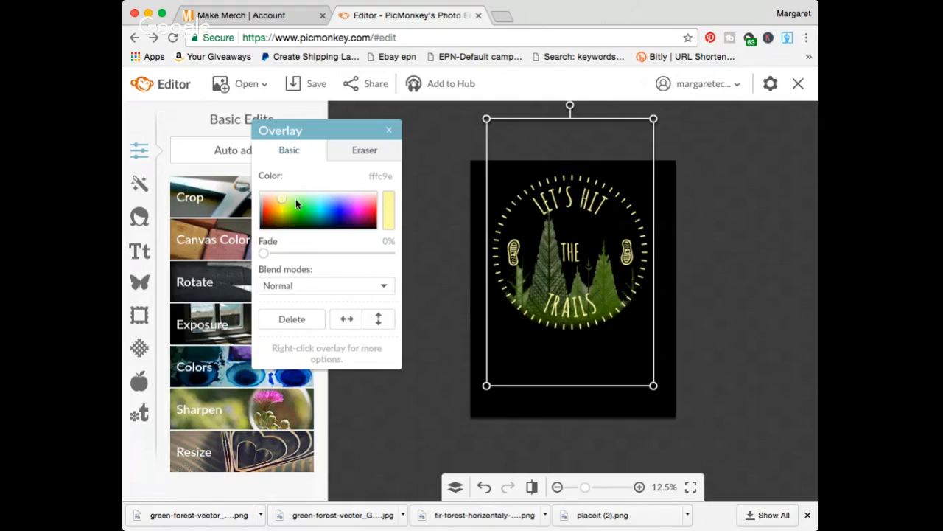
pyautogui.click(430, 394)
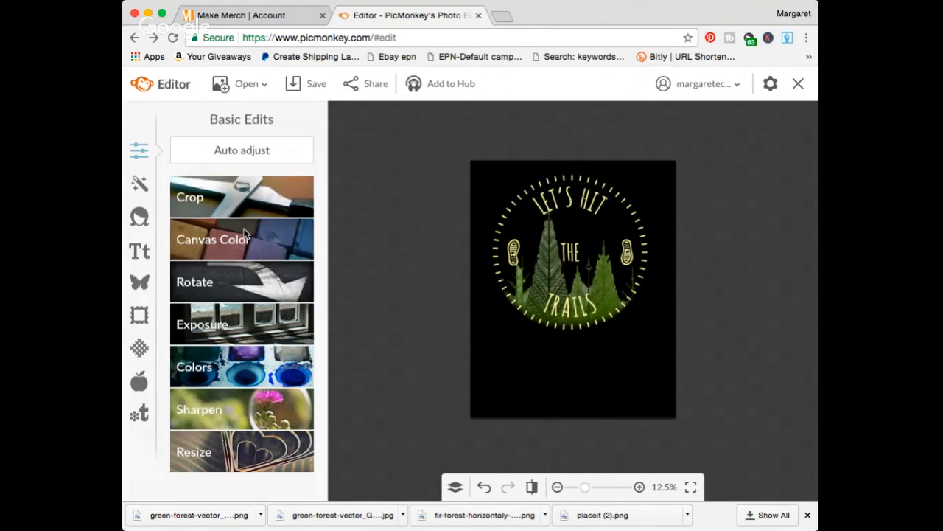
# - Make the canvas transparent again and save the pale yellow version as LIGHT TRAILS.png
pyautogui.click(213, 239)
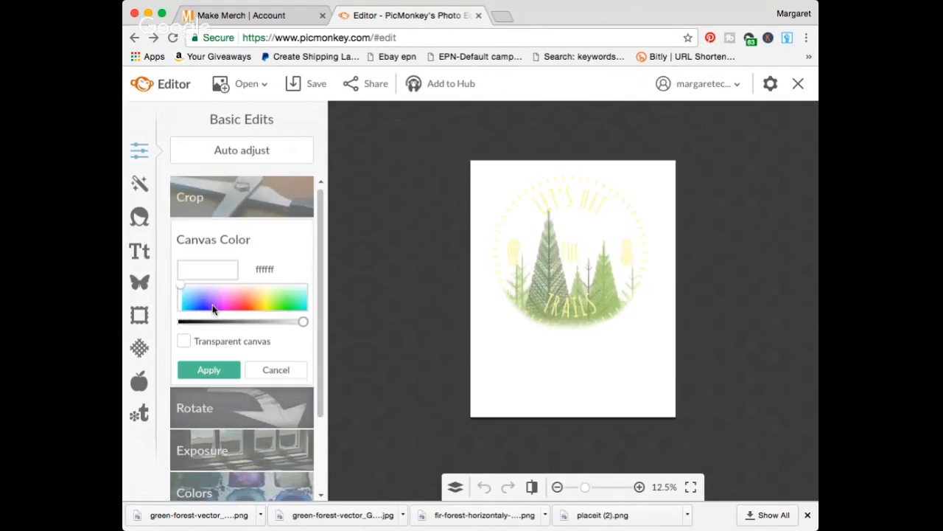
pyautogui.click(200, 368)
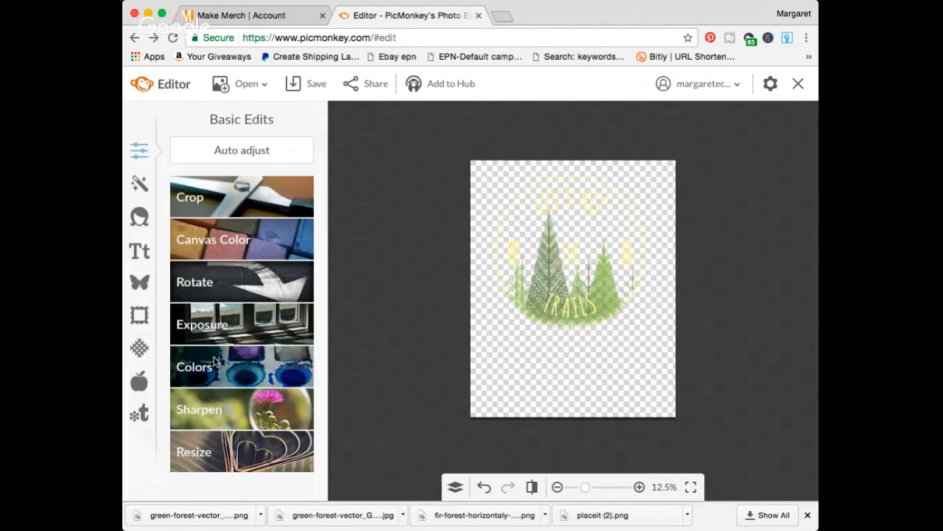
pyautogui.click(324, 85)
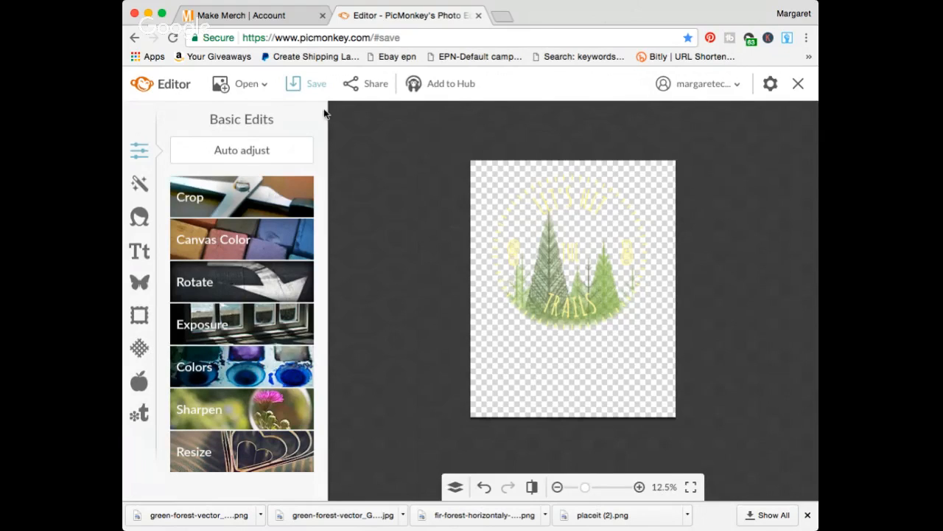
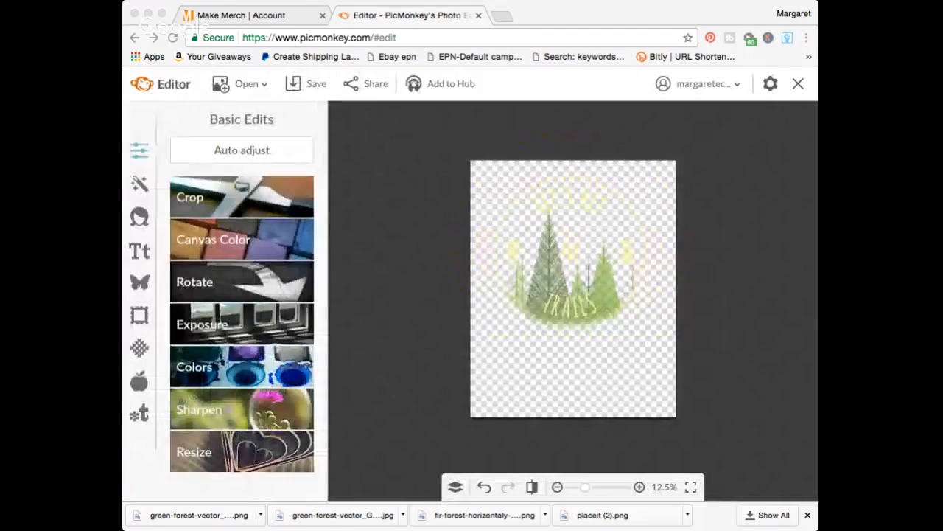
# - Switch to Preview with LIGHT TRAILS.png and trails THIS ONE.png open, show the markup tools and enlarge both images
pyautogui.click(440, 290)
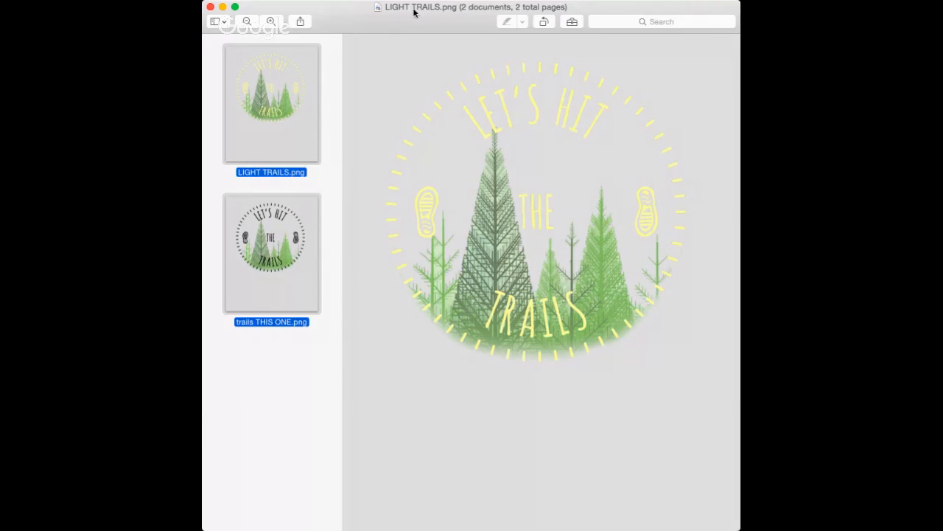
pyautogui.press('super+shift+a')
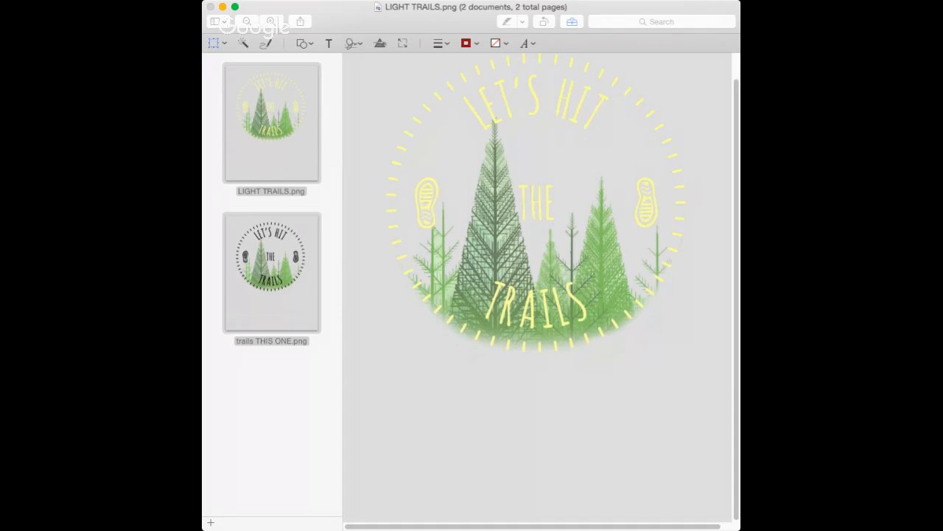
pyautogui.click(566, 278)
pyautogui.press('super+plus')
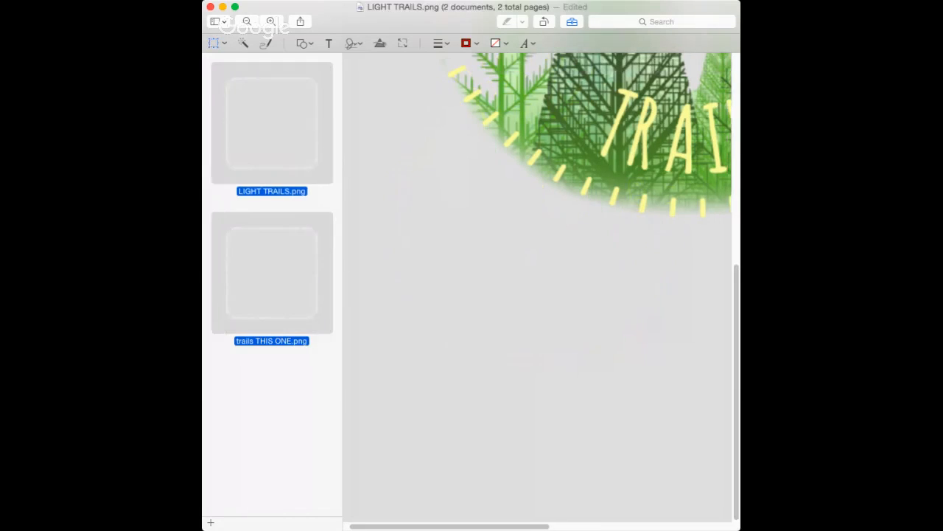
# - Switch to Merch by Amazon in the browser and upload front artwork on both open product creation pages
pyautogui.press('super+Tab')
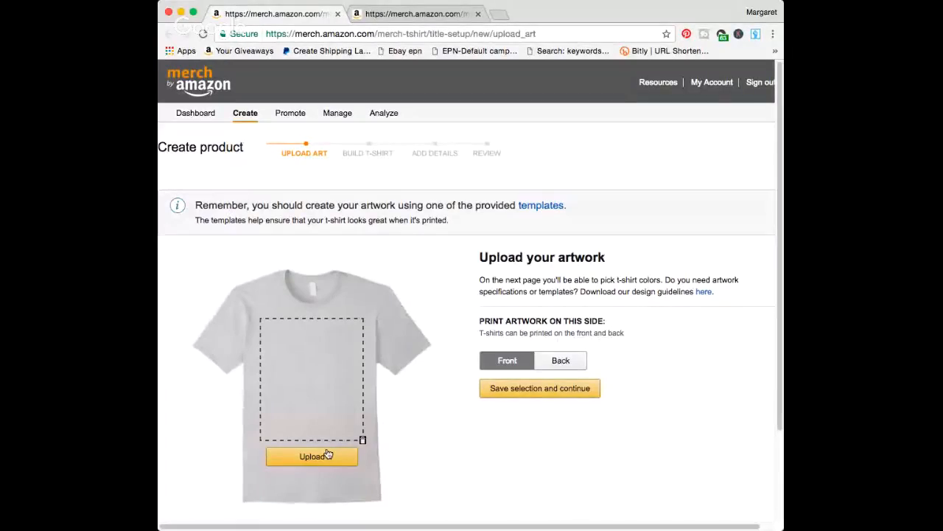
pyautogui.click(329, 455)
pyautogui.doubleClick(379, 178)
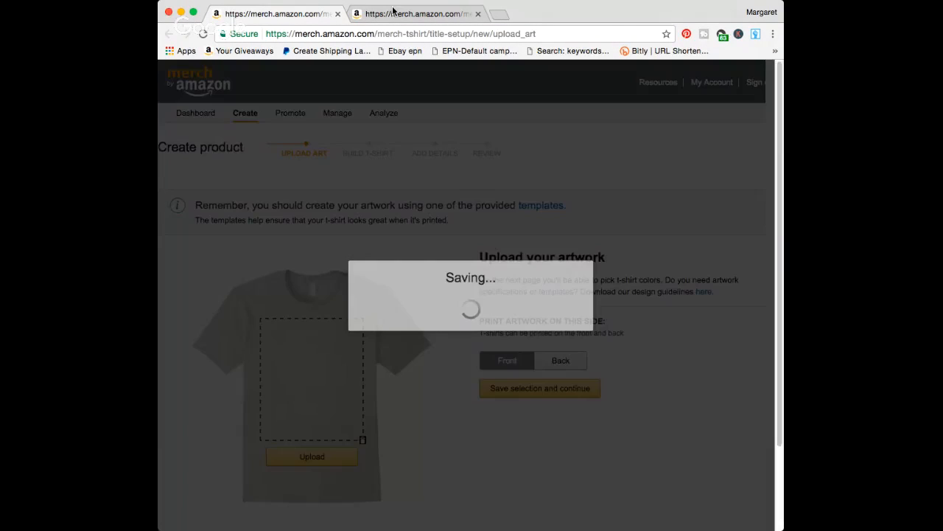
pyautogui.click(393, 10)
pyautogui.scroll(-3, 295, 378)
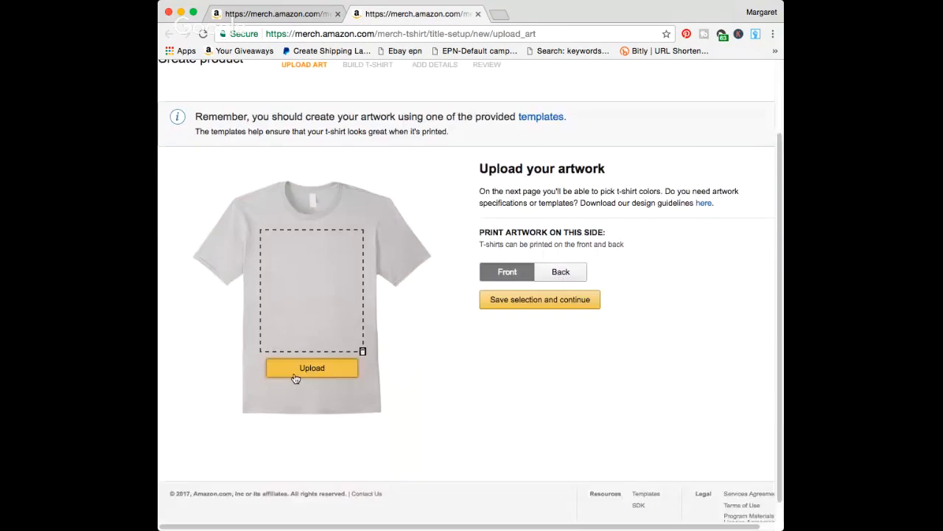
pyautogui.click(295, 378)
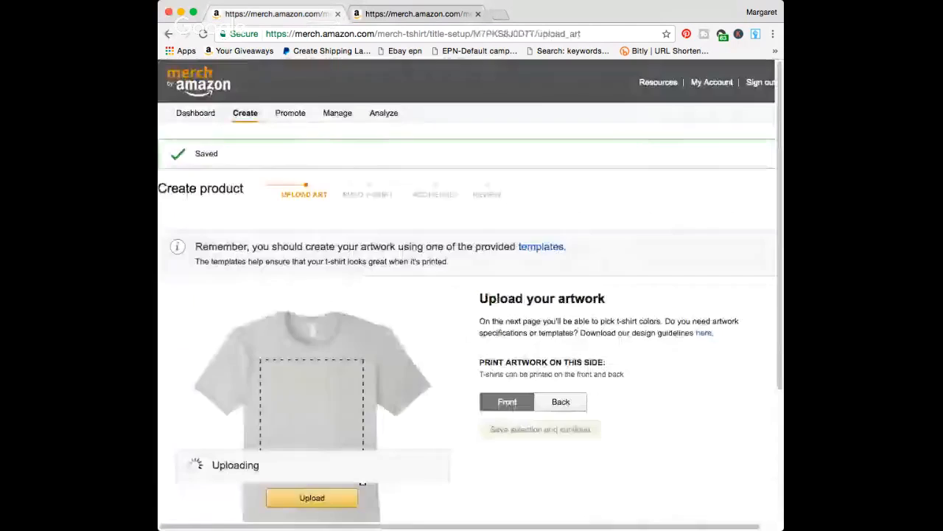
# - Open merchresearch.com and the Trademarkia trademark search in two new browser tabs
pyautogui.click(499, 15)
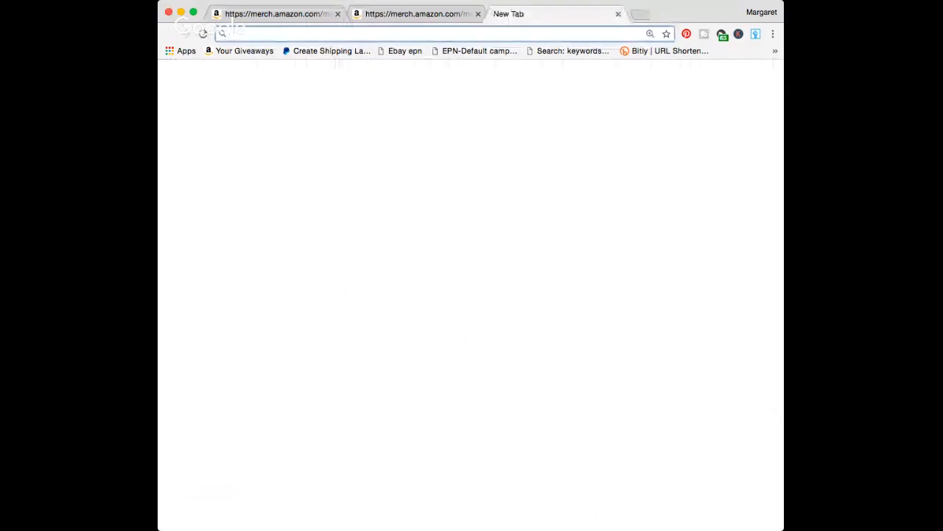
pyautogui.write('MERCH')
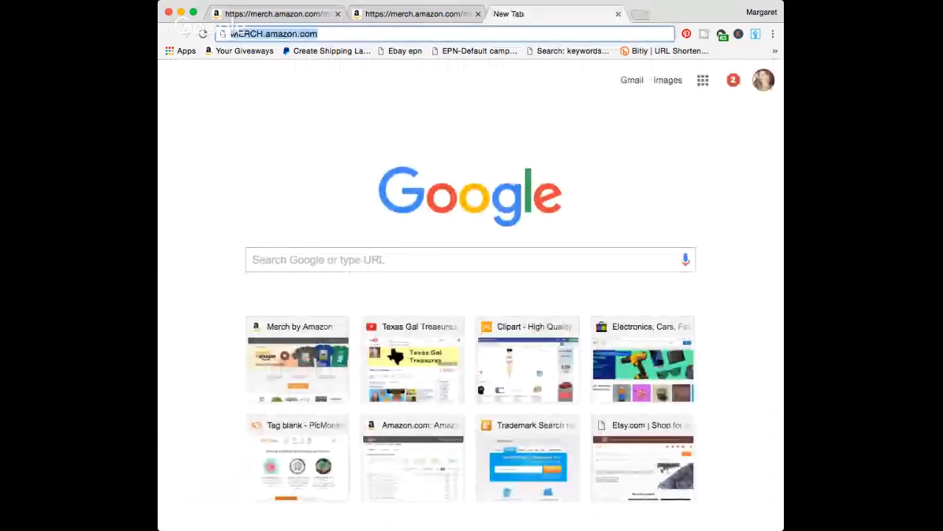
pyautogui.write('MERC')
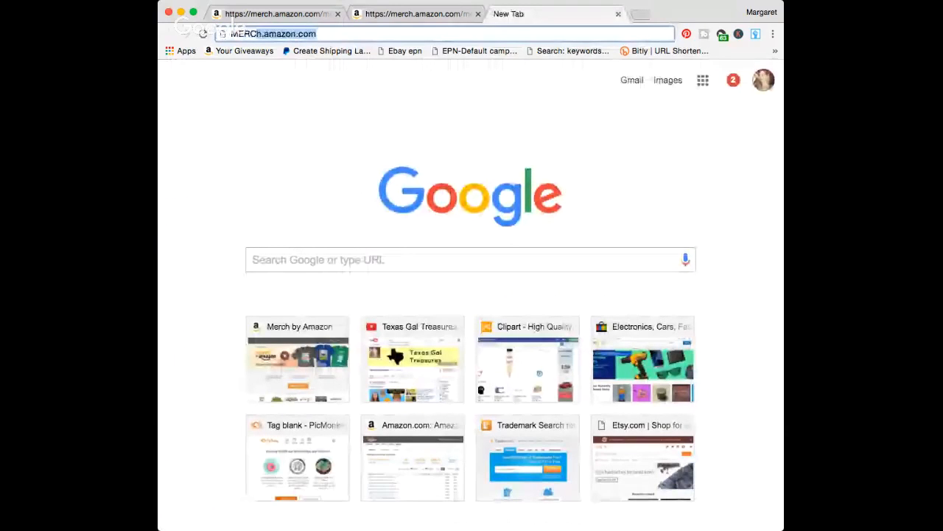
pyautogui.press('super+a')
pyautogui.write('merchr')
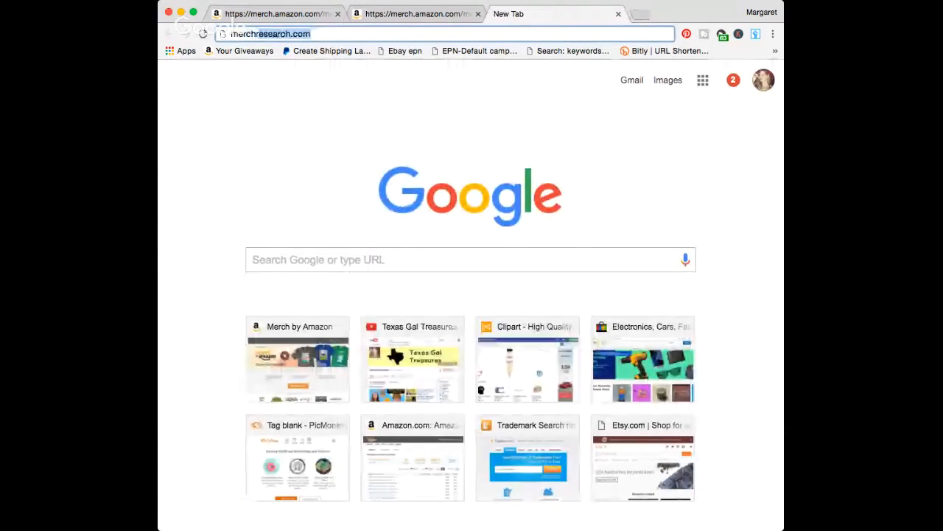
pyautogui.press('Return')
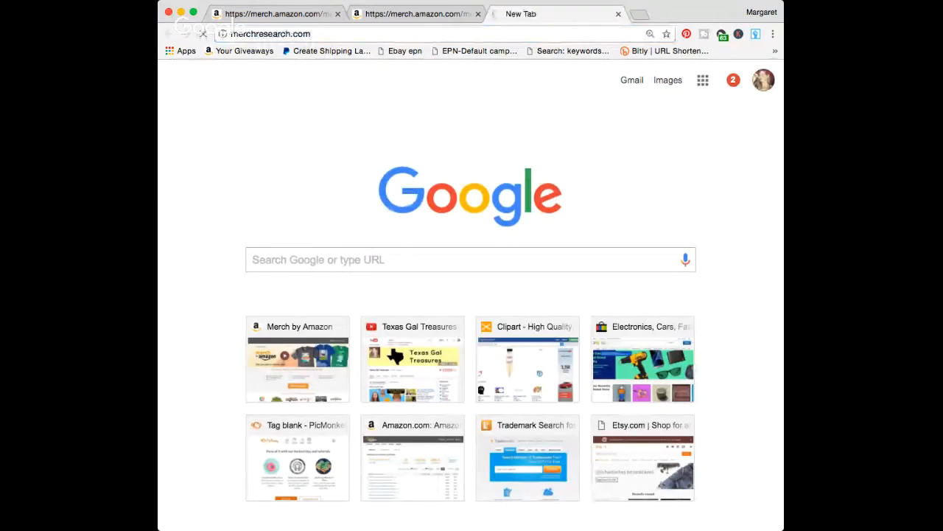
pyautogui.press('super+t')
pyautogui.click(528, 457)
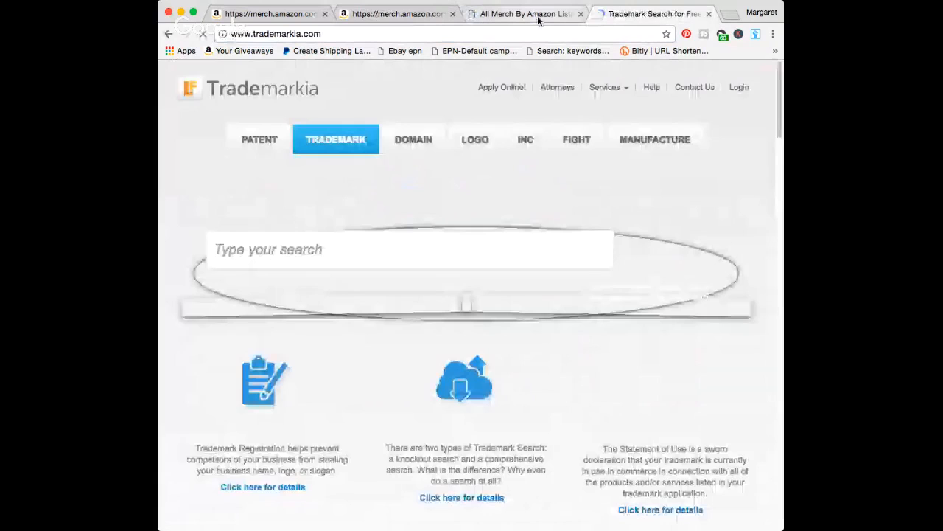
# - Search the Merch Research listings for hiking and check the first product's artwork upload
pyautogui.click(538, 15)
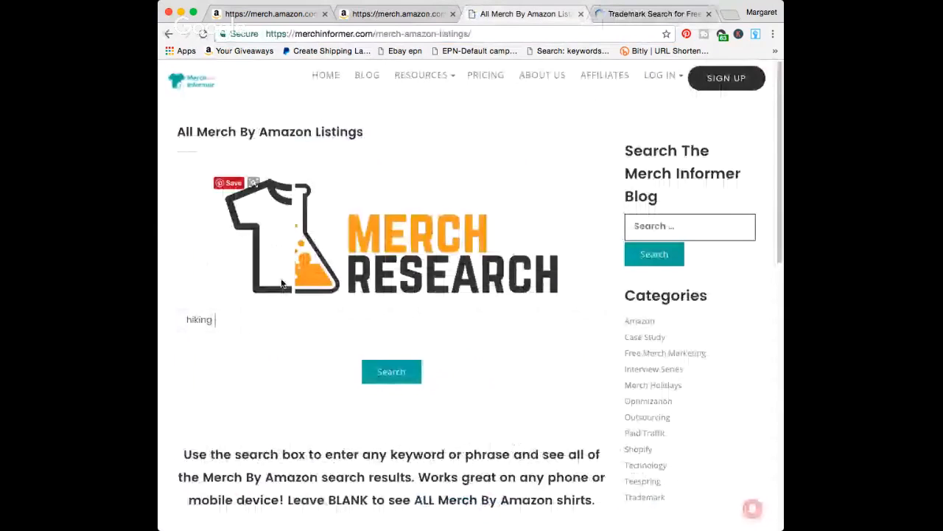
pyautogui.write('shir')
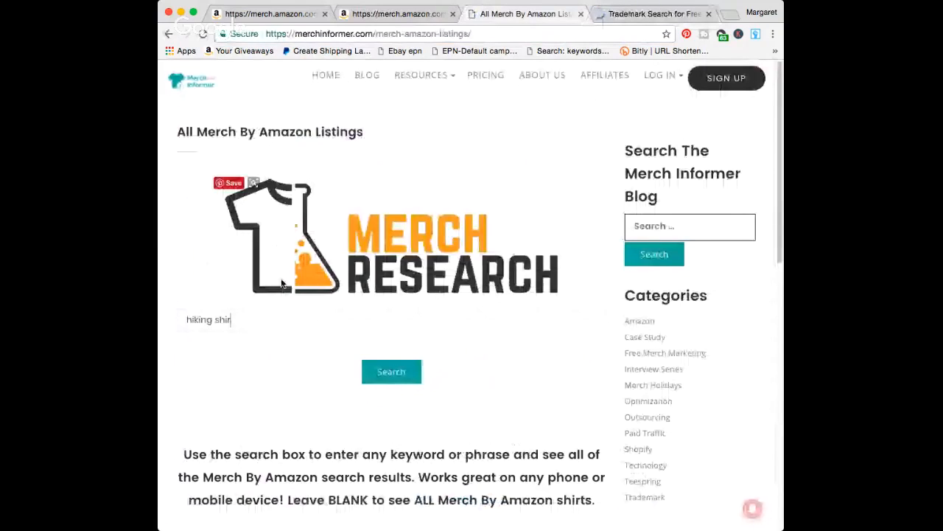
pyautogui.press('Return')
pyautogui.click(258, 13)
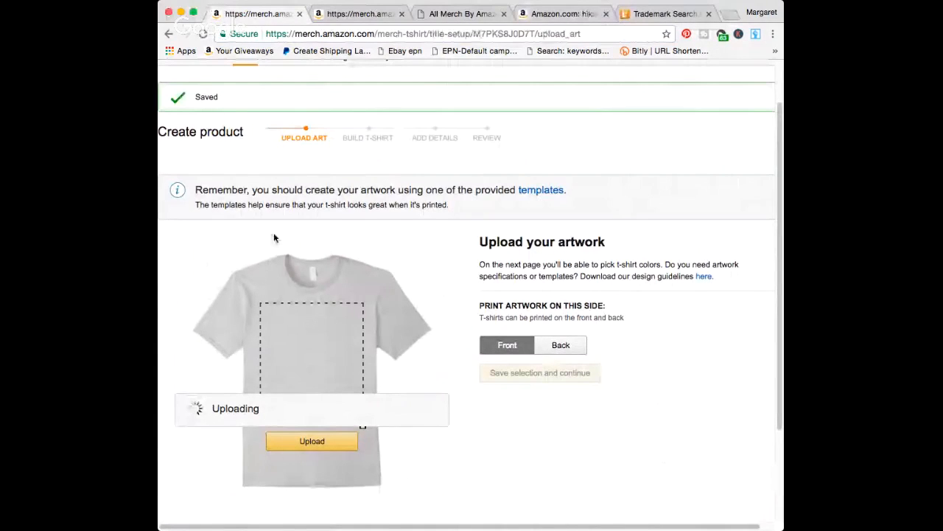
# - Search Trademarkia for the phrase "lets hit the trails" without an apostrophe
pyautogui.click(675, 10)
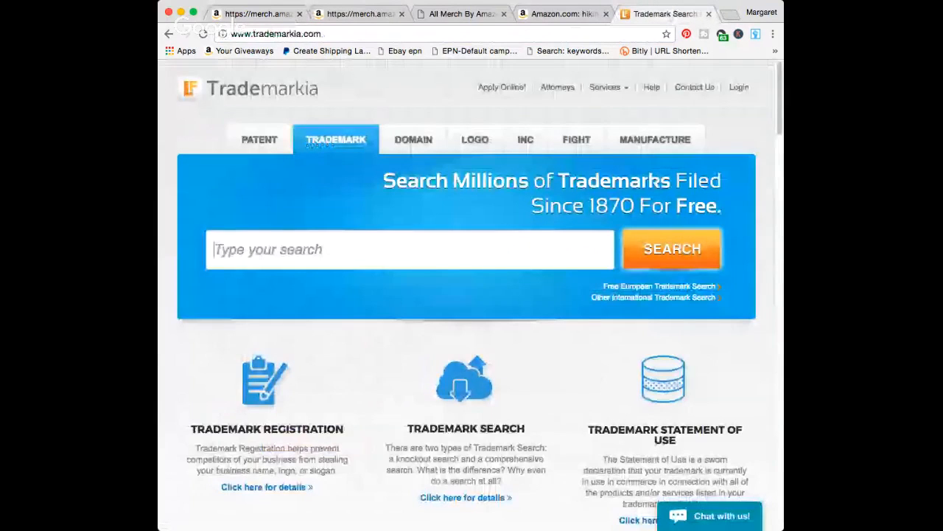
pyautogui.write('lets hit the trails')
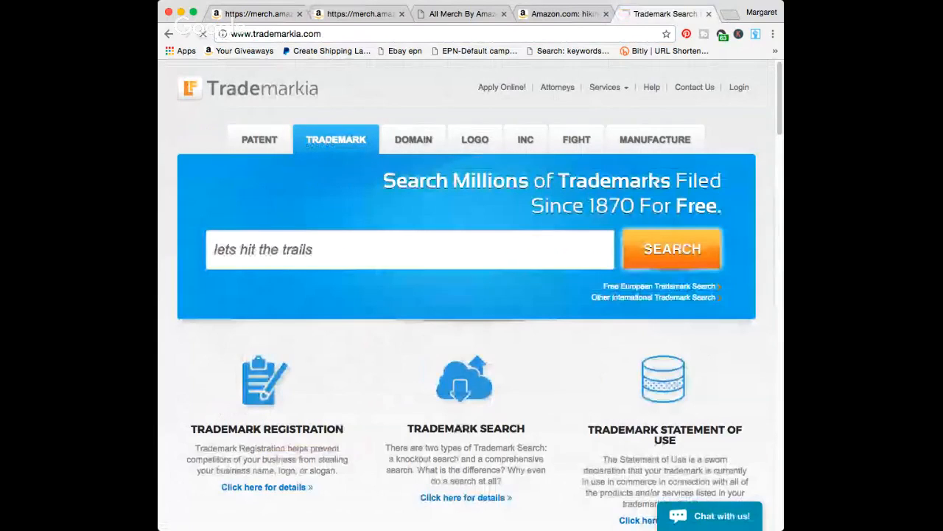
pyautogui.press('Return')
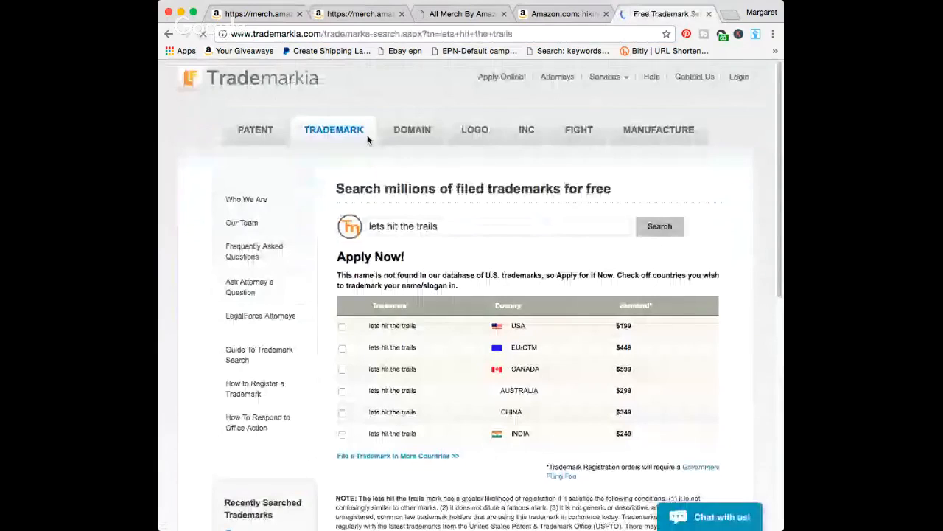
# - Search Trademarkia for "let's hit the trails" and switch to the Amazon hiking shirt results
pyautogui.write('let')
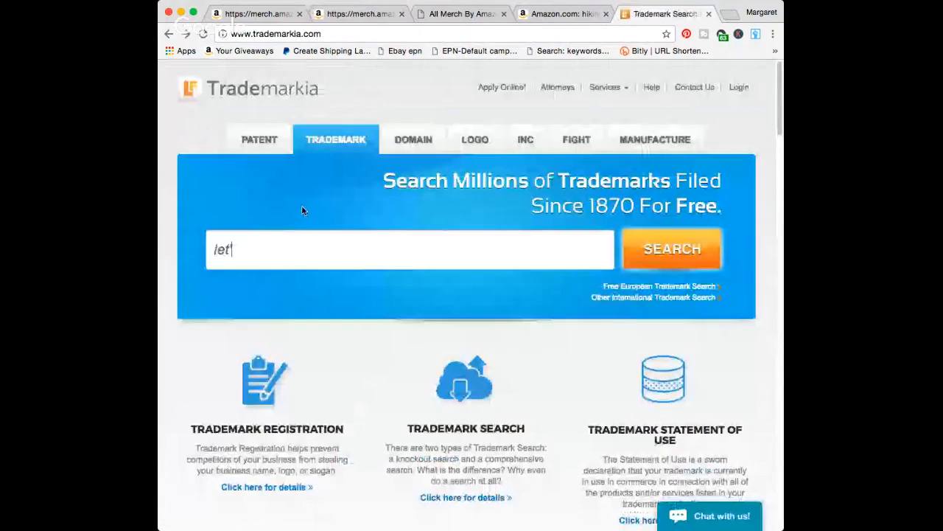
pyautogui.write("'s hit the trai")
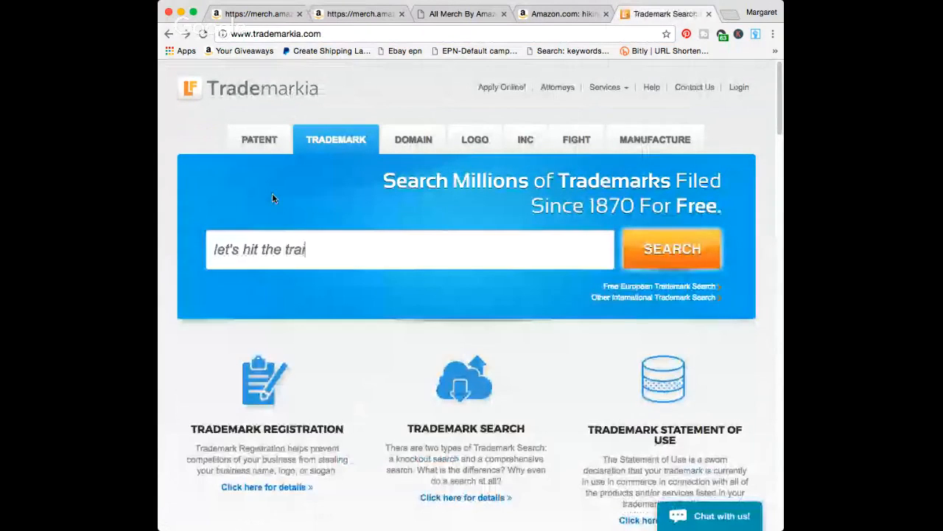
pyautogui.write('ls')
pyautogui.press('Return')
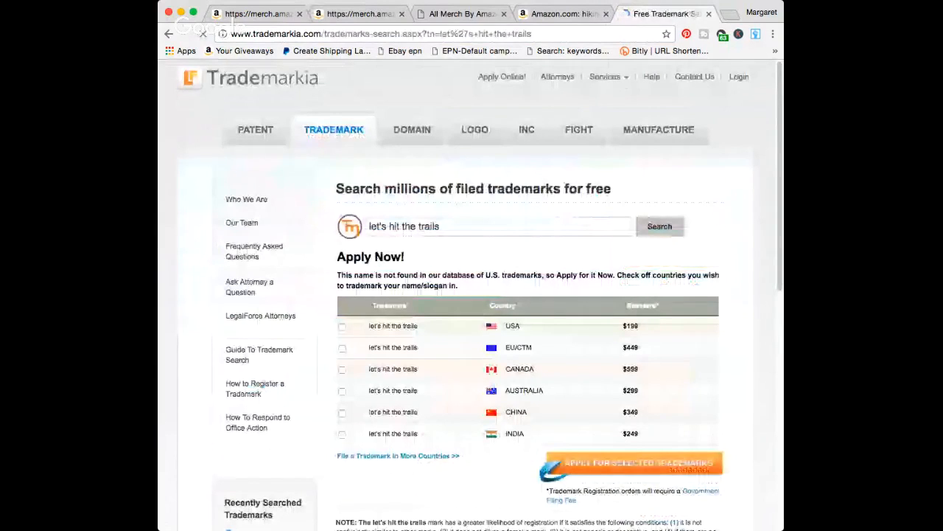
pyautogui.hotkey('ctrl', 'shift', 'Tab')
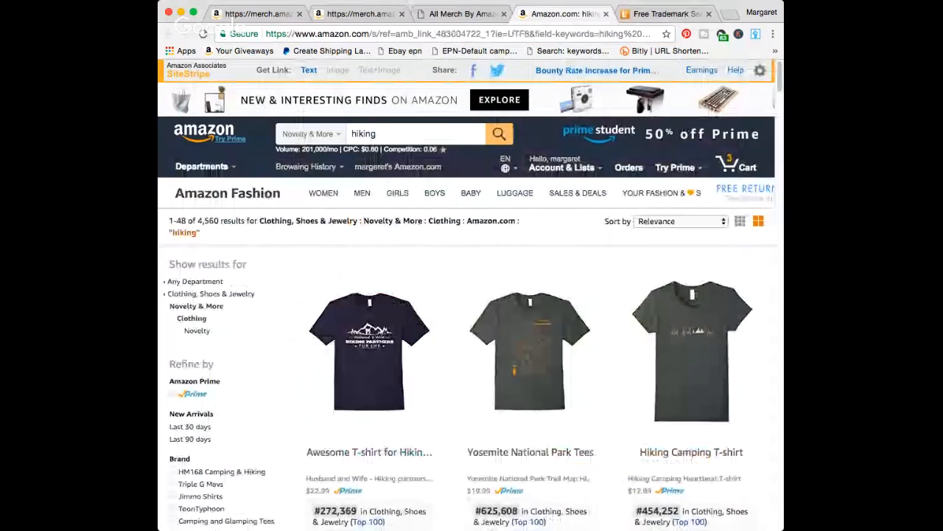
# - Examine the sales ranks and product details of the first row of Amazon hiking shirt results
pyautogui.scroll(-5, 514, 312)
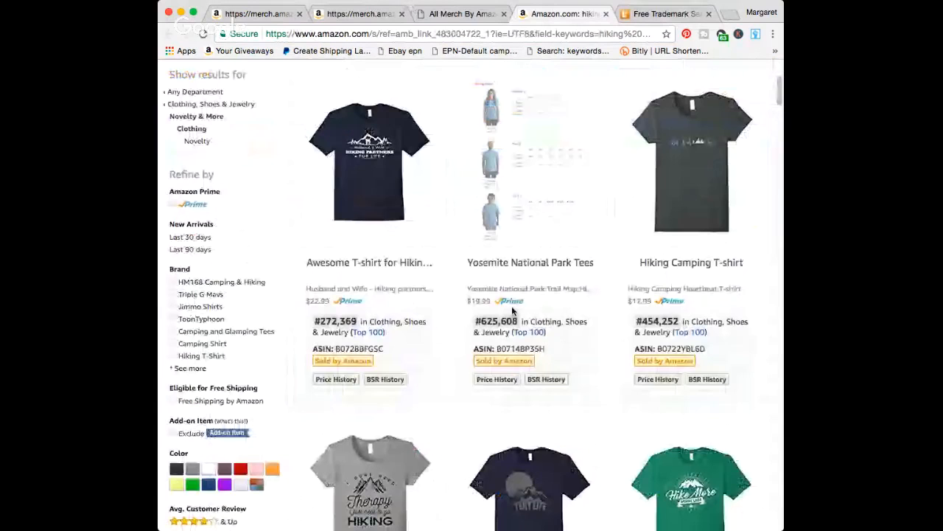
pyautogui.scroll(5, 514, 312)
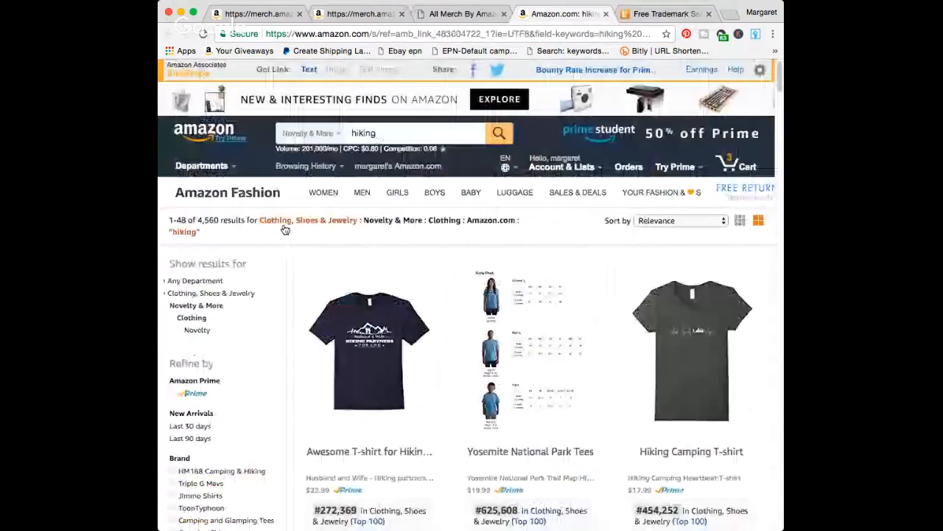
pyautogui.scroll(-1, 282, 272)
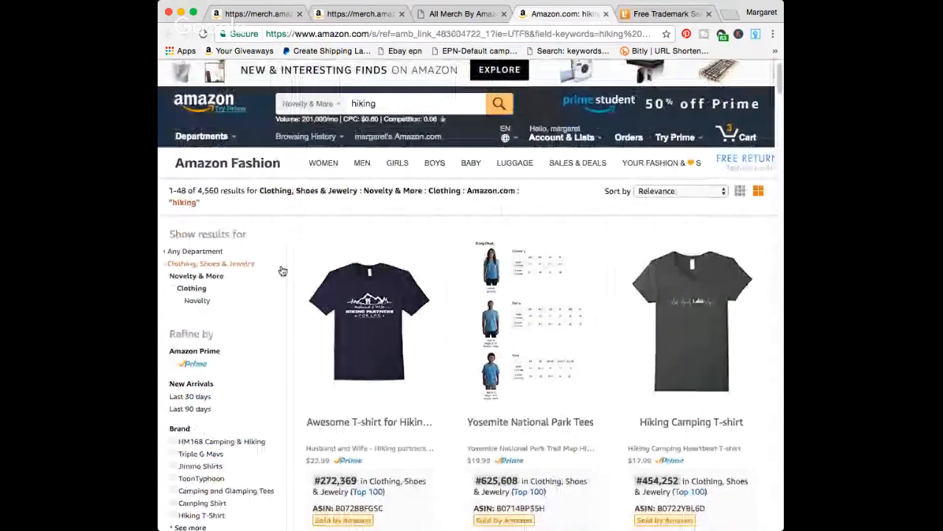
pyautogui.scroll(-1, 283, 271)
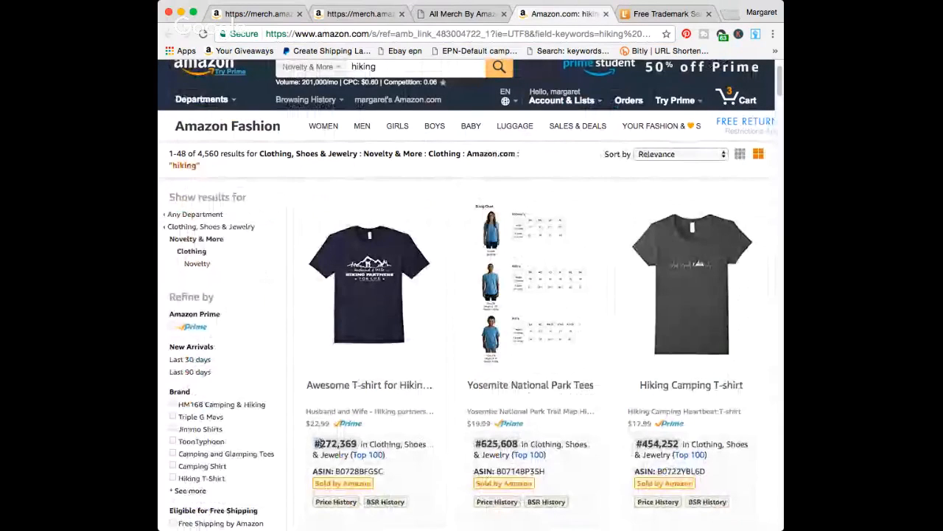
pyautogui.moveTo(317, 443); pyautogui.dragTo(359, 442)
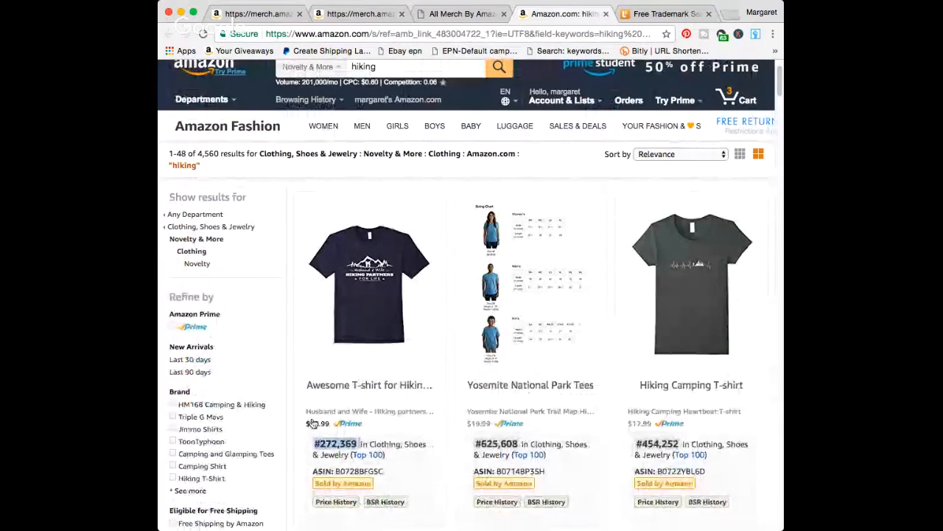
pyautogui.moveTo(393, 295)
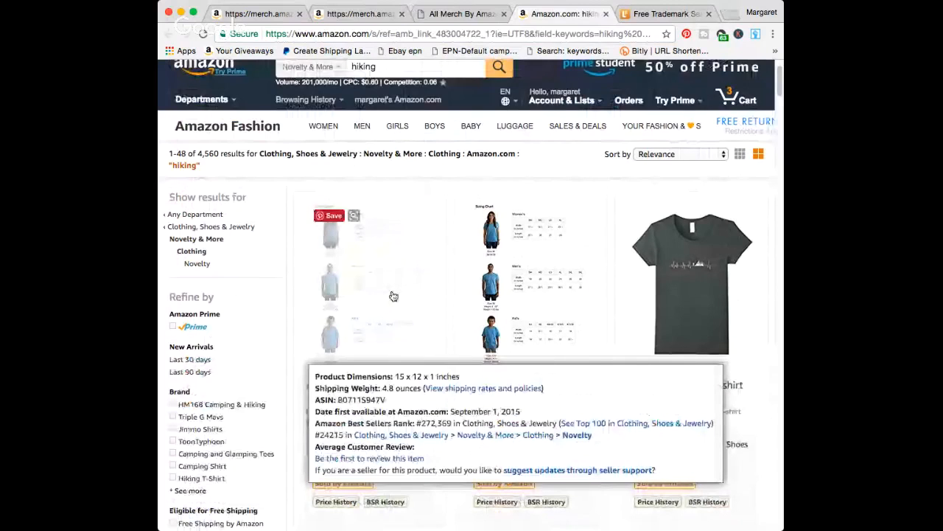
# - Browse further down the hiking shirt results and open several listings in new browser tabs
pyautogui.scroll(-3, 269, 368)
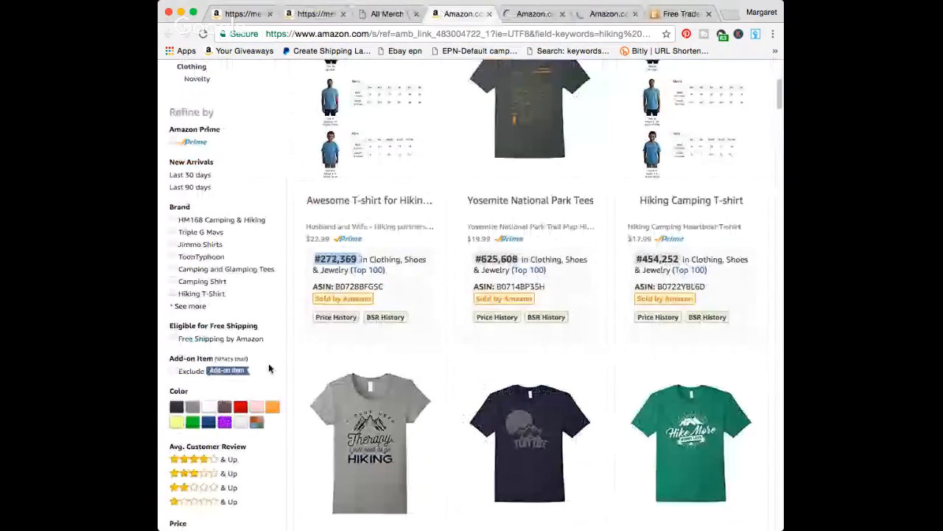
pyautogui.scroll(-2, 269, 368)
pyautogui.moveTo(447, 320)
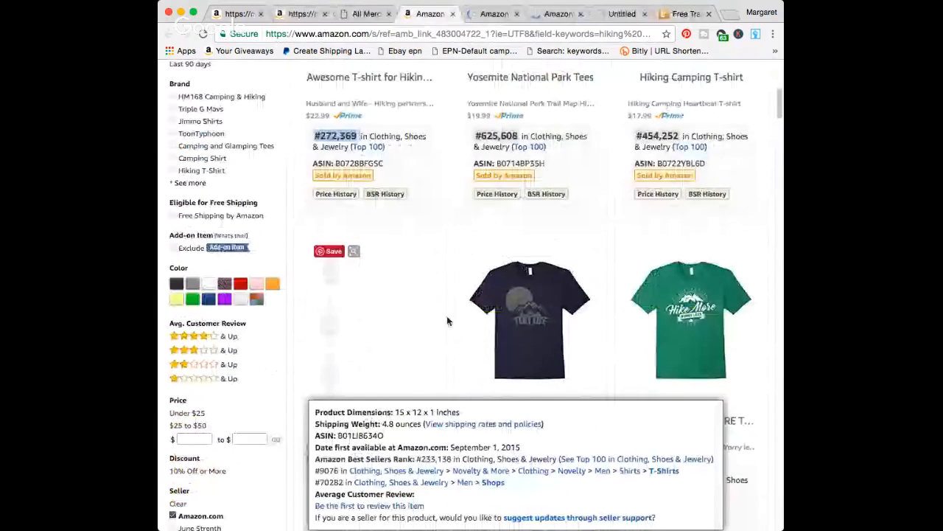
pyautogui.scroll(-3, 448, 321)
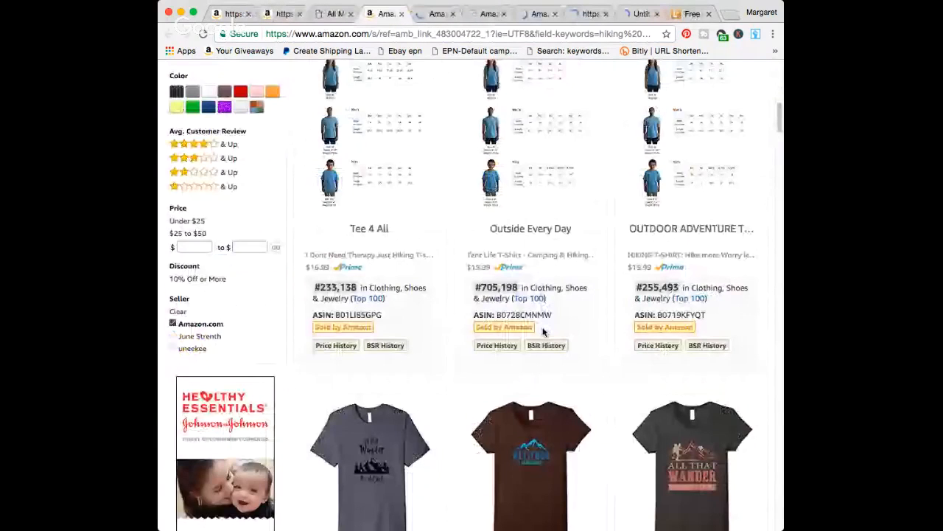
pyautogui.scroll(-2, 542, 331)
pyautogui.moveTo(340, 356)
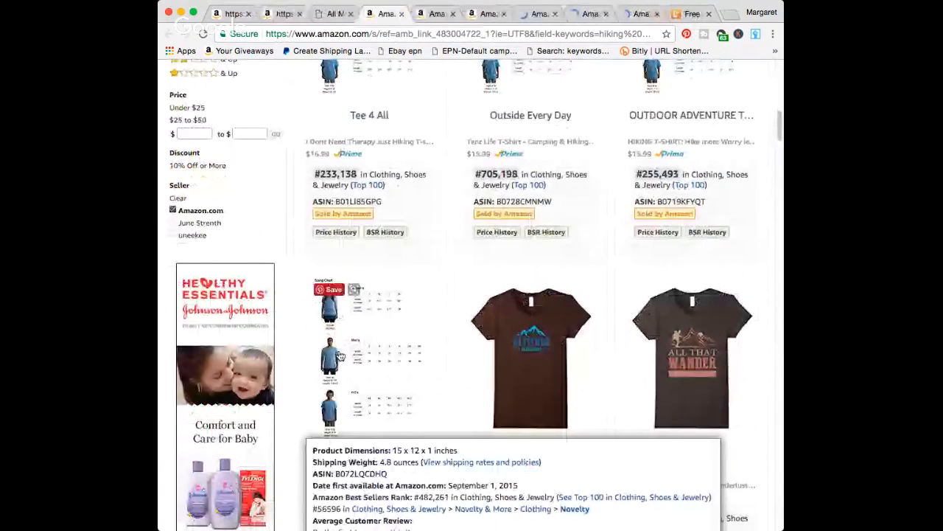
pyautogui.moveTo(690, 373)
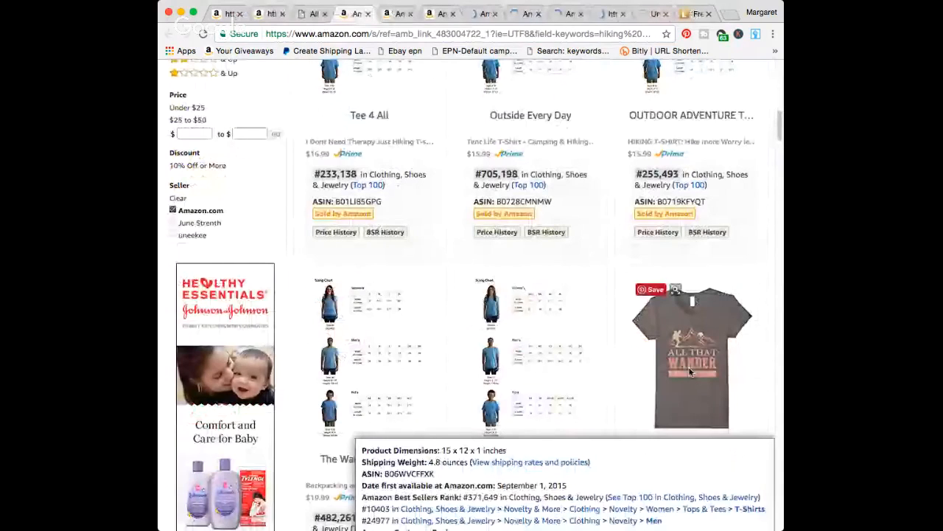
pyautogui.scroll(-5, 652, 373)
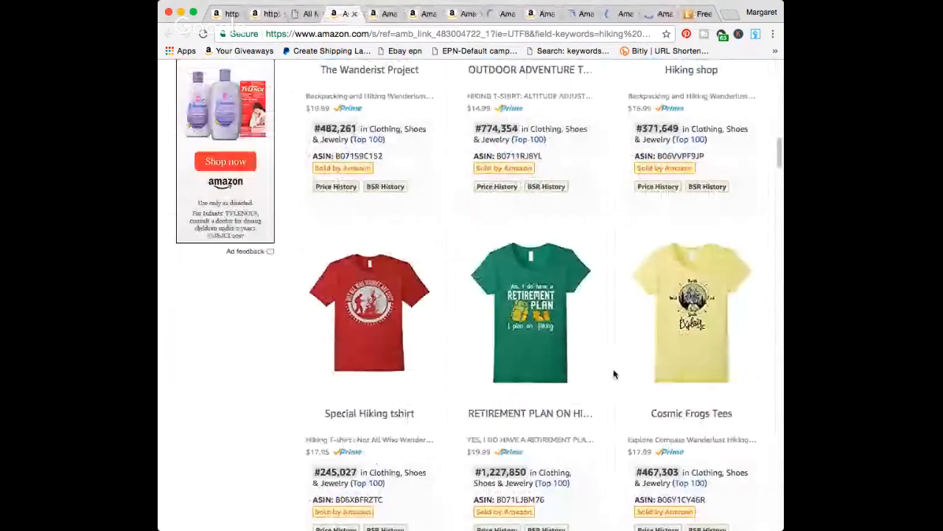
# - Search the Merch Research listings for "let's hit the trails" and view the Amazon results
pyautogui.click(304, 14)
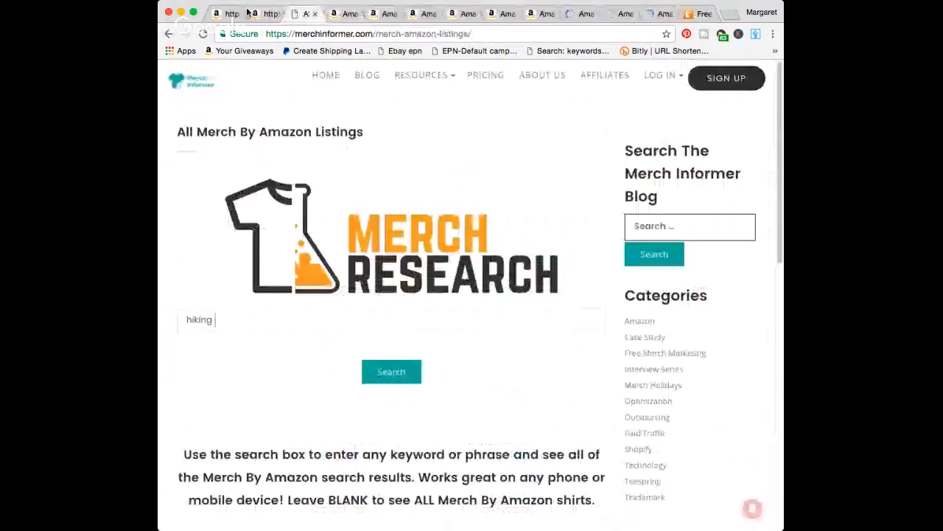
pyautogui.doubleClick(246, 343)
pyautogui.press('BackSpace')
pyautogui.write("let's ")
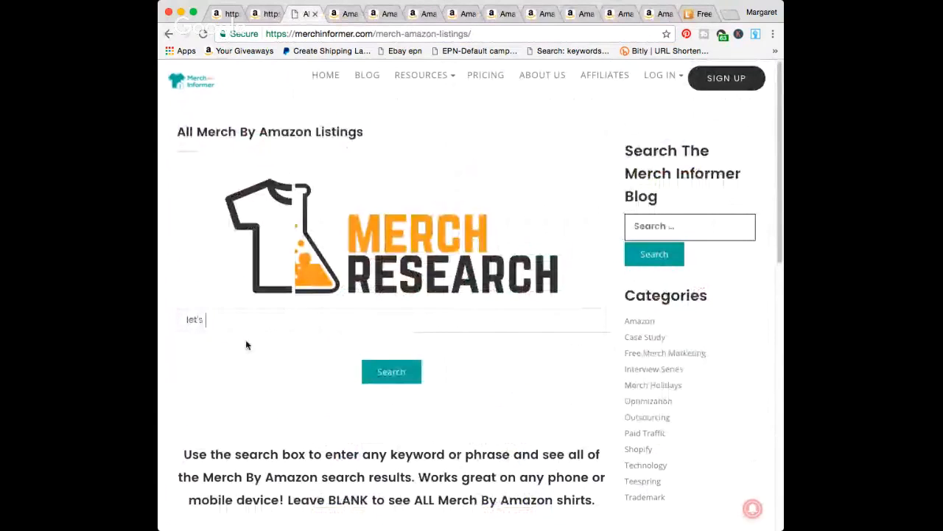
pyautogui.write('do the basic')
pyautogui.press('Return')
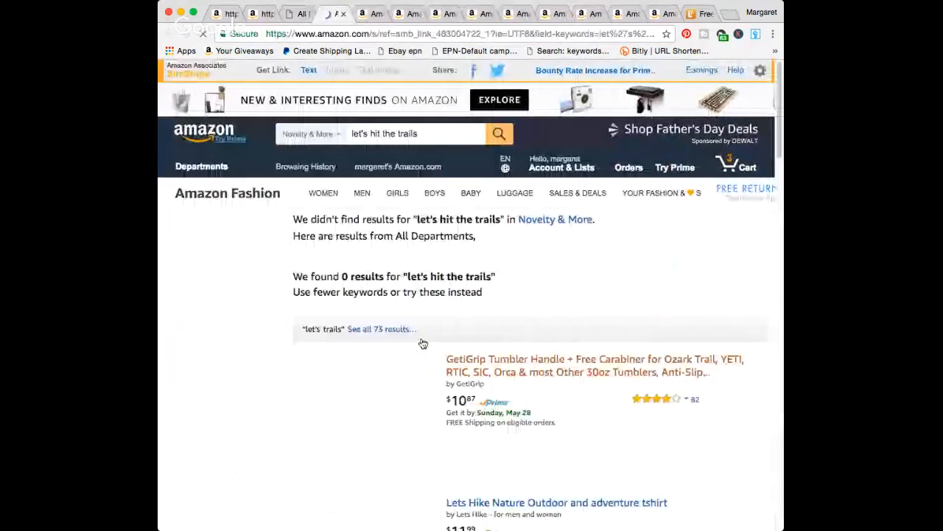
pyautogui.click(367, 15)
pyautogui.click(336, 13)
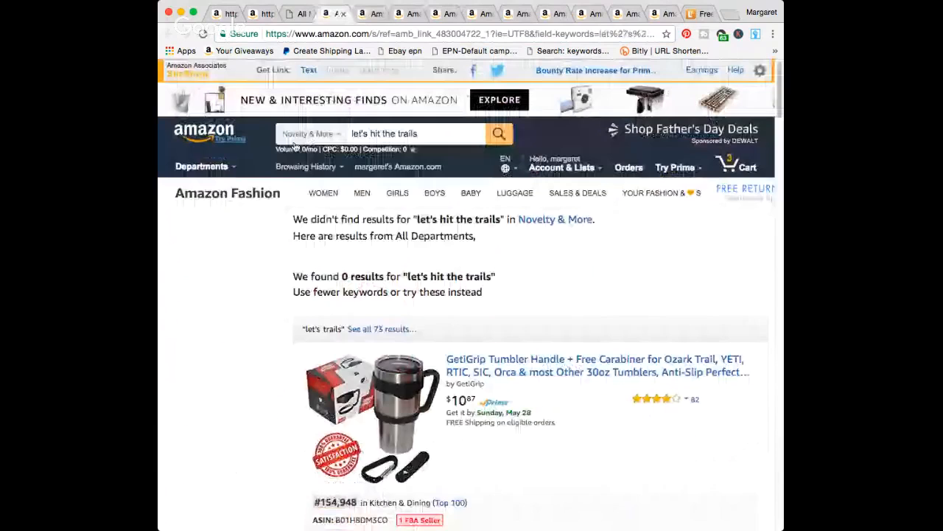
# - Search the Merch Research listings for "trail hiking"
pyautogui.click(300, 14)
pyautogui.tripleClick(283, 326)
pyautogui.write('trail h')
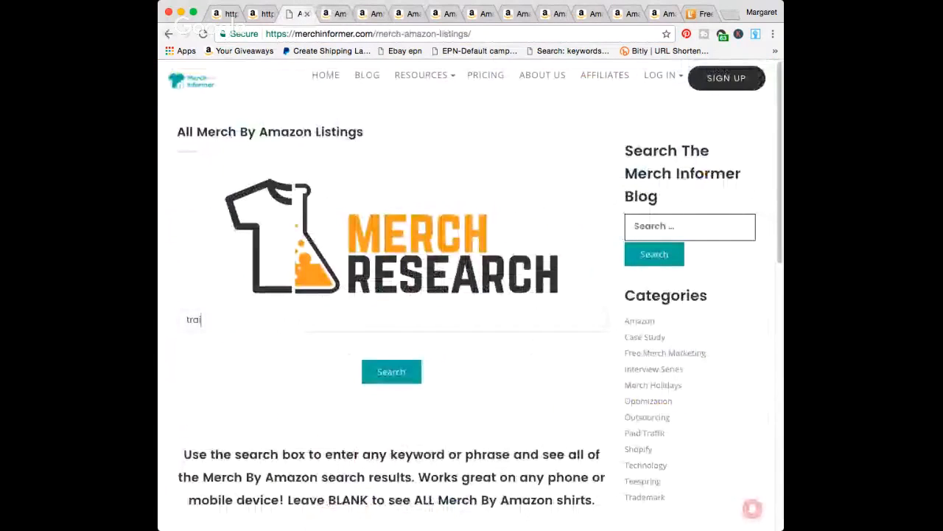
pyautogui.write('iking')
pyautogui.press('Return')
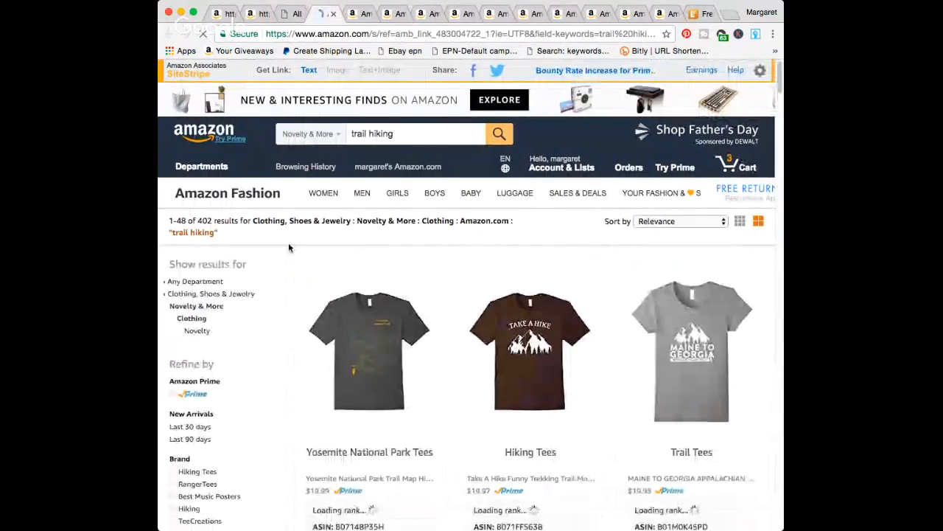
# - Browse the trail hiking shirt results and open several listings in new browser tabs
pyautogui.scroll(-3, 266, 293)
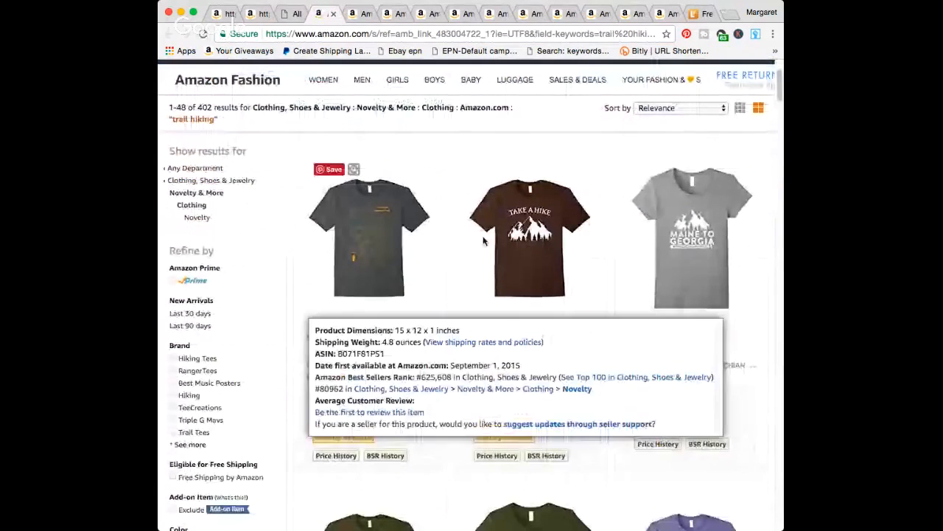
pyautogui.scroll(-4, 253, 278)
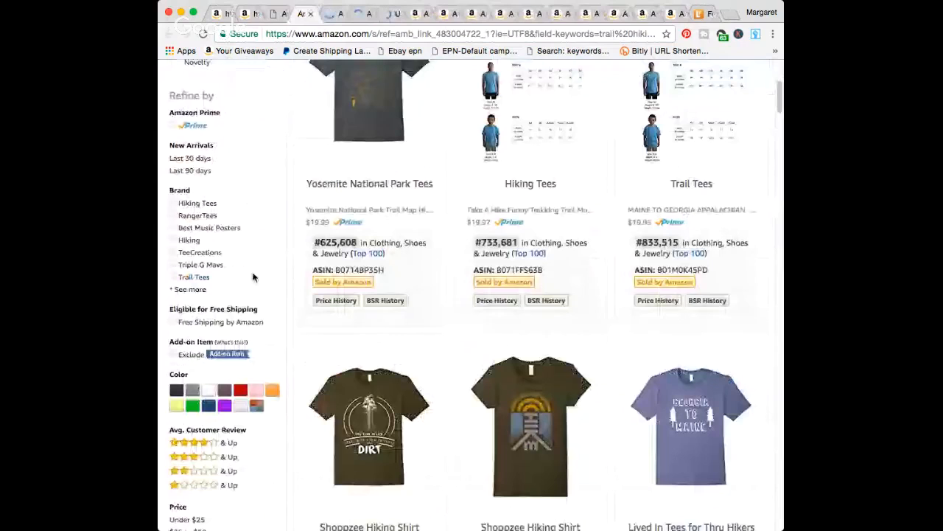
pyautogui.scroll(-3, 252, 277)
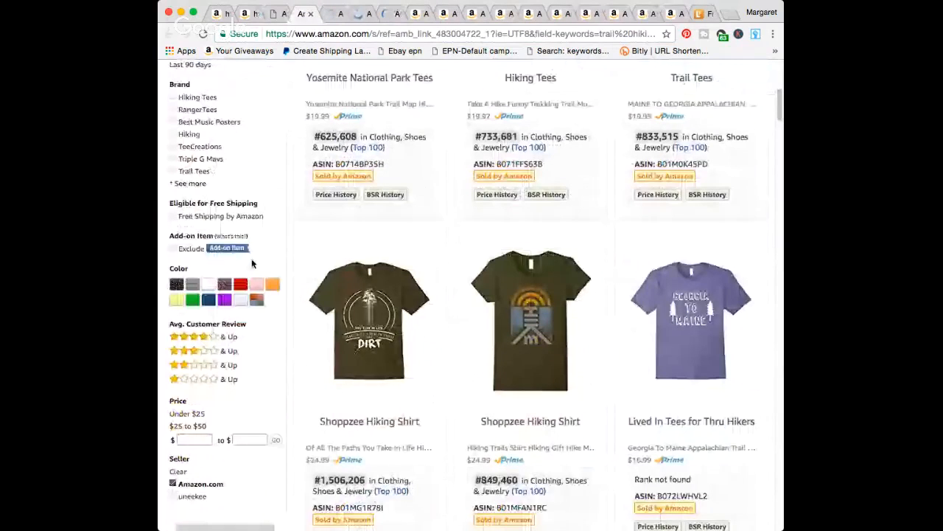
pyautogui.scroll(10, 254, 259)
# - Save the front artwork selection for both Merch by Amazon shirts and continue to the t-shirt configuration
pyautogui.click(219, 13)
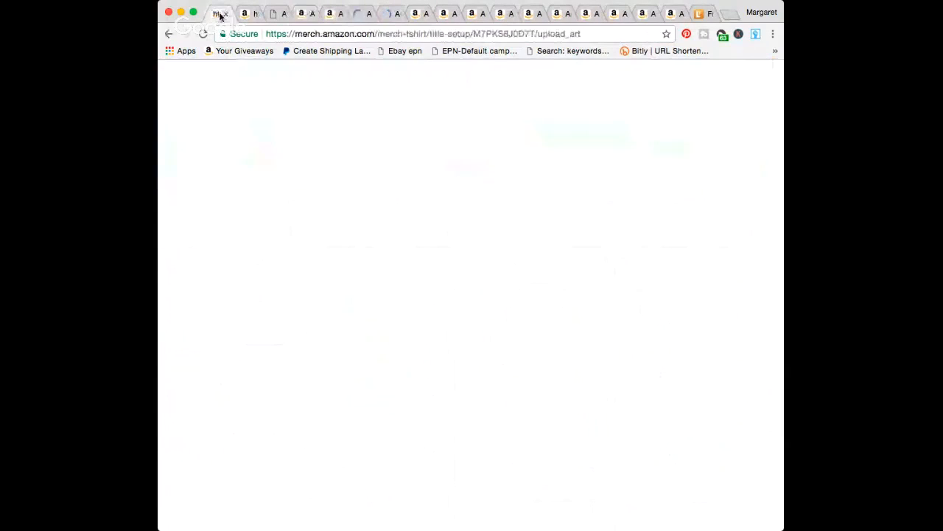
pyautogui.scroll(-3, 472, 271)
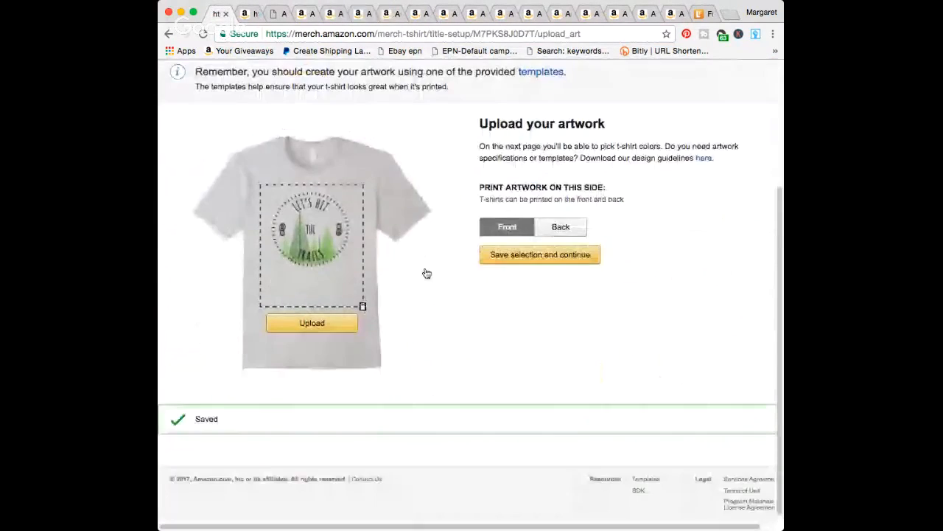
pyautogui.click(560, 254)
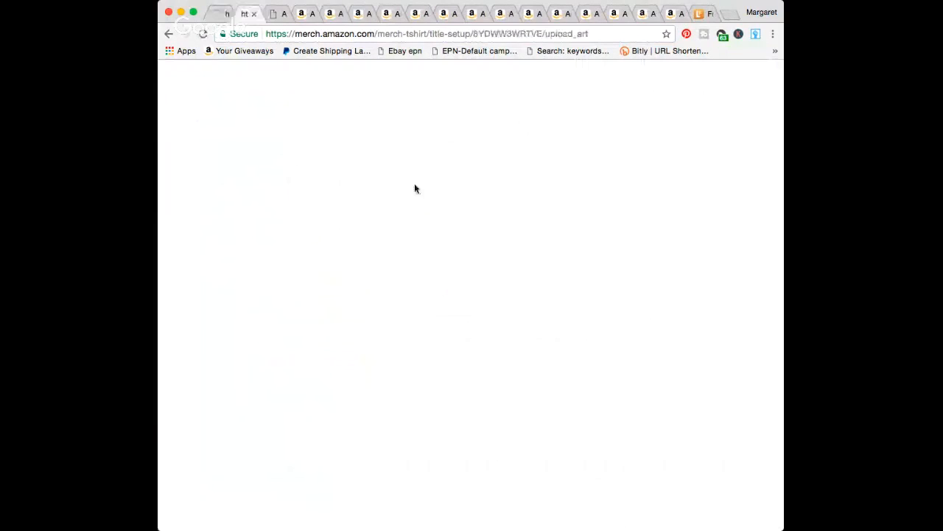
pyautogui.click(504, 253)
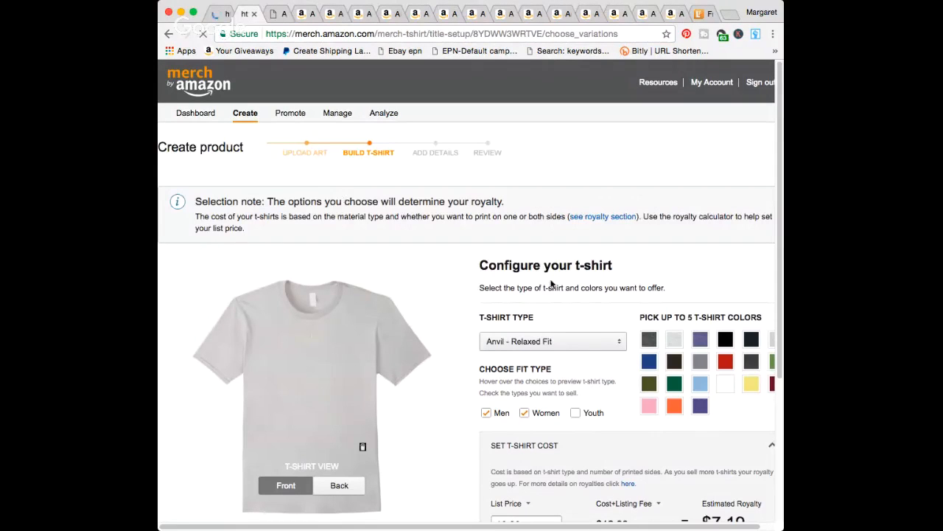
# - Choose Dark Heather, Black, brown, purple and Asphalt as the five t-shirt colors for the dark-shirt version of the design
pyautogui.hscroll(1, 537, 289)
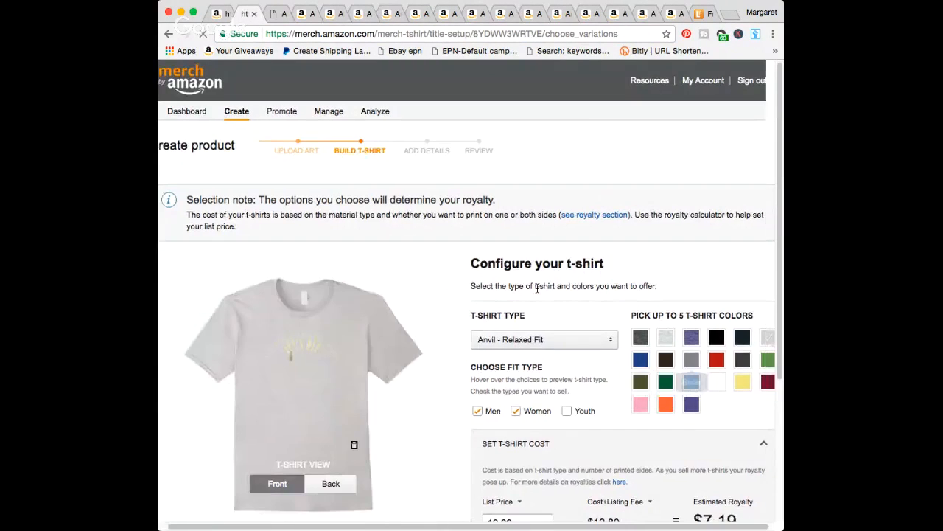
pyautogui.scroll(-5, 612, 191)
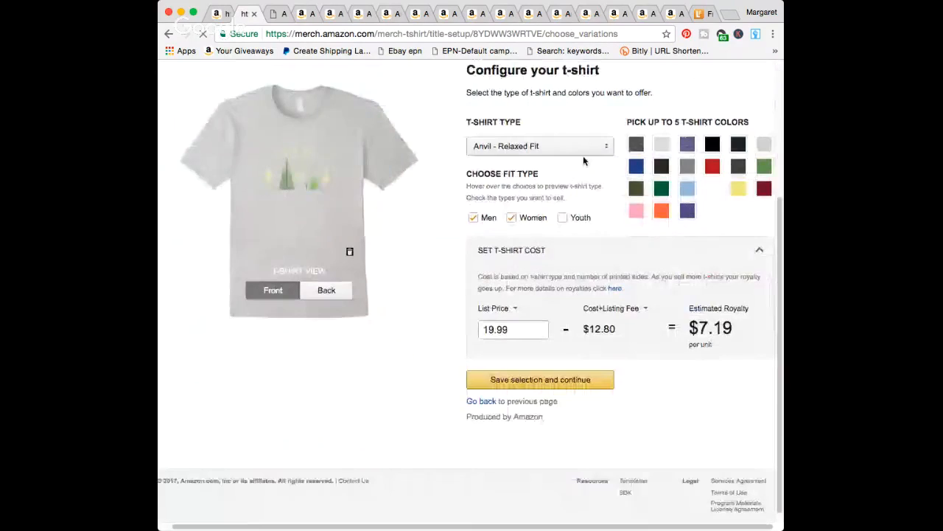
pyautogui.scroll(2, 639, 249)
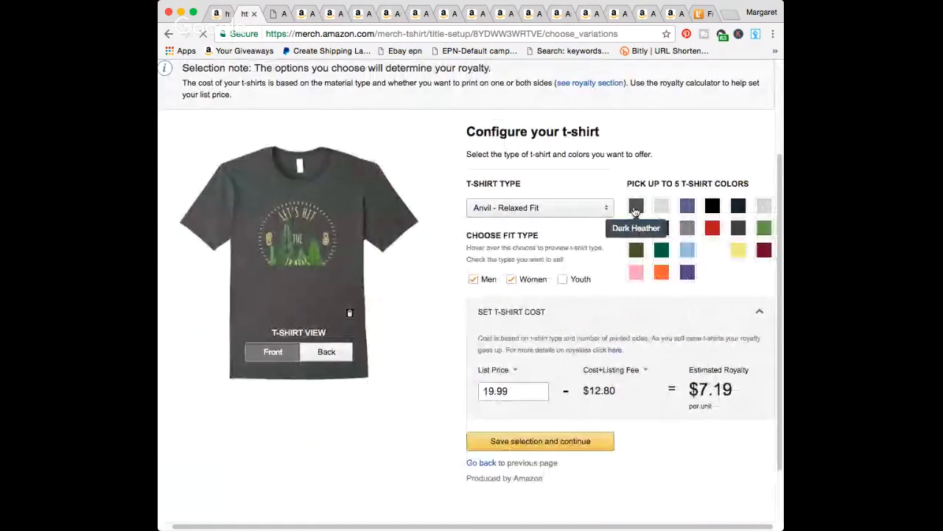
pyautogui.click(635, 208)
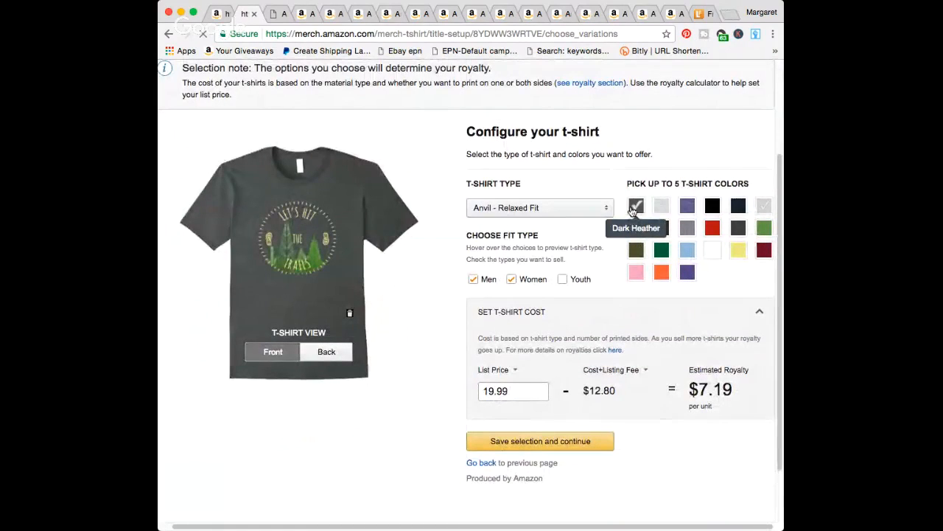
pyautogui.click(712, 208)
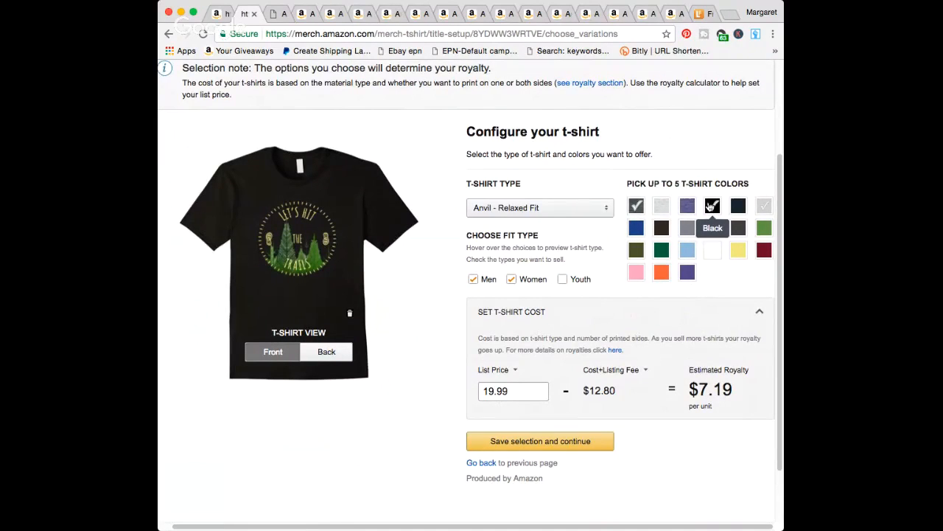
pyautogui.scroll(1, 752, 221)
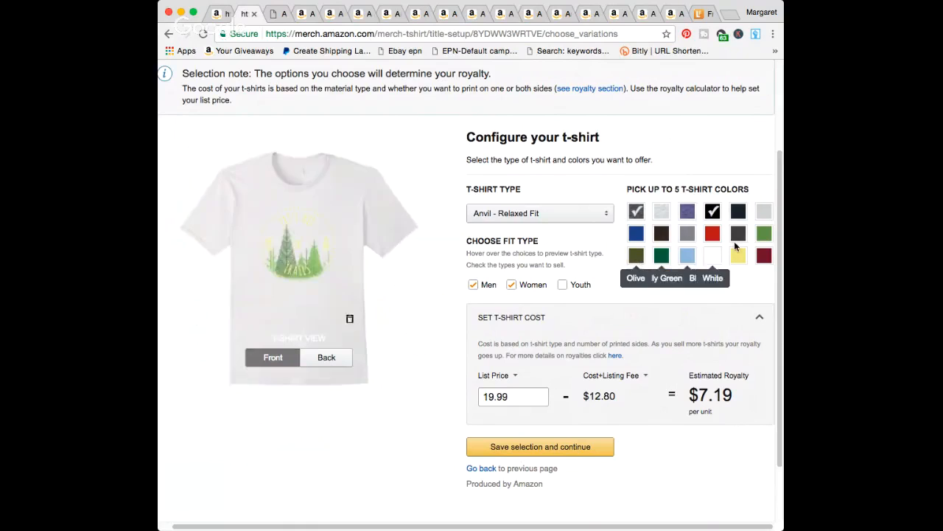
pyautogui.click(662, 234)
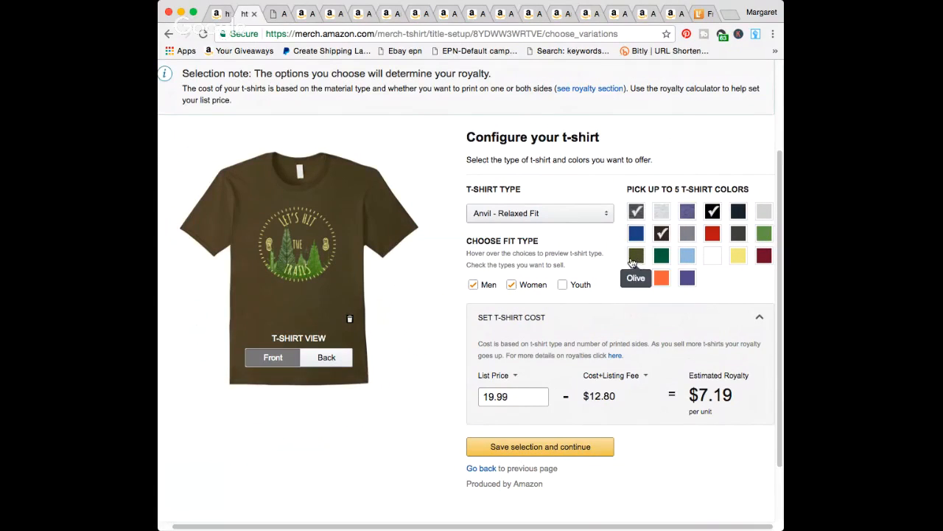
pyautogui.click(689, 279)
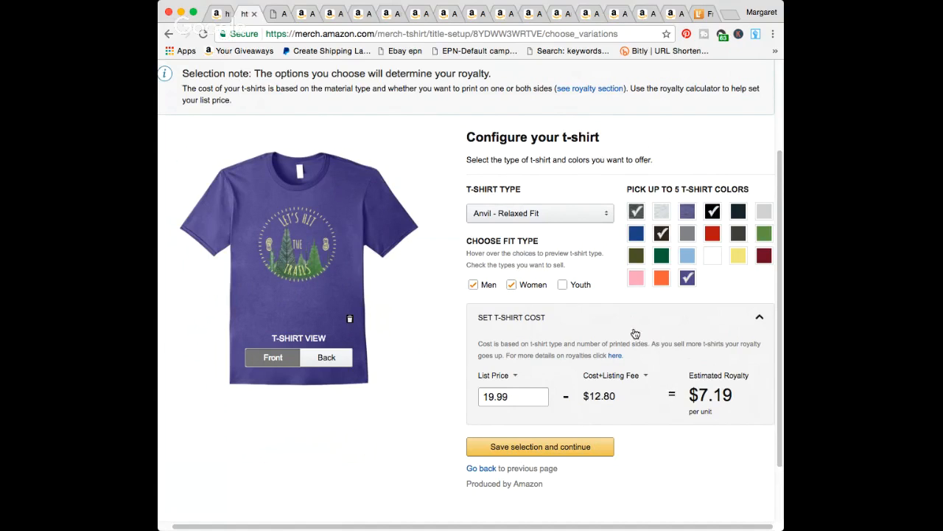
pyautogui.click(740, 236)
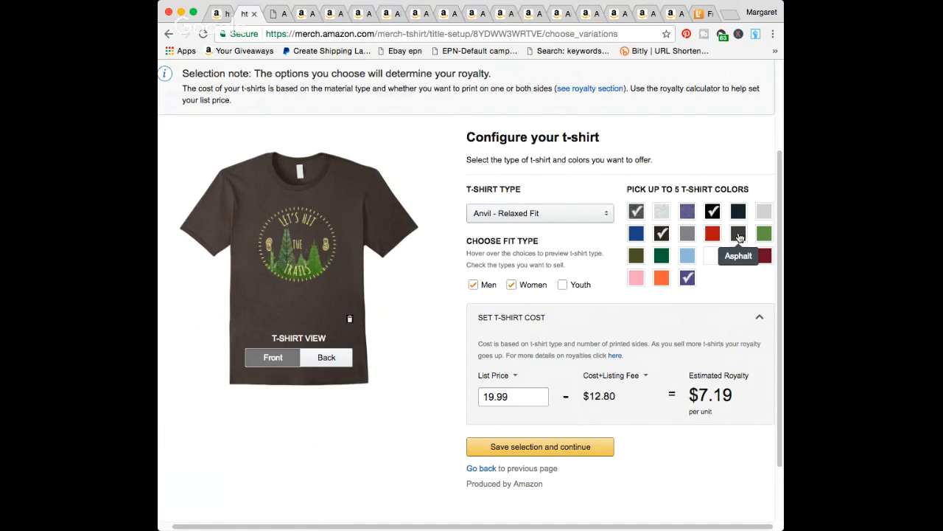
# - Add the Youth fit type and lower the list price to 17.99
pyautogui.click(563, 284)
pyautogui.click(542, 418)
pyautogui.click(543, 417)
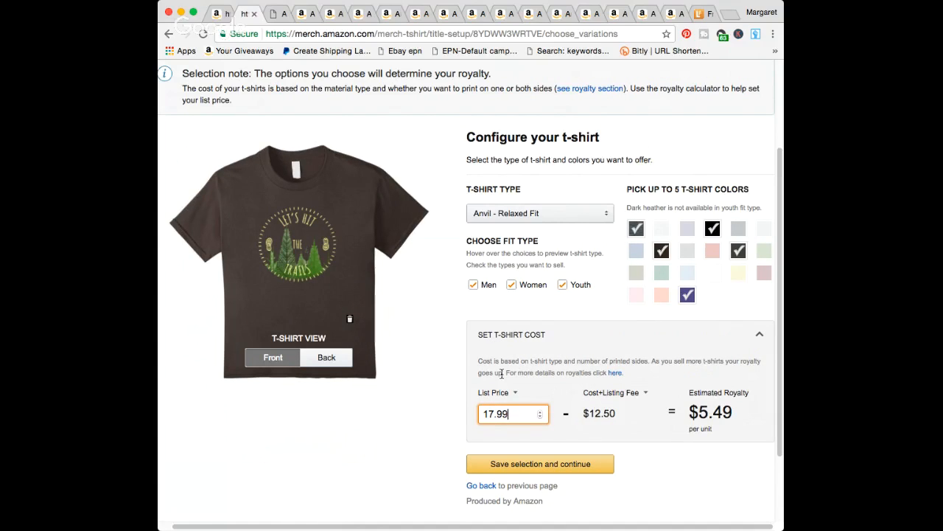
# - Save the dark-shirt configuration and switch to the setup page of the light-shirt version
pyautogui.click(521, 465)
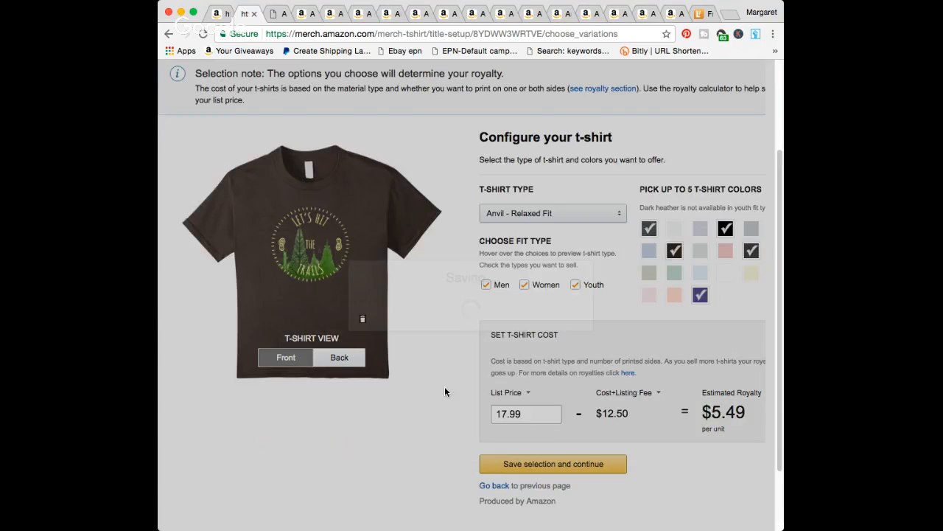
pyautogui.click(274, 14)
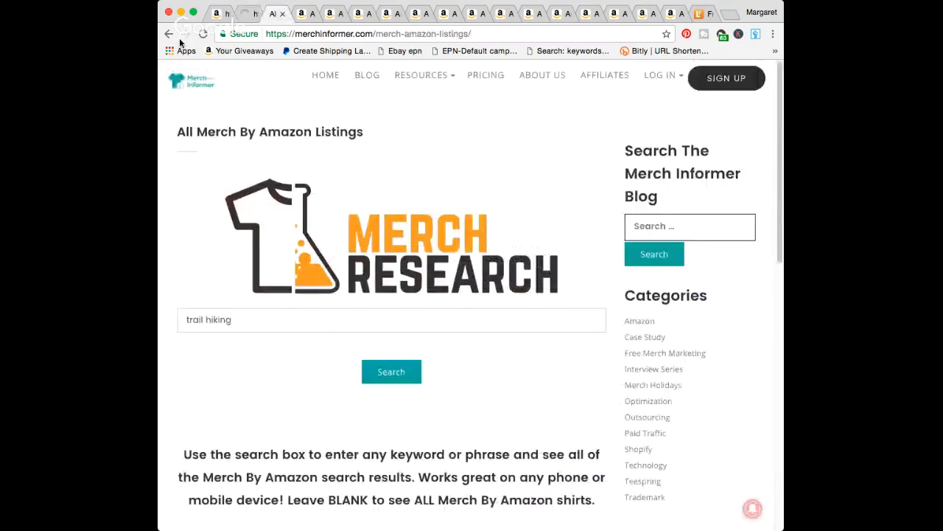
pyautogui.click(218, 13)
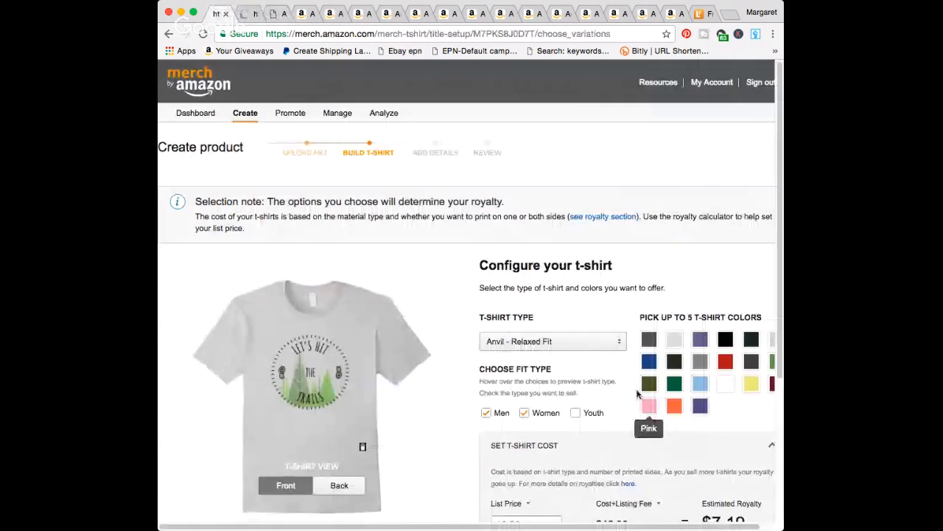
# - Choose Slate, Pink, heather blue, Lemon and Baby Blue as the five t-shirt colors for the light-shirt version
pyautogui.scroll(-2, 597, 292)
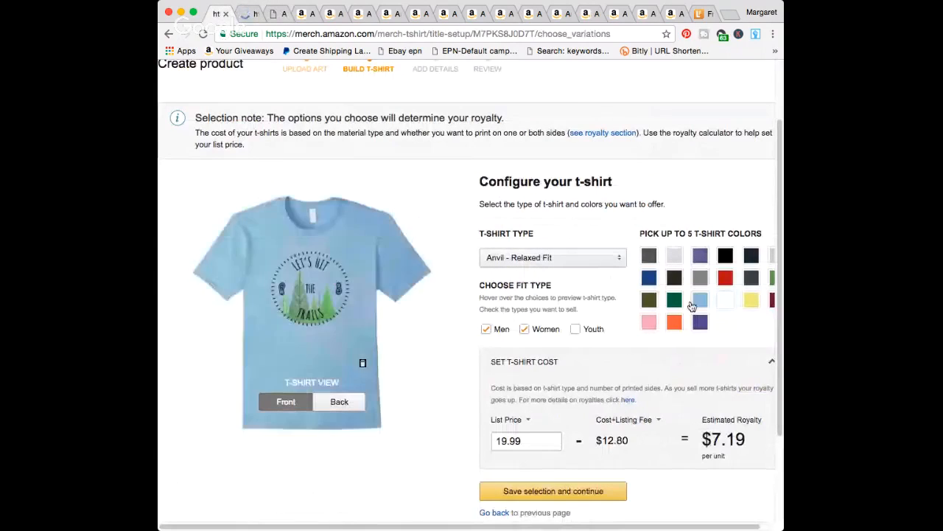
pyautogui.hscroll(2, 744, 317)
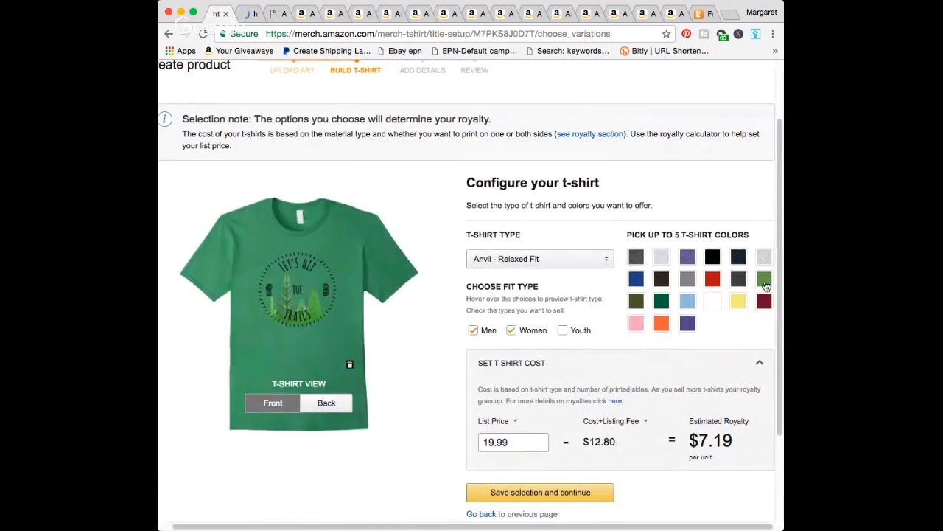
pyautogui.click(765, 280)
pyautogui.click(766, 285)
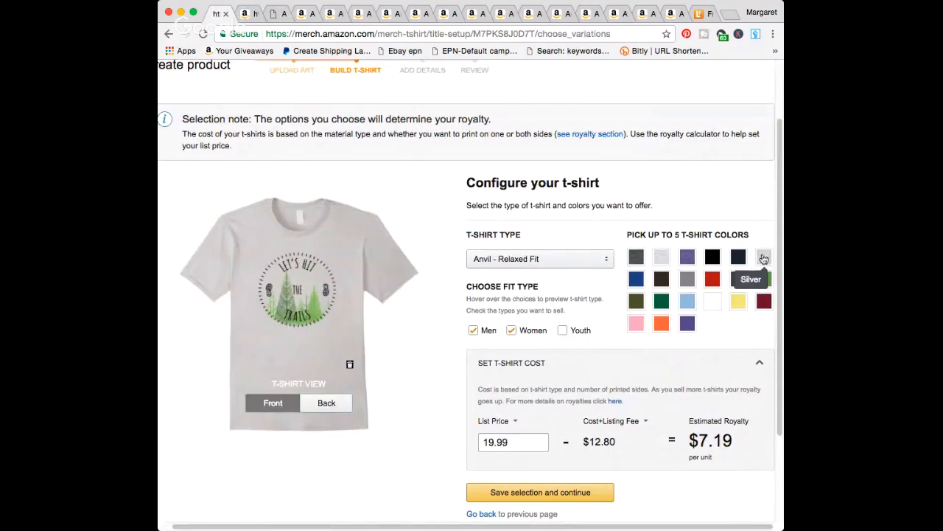
pyautogui.click(764, 259)
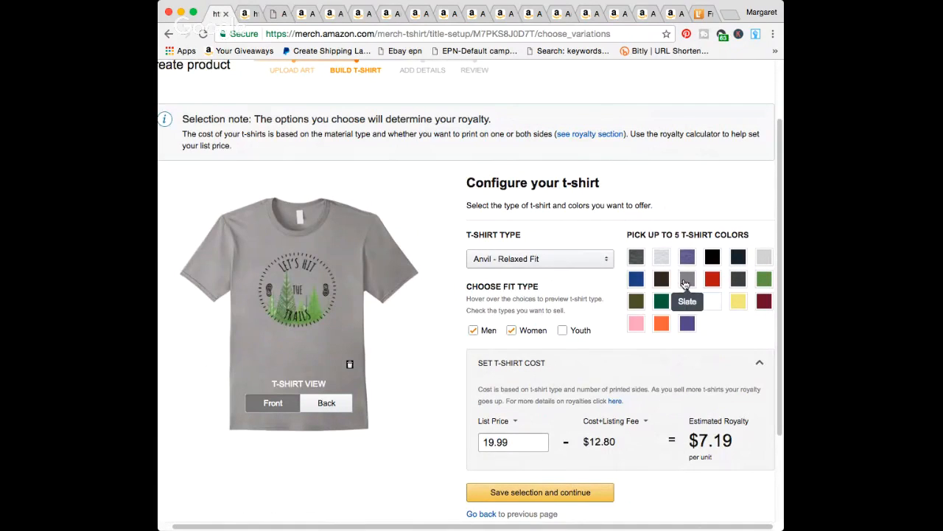
pyautogui.click(687, 280)
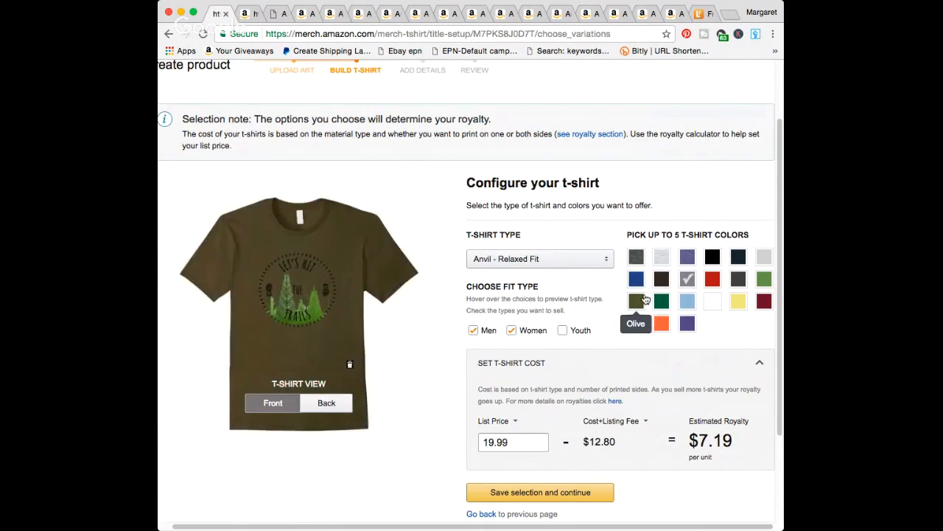
pyautogui.click(563, 330)
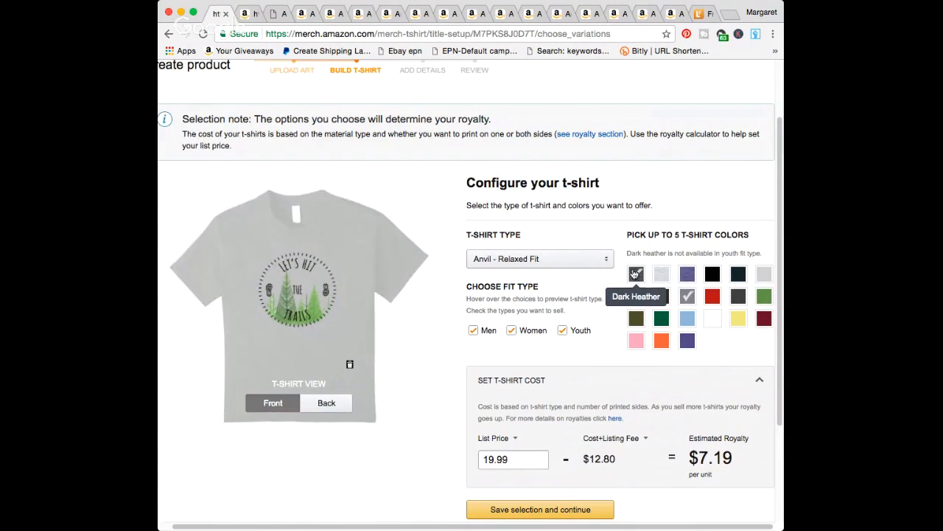
pyautogui.click(562, 330)
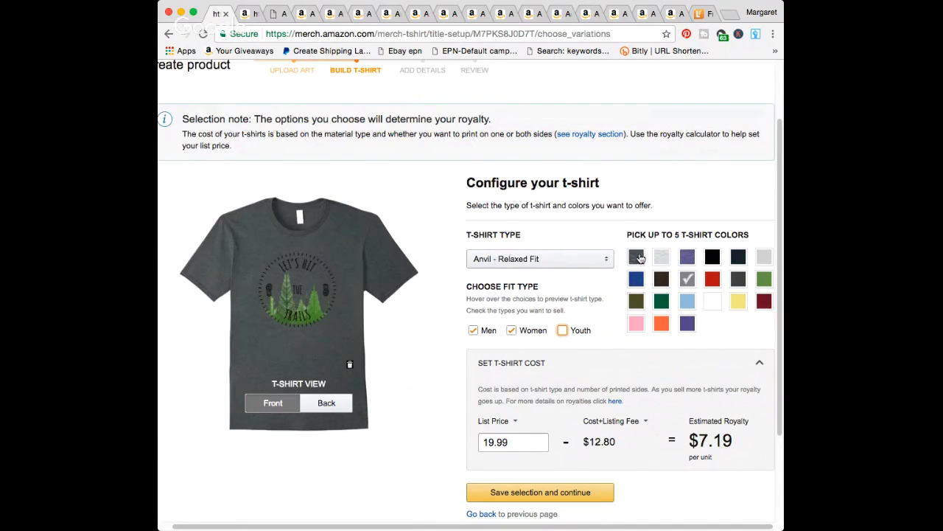
pyautogui.click(636, 324)
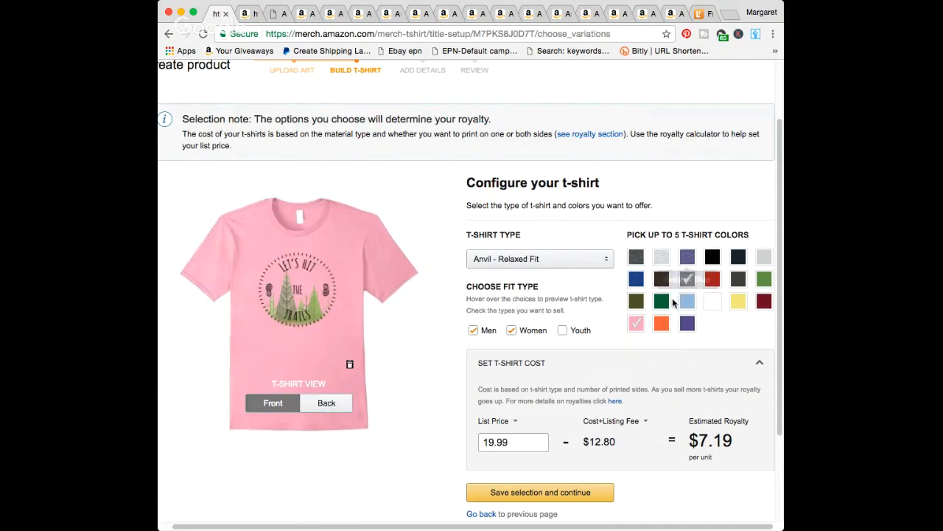
pyautogui.click(688, 255)
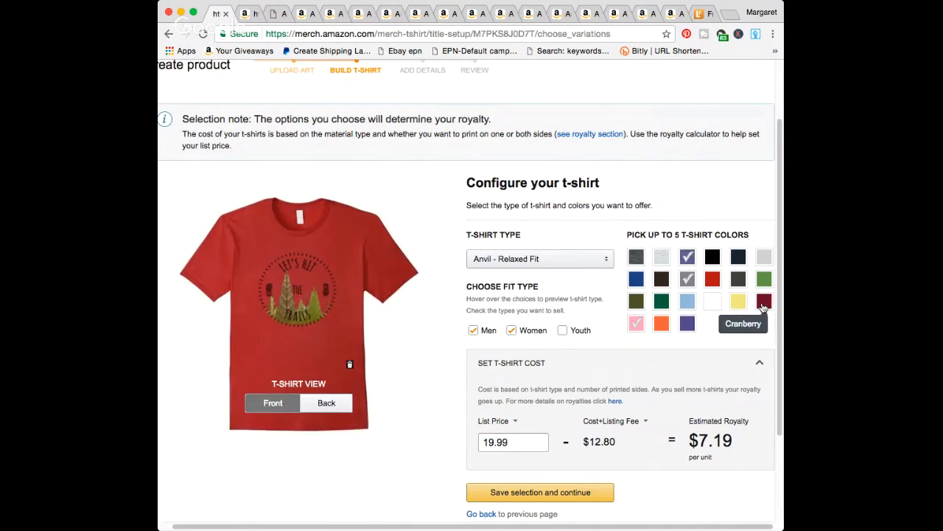
pyautogui.click(739, 303)
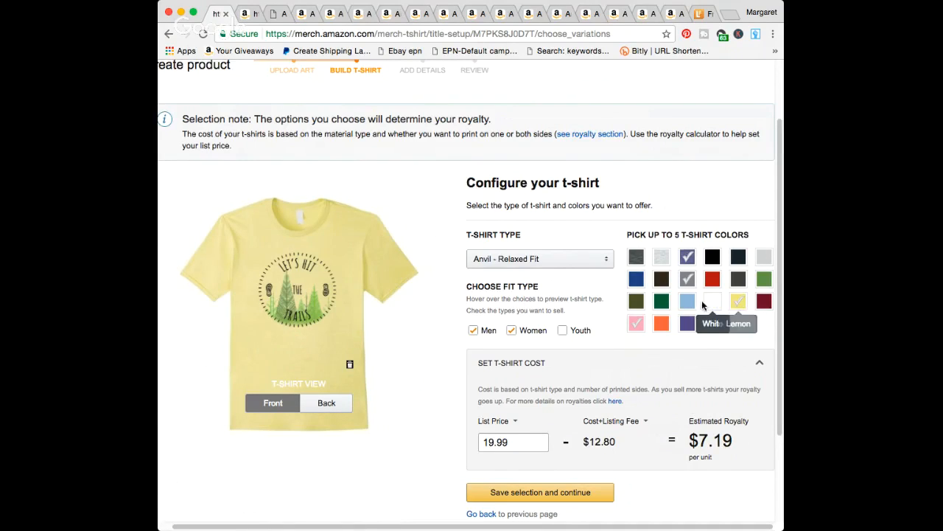
pyautogui.click(686, 304)
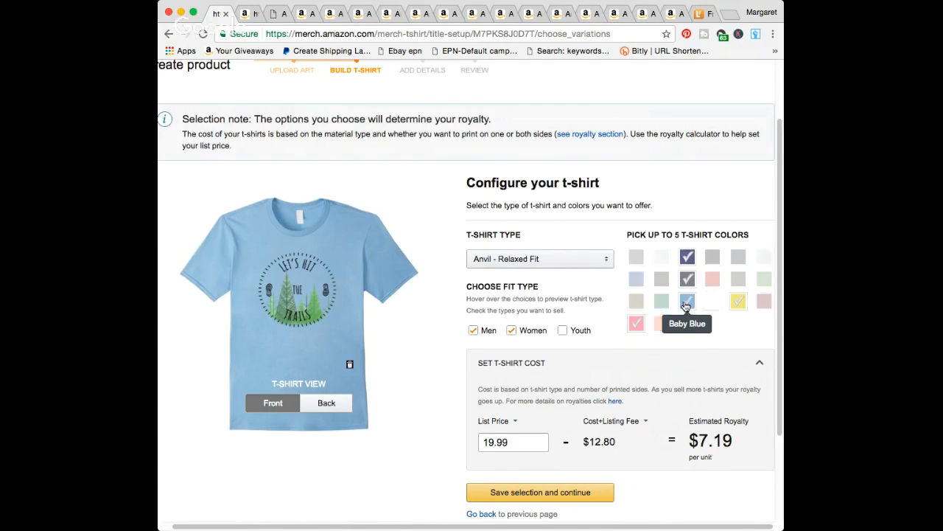
# - Add the Youth fit type with a list price of 17.99 and save the light-shirt configuration
pyautogui.click(562, 330)
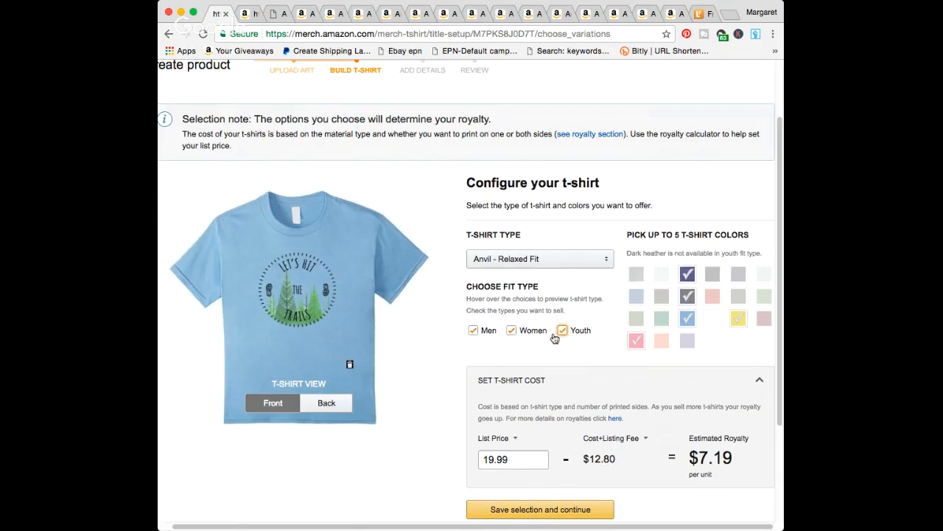
pyautogui.click(540, 462)
pyautogui.click(539, 462)
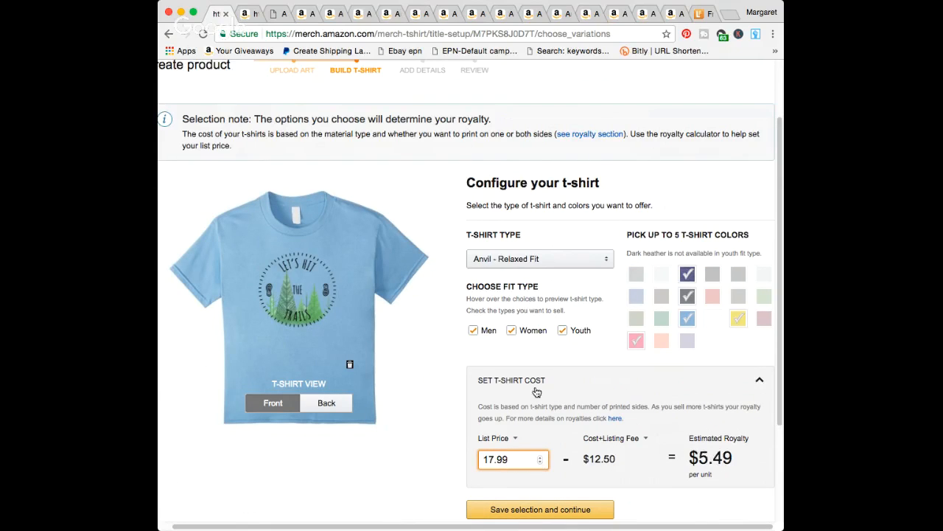
pyautogui.scroll(-3, 538, 392)
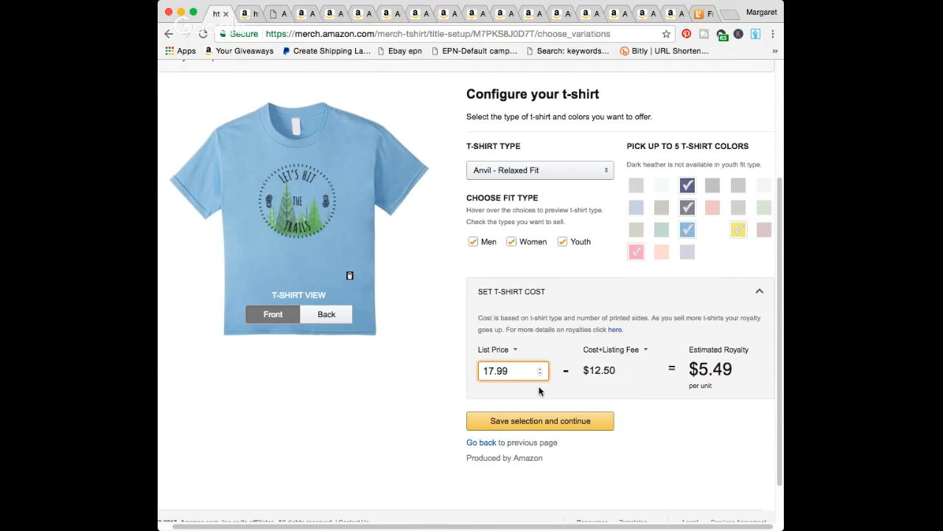
pyautogui.click(540, 420)
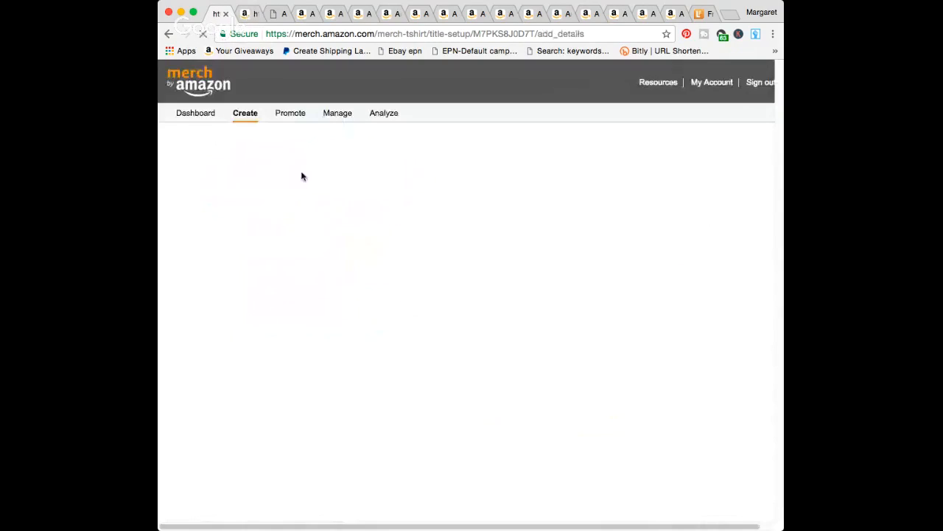
# - Enter "Hiking T-Shirts" as the brand name in the light shirt's product details
pyautogui.click(403, 359)
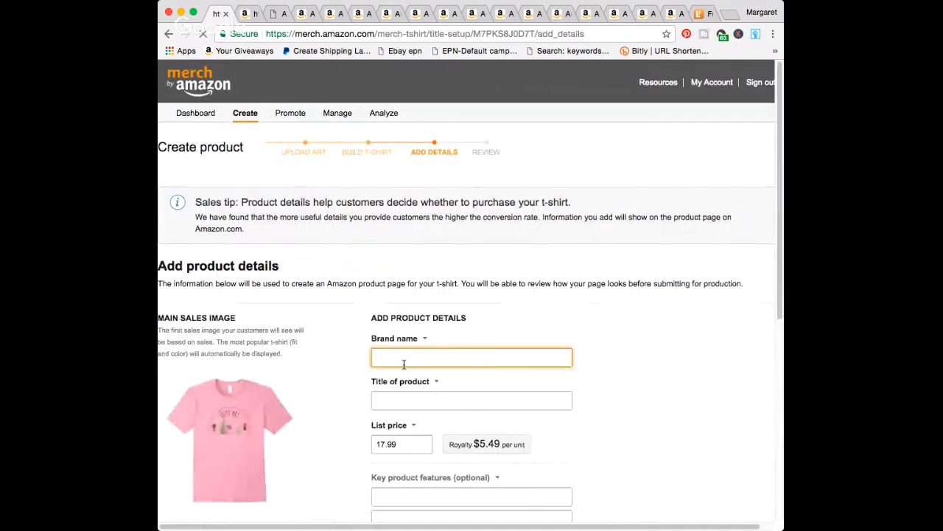
pyautogui.write('Hik')
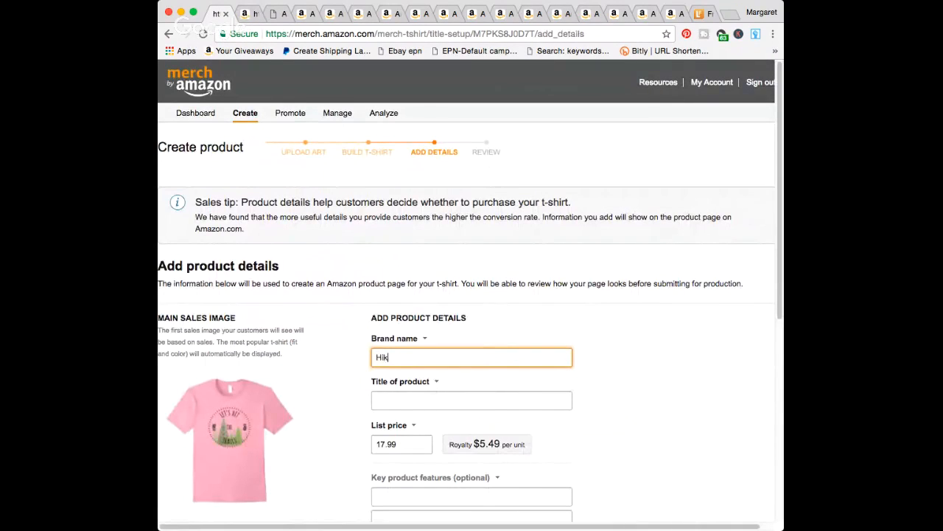
pyautogui.write('ing T-Shirts')
# - Enter the product title "Let's Hit the Trails Shirt, Forest Hiker Tee," for the light shirt
pyautogui.click(548, 404)
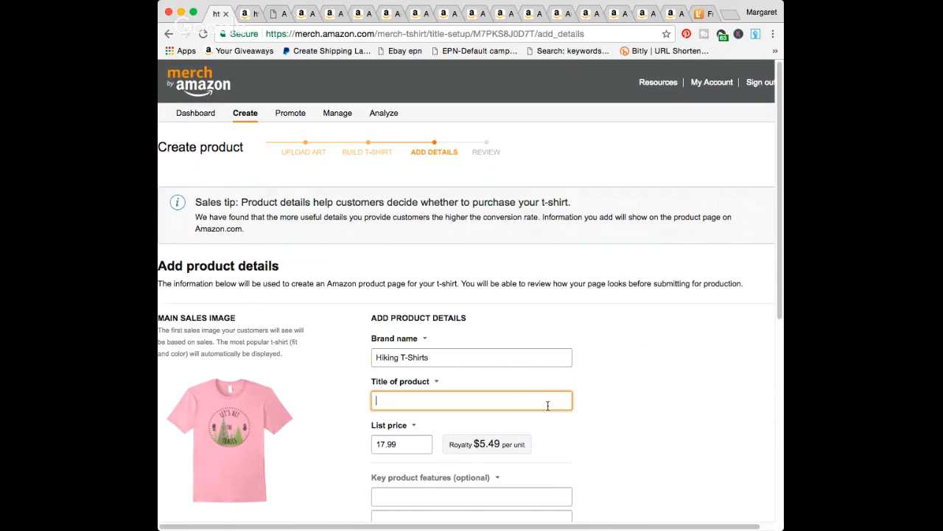
pyautogui.write("Let's Hit the Trails Shirt, Hi")
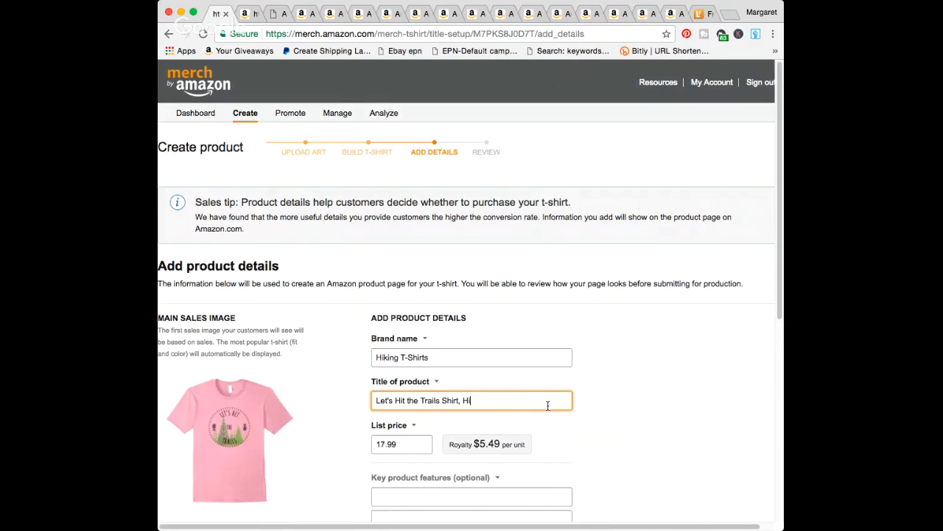
pyautogui.write('ker Forse')
pyautogui.press('BackSpace')
pyautogui.press('BackSpace')
pyautogui.press('BackSpace')
pyautogui.press('BackSpace')
pyautogui.press('BackSpace')
pyautogui.press('BackSpace')
pyautogui.press('BackSpace')
pyautogui.press('BackSpace')
pyautogui.press('BackSpace')
pyautogui.press('BackSpace')
pyautogui.press('BackSpace')
pyautogui.write('Forest Hi')
pyautogui.write('e')
# - Examine the titles and feature bullets of the Yosemite National Park trail map and Take A Hike shirt listings
pyautogui.click(308, 13)
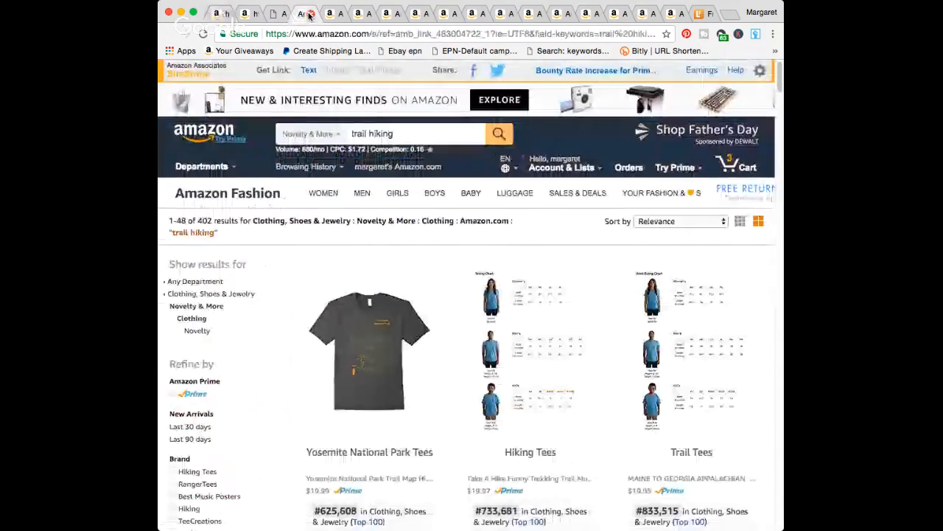
pyautogui.moveTo(378, 280)
pyautogui.click(410, 260)
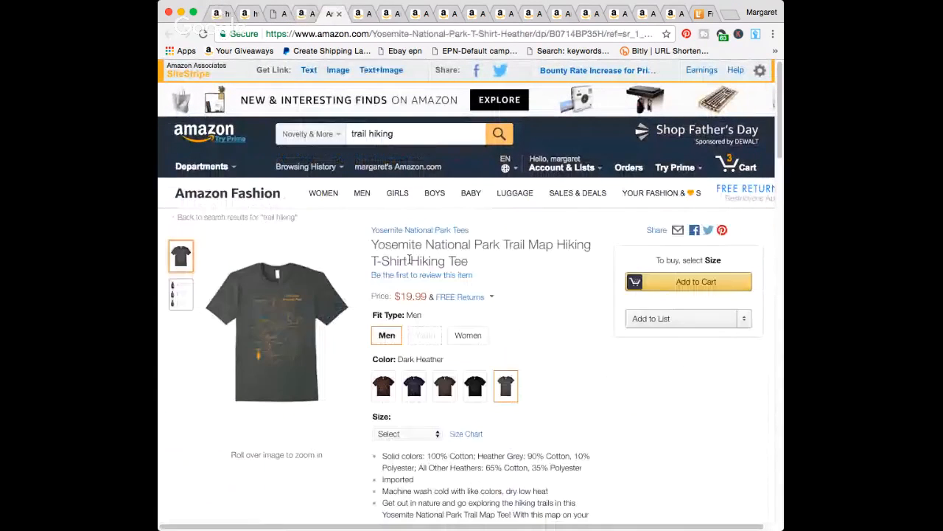
pyautogui.scroll(-3, 410, 259)
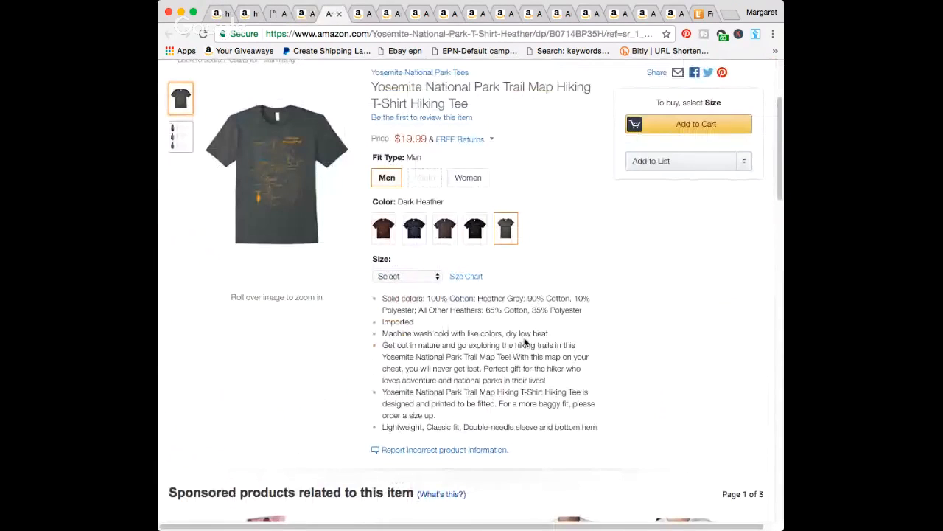
pyautogui.moveTo(518, 346)
pyautogui.mouseDown()
pyautogui.moveTo(579, 350)
pyautogui.moveTo(527, 378)
pyautogui.moveTo(530, 357)
pyautogui.mouseUp()
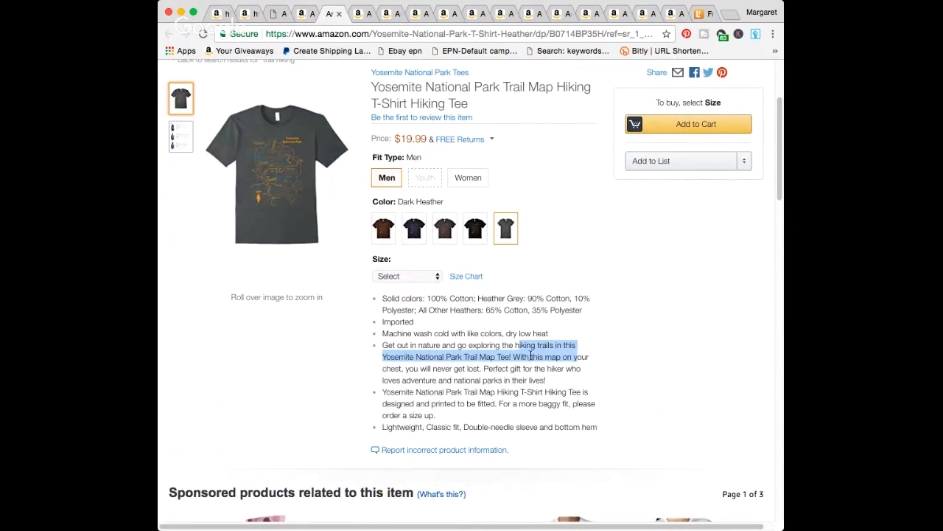
pyautogui.click(407, 381)
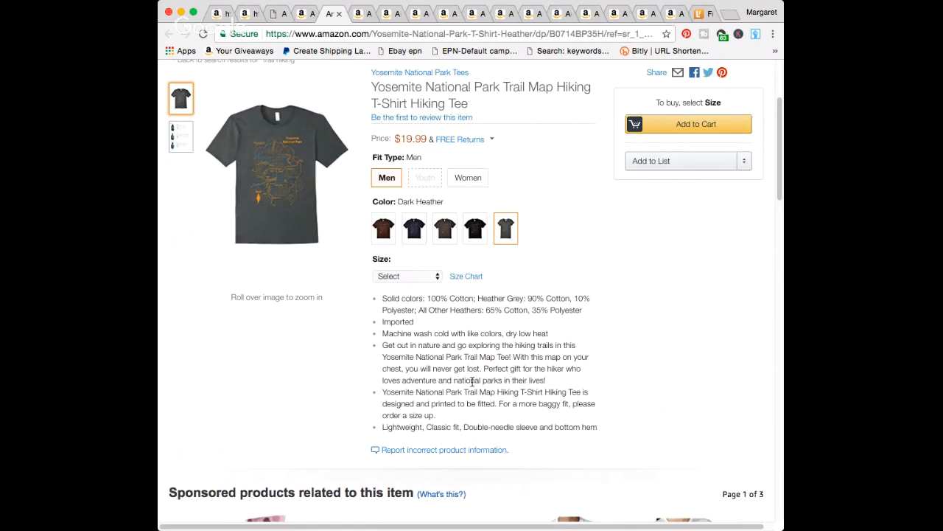
pyautogui.scroll(-1, 508, 377)
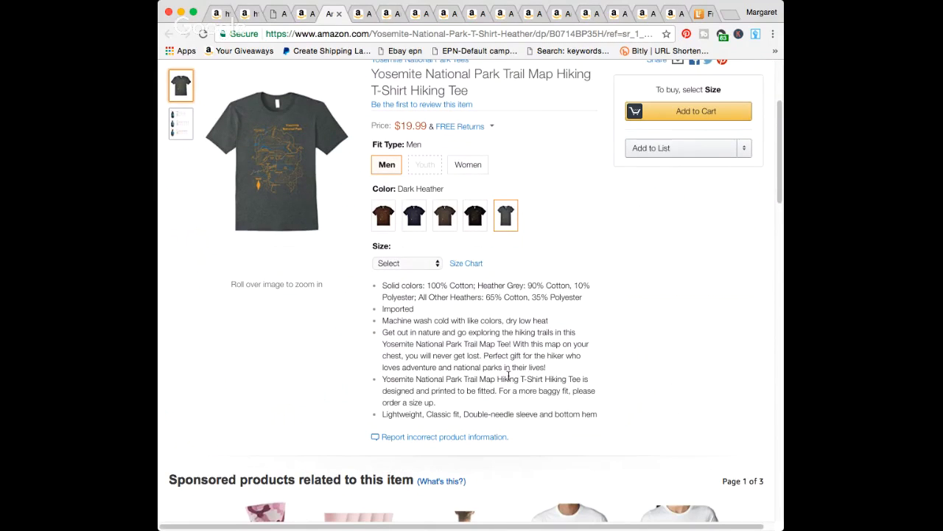
pyautogui.scroll(-1, 508, 376)
pyautogui.click(359, 20)
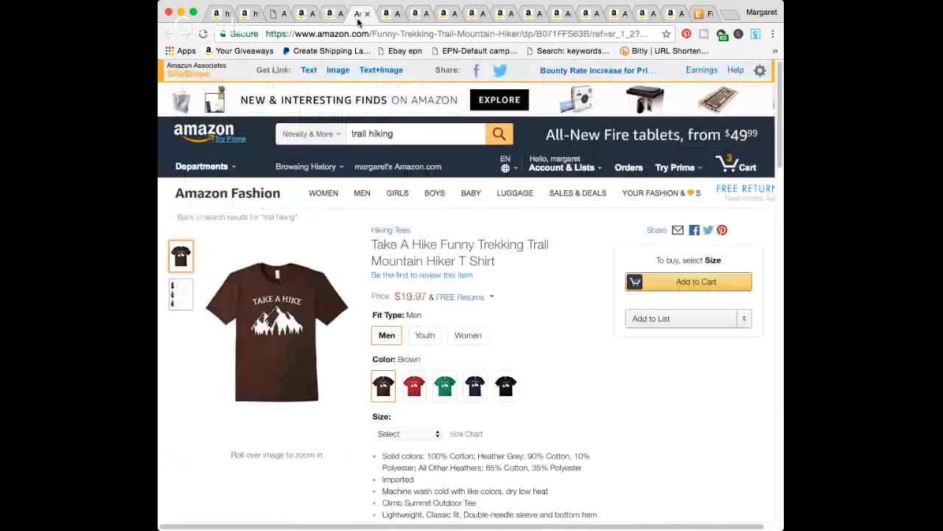
pyautogui.scroll(-5, 448, 331)
pyautogui.scroll(1, 448, 331)
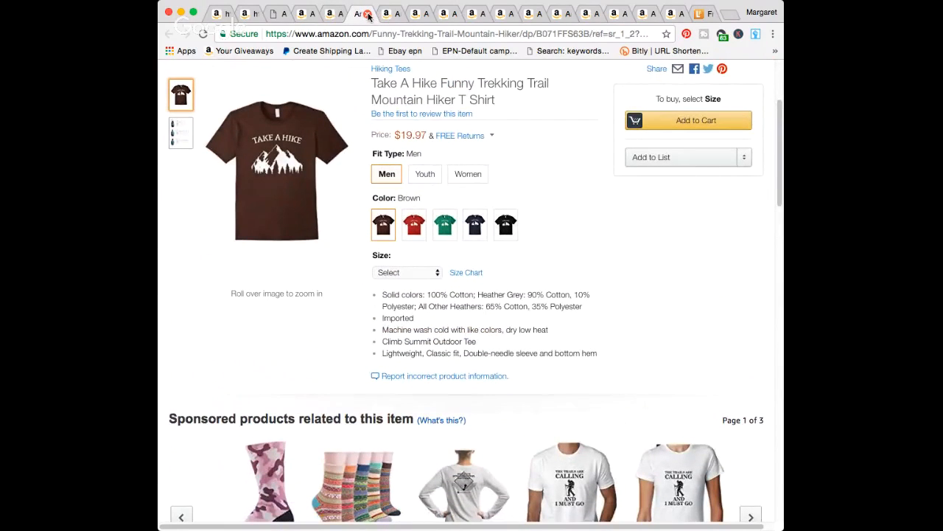
# - Enter "Trekking the trails at national parks this summer? This is the perfect trail ... shirt for you!" as the first key product feature
pyautogui.click(221, 15)
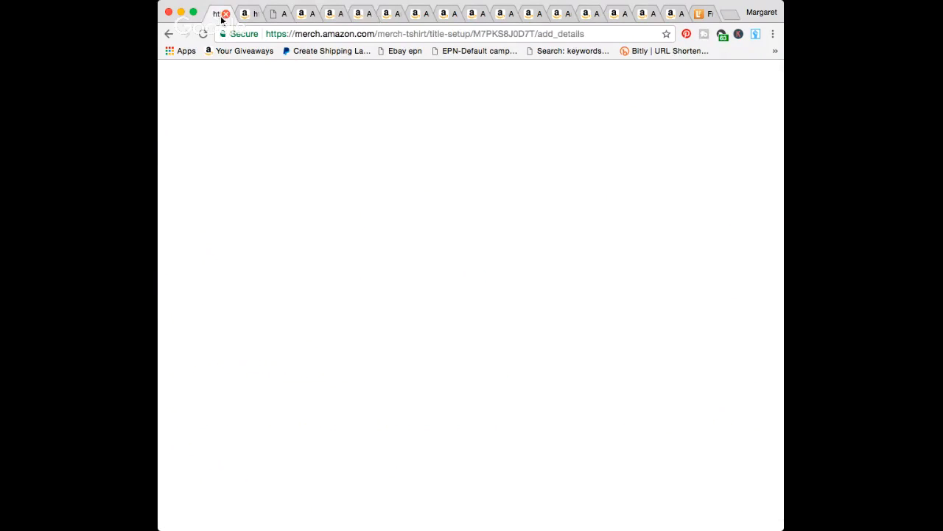
pyautogui.scroll(-2, 443, 331)
pyautogui.click(401, 435)
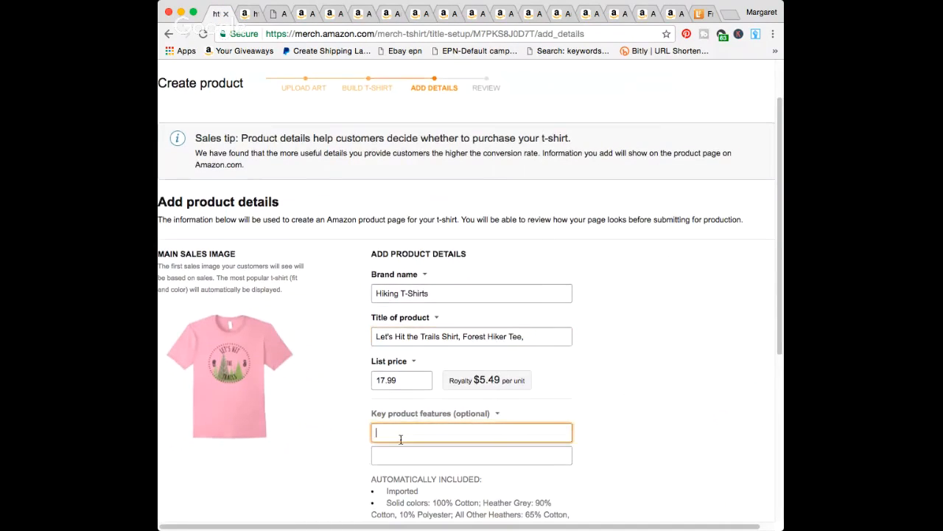
pyautogui.write('Trekking the trails at national')
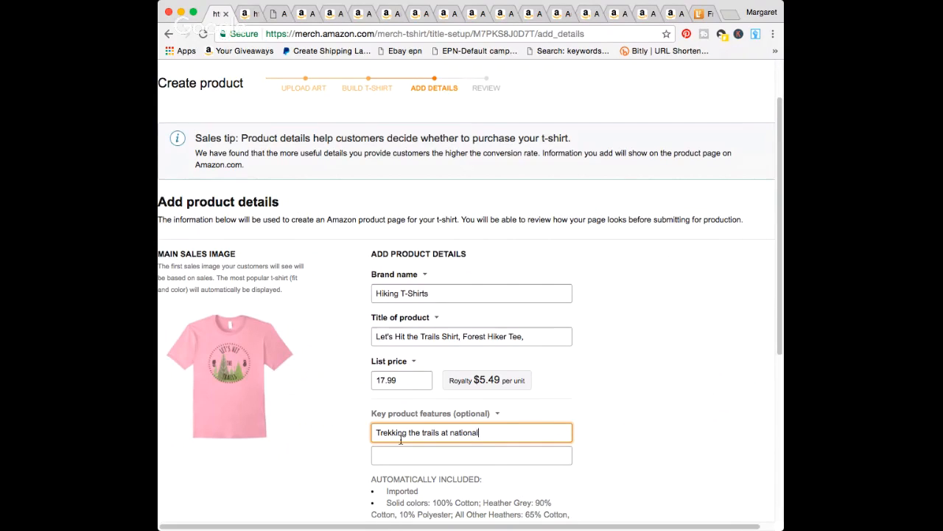
pyautogui.write(' parks this summer?  Thsi')
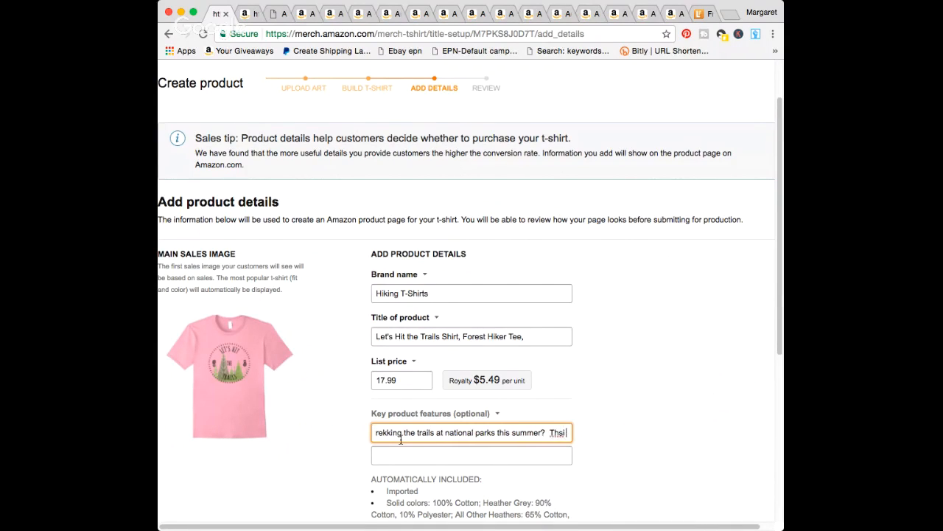
pyautogui.press('BackSpace')
pyautogui.press('BackSpace')
pyautogui.write('is is the')
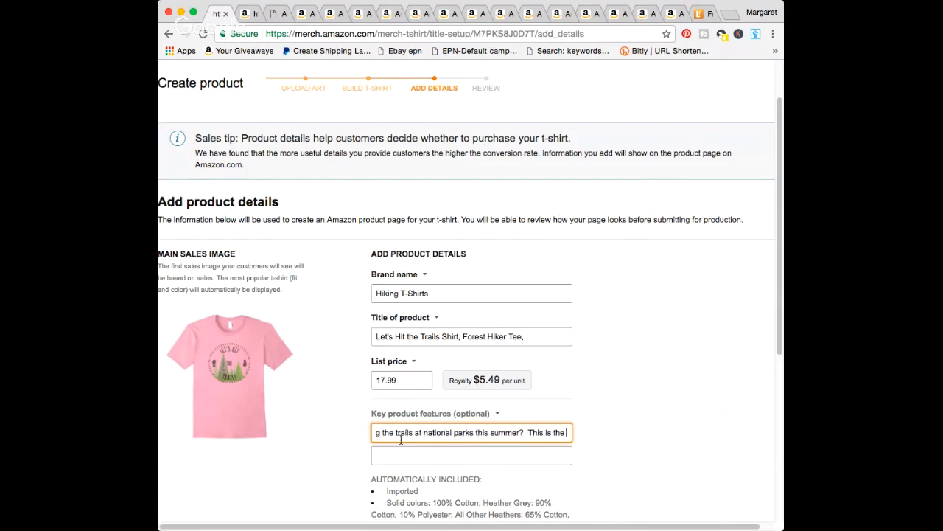
pyautogui.write(' perfect trail')
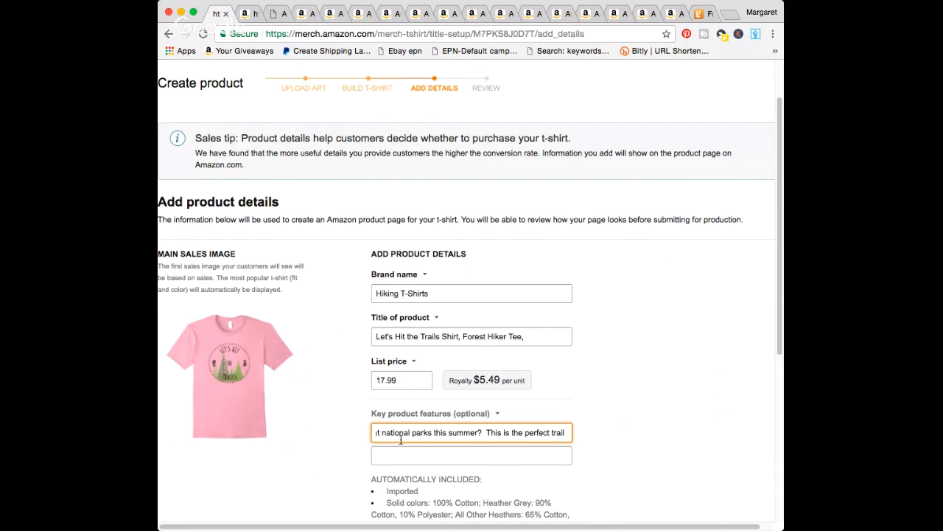
pyautogui.write('...')
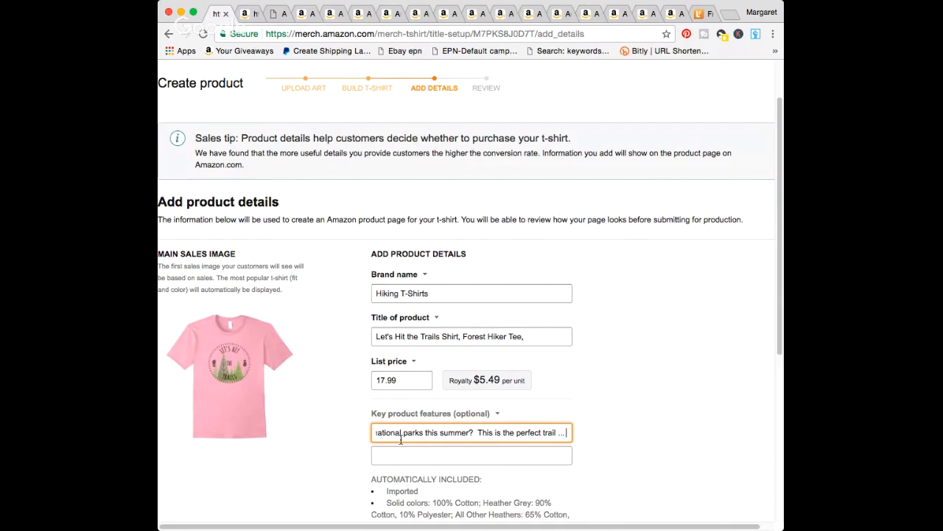
pyautogui.write(' shirt for')
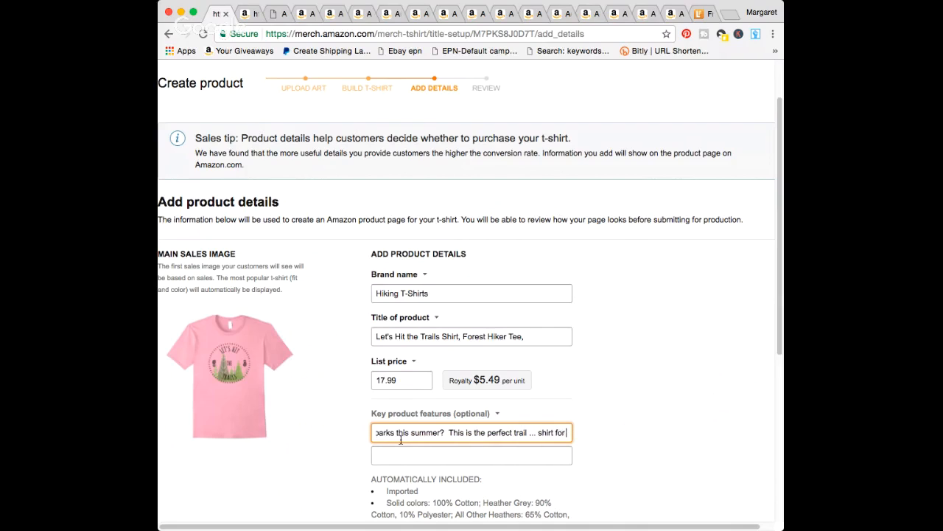
pyautogui.write(' you!')
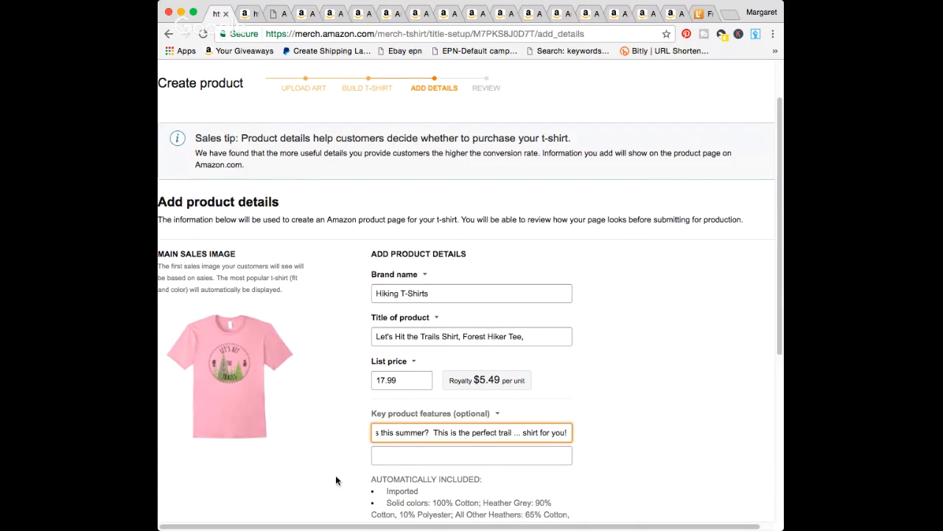
# - Enter "With your map and compass and family matching set of camping shirts, you'll never get lost!" as the second key product feature
pyautogui.click(401, 451)
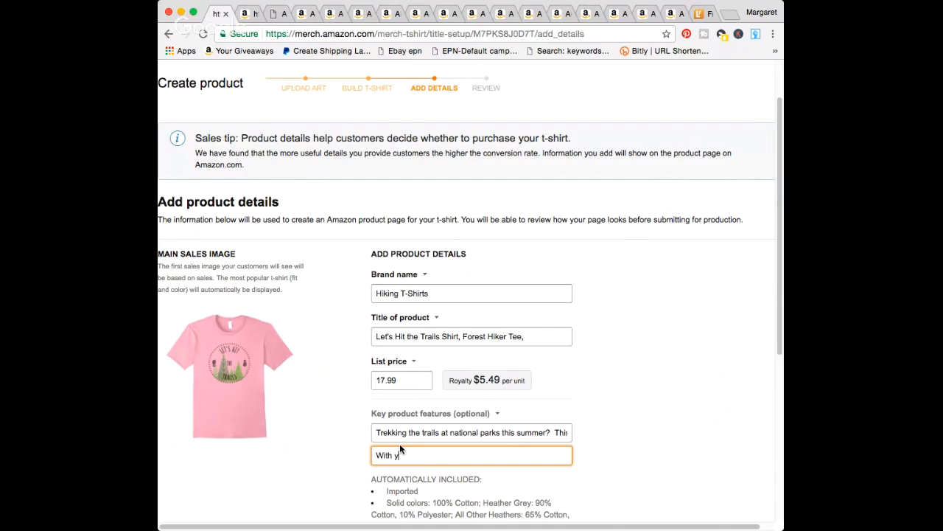
pyautogui.write('With your map and compass and family s')
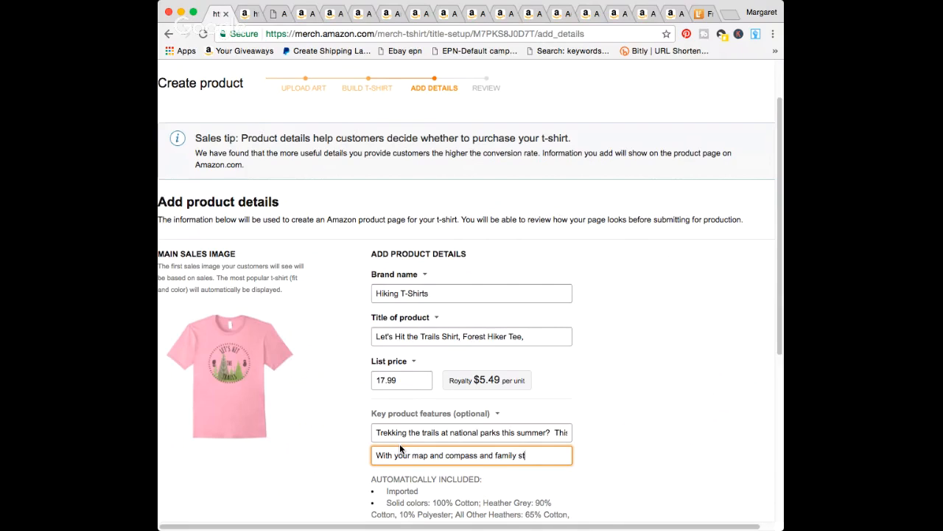
pyautogui.write('et of')
pyautogui.click(516, 456)
pyautogui.write('matching se')
pyautogui.moveTo(558, 455); pyautogui.dragTo(589, 374)
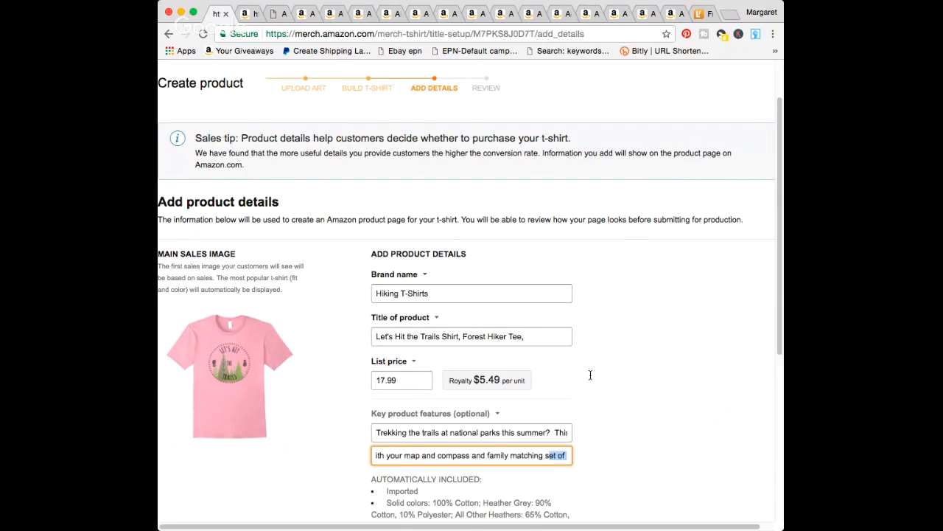
pyautogui.press('Right')
pyautogui.write('cmap')
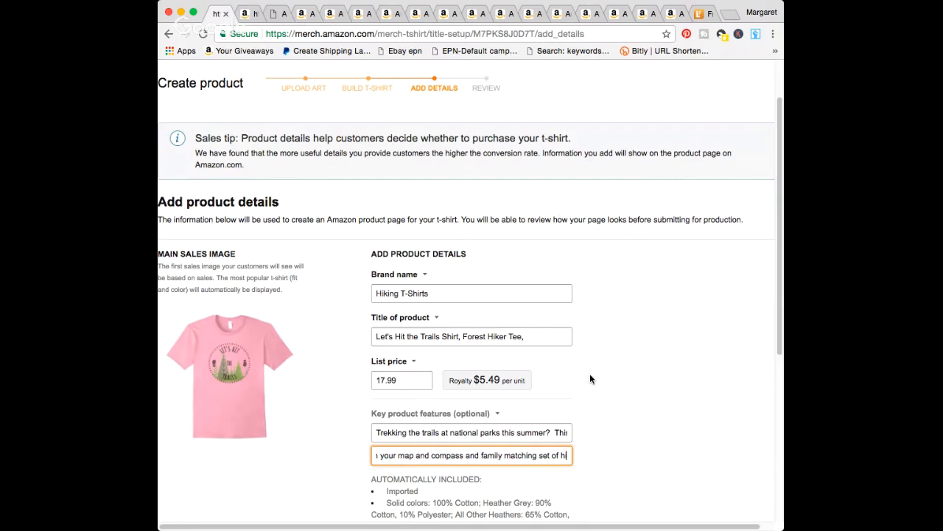
pyautogui.press('BackSpace')
pyautogui.press('BackSpace')
pyautogui.press('BackSpace')
pyautogui.write('am')
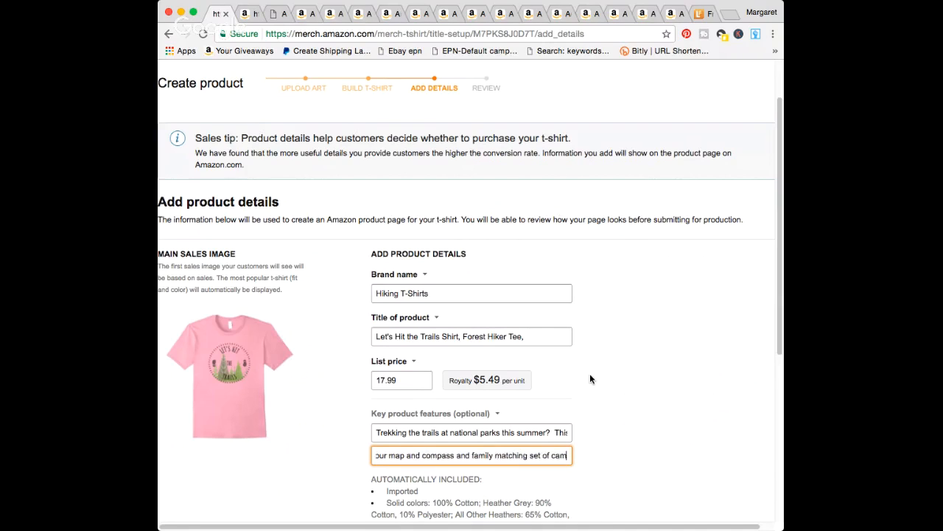
pyautogui.write('ping shirts, ')
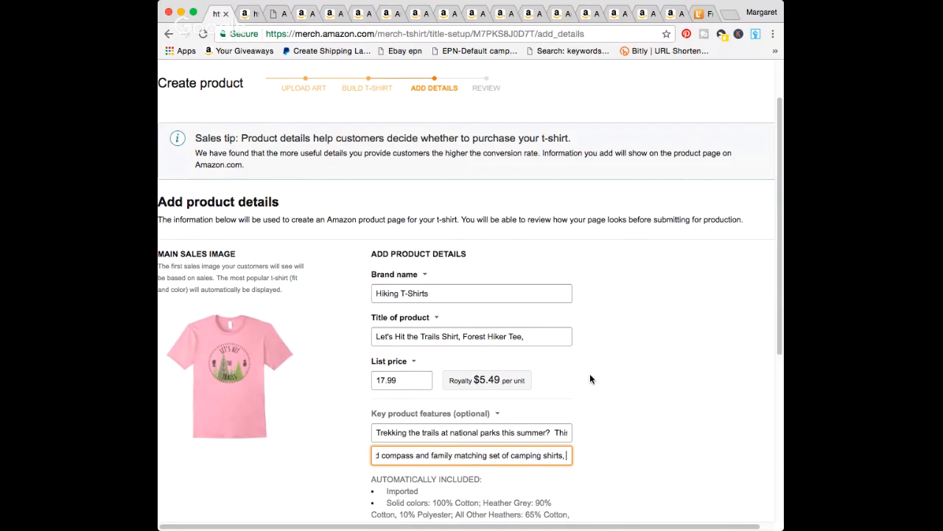
pyautogui.write("you'll ne")
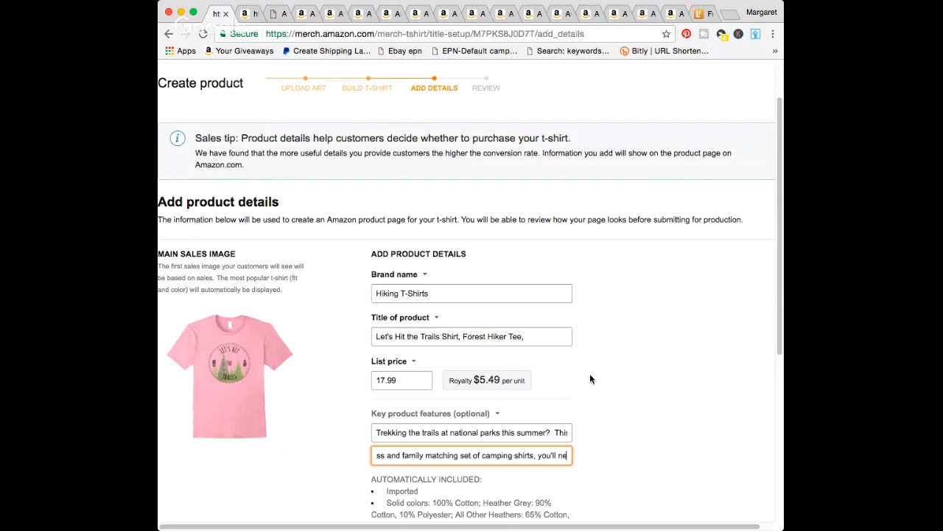
pyautogui.write('ver get lost!')
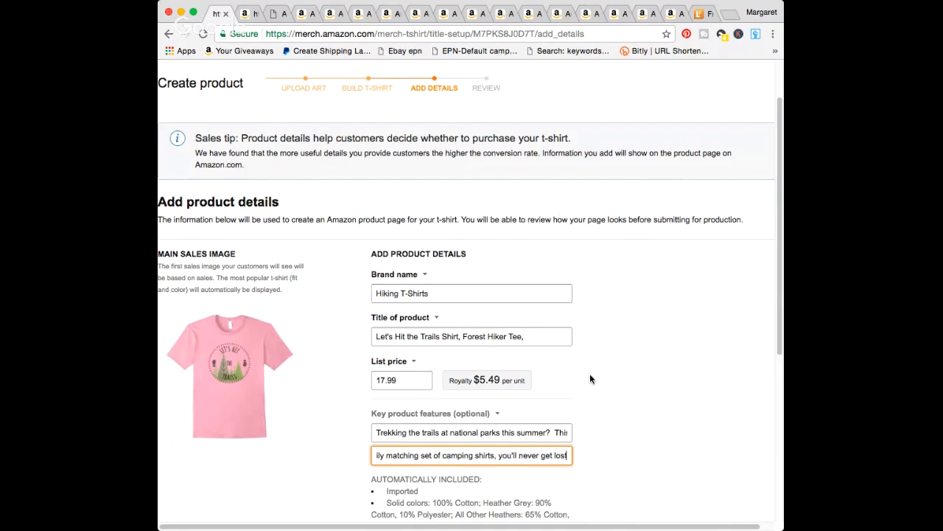
# - Close the "trail hiking" search results and compare the Yosemite trail map and Take A Hike listings' wording with the light shirt's features
pyautogui.click(302, 14)
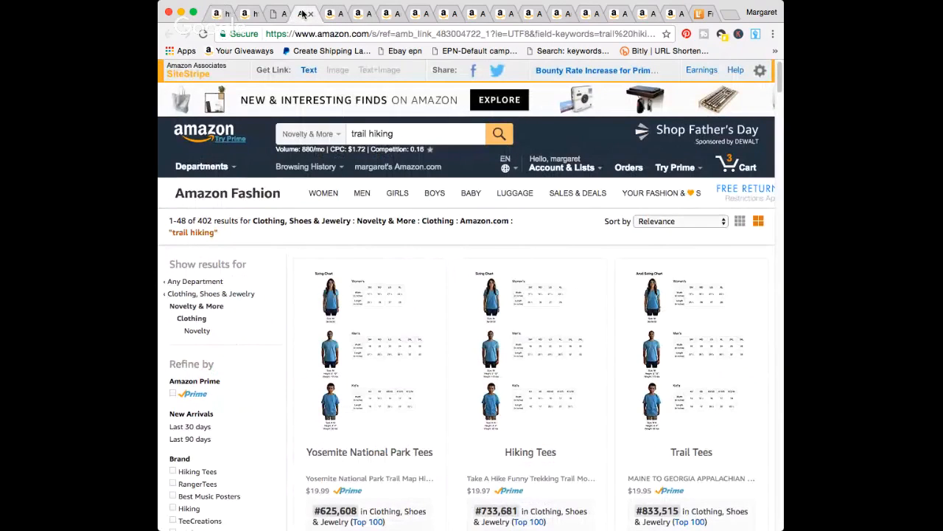
pyautogui.click(310, 13)
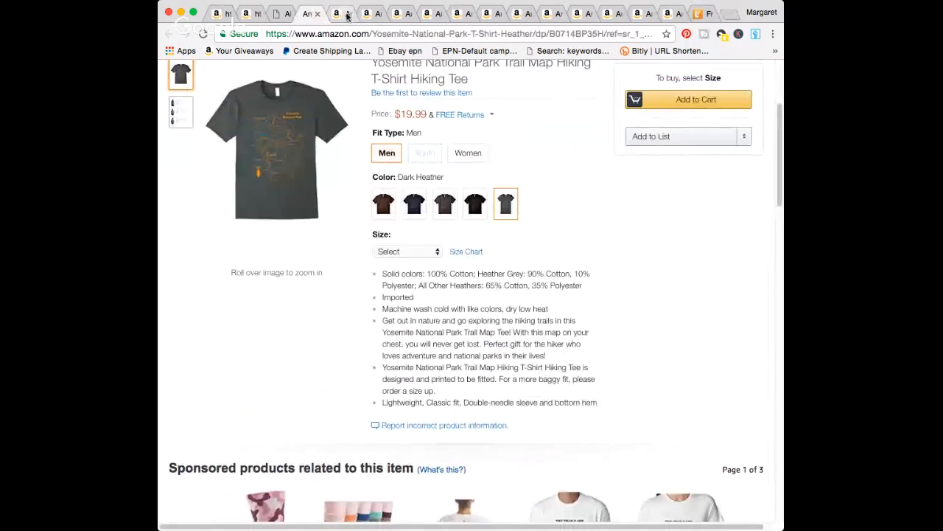
pyautogui.click(345, 14)
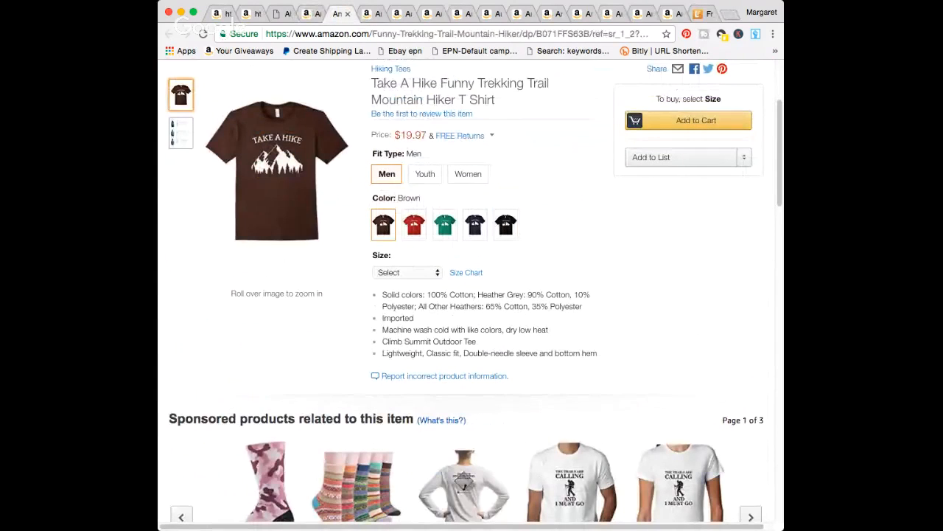
pyautogui.click(220, 15)
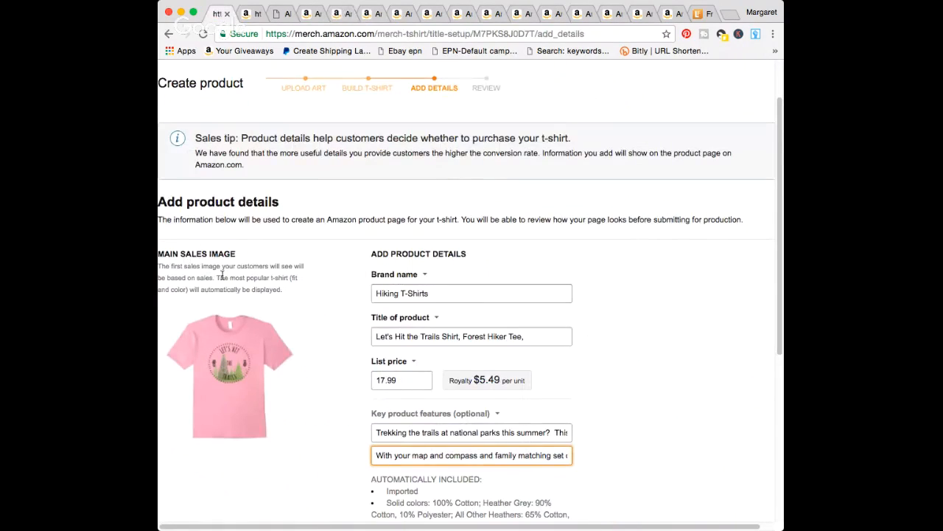
pyautogui.click(316, 17)
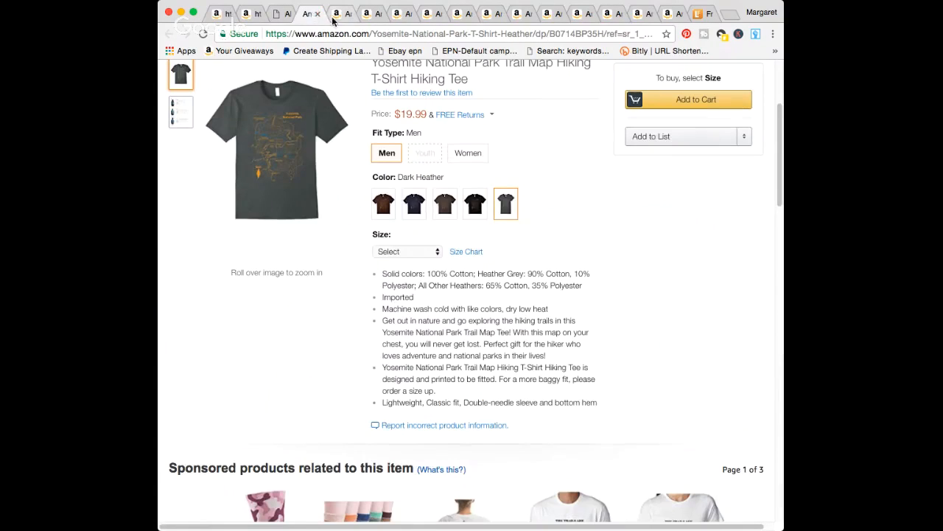
pyautogui.click(336, 17)
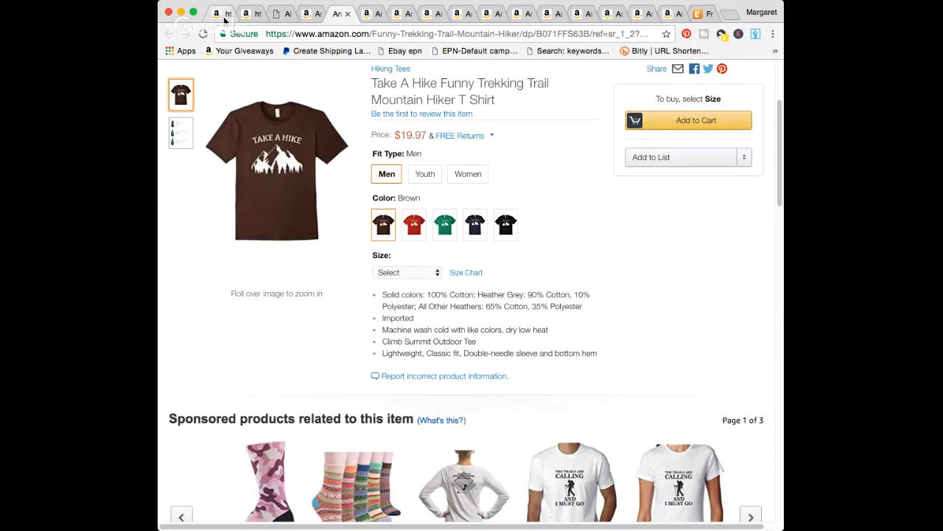
# - Remove the ellipsis between "trail" and "shirt for you!" in the light shirt's first key product feature
pyautogui.click(225, 15)
pyautogui.moveTo(514, 432); pyautogui.dragTo(577, 431)
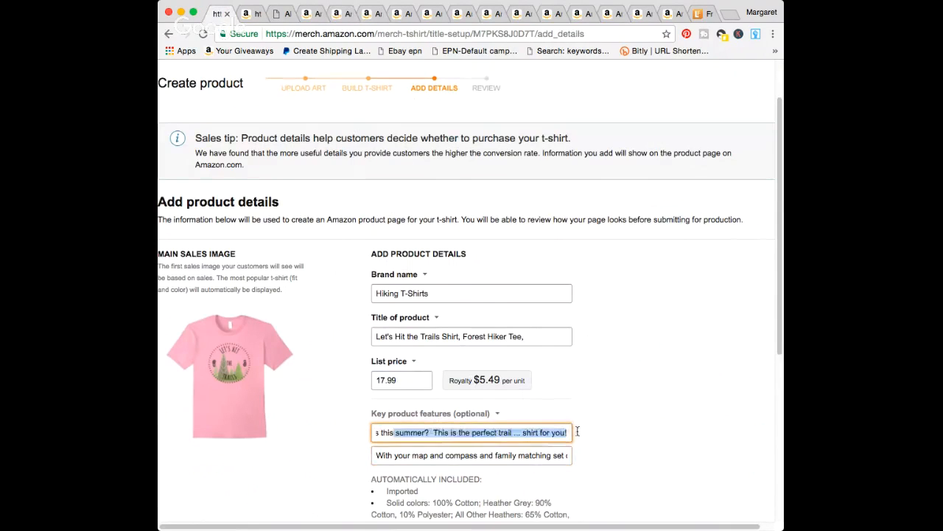
pyautogui.click(521, 432)
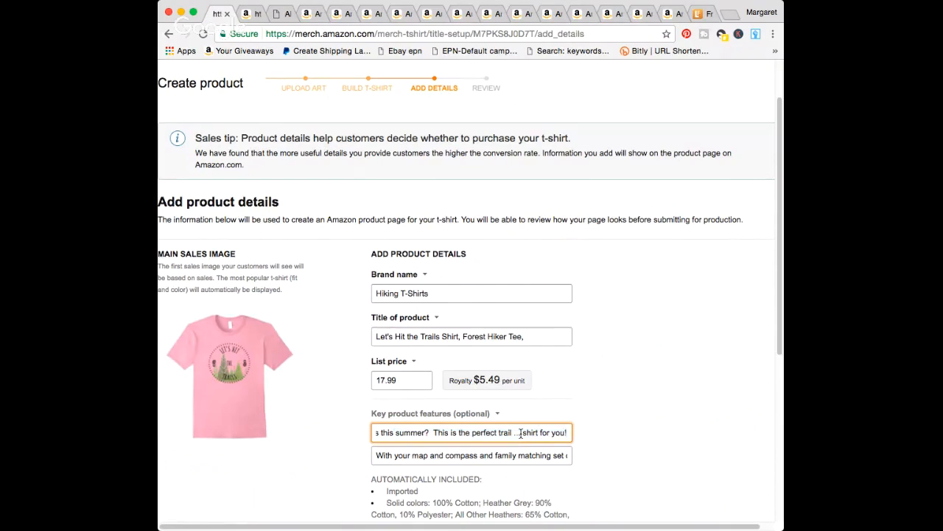
pyautogui.press('BackSpace')
pyautogui.press('BackSpace')
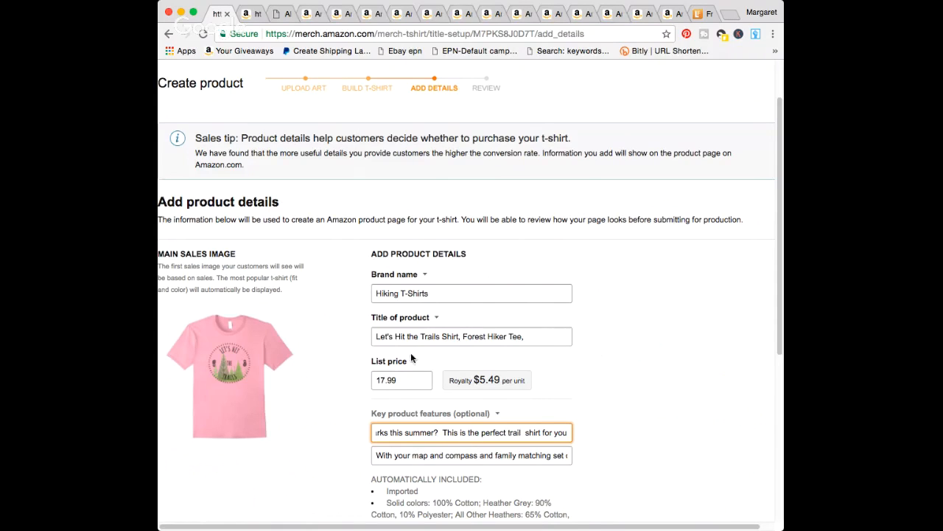
# - Consult the Backpacking and Hiking Wanderlust listing and insert "backpacking" after "perfect trail" in the first key product feature
pyautogui.click(667, 21)
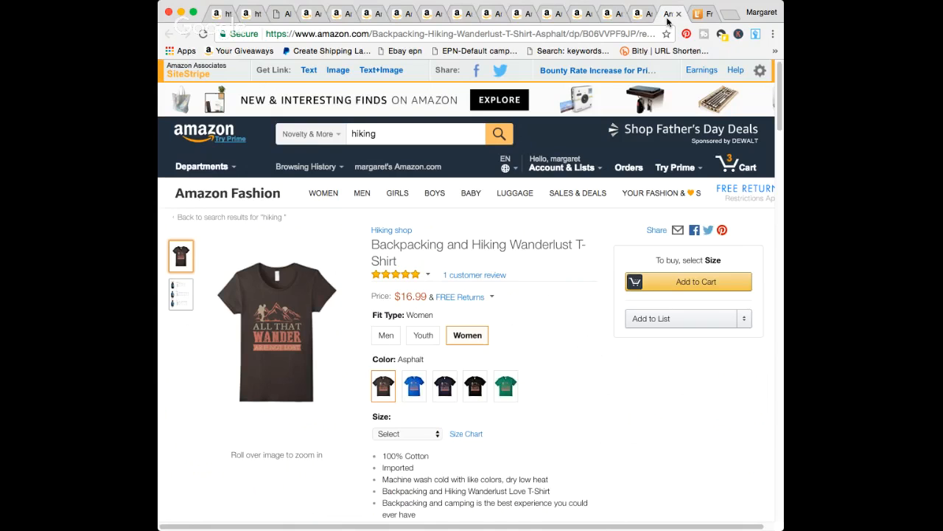
pyautogui.scroll(-2, 415, 250)
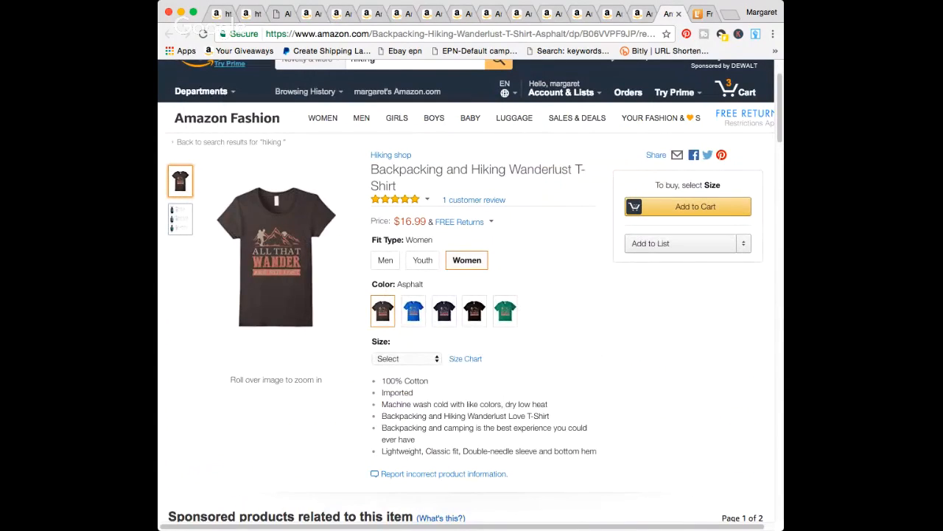
pyautogui.click(221, 13)
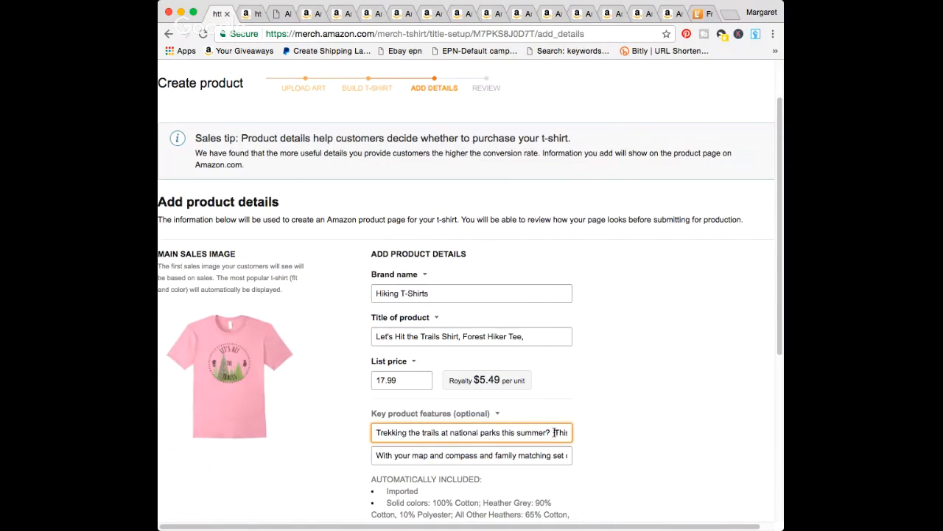
pyautogui.moveTo(553, 432); pyautogui.dragTo(631, 433)
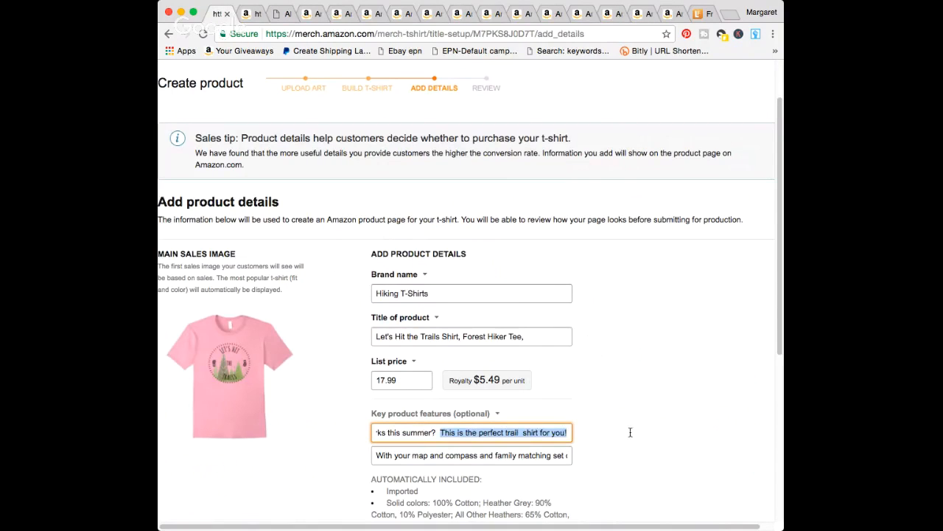
pyautogui.click(521, 433)
pyautogui.write('backpacking')
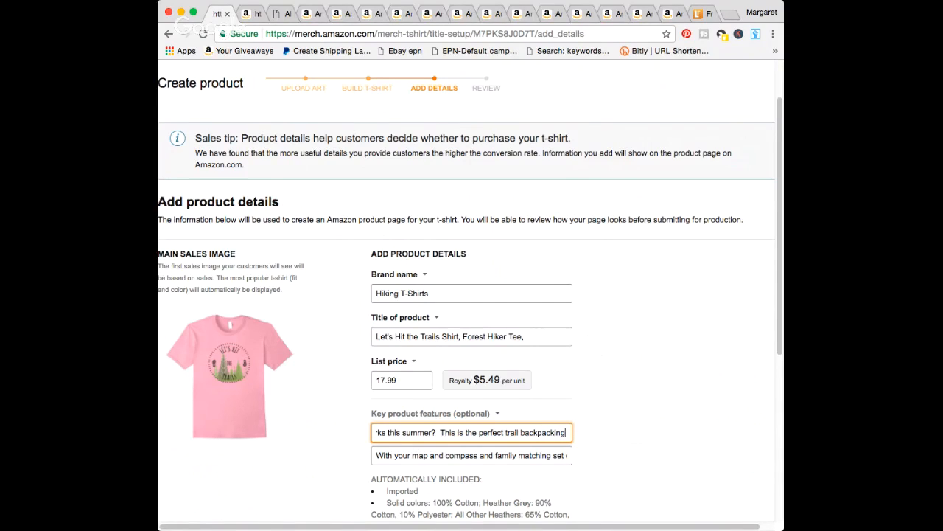
pyautogui.moveTo(403, 432); pyautogui.dragTo(327, 413)
# - Insert "on your next trek outdoors" after "camping shirts" in the light shirt's second key product feature
pyautogui.click(417, 450)
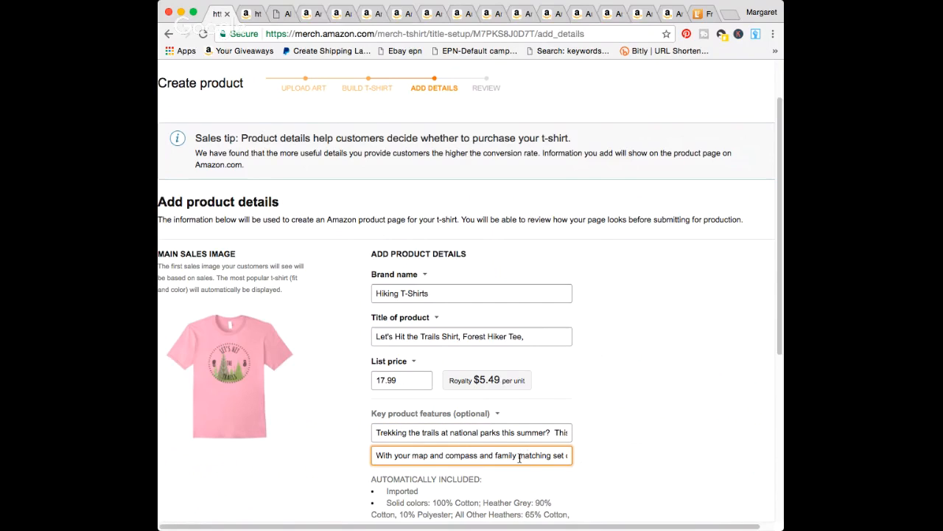
pyautogui.moveTo(510, 459); pyautogui.dragTo(542, 458)
pyautogui.moveTo(478, 456); pyautogui.dragTo(572, 454)
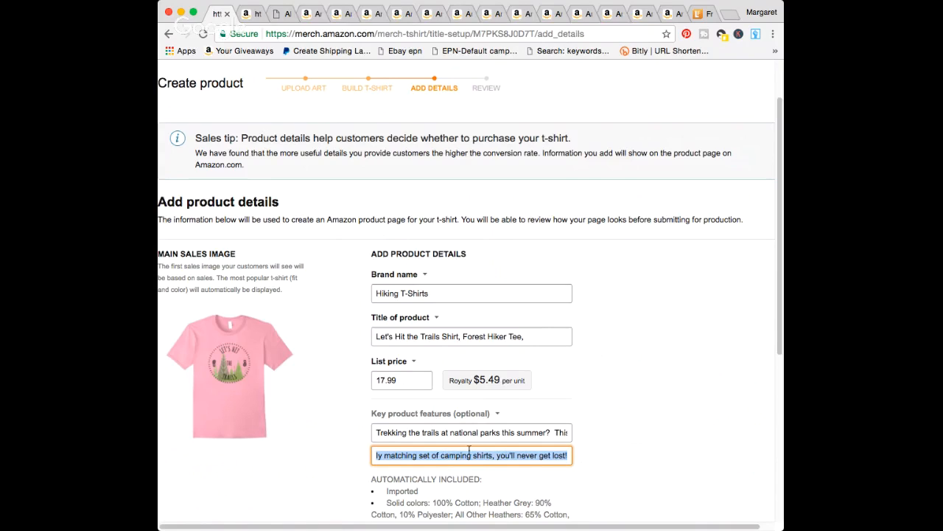
pyautogui.click(493, 455)
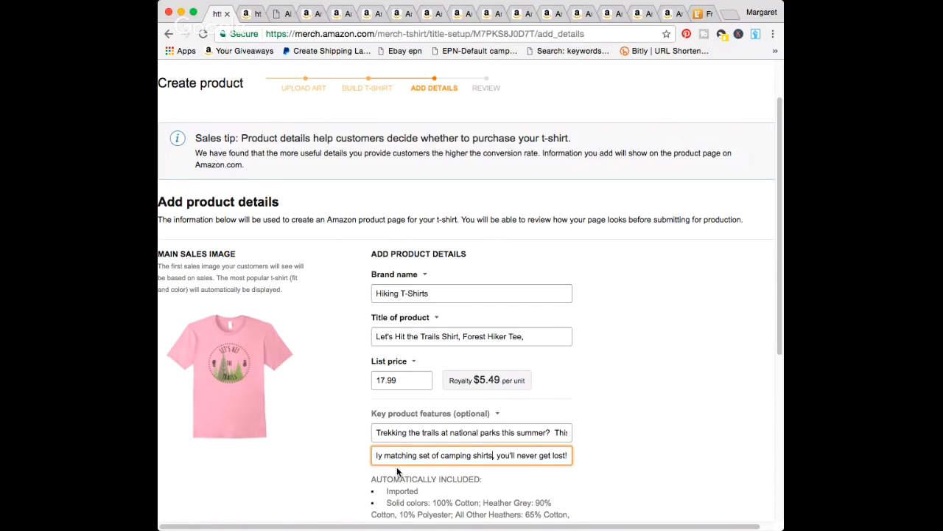
pyautogui.write('on you')
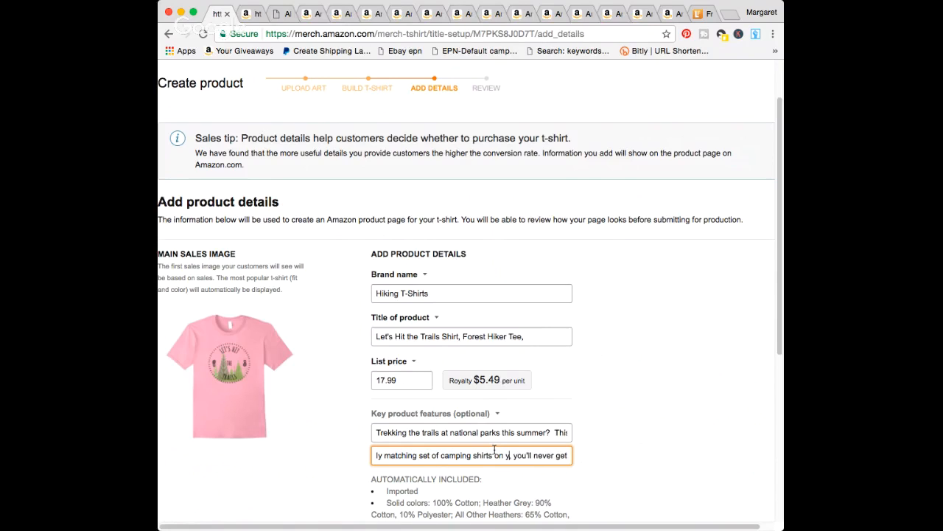
pyautogui.write('r next trek outdoors,')
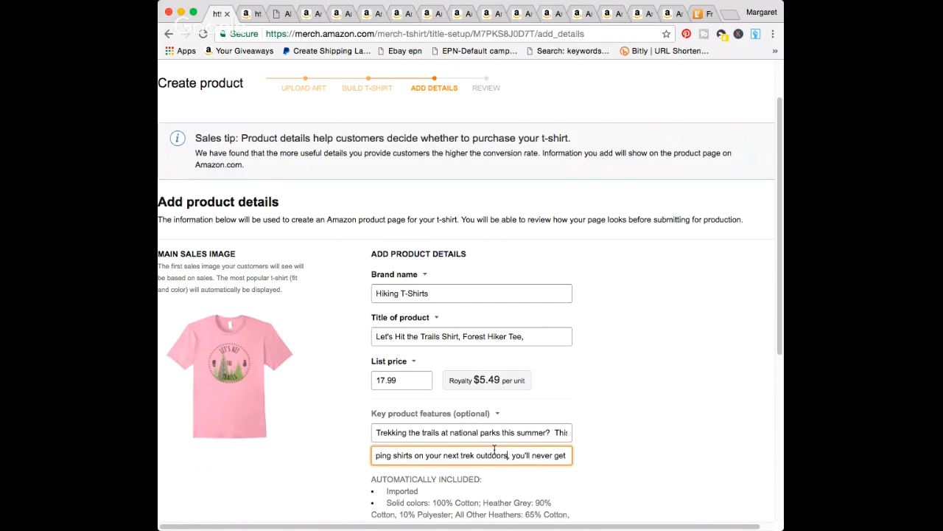
# - Close the Hiking shop Wanderlust listing and the trademark search, and check the Altitude Adjustment listing's feature wording before closing it too
pyautogui.click(673, 17)
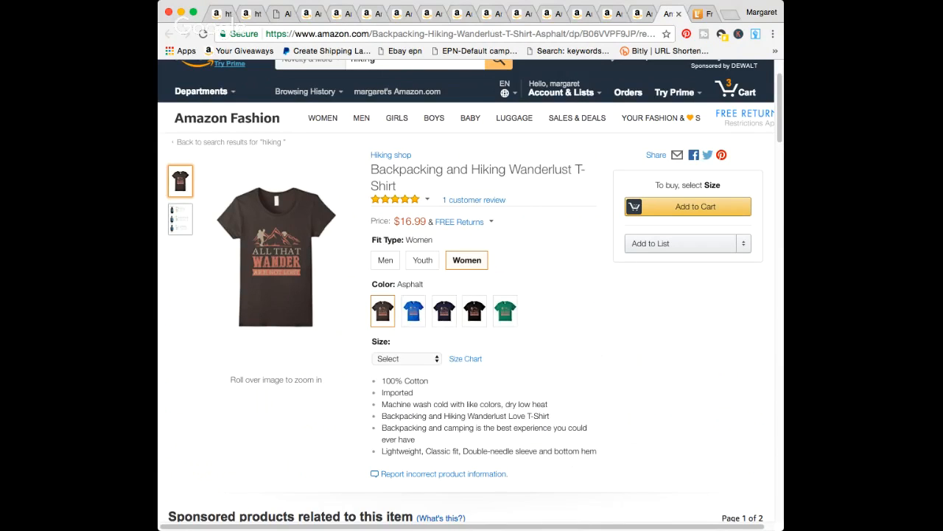
pyautogui.click(679, 14)
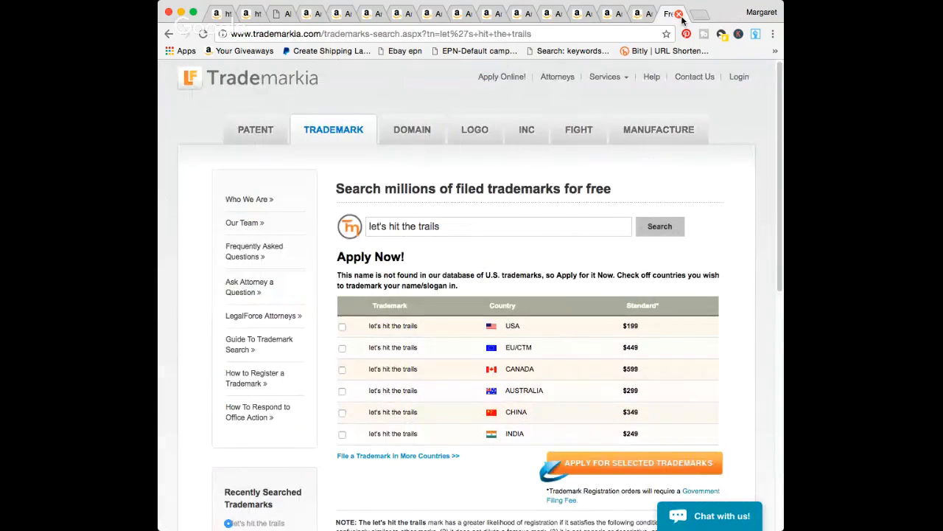
pyautogui.click(678, 14)
pyautogui.scroll(-3, 446, 379)
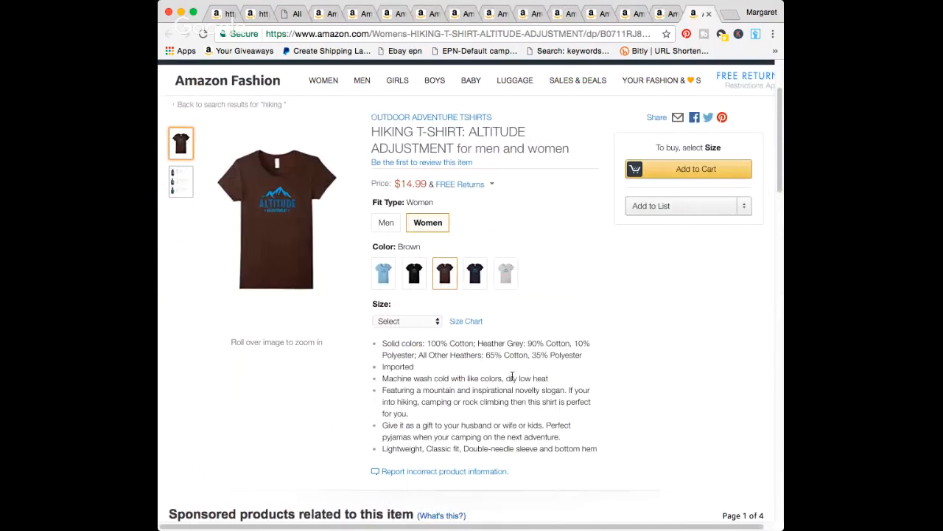
pyautogui.scroll(-1, 575, 372)
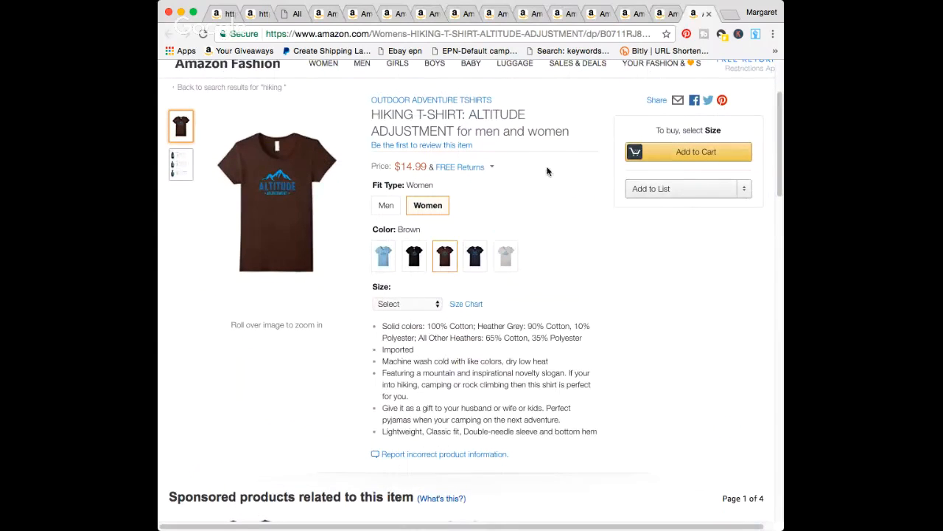
pyautogui.click(706, 14)
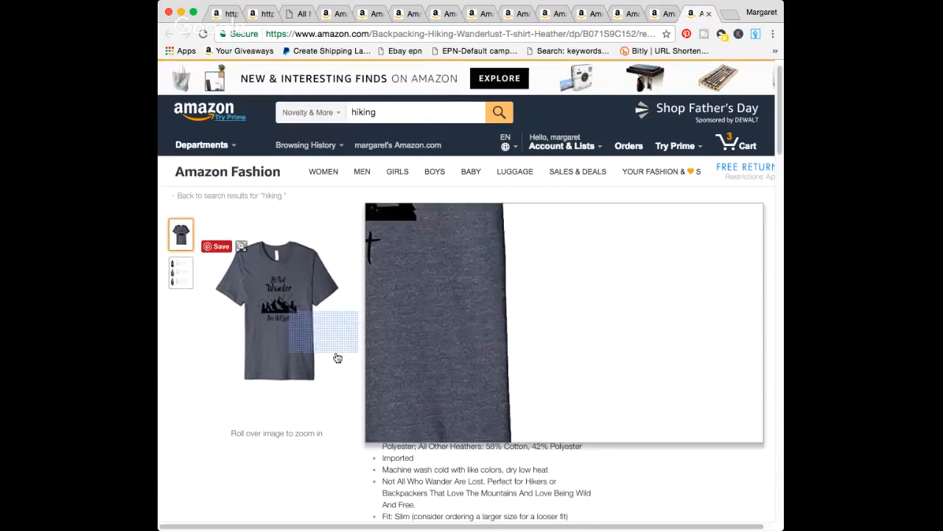
# - Review the features of the Wanderist Project, Hike More Worry Less and Tent Life listings, closing each one
pyautogui.scroll(-1, 332, 384)
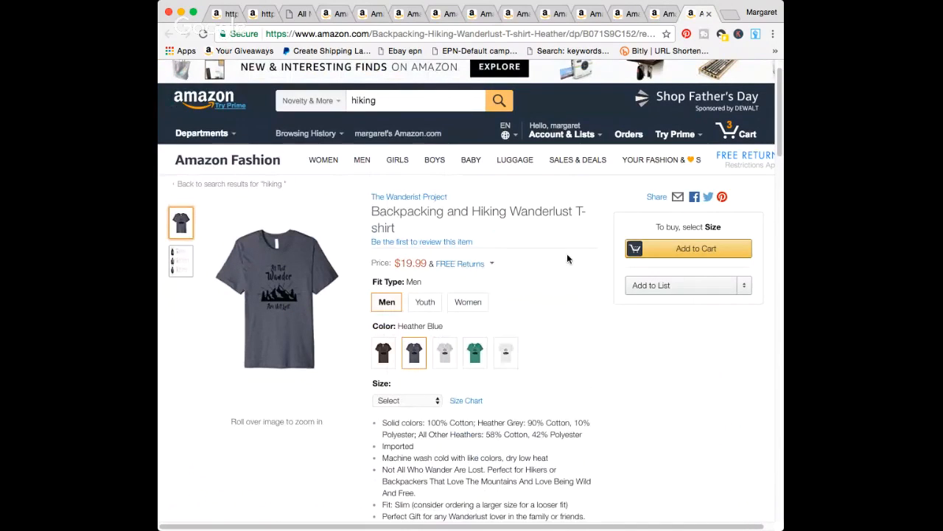
pyautogui.scroll(-3, 567, 255)
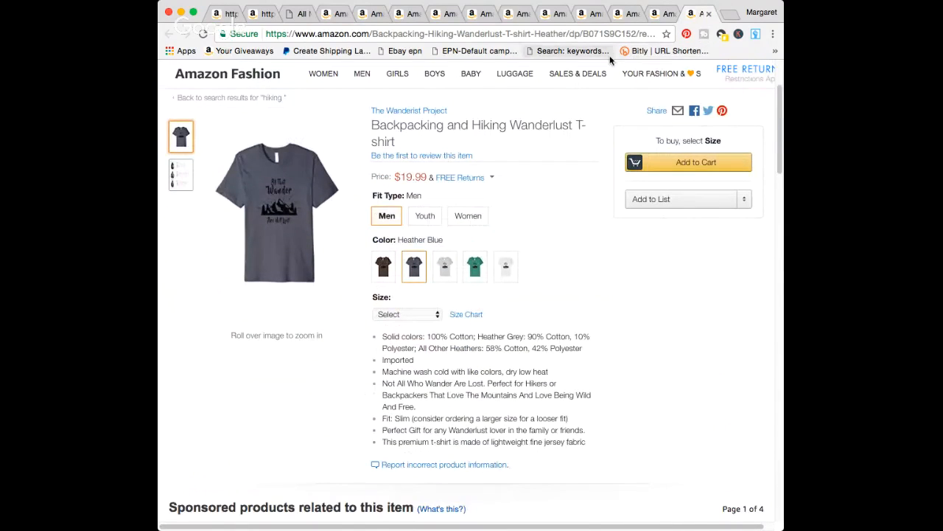
pyautogui.click(708, 13)
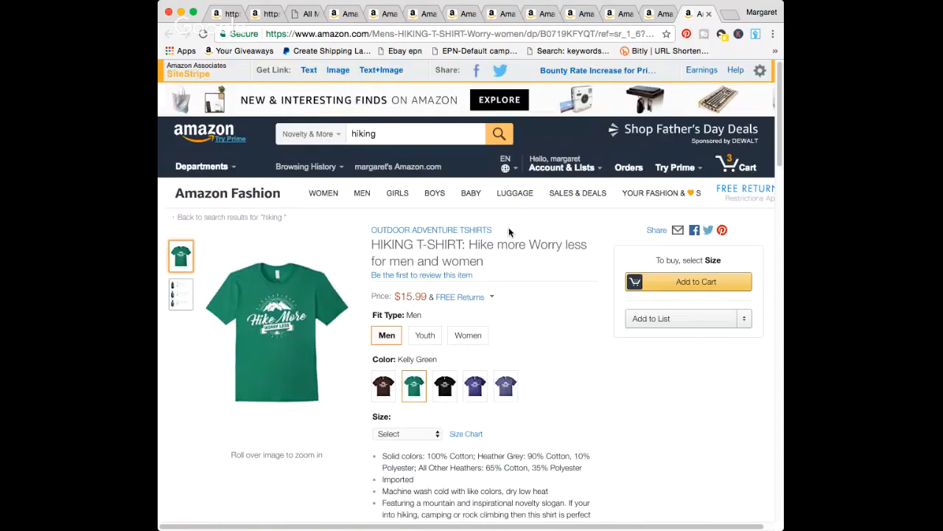
pyautogui.scroll(-3, 570, 368)
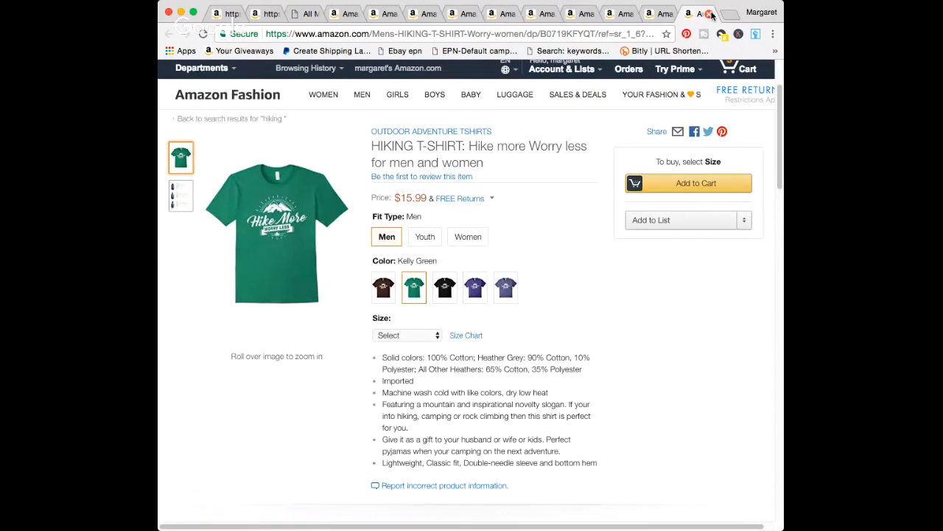
pyautogui.click(709, 14)
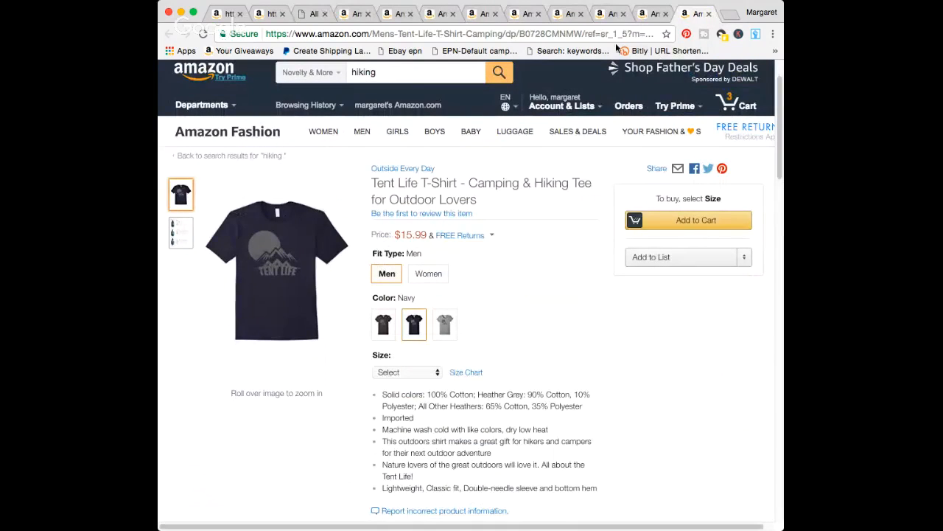
pyautogui.click(709, 14)
# - Examine the two custom feature bullets and title of the "I Dont Need Therapy Just Hiking" listing and close it
pyautogui.scroll(-2, 564, 282)
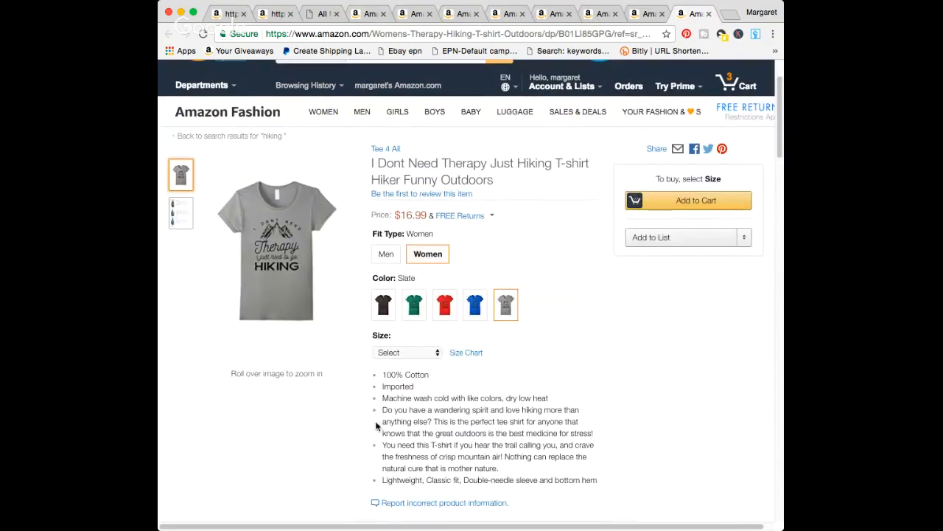
pyautogui.moveTo(380, 409); pyautogui.dragTo(592, 469)
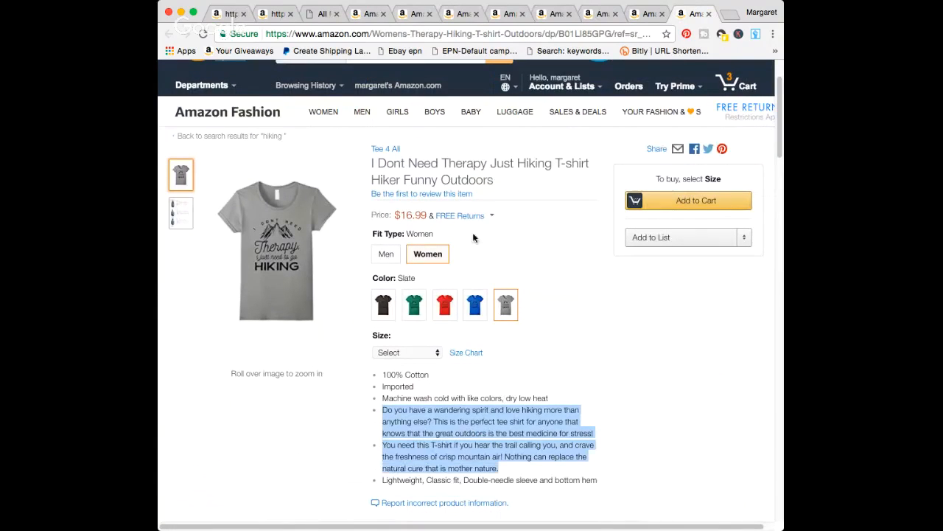
pyautogui.moveTo(350, 150); pyautogui.dragTo(483, 174)
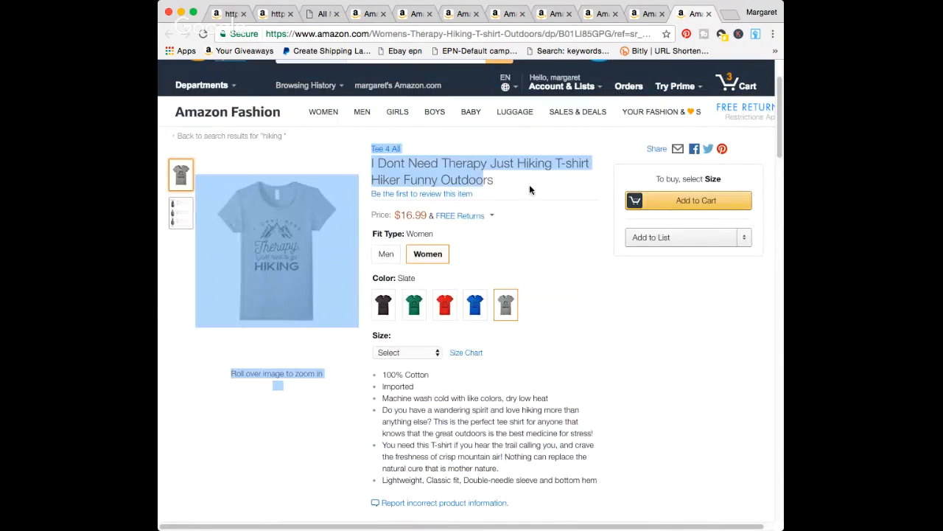
pyautogui.scroll(-2, 536, 206)
pyautogui.click(630, 363)
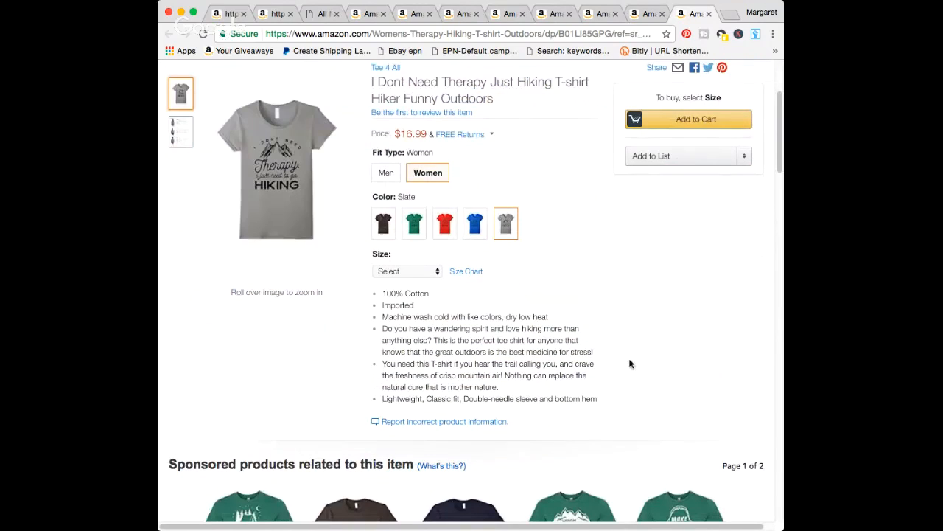
pyautogui.moveTo(380, 325); pyautogui.dragTo(590, 387)
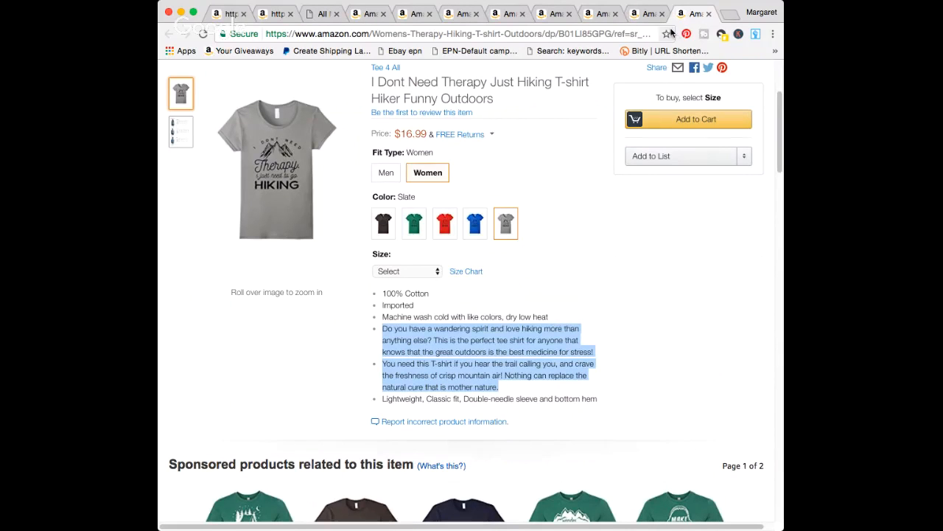
pyautogui.click(709, 14)
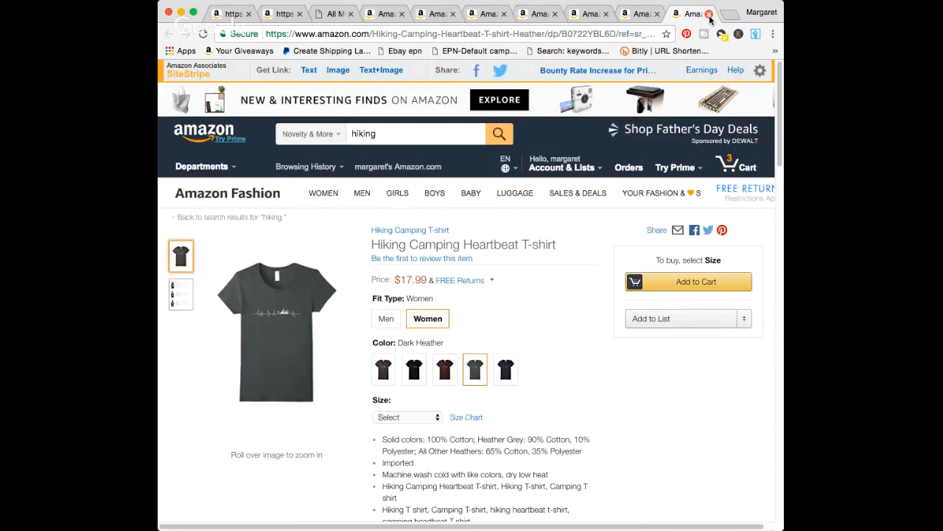
# - Check the feature bullets of the Hiking Camping Heartbeat and Yosemite National Park Trail Map listings and close both
pyautogui.scroll(-1, 455, 421)
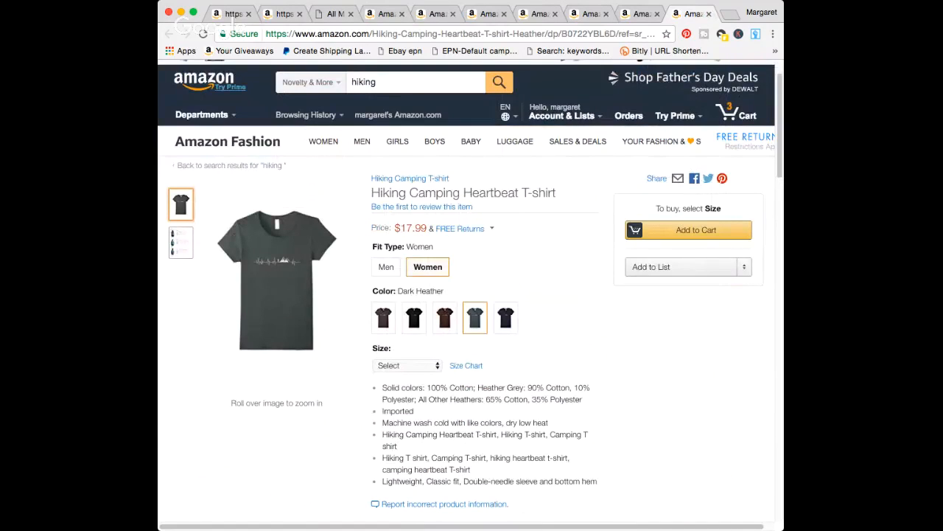
pyautogui.click(709, 14)
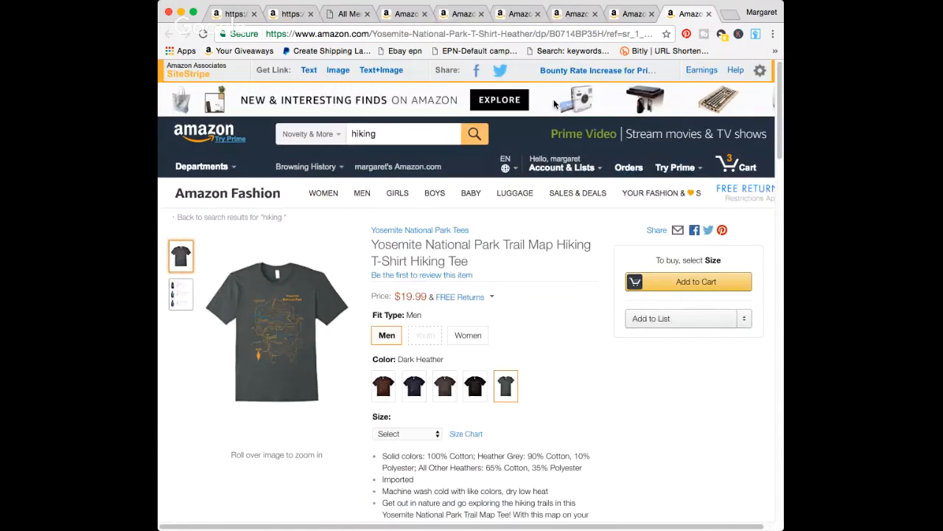
pyautogui.scroll(-3, 554, 104)
pyautogui.moveTo(383, 319); pyautogui.dragTo(596, 370)
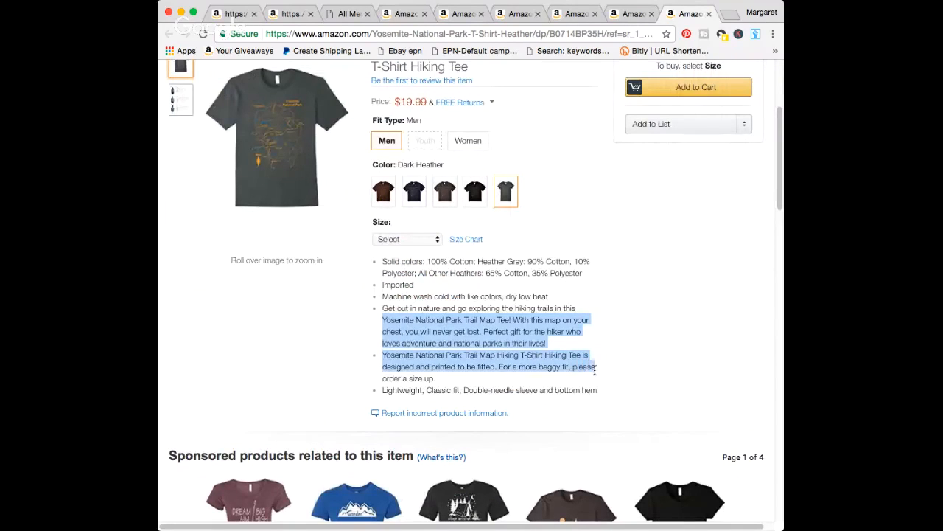
pyautogui.click(708, 15)
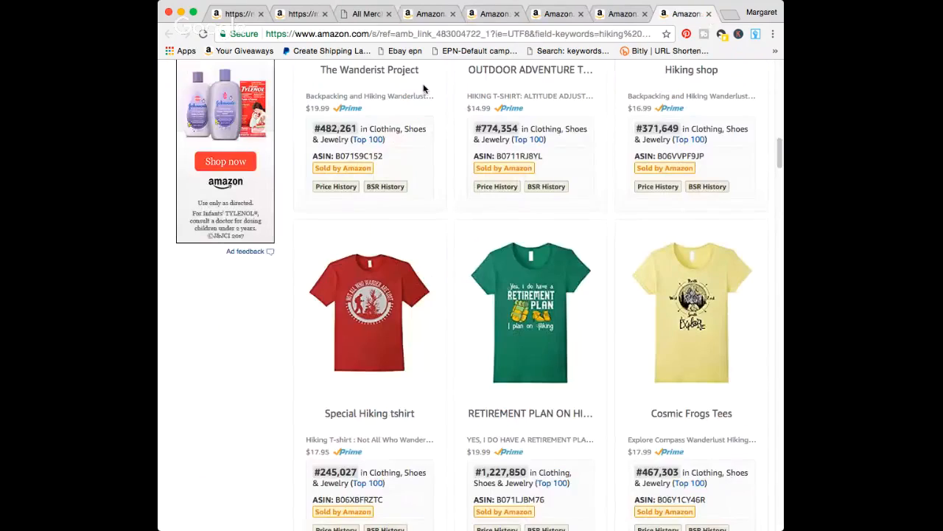
# - Close the remaining Amazon search and listing pages, reading the Maine to Georgia Appalachian Trail shirt's description along the way
pyautogui.click(709, 15)
pyautogui.click(709, 15)
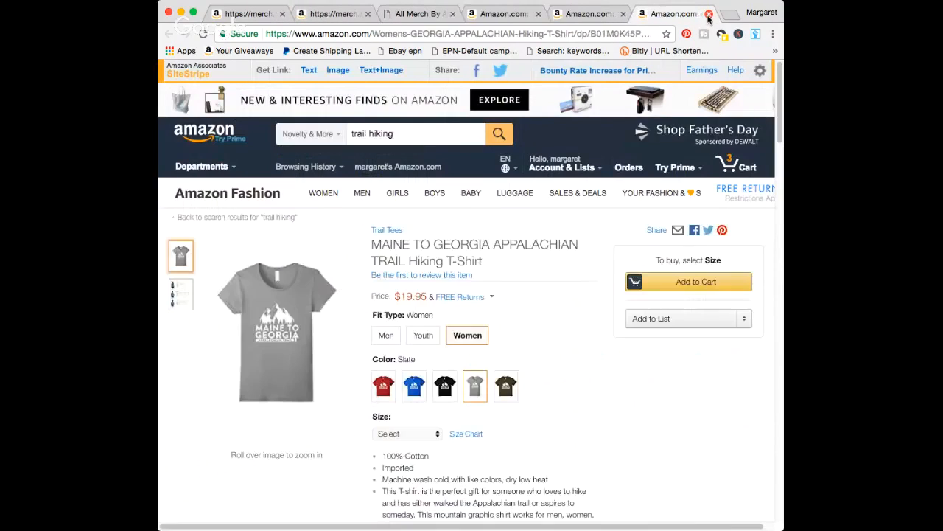
pyautogui.scroll(-3, 536, 309)
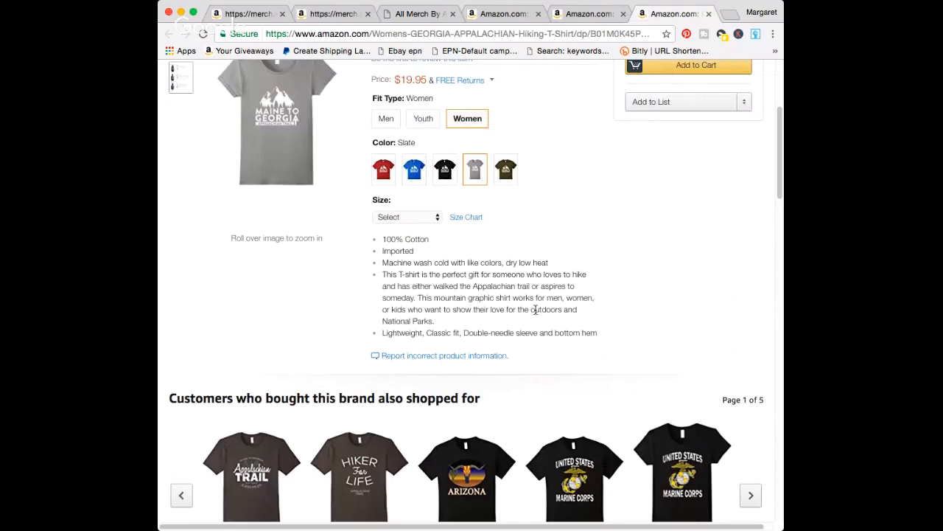
pyautogui.moveTo(406, 298); pyautogui.dragTo(605, 305)
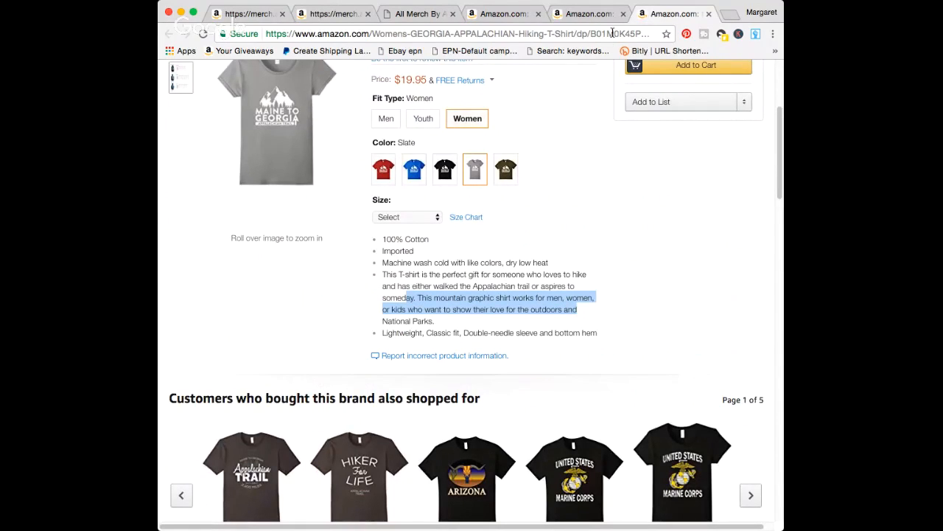
pyautogui.click(676, 63)
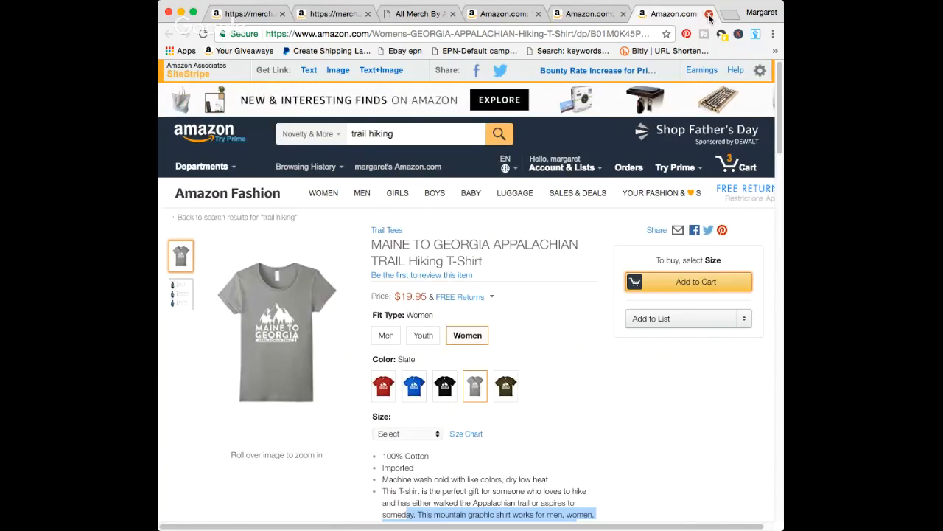
pyautogui.click(709, 14)
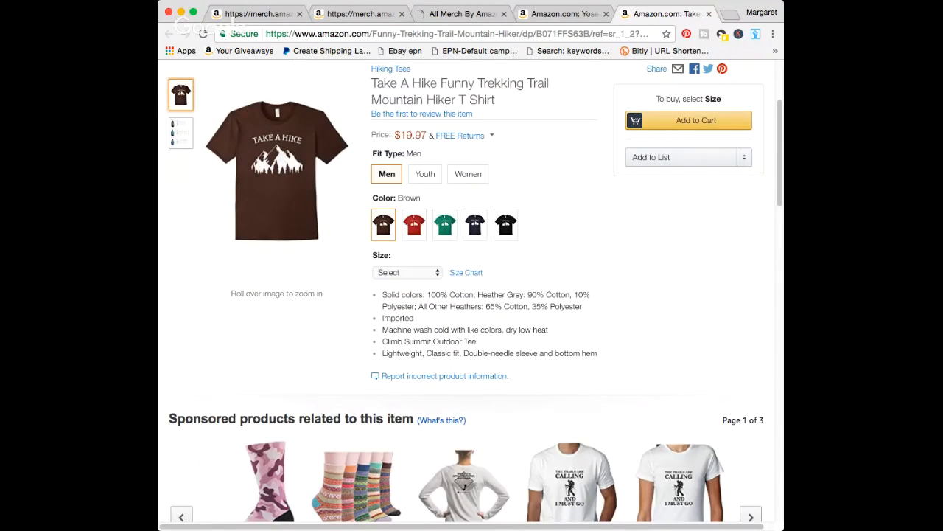
pyautogui.click(708, 14)
pyautogui.click(709, 14)
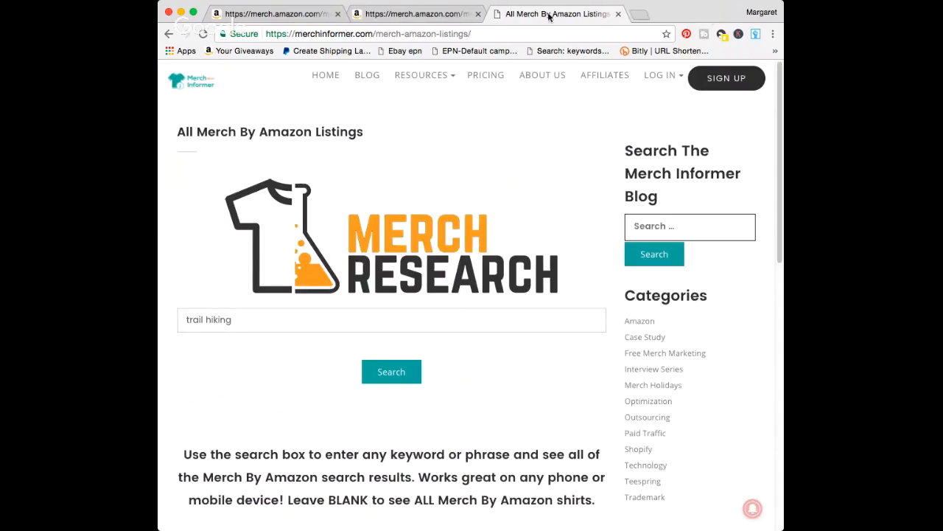
# - Copy the brand name "Hiking T-Shirts" from the light shirt's details into the dark shirt's brand name and return to the light shirt
pyautogui.click(274, 15)
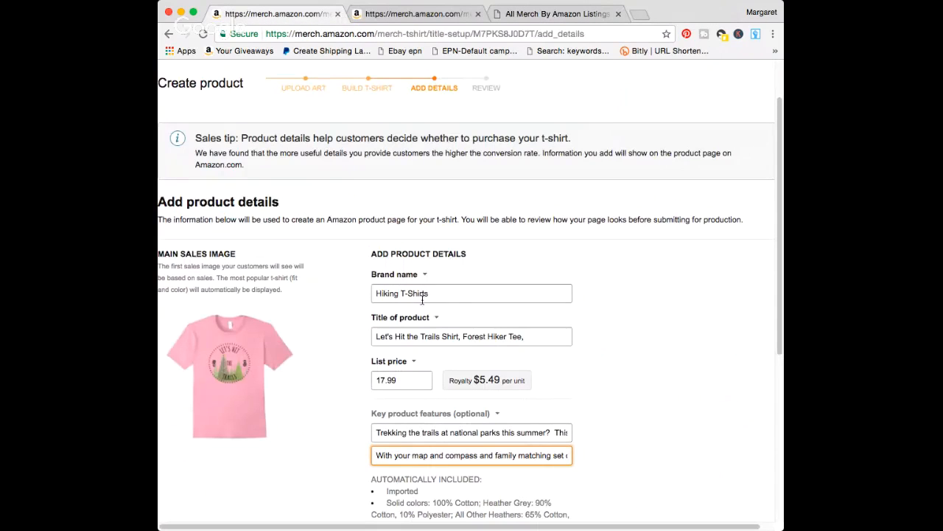
pyautogui.click(449, 294)
pyautogui.press('super+a')
pyautogui.press('super+c')
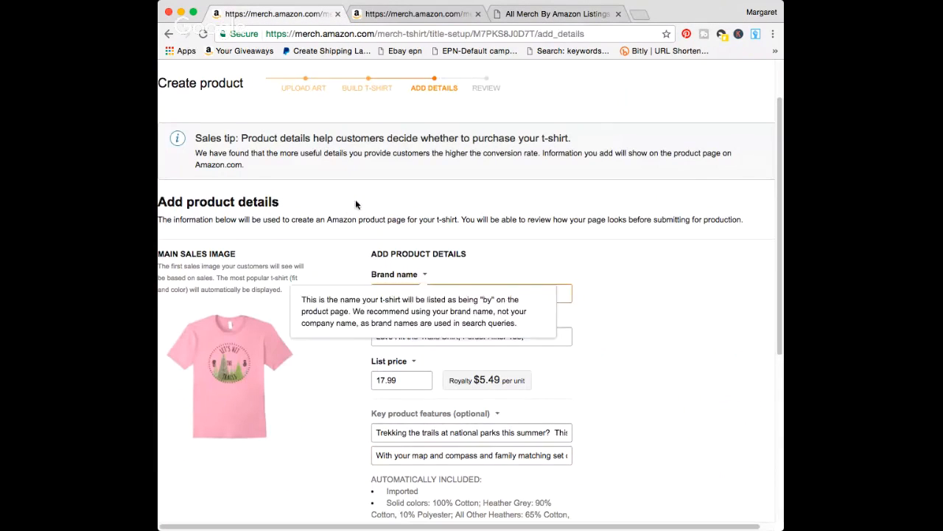
pyautogui.click(401, 16)
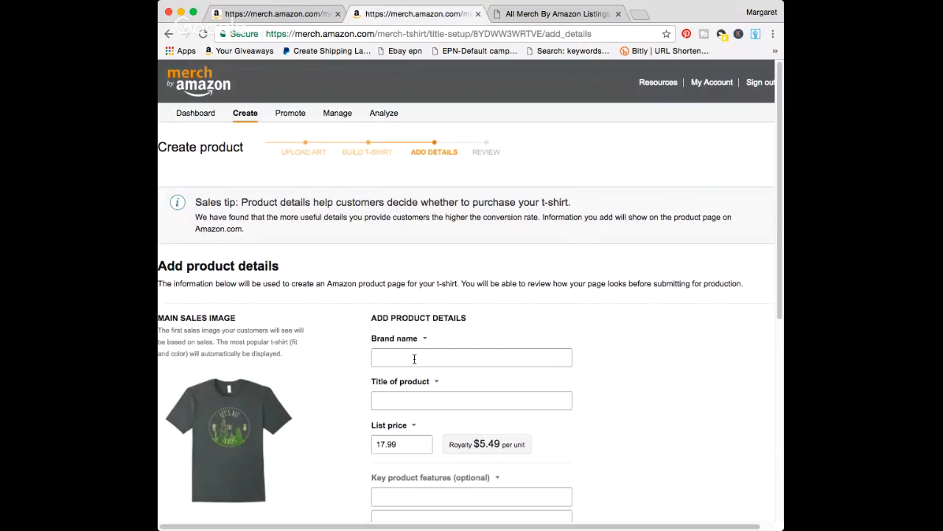
pyautogui.click(413, 358)
pyautogui.press('super+v')
pyautogui.click(248, 16)
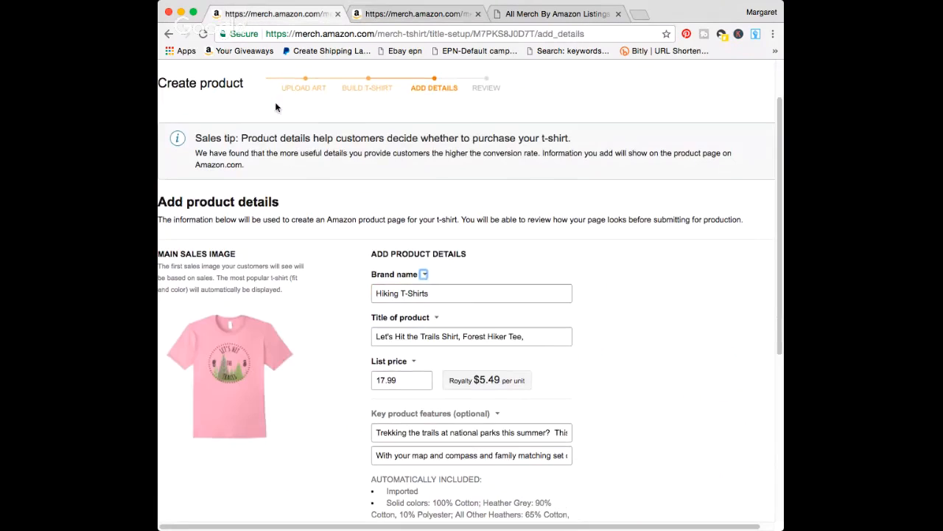
pyautogui.click(544, 343)
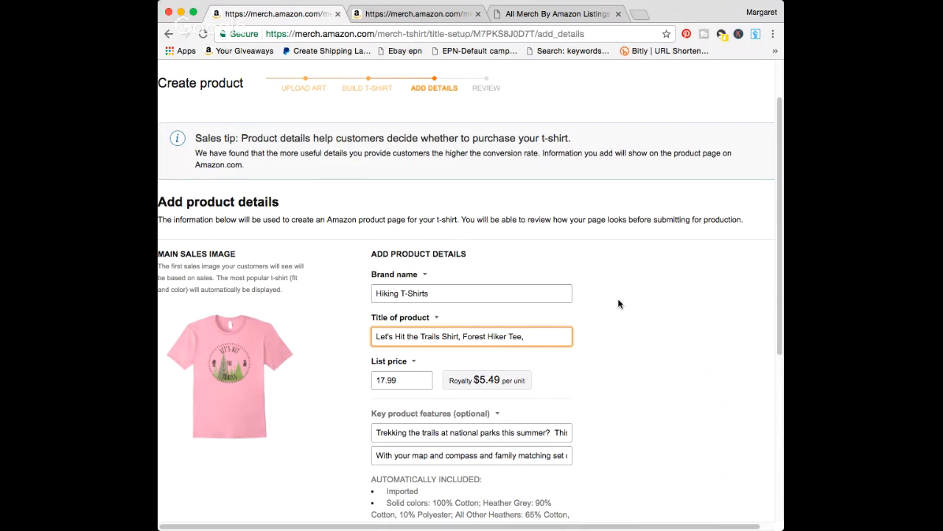
pyautogui.write('Hike in the wo')
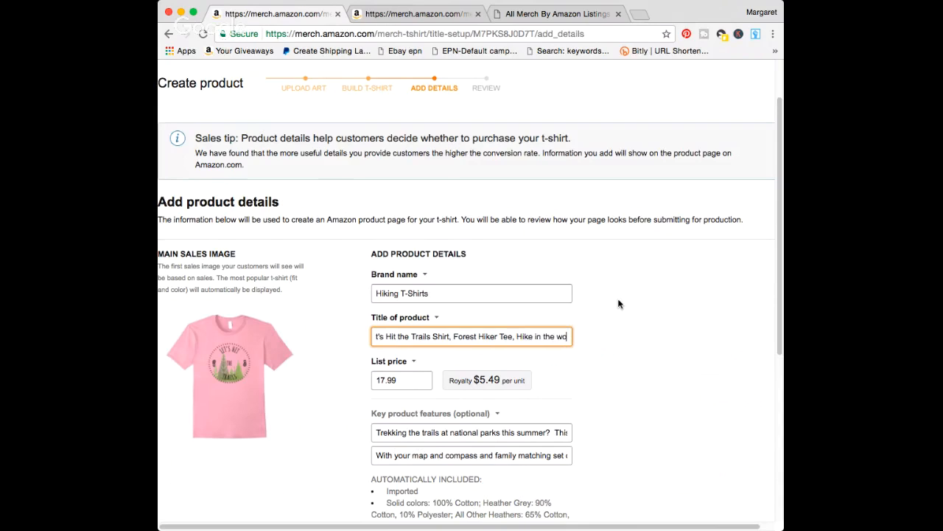
pyautogui.press('BackSpace')
pyautogui.press('BackSpace')
pyautogui.press('BackSpace')
pyautogui.press('BackSpace')
pyautogui.press('BackSpace')
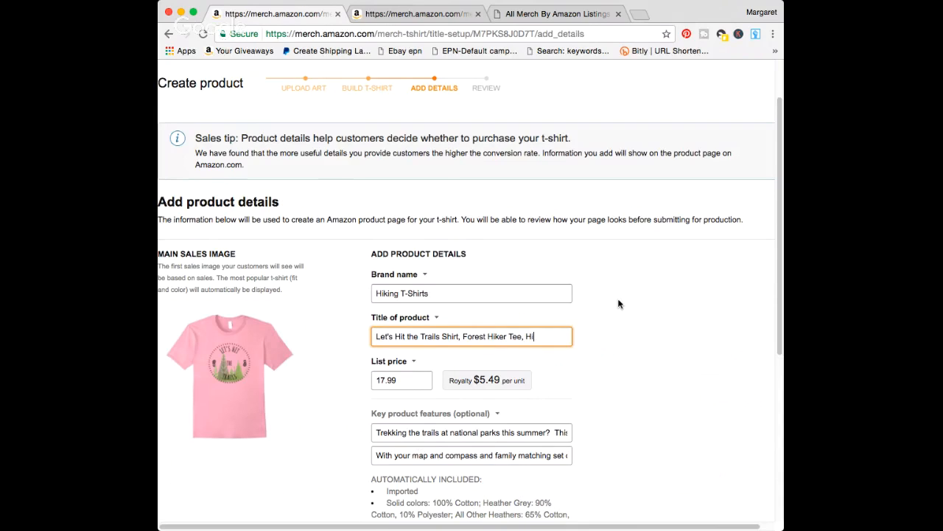
# - Complete the light shirt's product title by adding "Woods Hike T" after "Forest Hiker Tee,"
pyautogui.write('Woods Hiking')
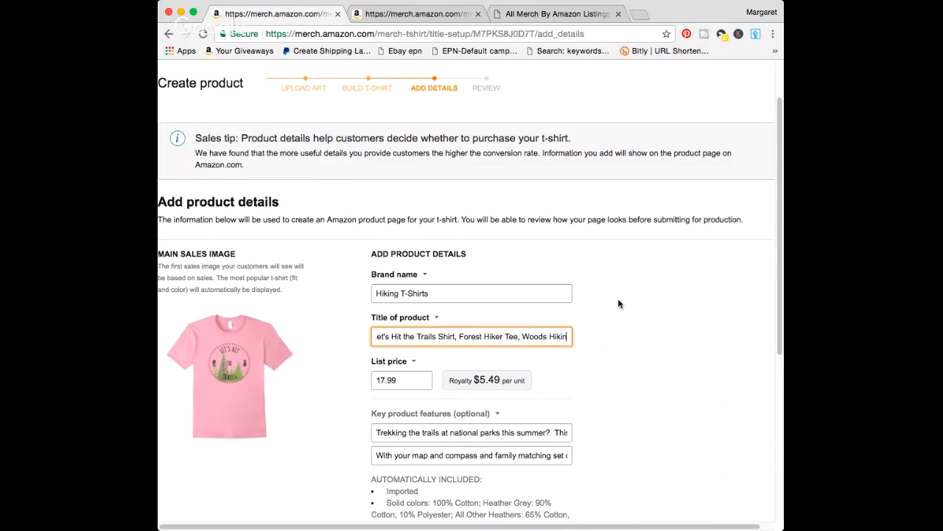
pyautogui.press('BackSpace')
pyautogui.press('BackSpace')
pyautogui.press('BackSpace')
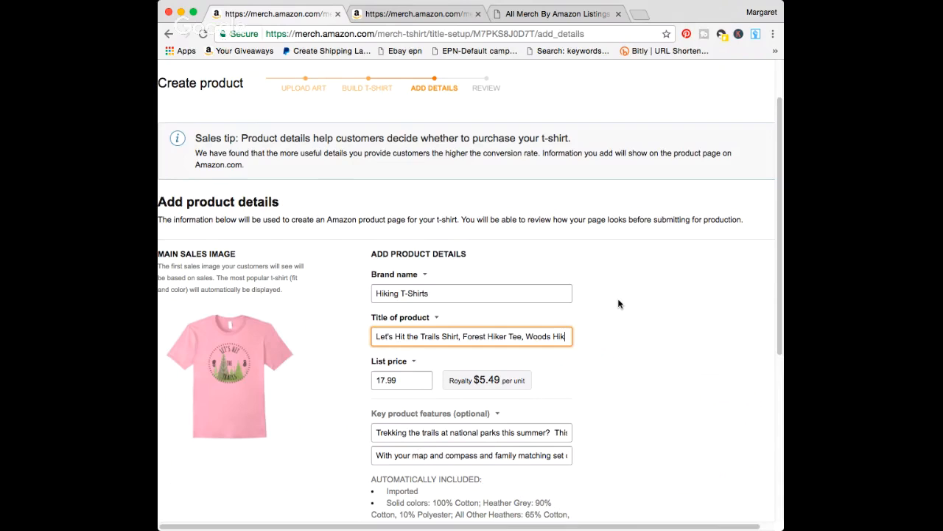
pyautogui.write('e')
pyautogui.scroll(-2, 623, 347)
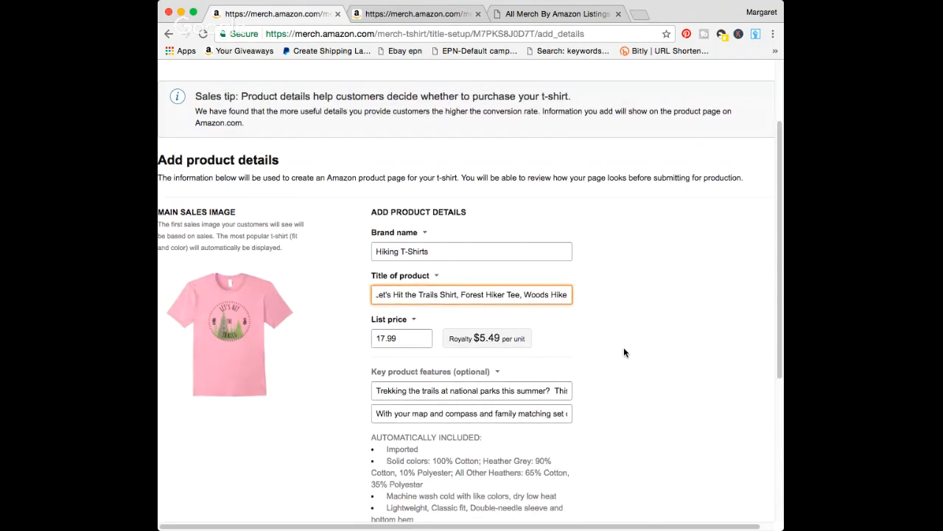
pyautogui.scroll(-1, 623, 353)
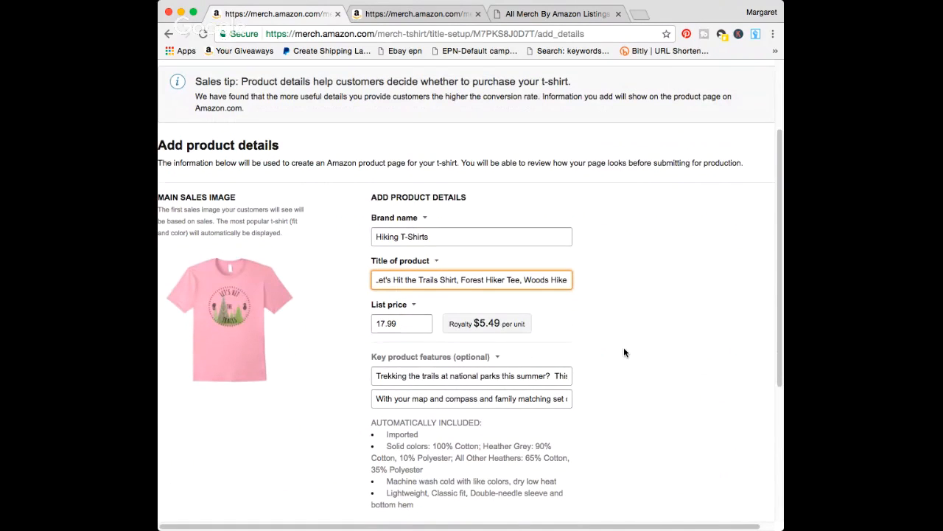
pyautogui.write('T')
pyautogui.scroll(-3, 623, 353)
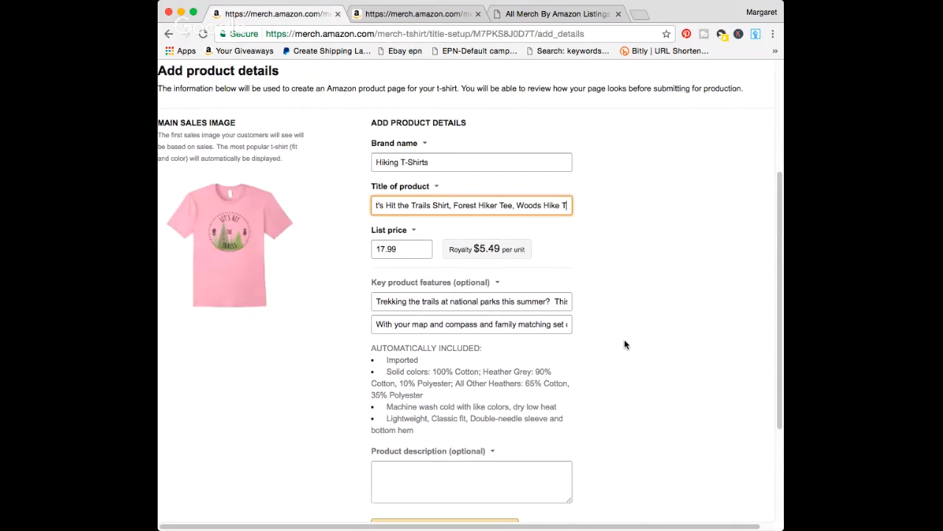
# - Copy the light shirt's full product title into the dark shirt's empty title
pyautogui.press('super+a')
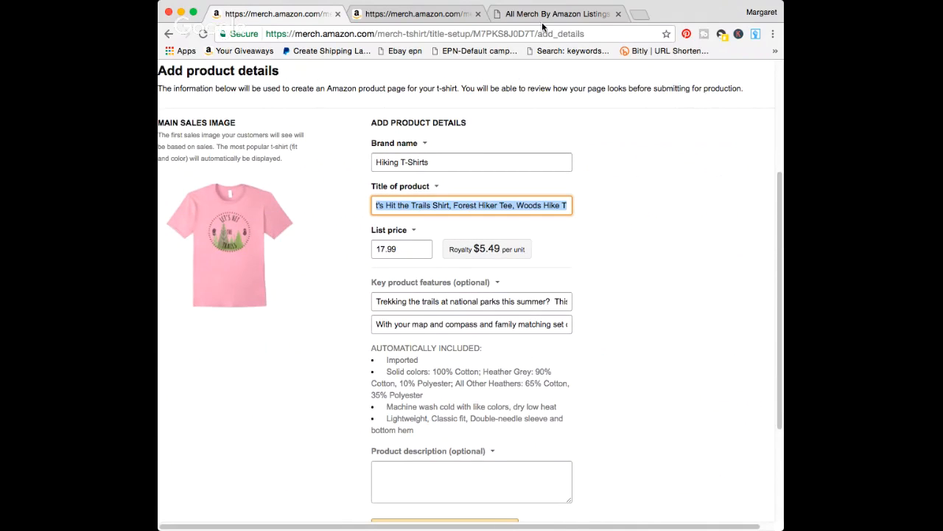
pyautogui.click(417, 14)
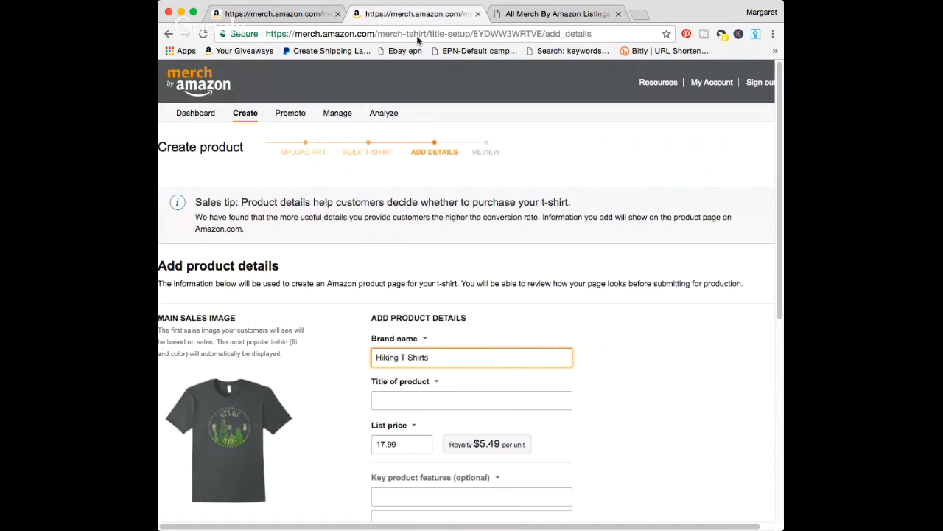
pyautogui.press('Tab')
pyautogui.write("Let's Hit the Trails Shirt, Forest Hiker Tee, Woods Hike T")
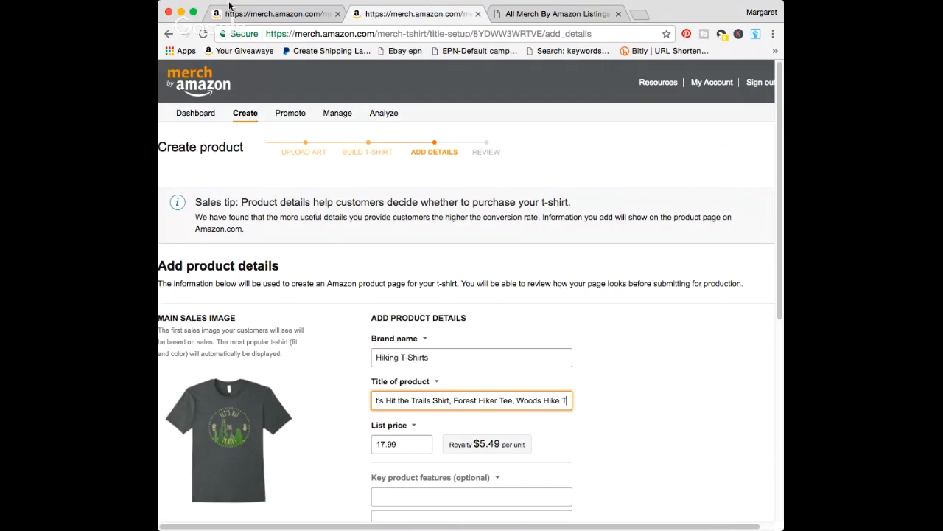
# - Copy the light shirt's first key product feature, starting "Trekking the trails at national parks this summer?", into the dark shirt's first feature
pyautogui.click(247, 12)
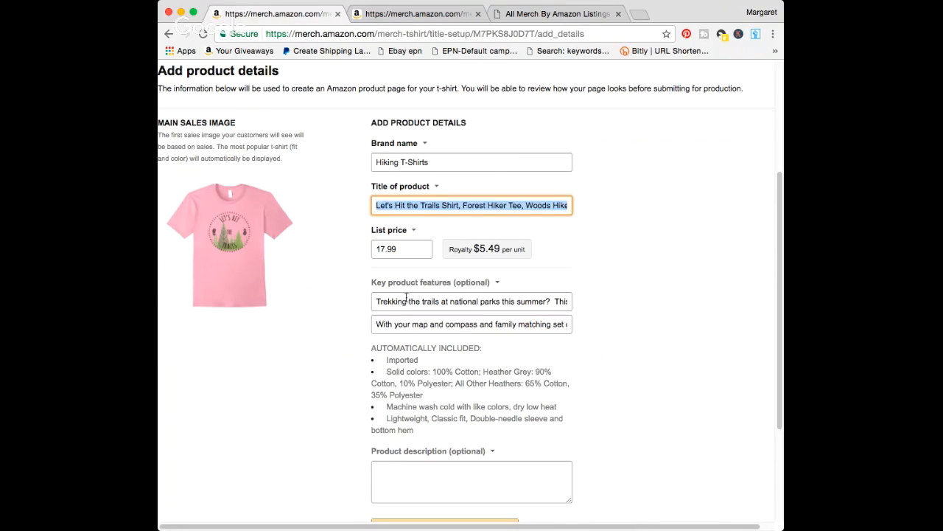
pyautogui.click(407, 304)
pyautogui.press('super+a')
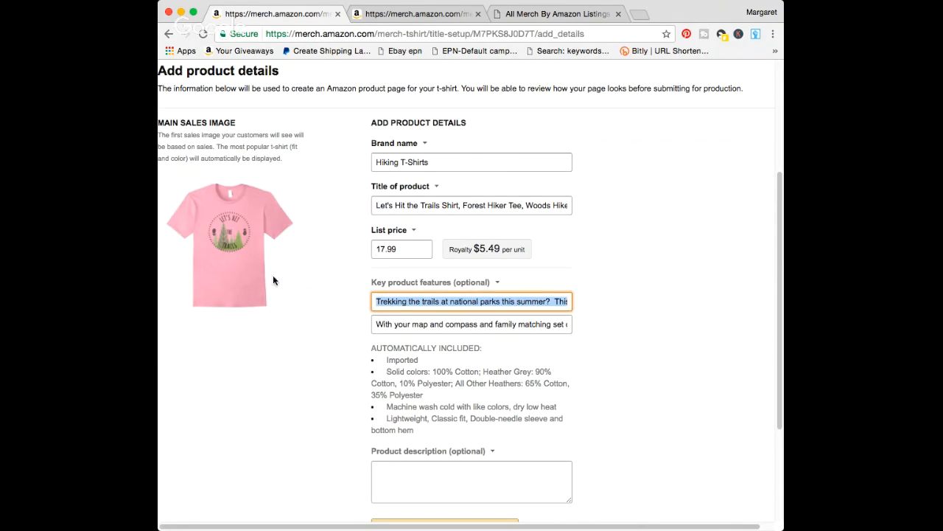
pyautogui.click(422, 15)
pyautogui.scroll(-1, 443, 295)
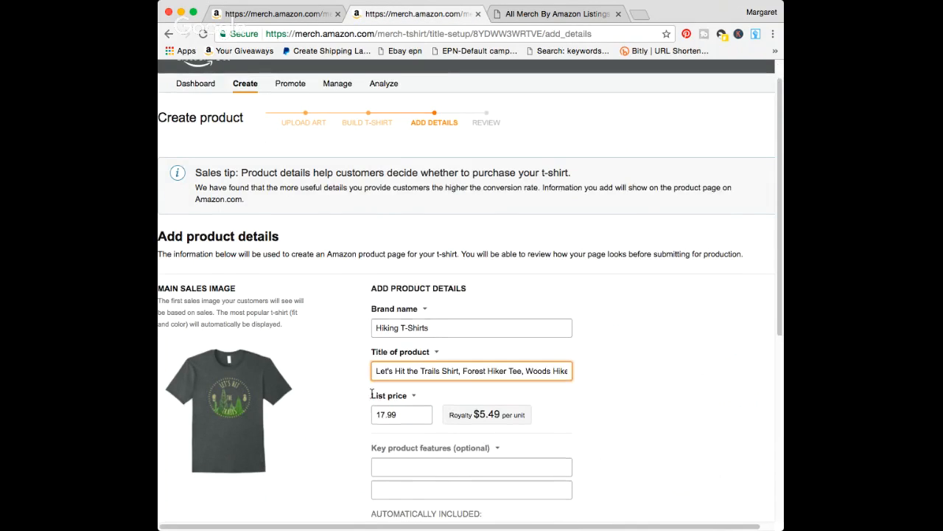
pyautogui.scroll(-2, 409, 417)
pyautogui.click(409, 422)
pyautogui.press('super+v')
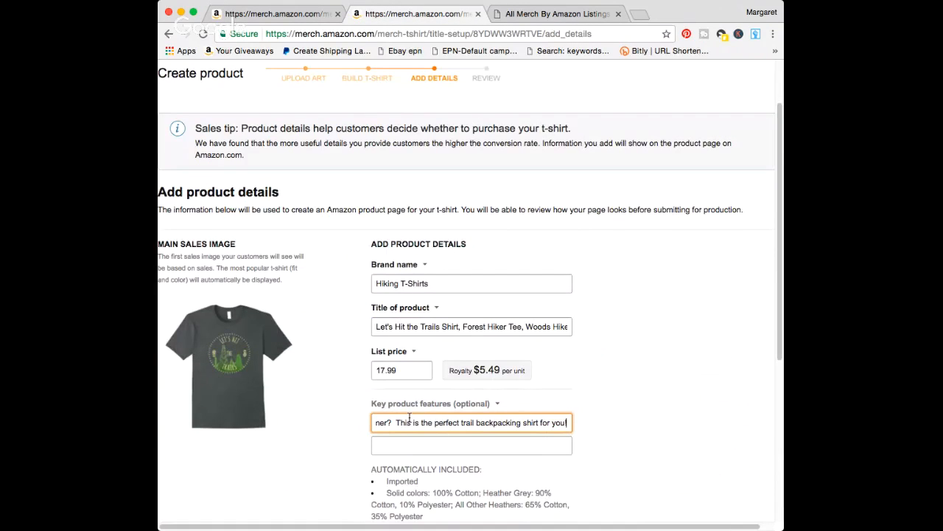
# - Copy the light shirt's second key product feature, starting "With your map and compass", into the dark shirt's second feature
pyautogui.hotkey('ctrl', 'shift', 'Tab')
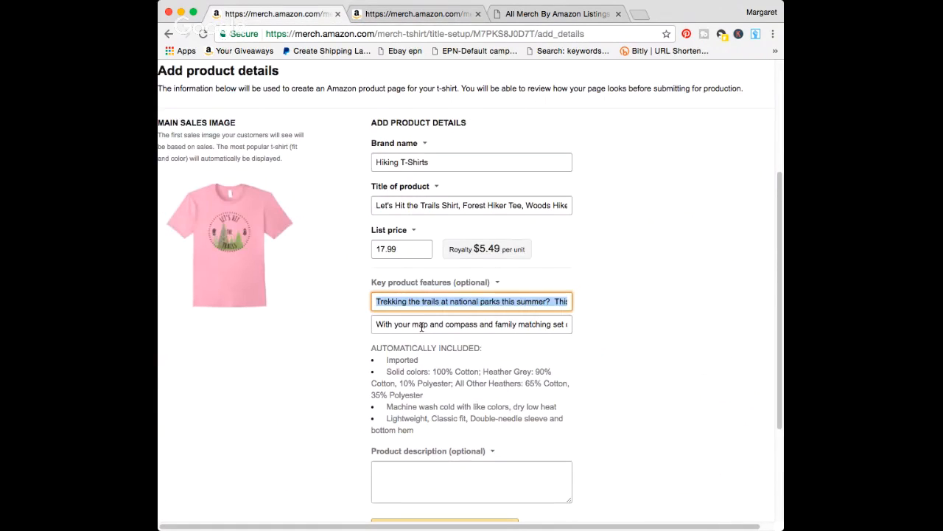
pyautogui.click(421, 327)
pyautogui.press('super+a')
pyautogui.press('super+c')
pyautogui.hotkey('ctrl', 'Tab')
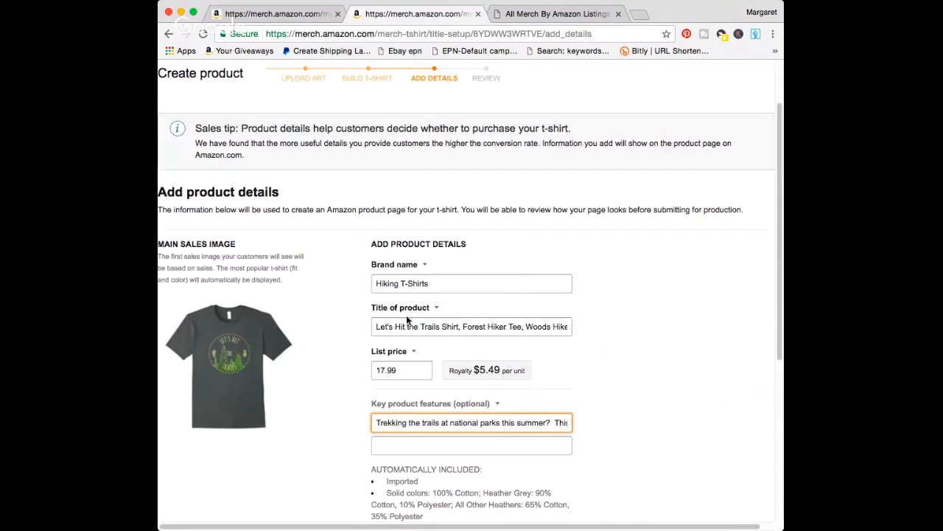
pyautogui.click(396, 447)
pyautogui.press('super+v')
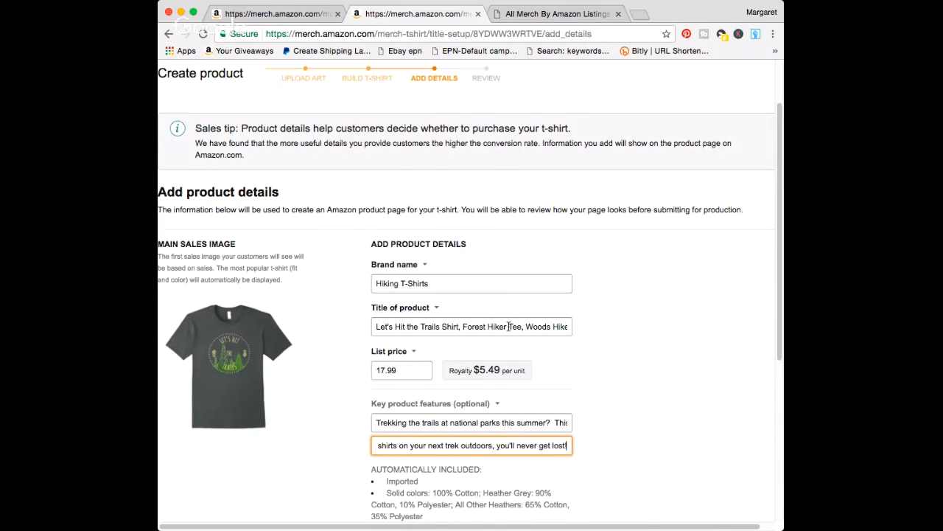
# - Save the product details of the dark shirt and the light shirt, leaving both descriptions blank, and continue
pyautogui.scroll(-5, 427, 413)
pyautogui.click(452, 367)
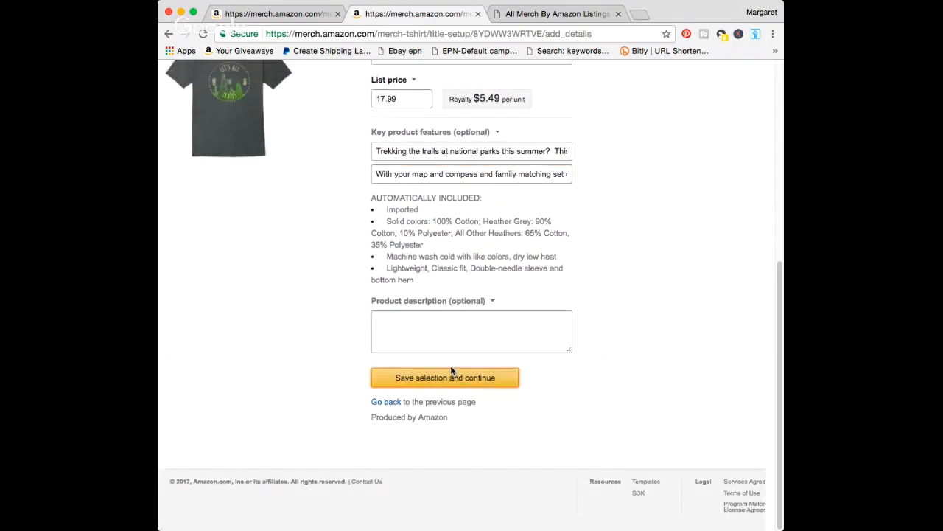
pyautogui.click(296, 15)
pyautogui.scroll(-4, 476, 343)
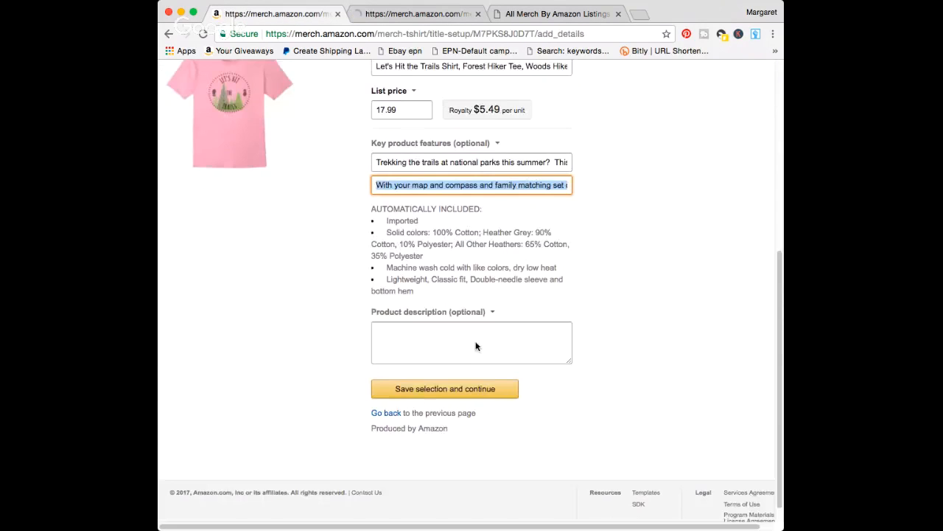
pyautogui.click(451, 376)
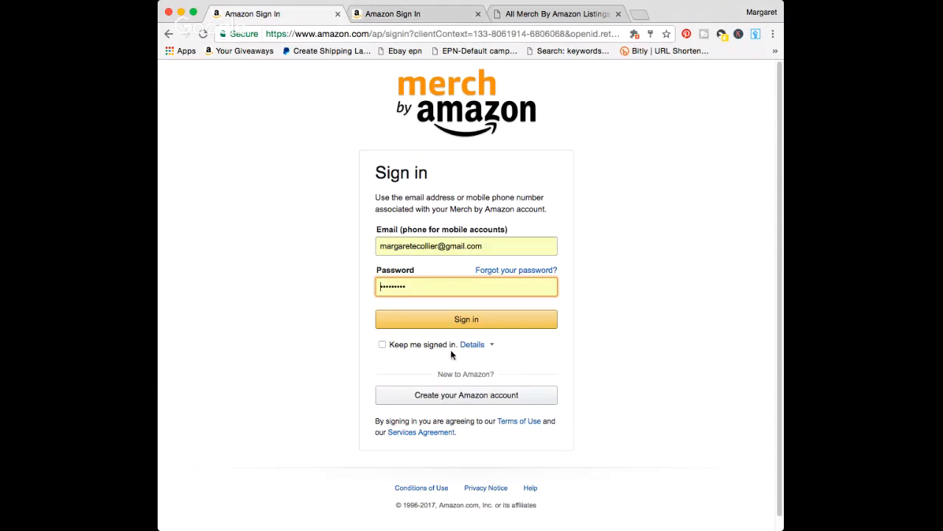
# - Sign back in to Merch by Amazon for both shirts with the prefilled credentials and return to the light shirt
pyautogui.click(461, 325)
pyautogui.click(403, 18)
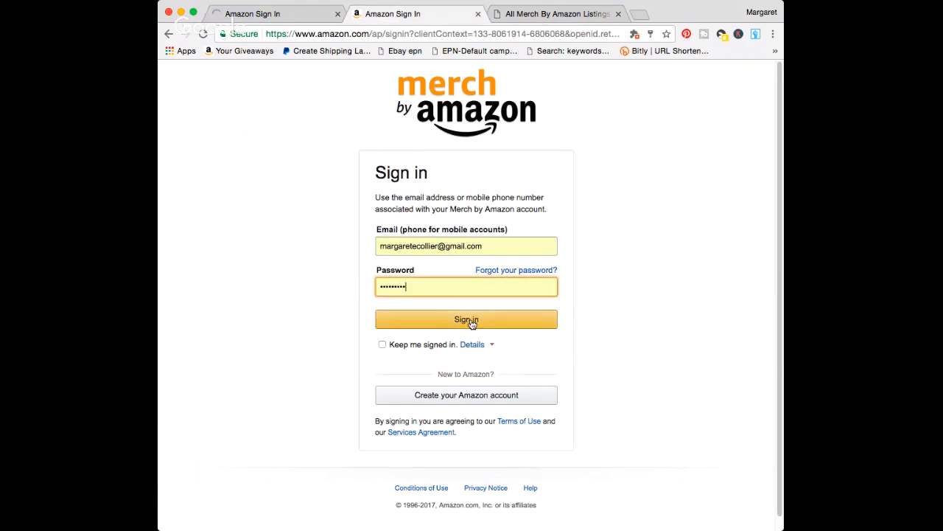
pyautogui.click(467, 321)
pyautogui.click(273, 14)
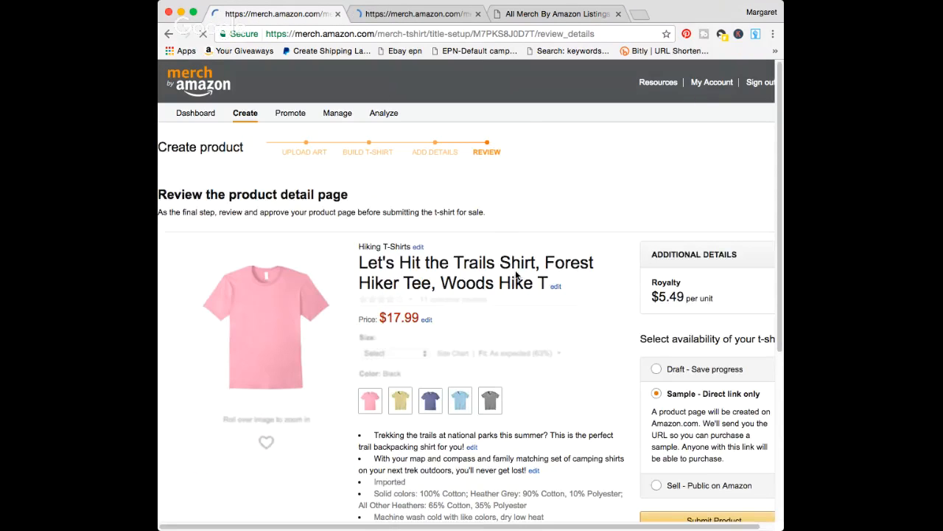
# - Set the light shirt's availability to "Sell - Public on Amazon" and submit it, confirming ownership of the rights
pyautogui.scroll(-2, 689, 427)
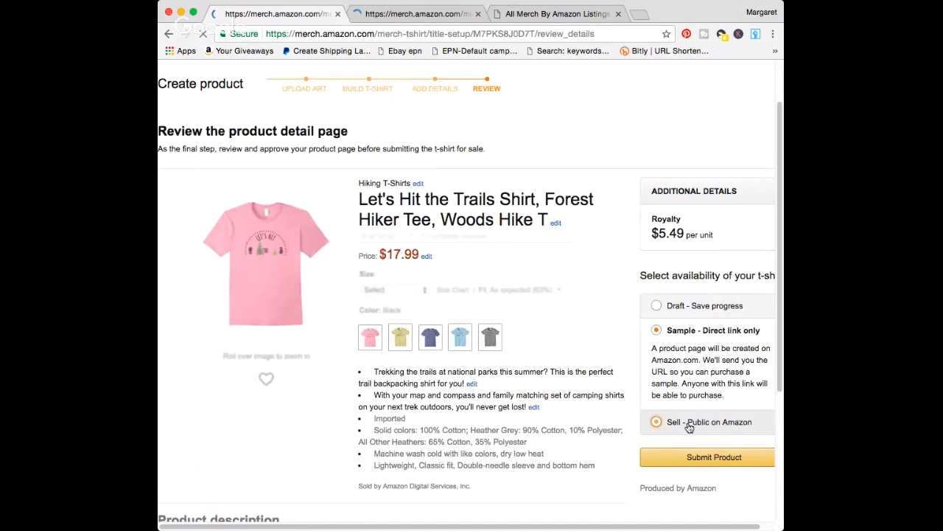
pyautogui.click(689, 424)
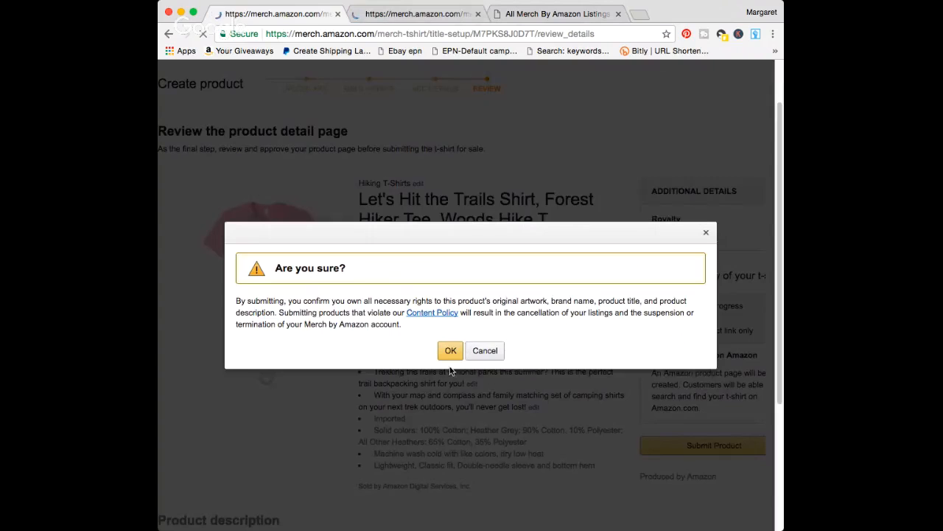
pyautogui.click(451, 350)
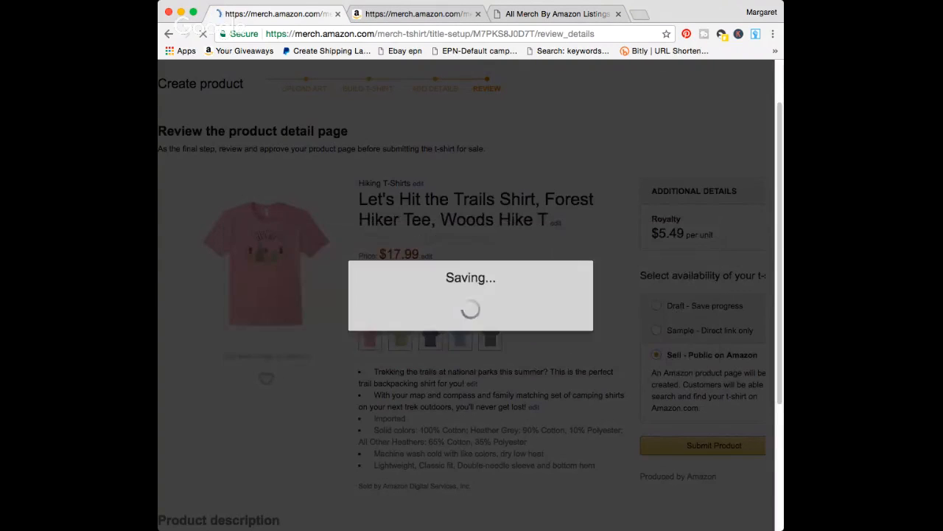
# - Set the dark shirt's availability to "Sell - Public on Amazon" and submit it, confirming ownership of the rights
pyautogui.click(421, 14)
pyautogui.click(449, 326)
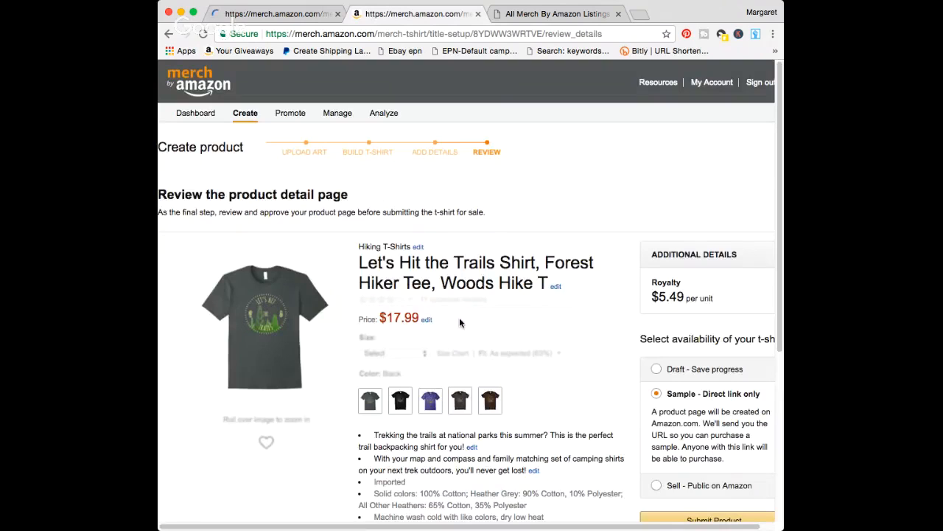
pyautogui.scroll(-2, 459, 323)
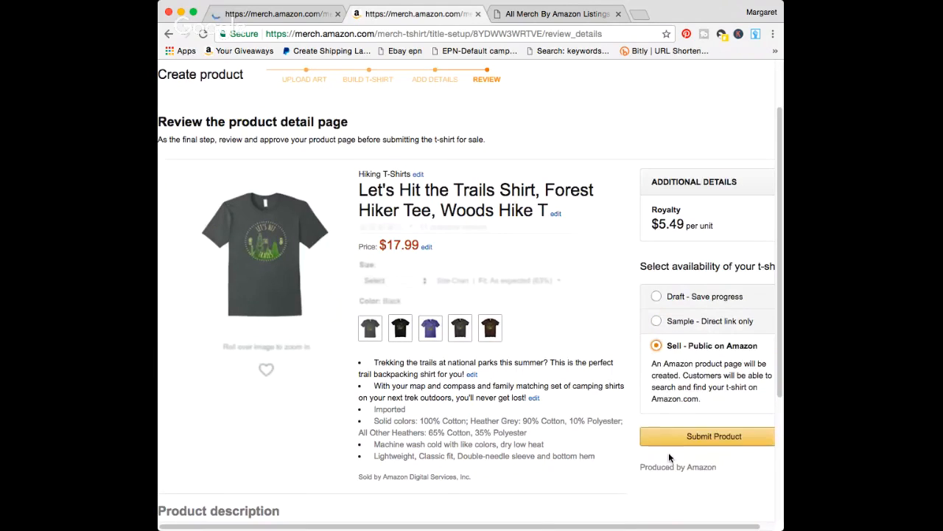
pyautogui.click(708, 445)
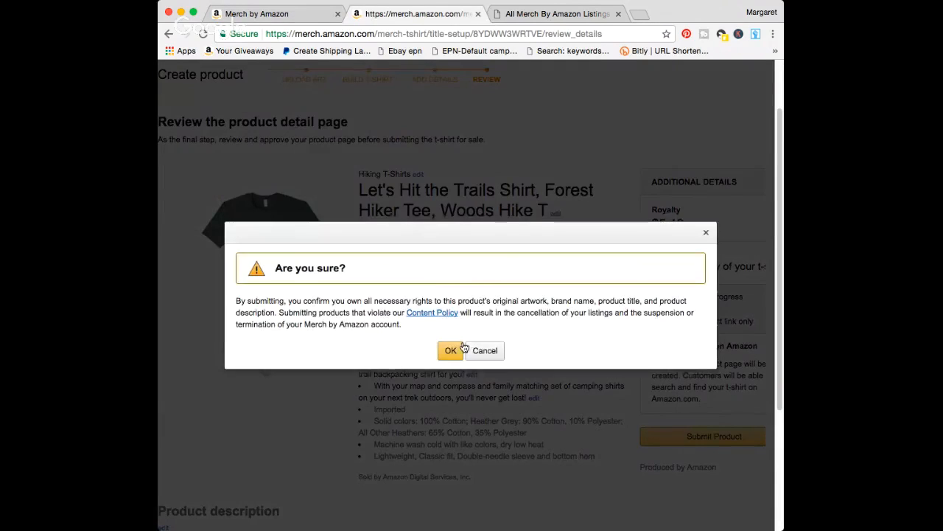
pyautogui.click(448, 352)
# - Check the light shirt's submission page, then close the Merch Informer listings page and the browser window
pyautogui.click(273, 15)
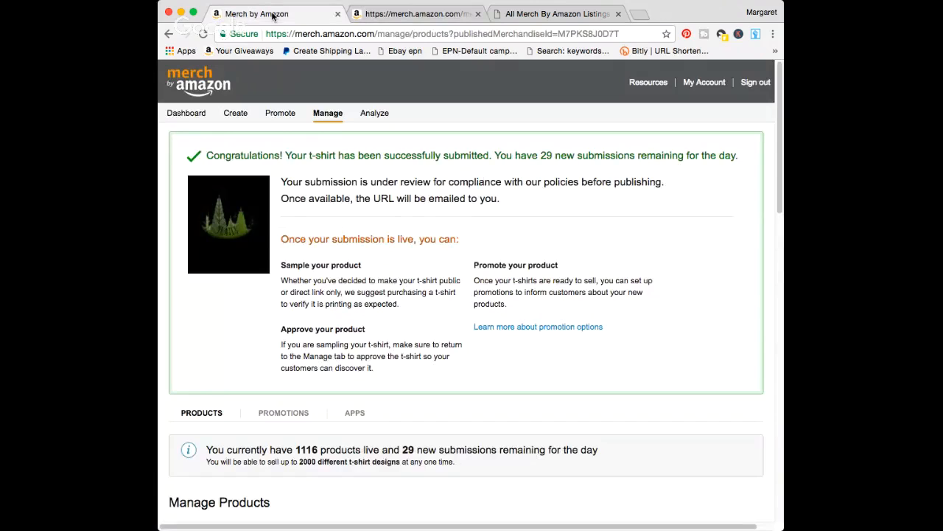
pyautogui.click(590, 19)
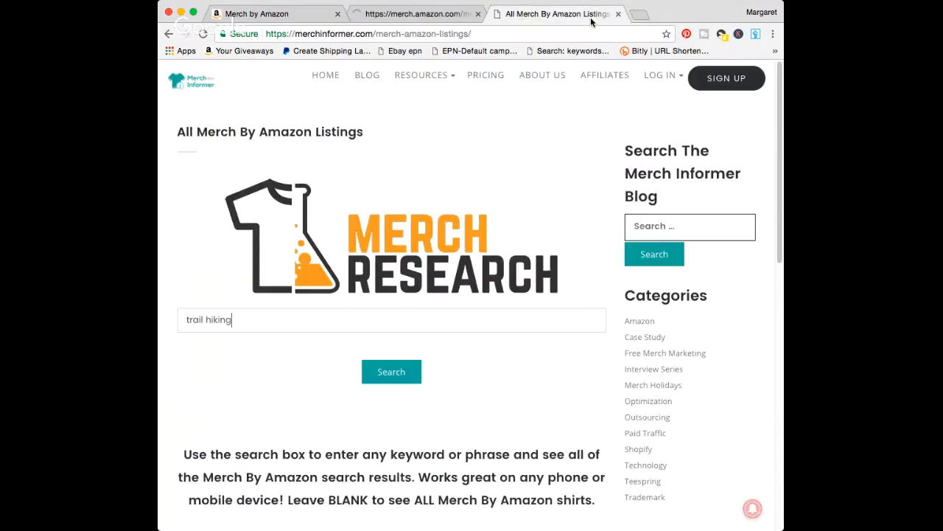
pyautogui.click(617, 13)
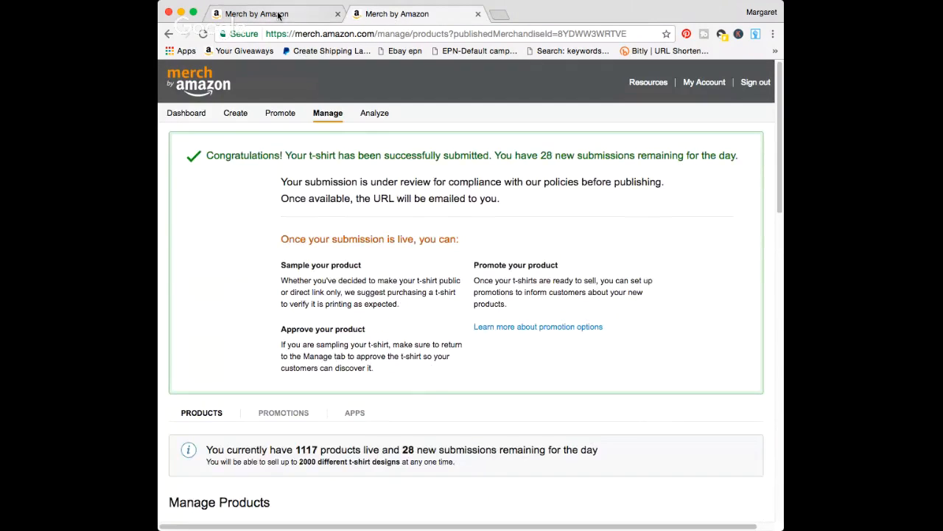
pyautogui.click(169, 13)
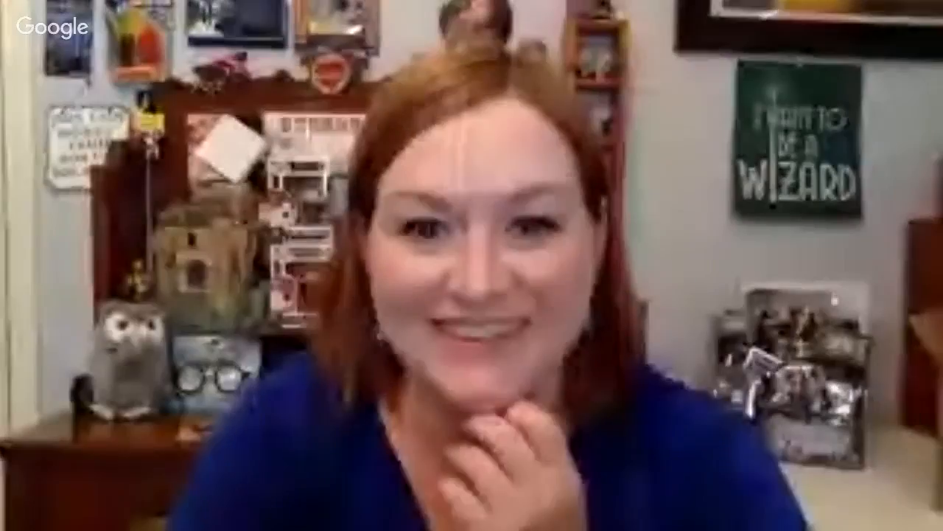